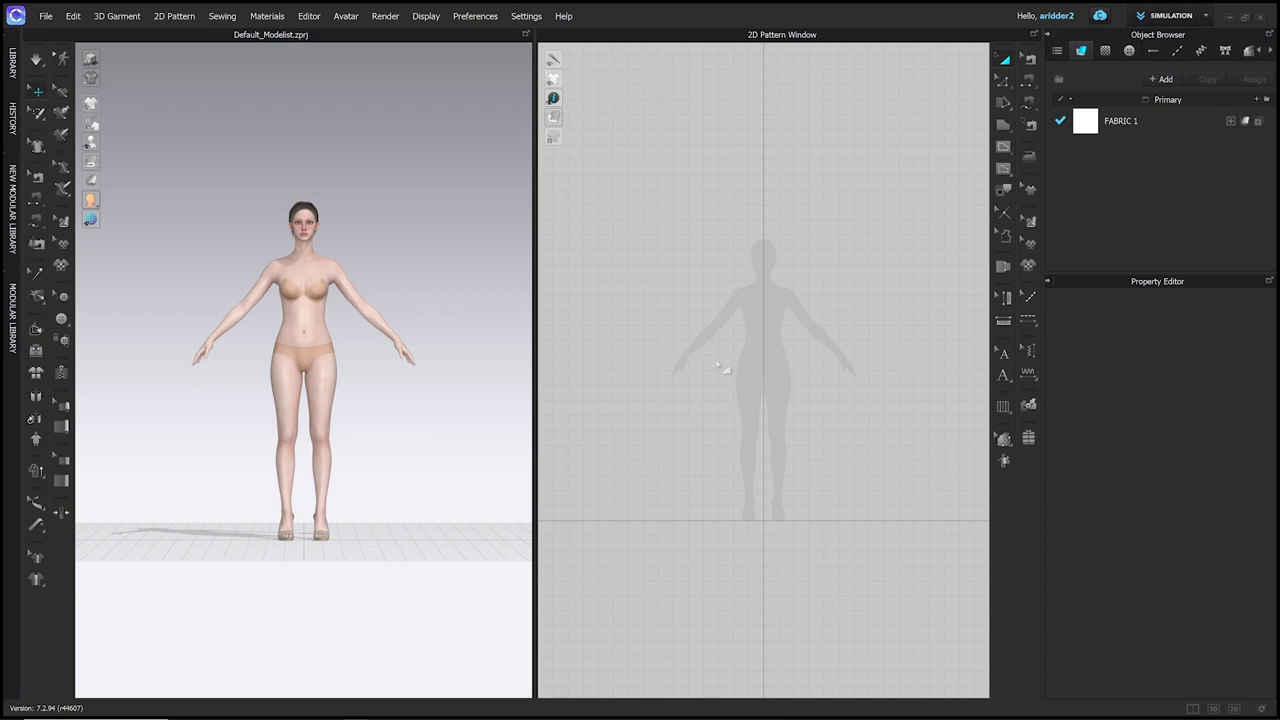
Measure the avatar's waist circumference with the Basic Circumference Measure.
{"action": "left_click", "coordinate": [36, 531]}
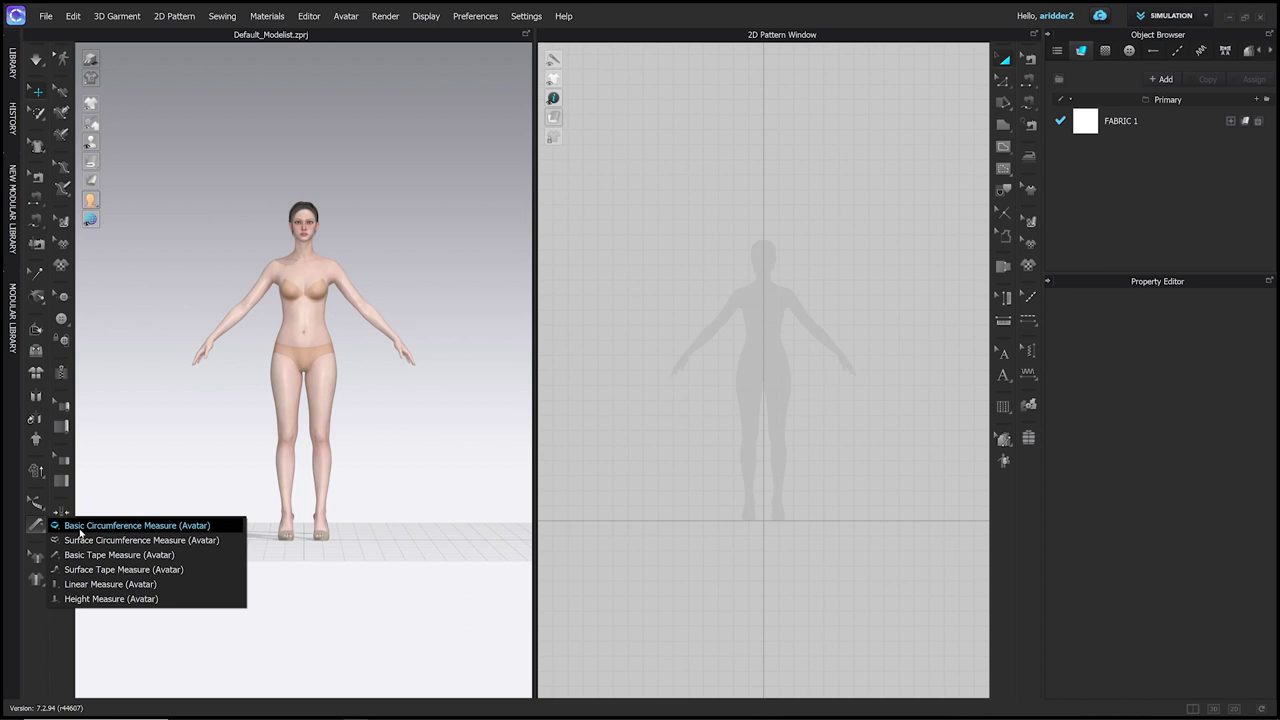
{"action": "left_click", "coordinate": [209, 530]}
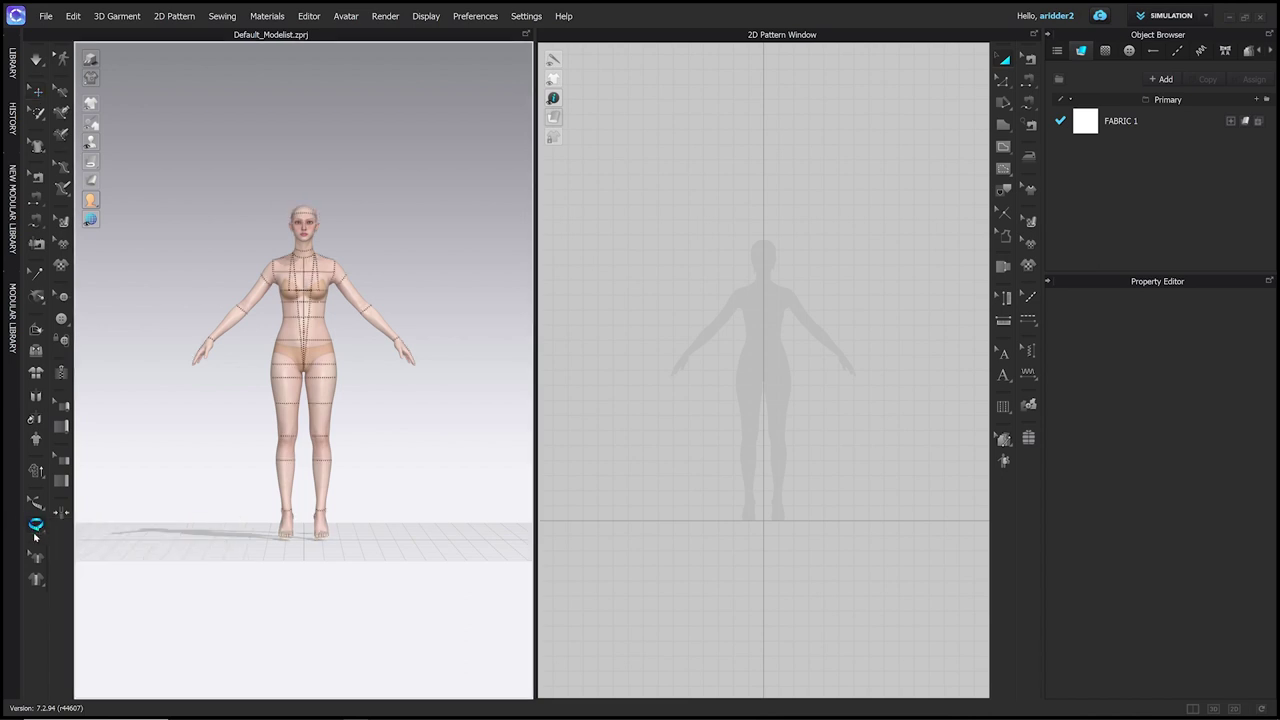
{"action": "left_click", "coordinate": [36, 527]}
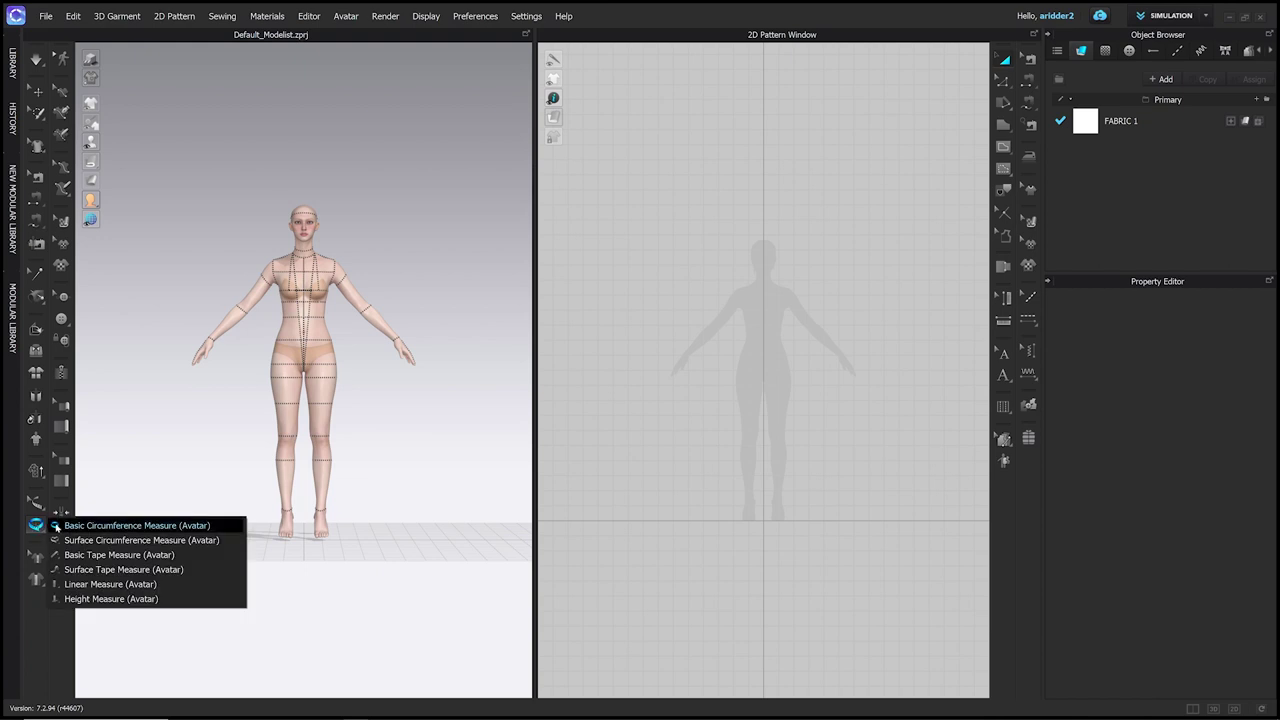
{"action": "left_click", "coordinate": [149, 526]}
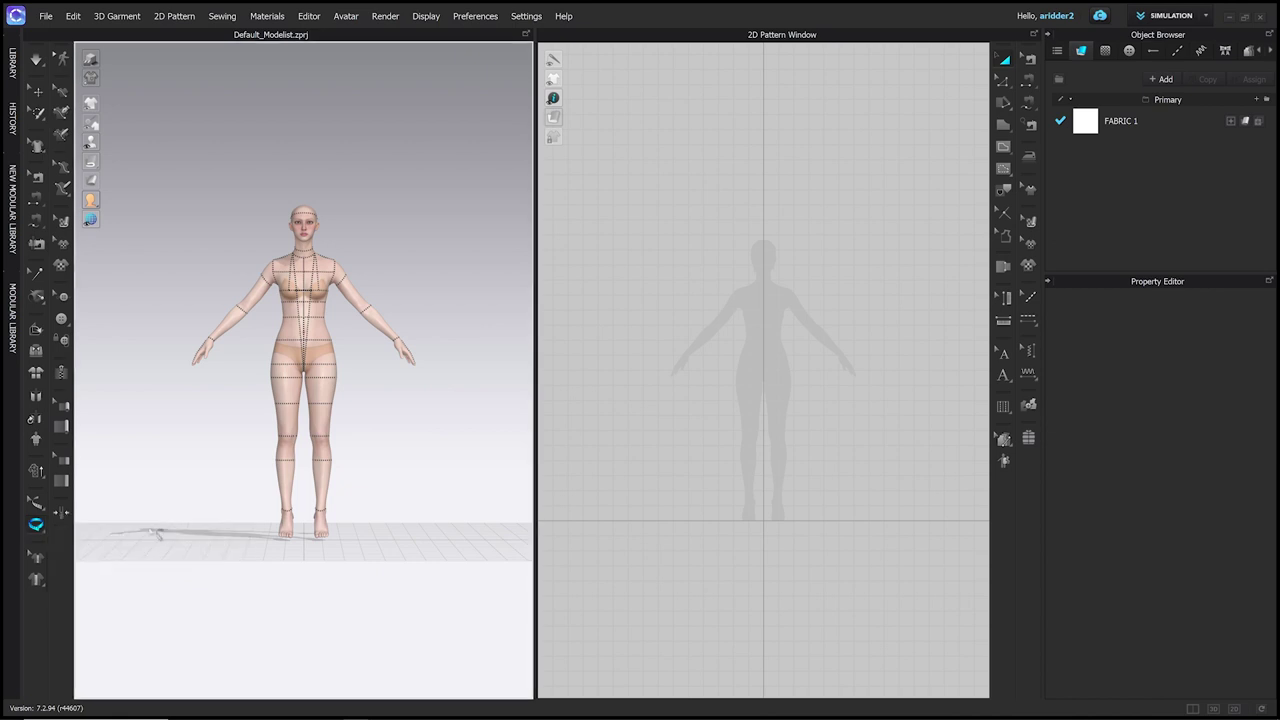
{"action": "scroll", "coordinate": [307, 311], "scroll_direction": "down", "scroll_amount": 1}
{"action": "scroll", "coordinate": [307, 311], "scroll_direction": "up", "scroll_amount": 3}
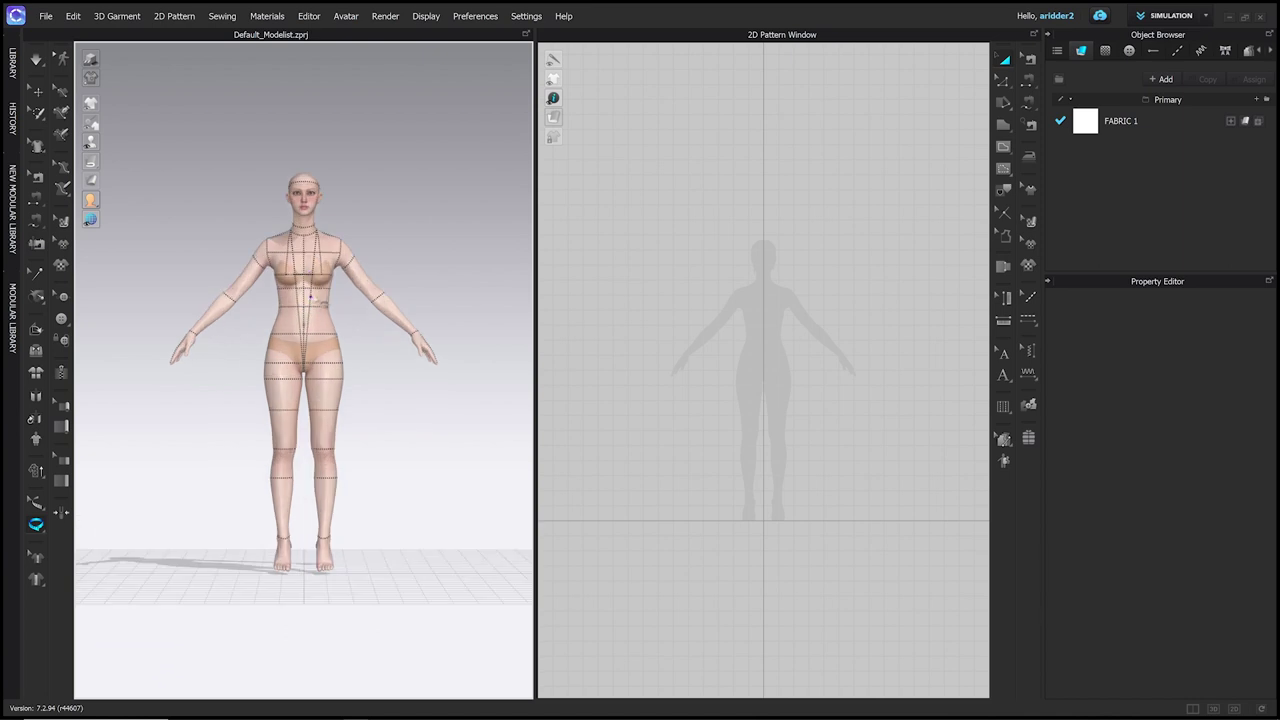
{"action": "scroll", "coordinate": [322, 292], "scroll_direction": "up", "scroll_amount": 3}
{"action": "scroll", "coordinate": [318, 381], "scroll_direction": "up", "scroll_amount": 2}
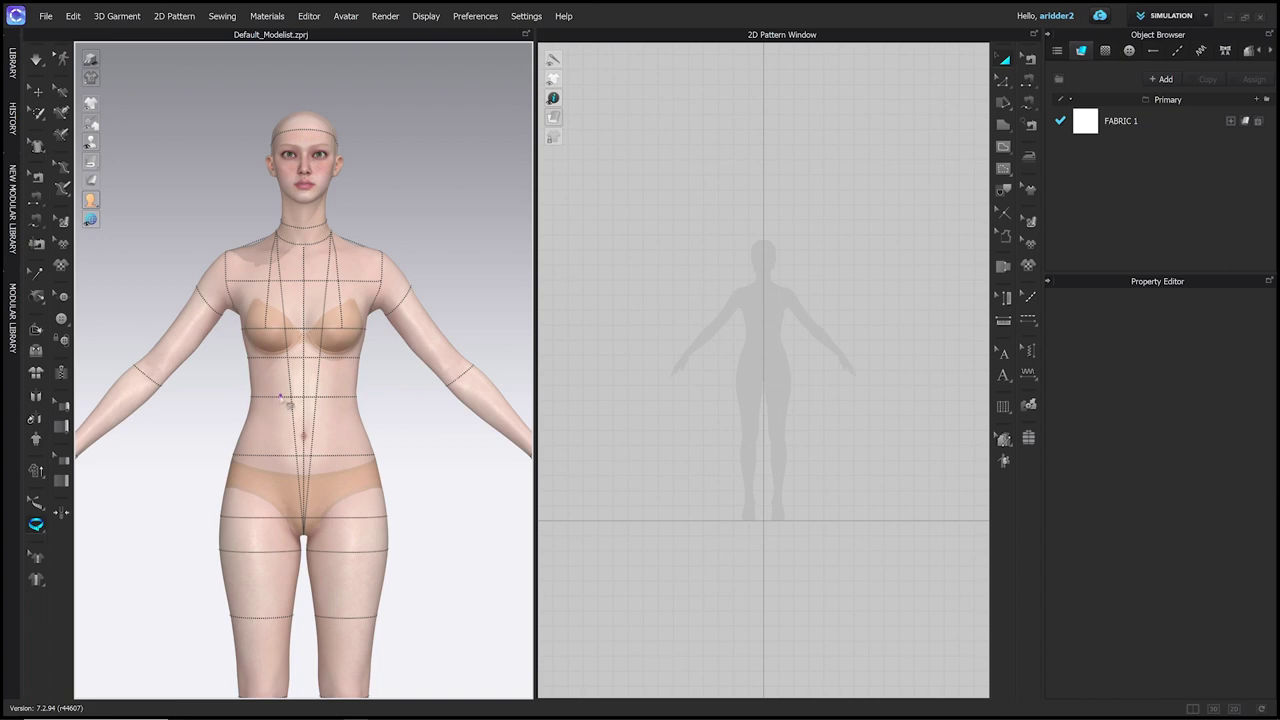
{"action": "left_click", "coordinate": [273, 398]}
{"action": "left_click", "coordinate": [346, 401]}
Measure the straight distance from the avatar's waist down to the ankle with the Linear Measure.
{"action": "scroll", "coordinate": [333, 404], "scroll_direction": "down", "scroll_amount": 5}
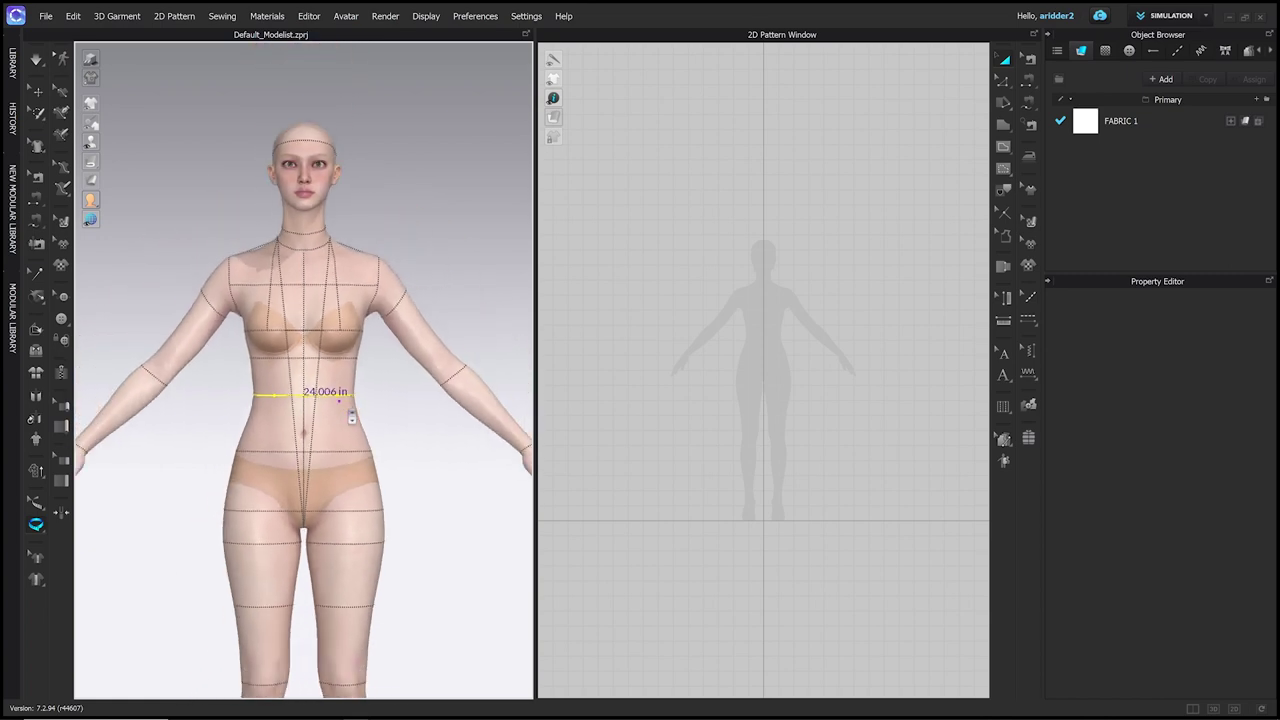
{"action": "scroll", "coordinate": [363, 346], "scroll_direction": "down", "scroll_amount": 4}
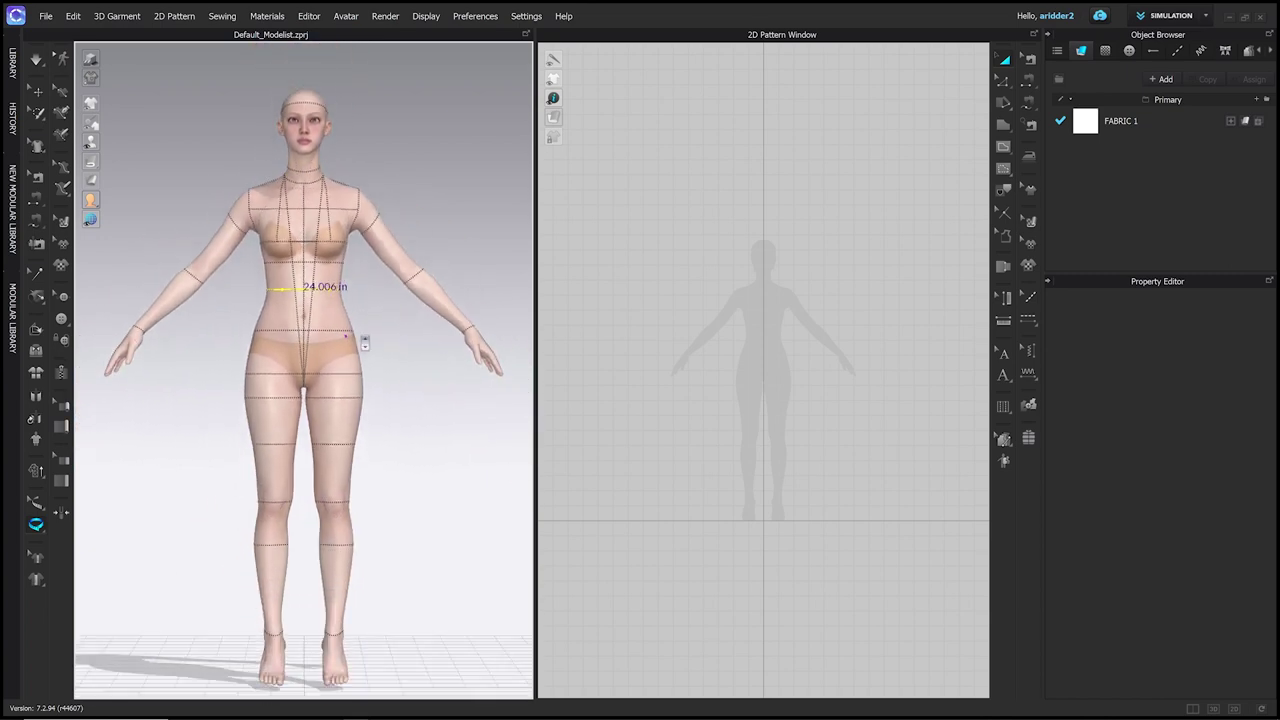
{"action": "left_click", "coordinate": [37, 524]}
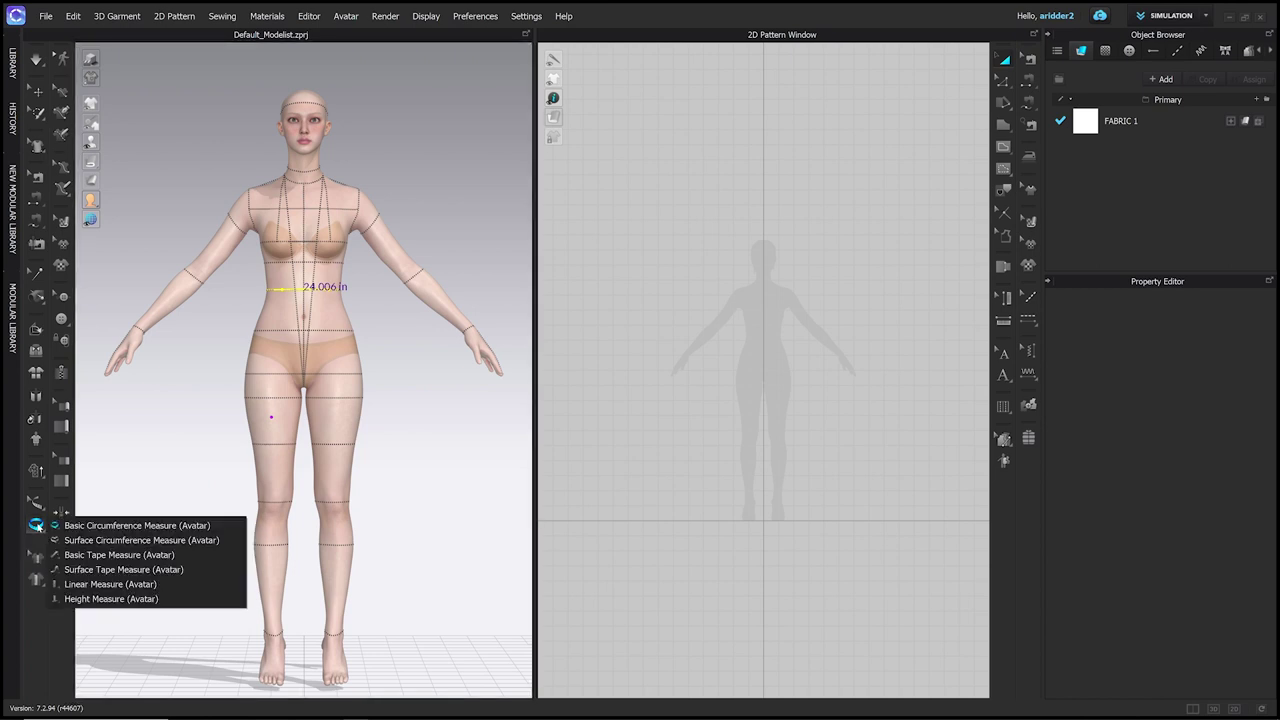
{"action": "left_click", "coordinate": [94, 585]}
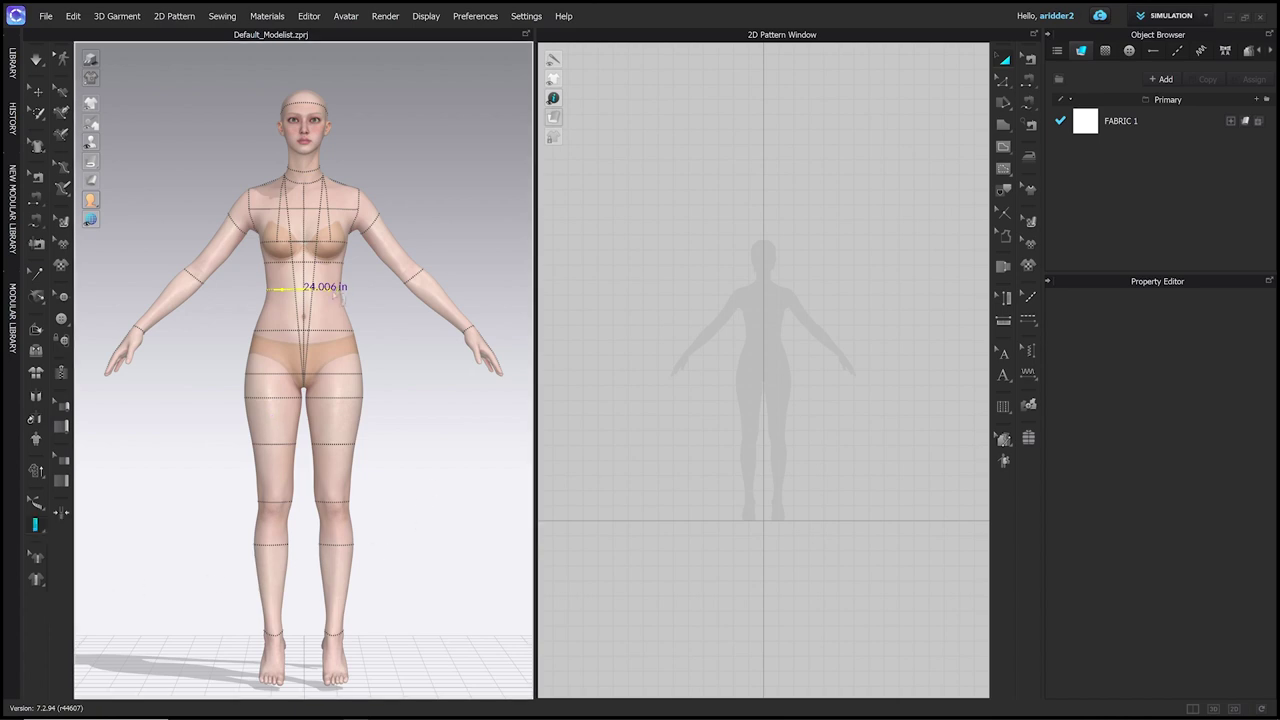
{"action": "left_click", "coordinate": [340, 291]}
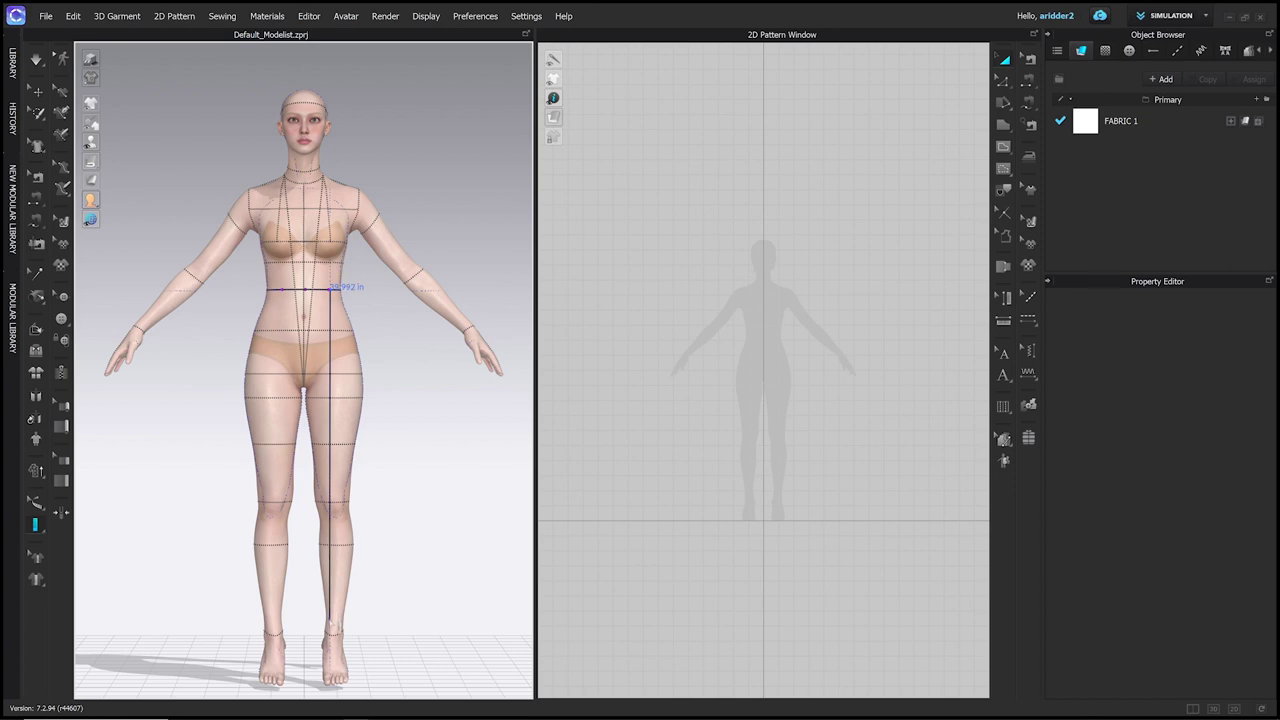
{"action": "left_click", "coordinate": [331, 622]}
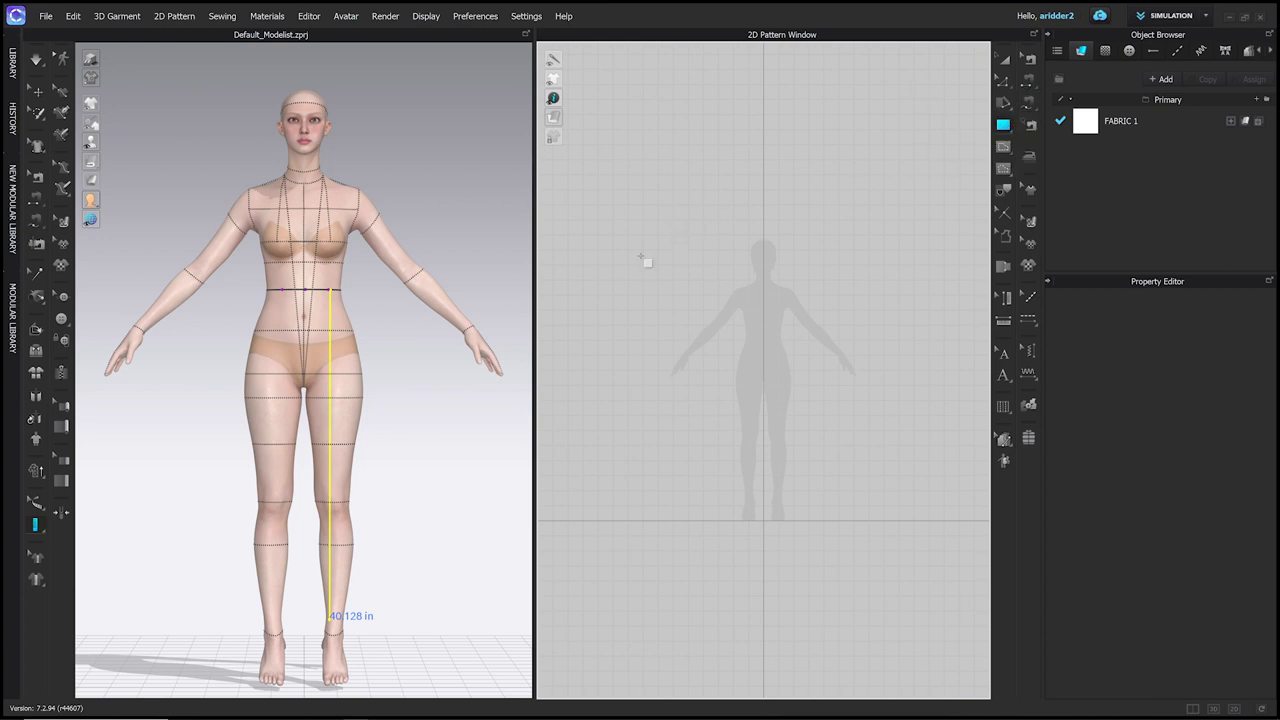
Create a rectangular pattern piece 20 in wide and 2 in high beside the avatar silhouette in the 2D pattern window.
{"action": "left_click", "coordinate": [674, 313]}
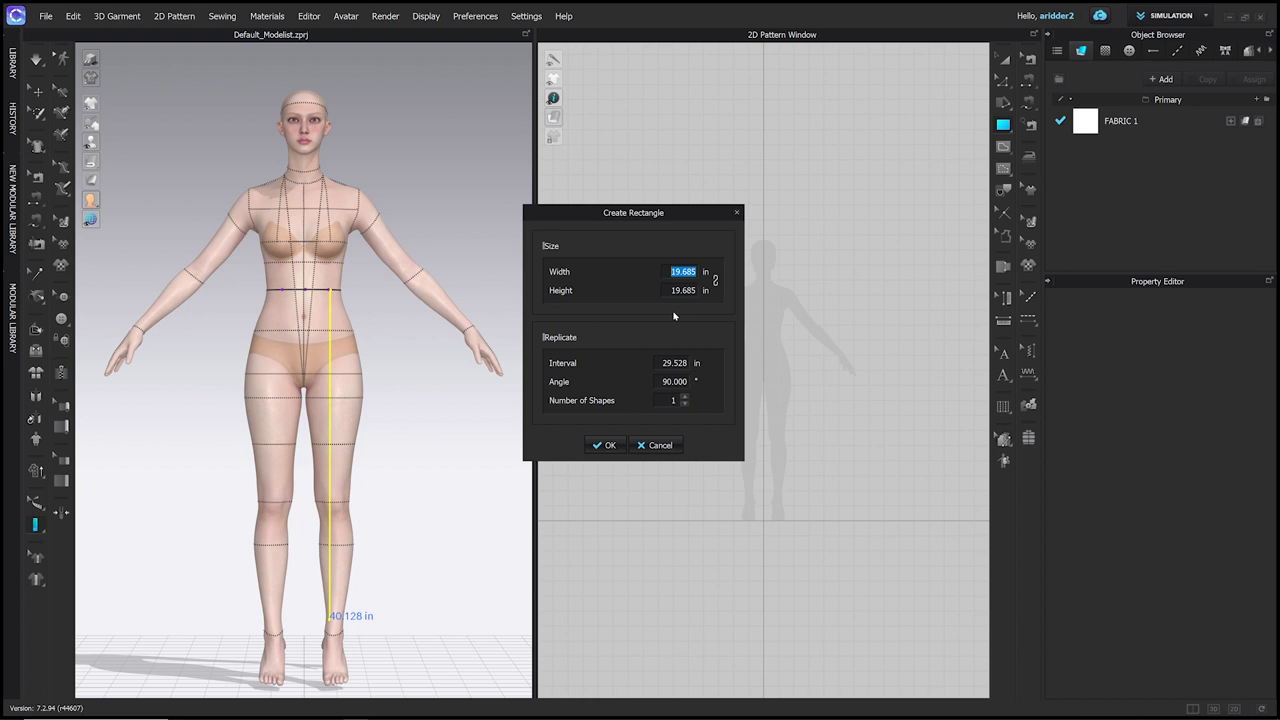
{"action": "type", "text": "20"}
{"action": "key", "text": "Tab"}
{"action": "type", "text": "2"}
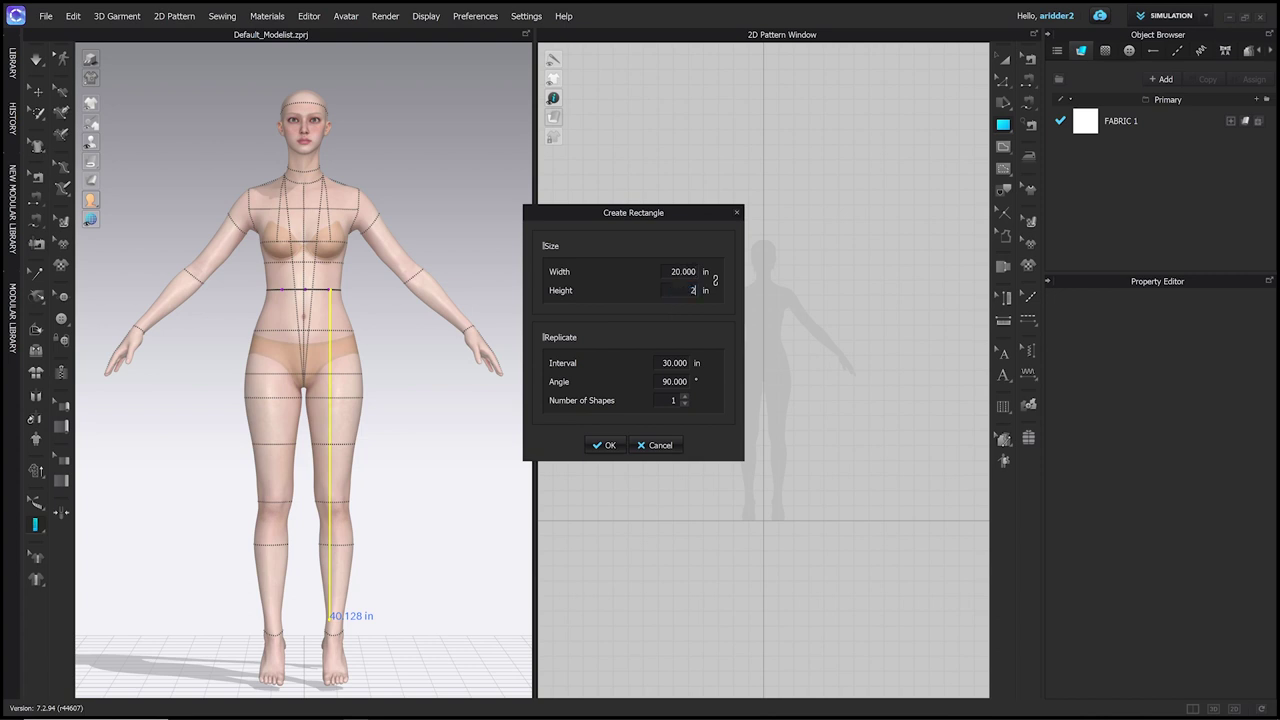
{"action": "left_click", "coordinate": [606, 447]}
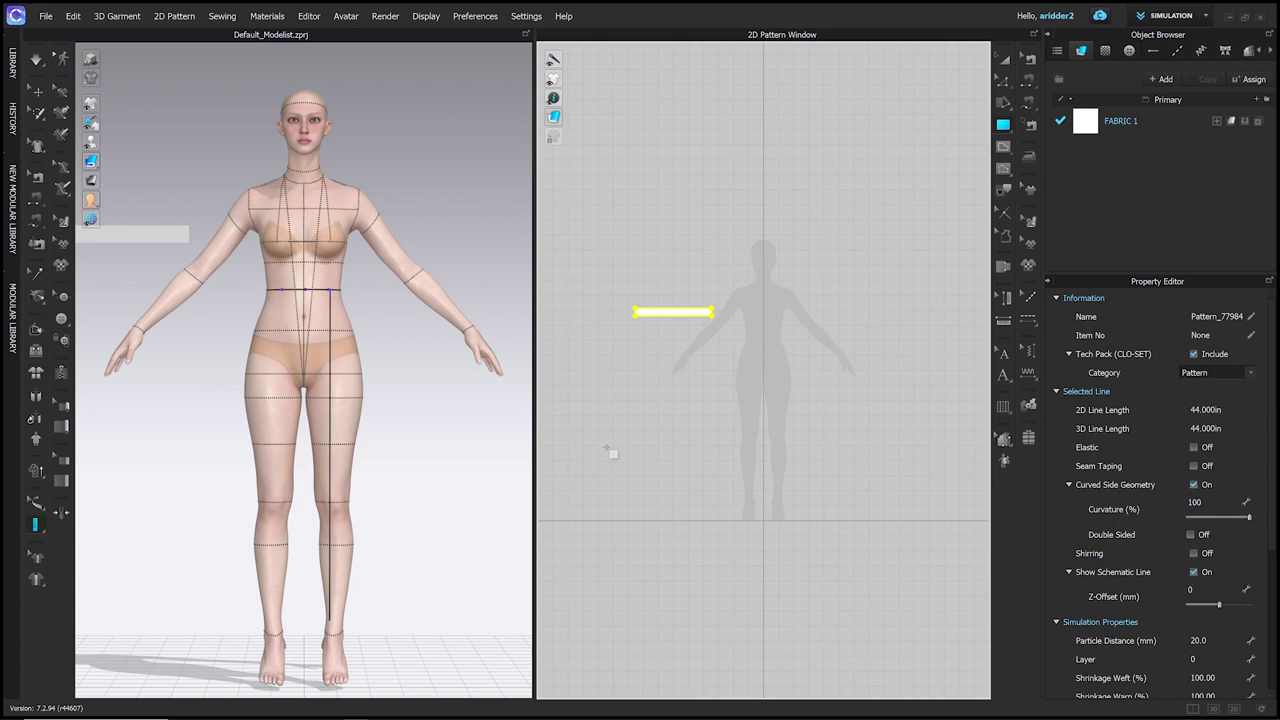
Offset the rectangle's upper and lower long edges as internal lines at a distance of 0.5 in.
{"action": "scroll", "coordinate": [679, 245], "scroll_direction": "down", "scroll_amount": 1}
{"action": "scroll", "coordinate": [682, 255], "scroll_direction": "up", "scroll_amount": 4}
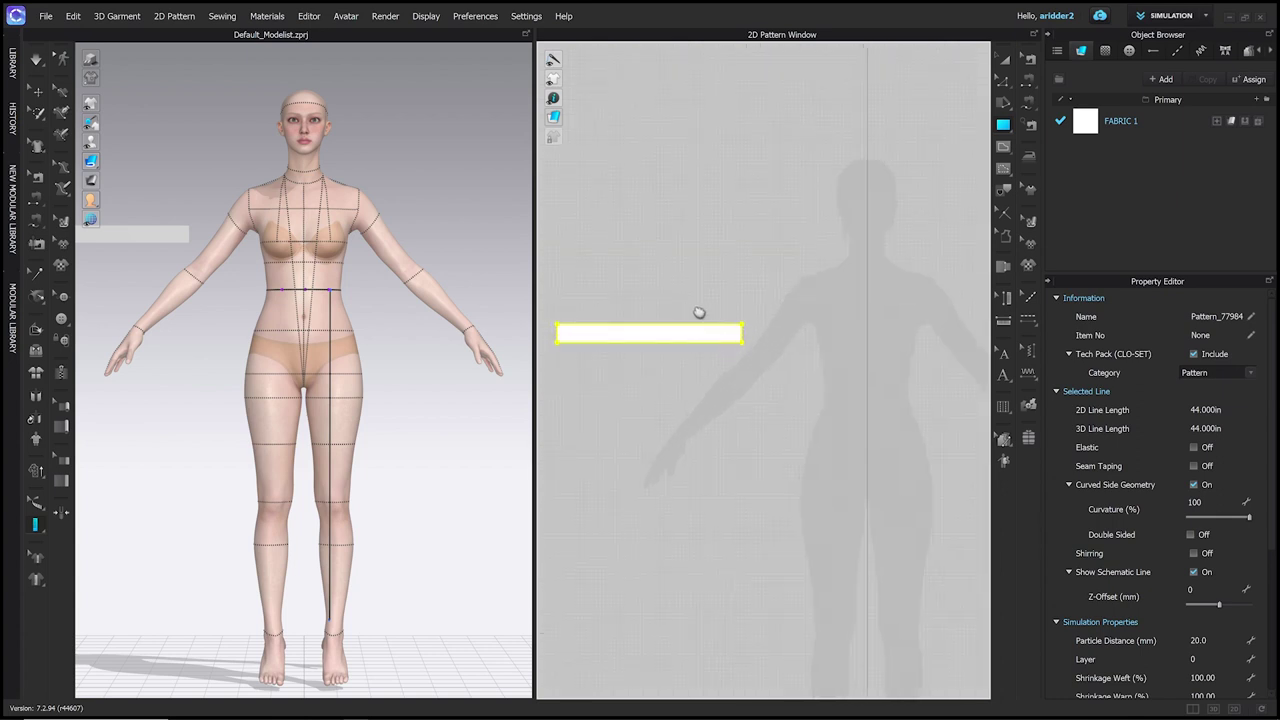
{"action": "middle_click_drag", "start_coordinate": [697, 314], "coordinate": [766, 337]}
{"action": "scroll", "coordinate": [763, 347], "scroll_direction": "up", "scroll_amount": 2}
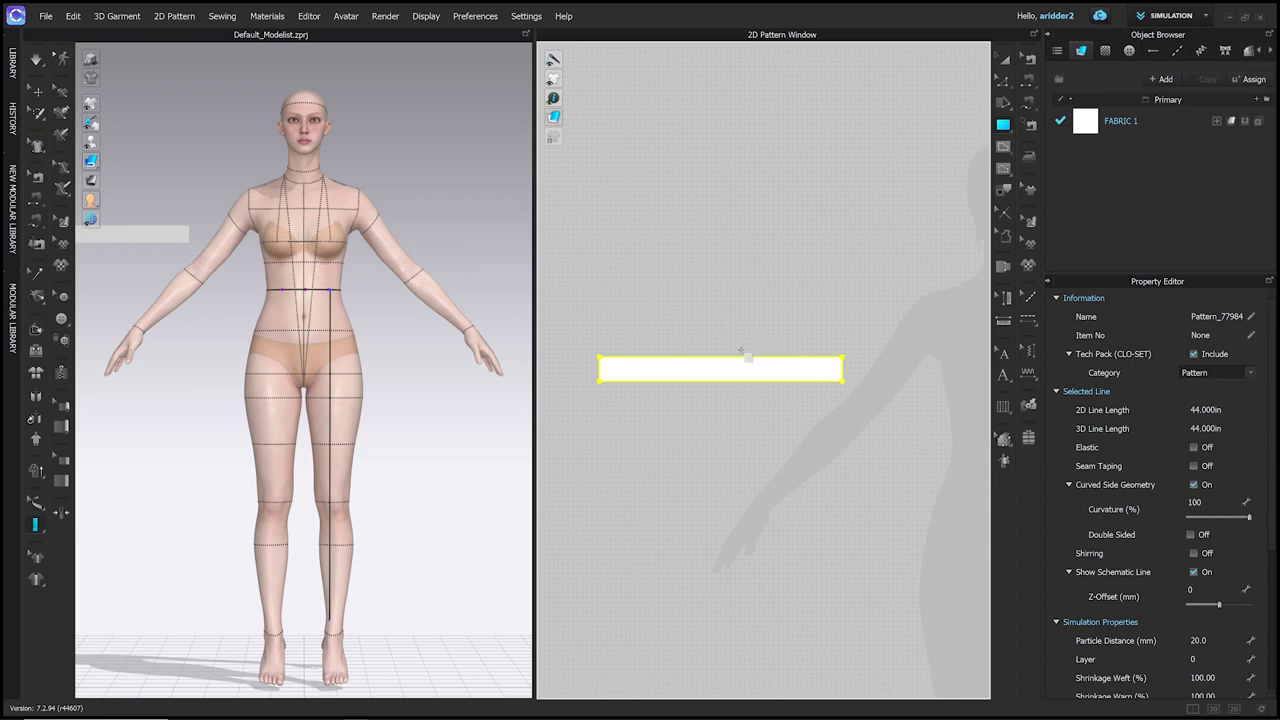
{"action": "key", "text": "z"}
{"action": "left_click", "coordinate": [741, 257]}
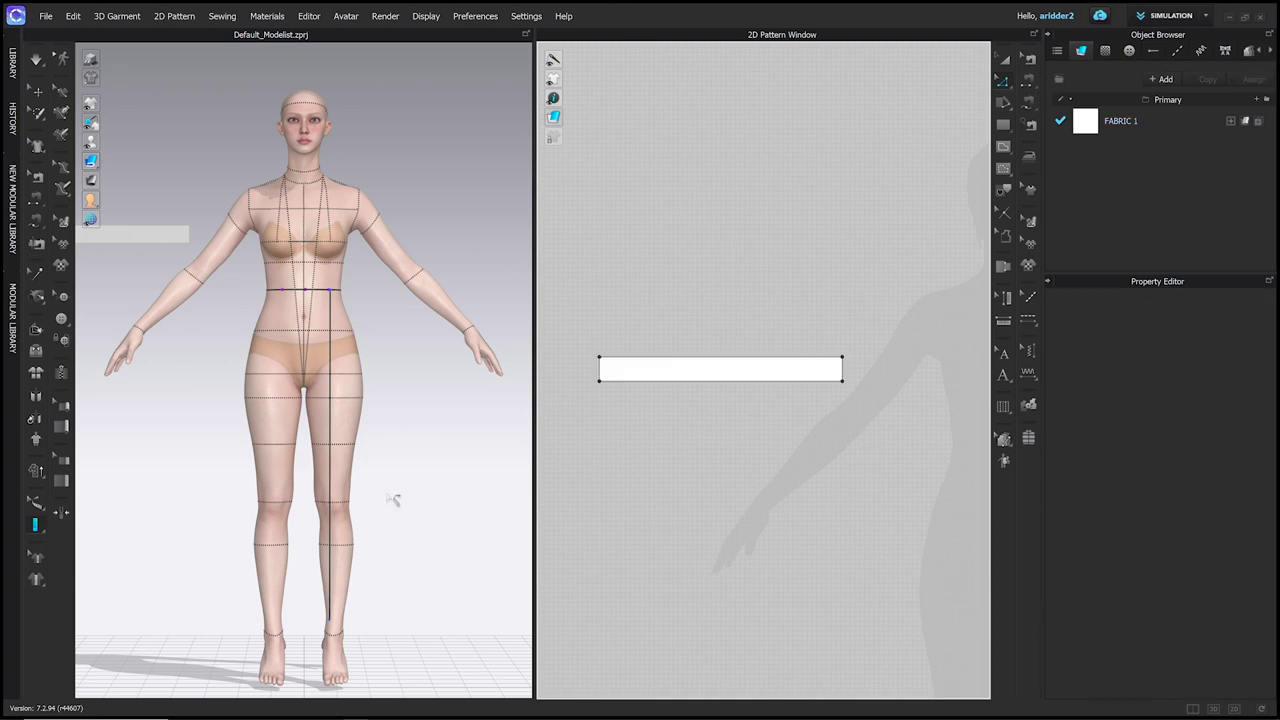
{"action": "left_click", "coordinate": [673, 359]}
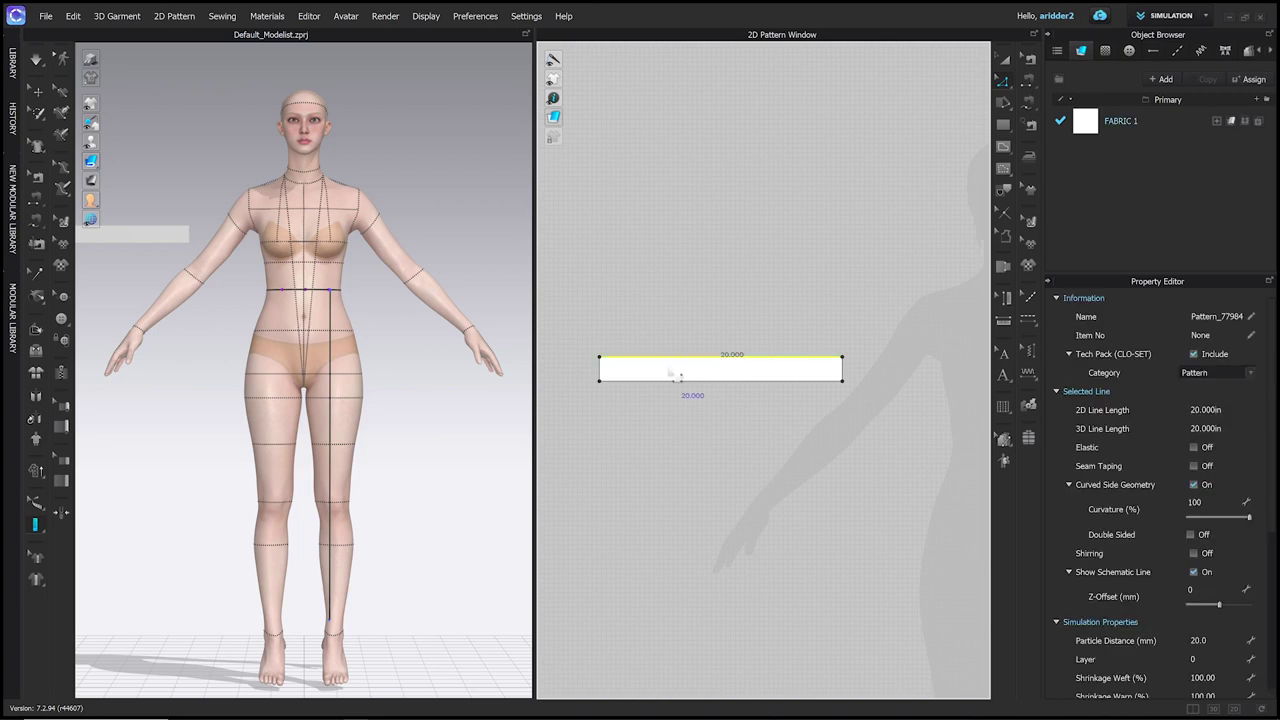
{"action": "left_click", "coordinate": [659, 386], "text": "shift"}
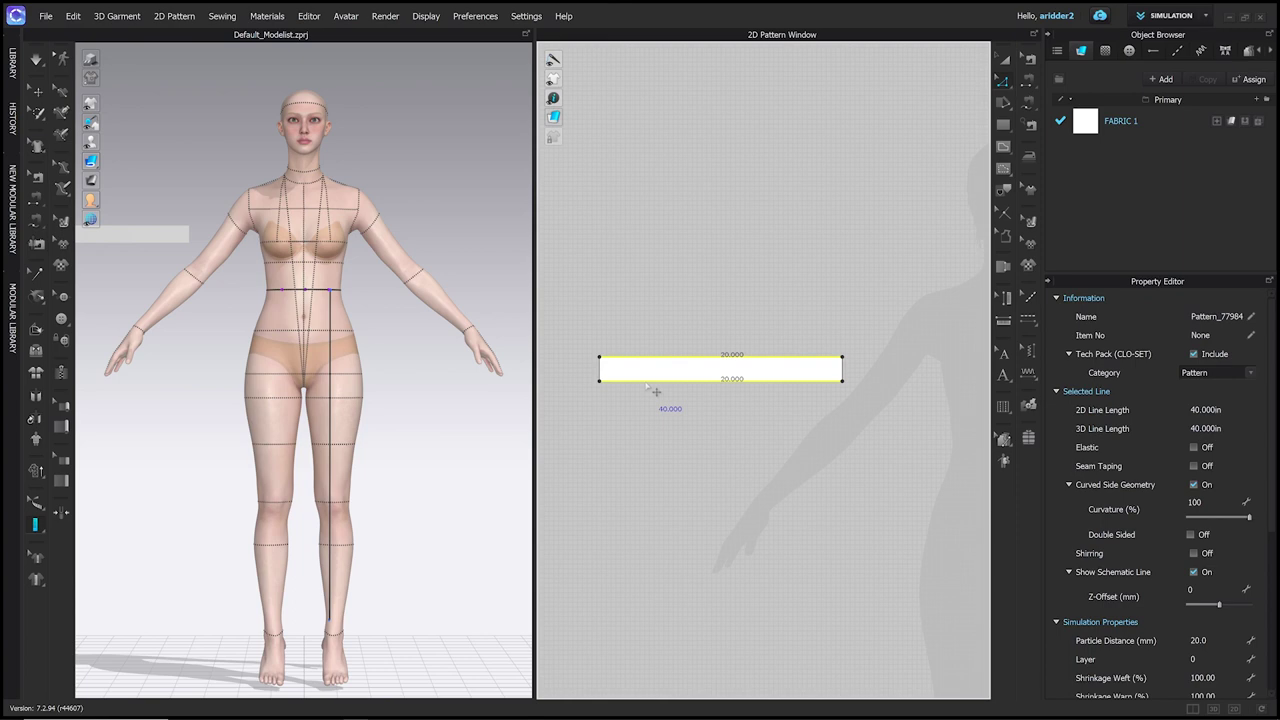
{"action": "right_click", "coordinate": [645, 385]}
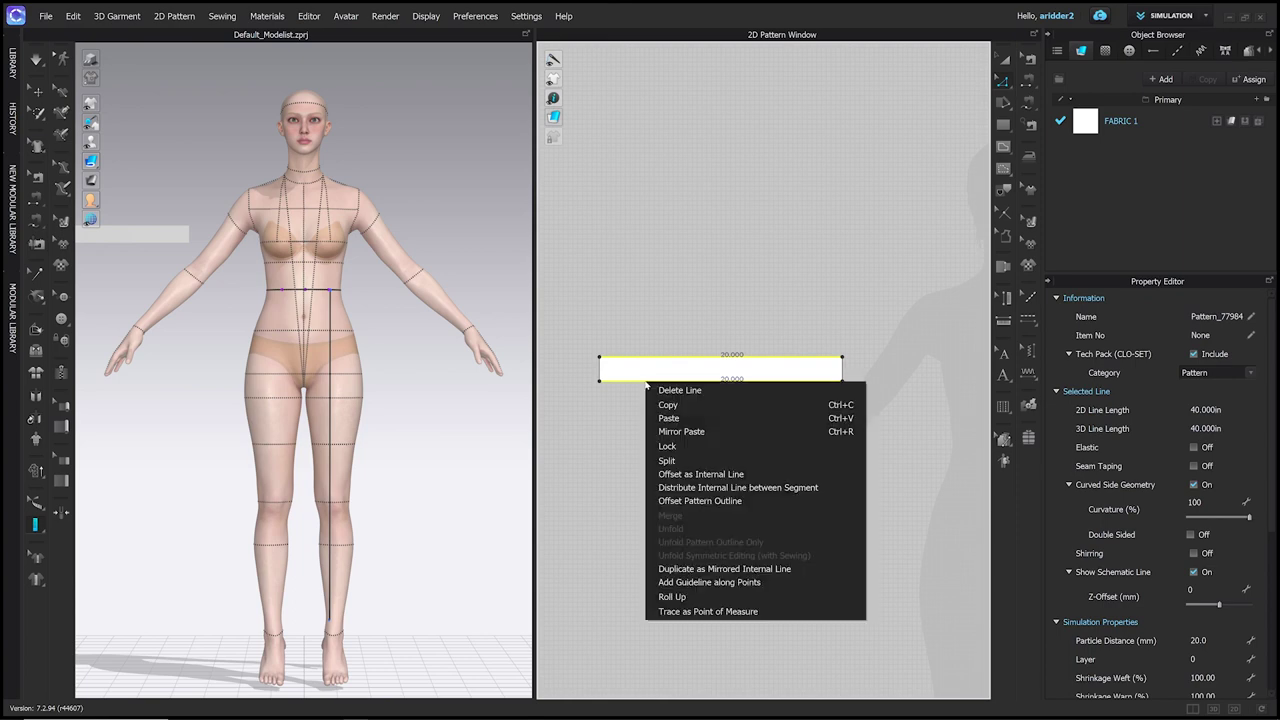
{"action": "left_click", "coordinate": [742, 477]}
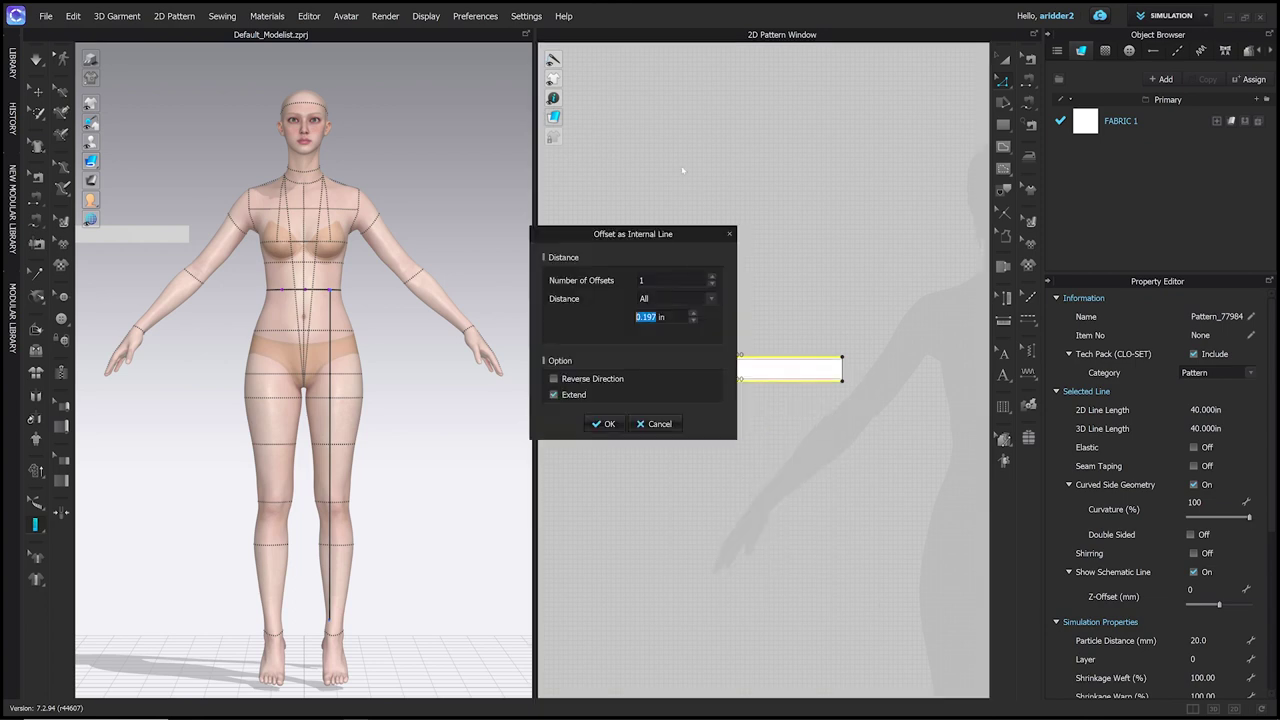
{"action": "left_click_drag", "start_coordinate": [680, 240], "coordinate": [506, 242]}
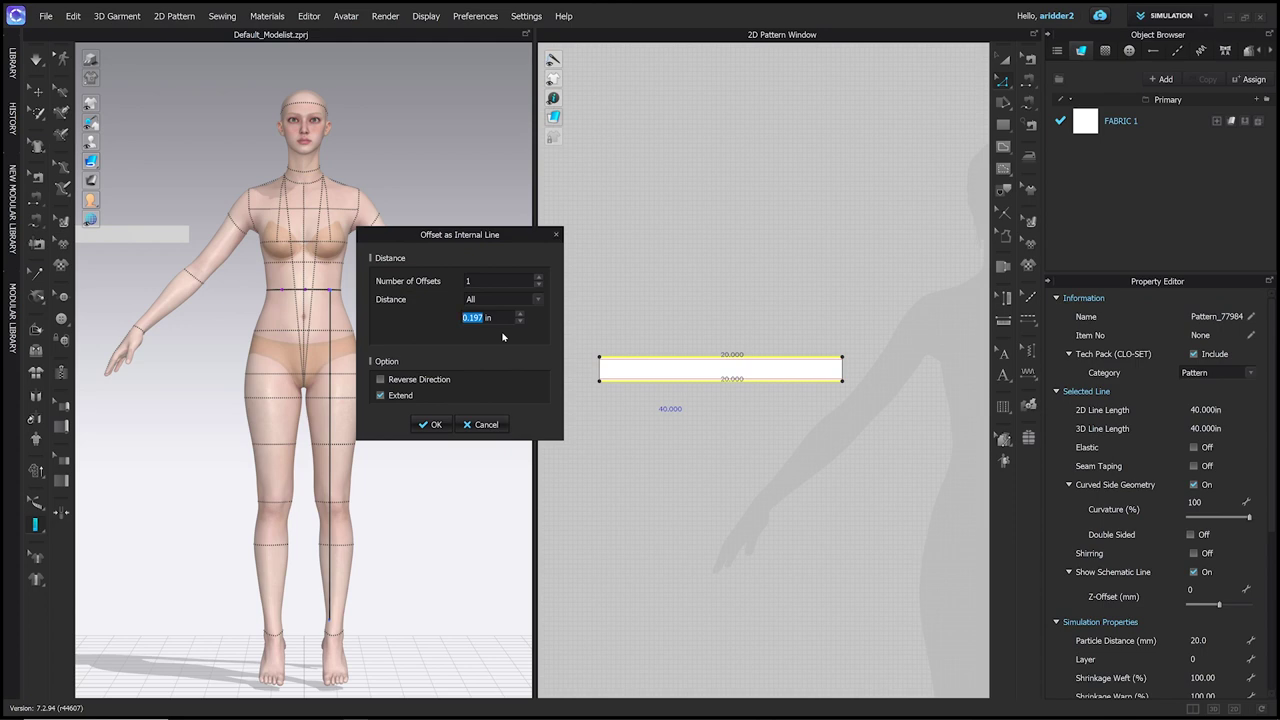
{"action": "type", "text": ".5"}
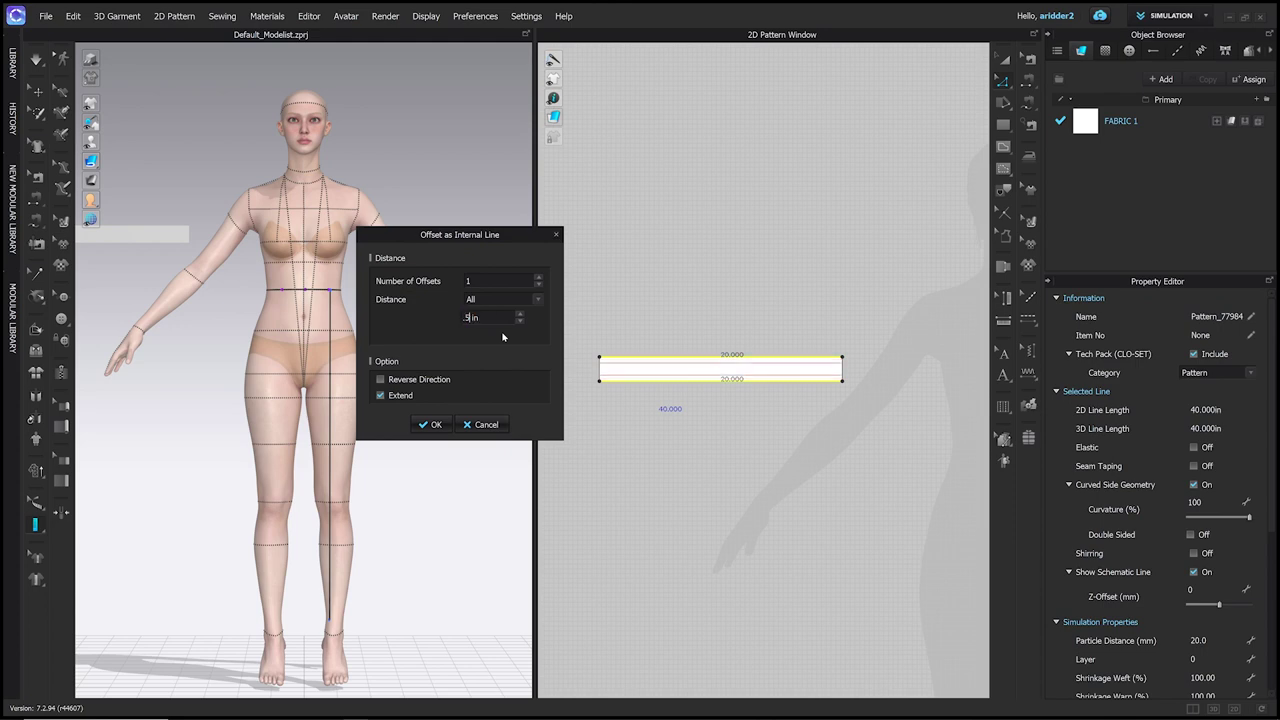
{"action": "key", "text": "Return"}
{"action": "left_click", "coordinate": [427, 426]}
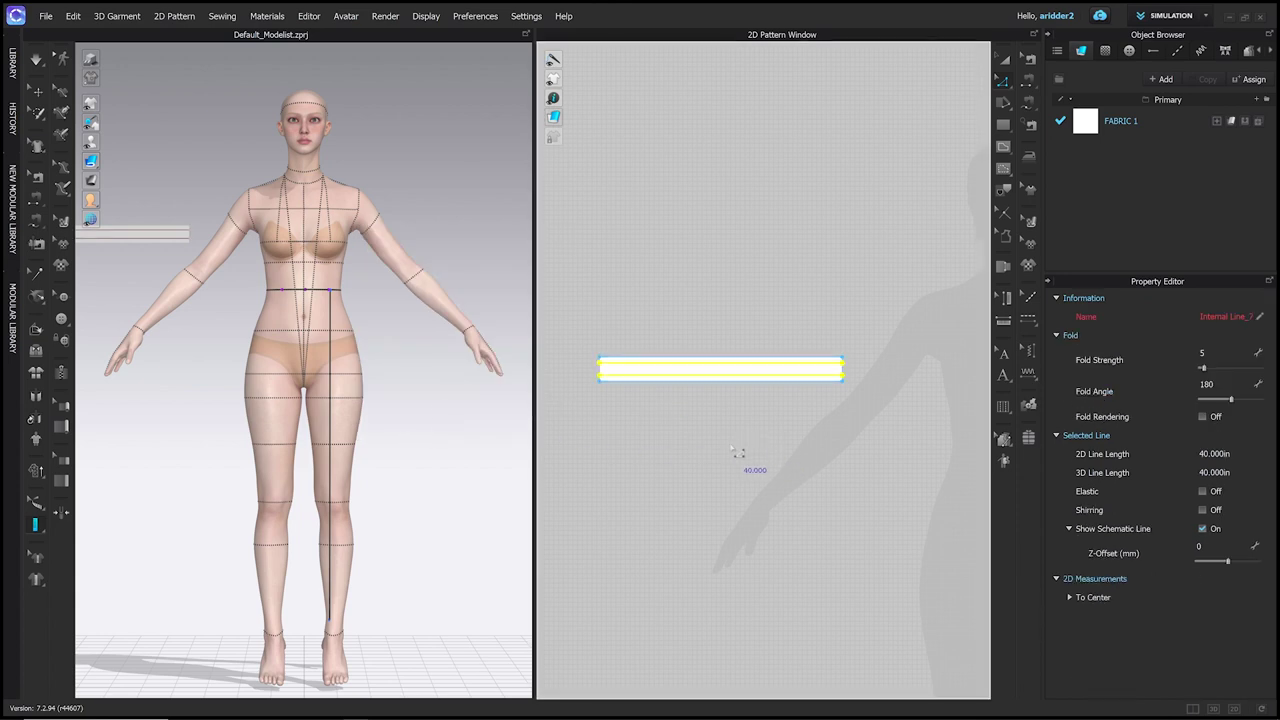
{"action": "key", "text": "Escape"}
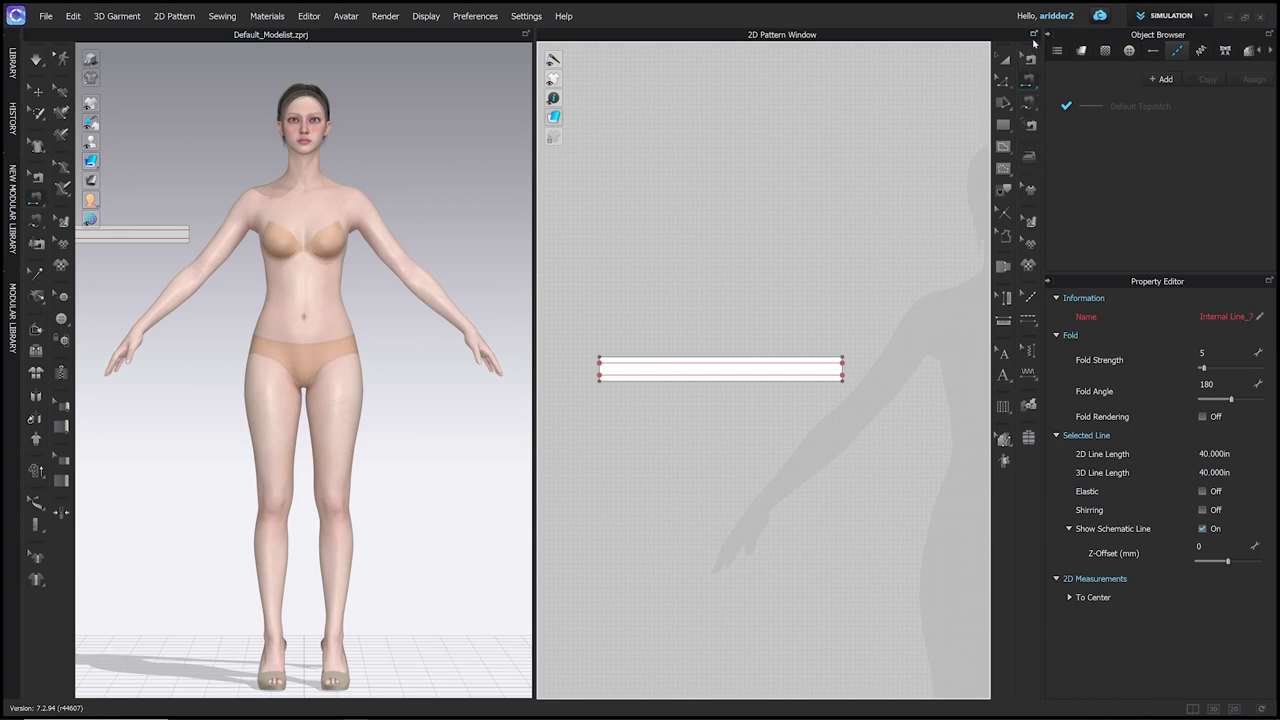
Sew the rectangle's two short ends to each other with Segment Sewing, keeping the seam direction uncrossed.
{"action": "left_click", "coordinate": [1030, 80]}
{"action": "left_click", "coordinate": [600, 367]}
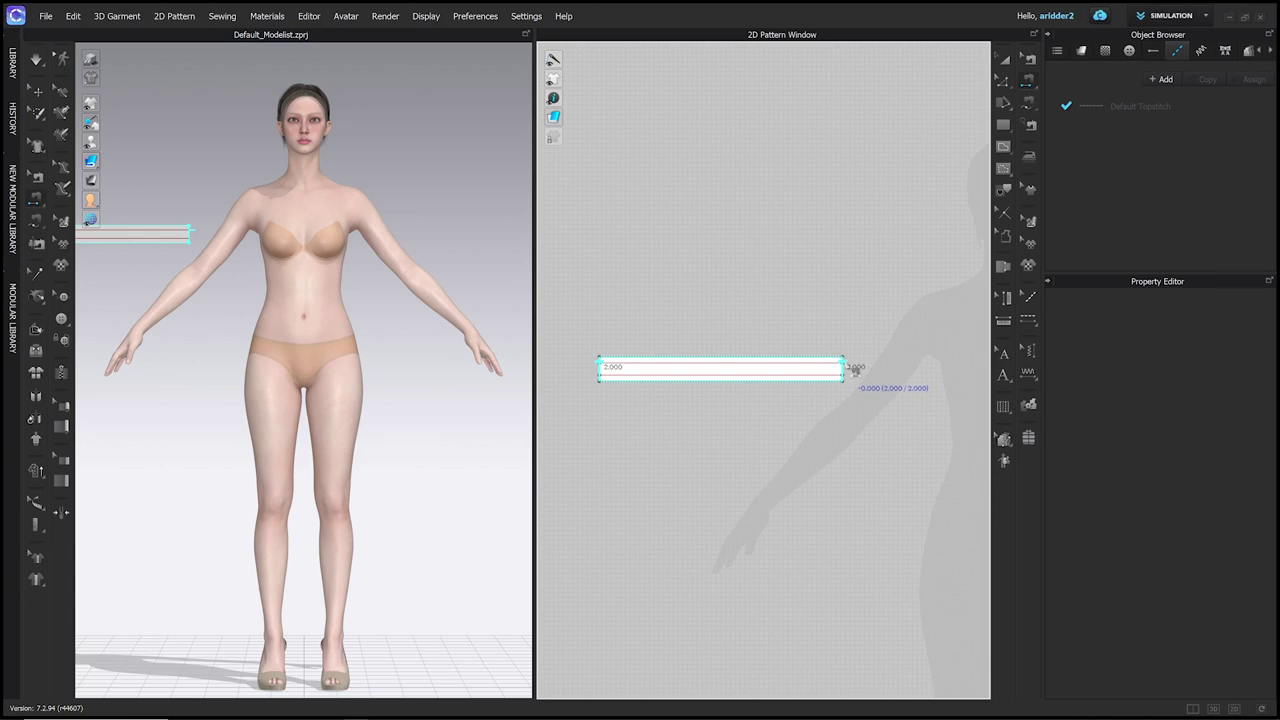
{"action": "left_click", "coordinate": [851, 368]}
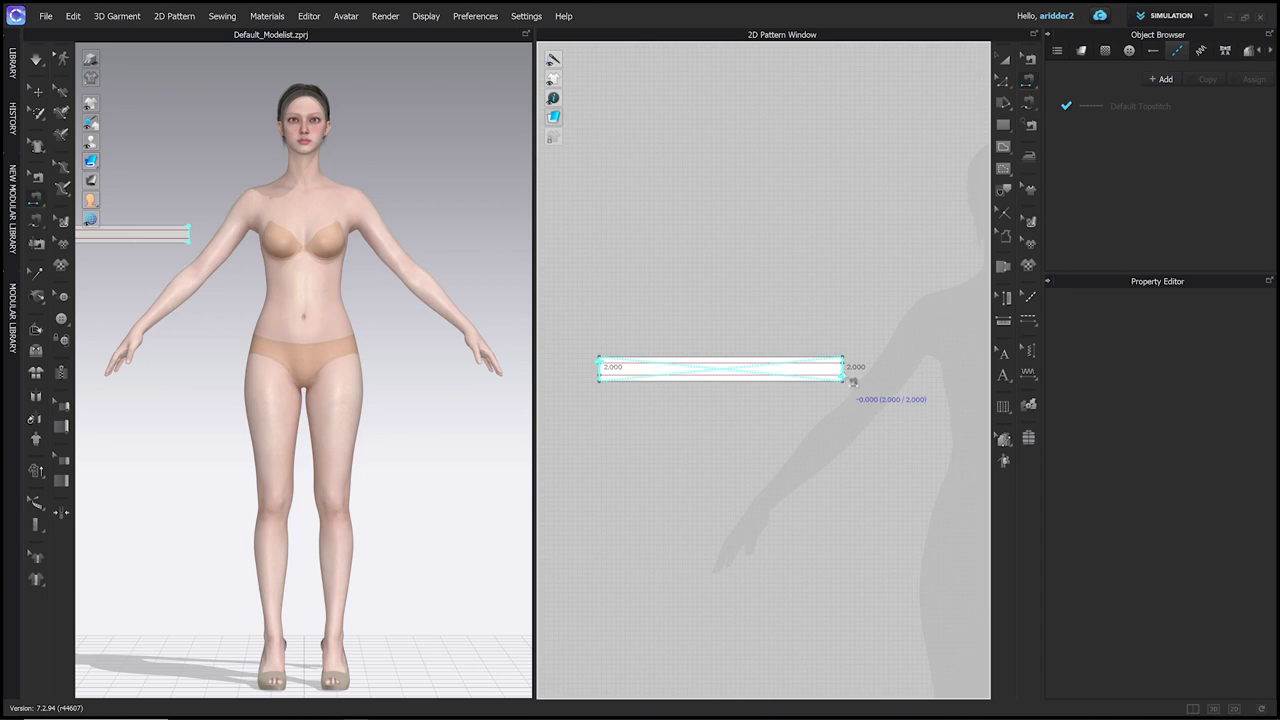
{"action": "left_click", "coordinate": [851, 369]}
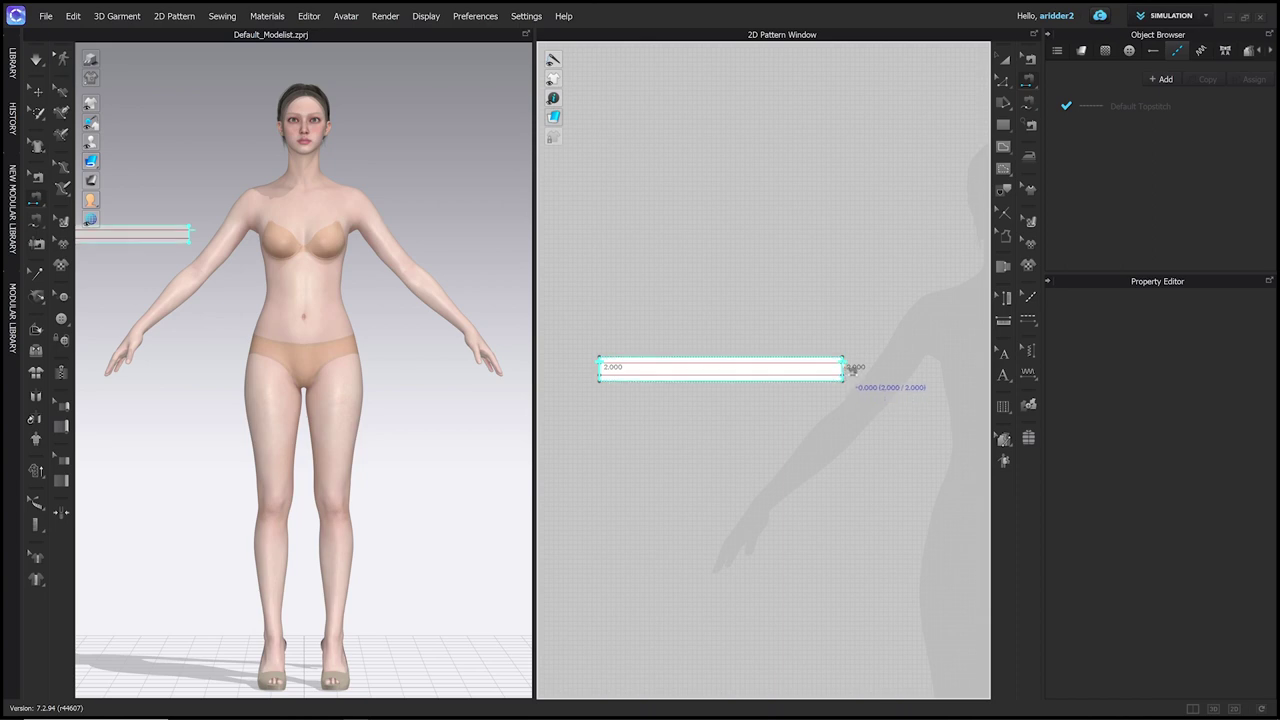
{"action": "left_click", "coordinate": [851, 369]}
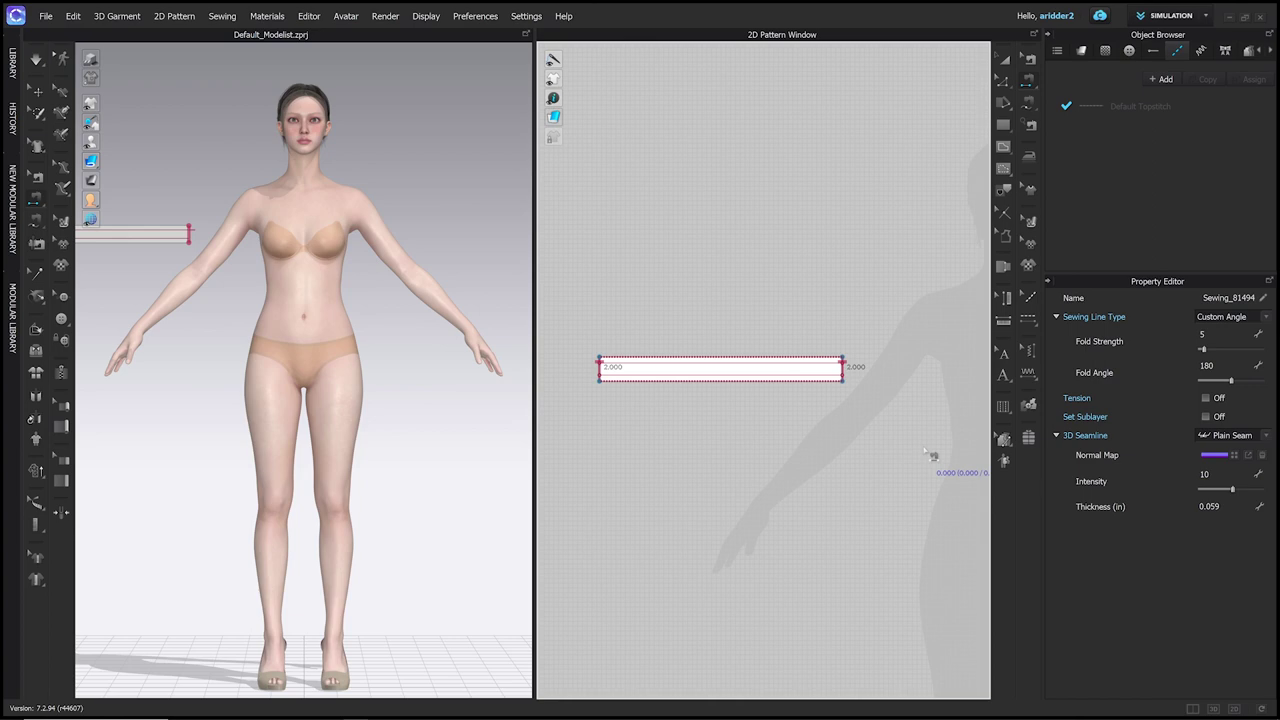
Show the avatar's arrangement points and wrap the sewn band around the body at the centre front waist point.
{"action": "key", "text": "shift+f"}
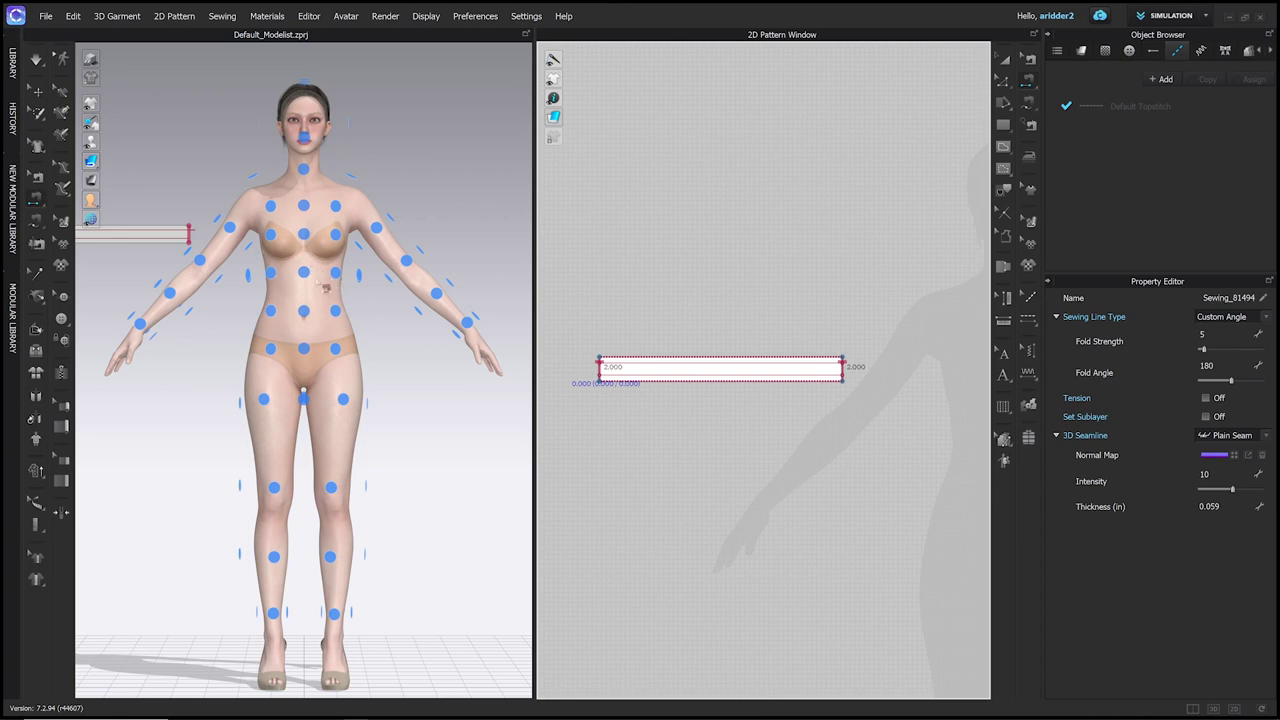
{"action": "scroll", "coordinate": [385, 352], "scroll_direction": "down", "scroll_amount": 2}
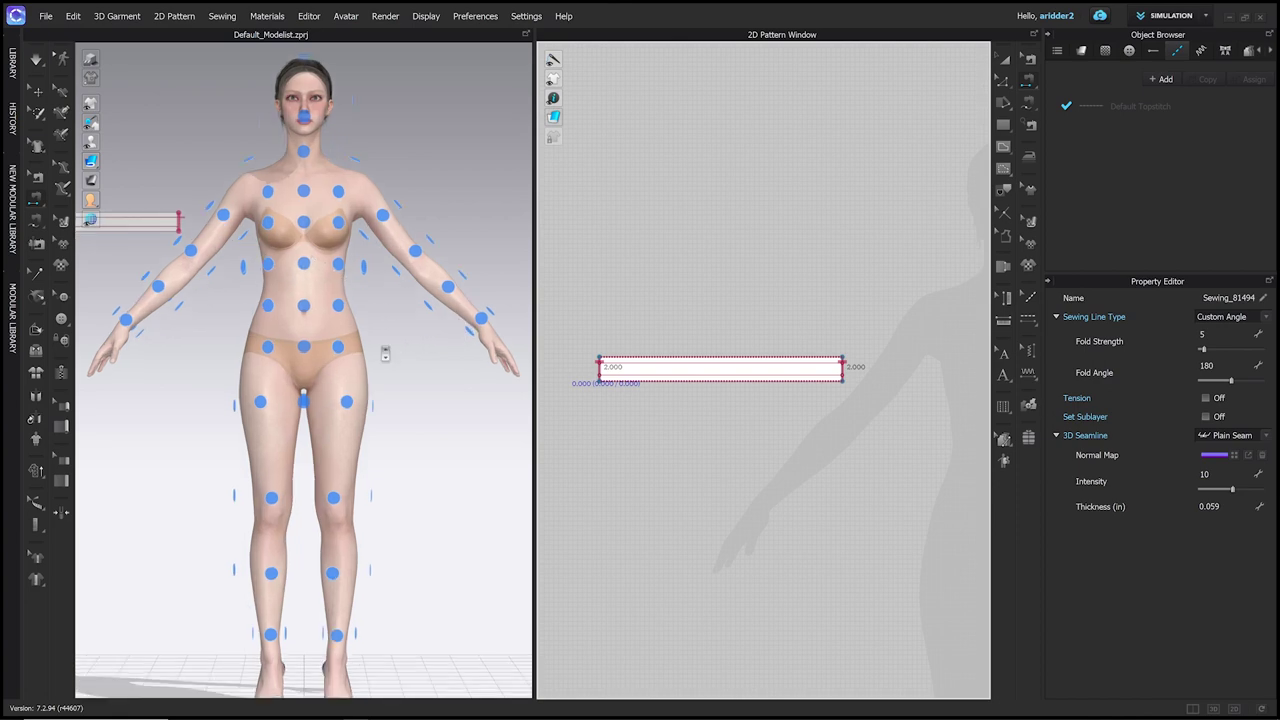
{"action": "scroll", "coordinate": [385, 352], "scroll_direction": "down", "scroll_amount": 1}
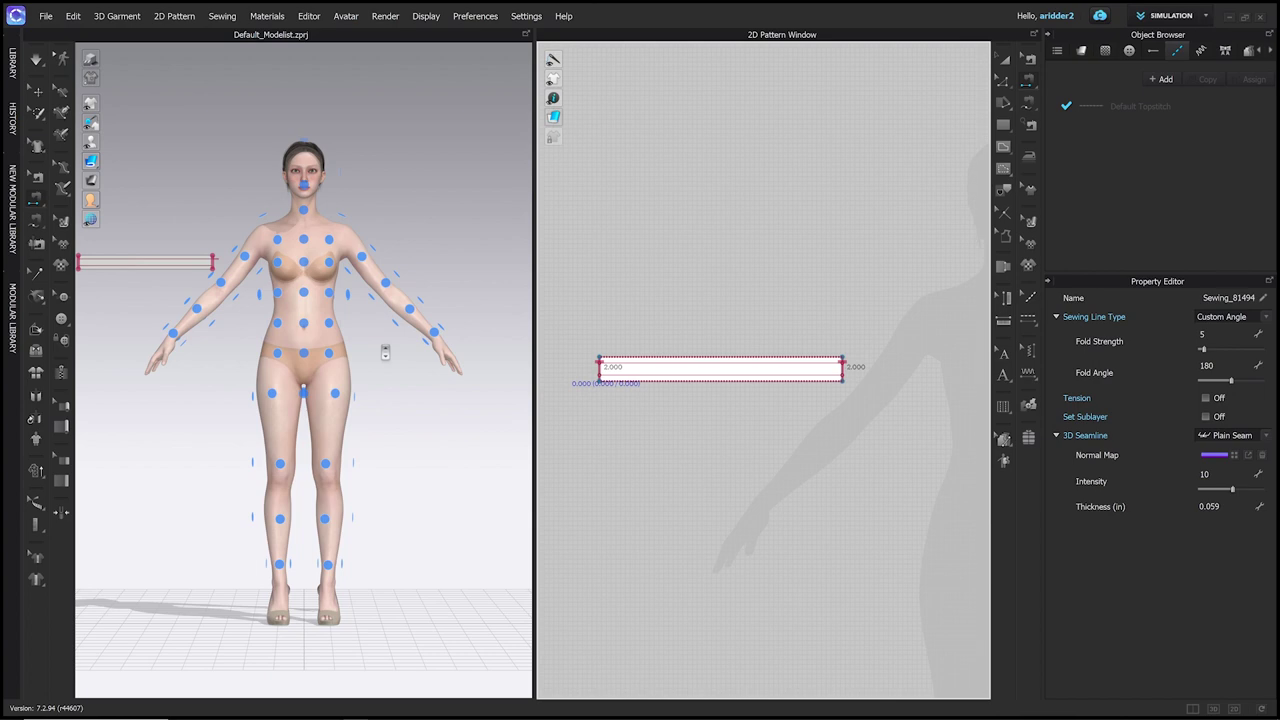
{"action": "key", "text": "a"}
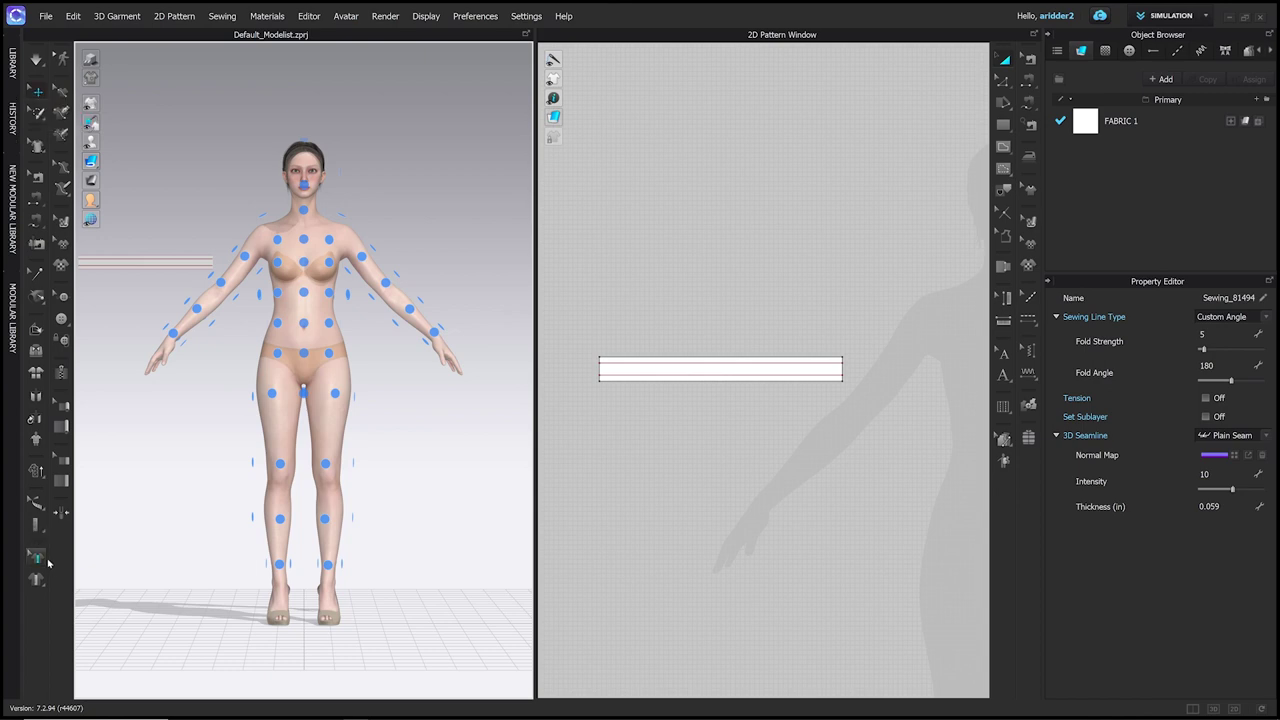
{"action": "left_click", "coordinate": [36, 503]}
{"action": "left_click", "coordinate": [140, 265]}
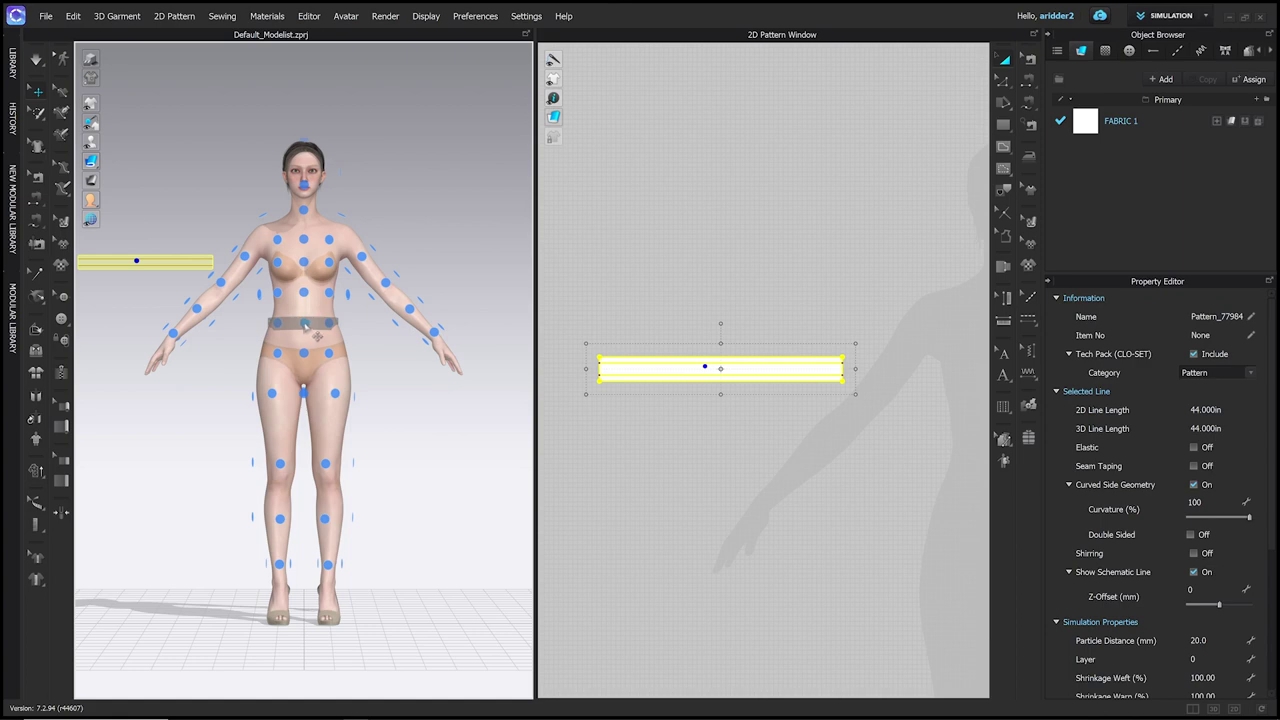
{"action": "left_click", "coordinate": [305, 322]}
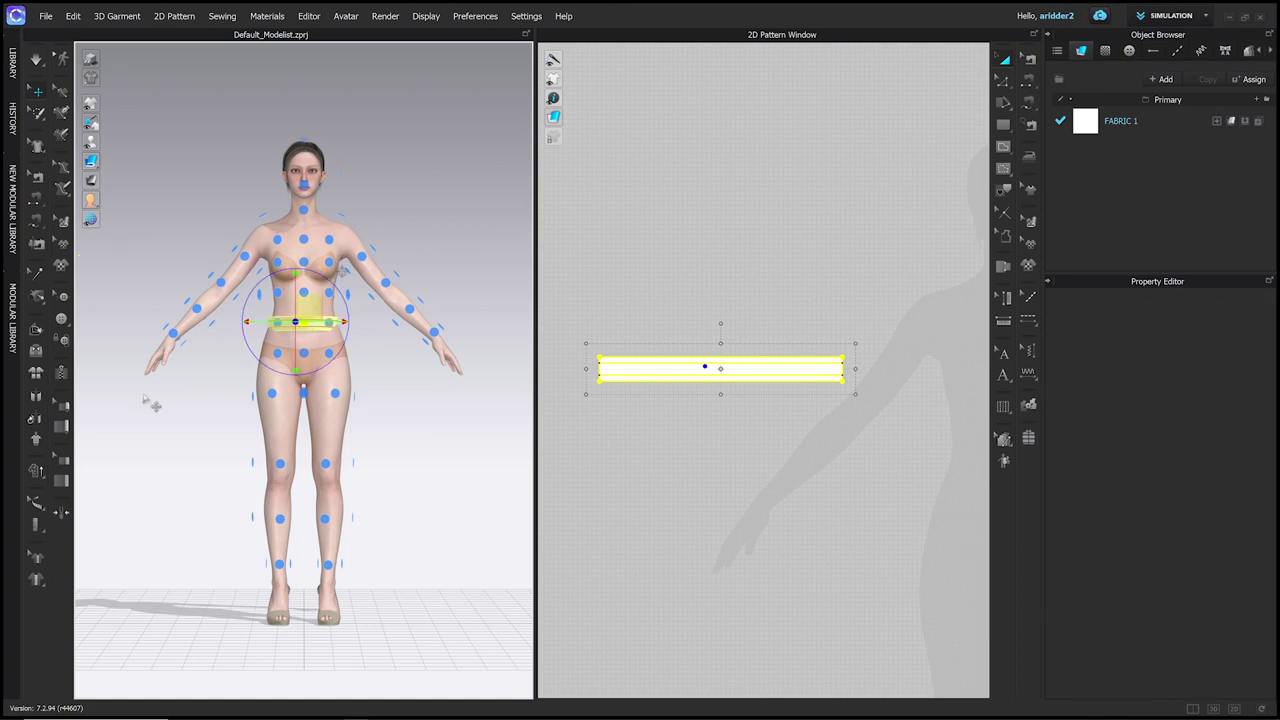
{"action": "right_click_drag", "start_coordinate": [152, 404], "coordinate": [446, 403]}
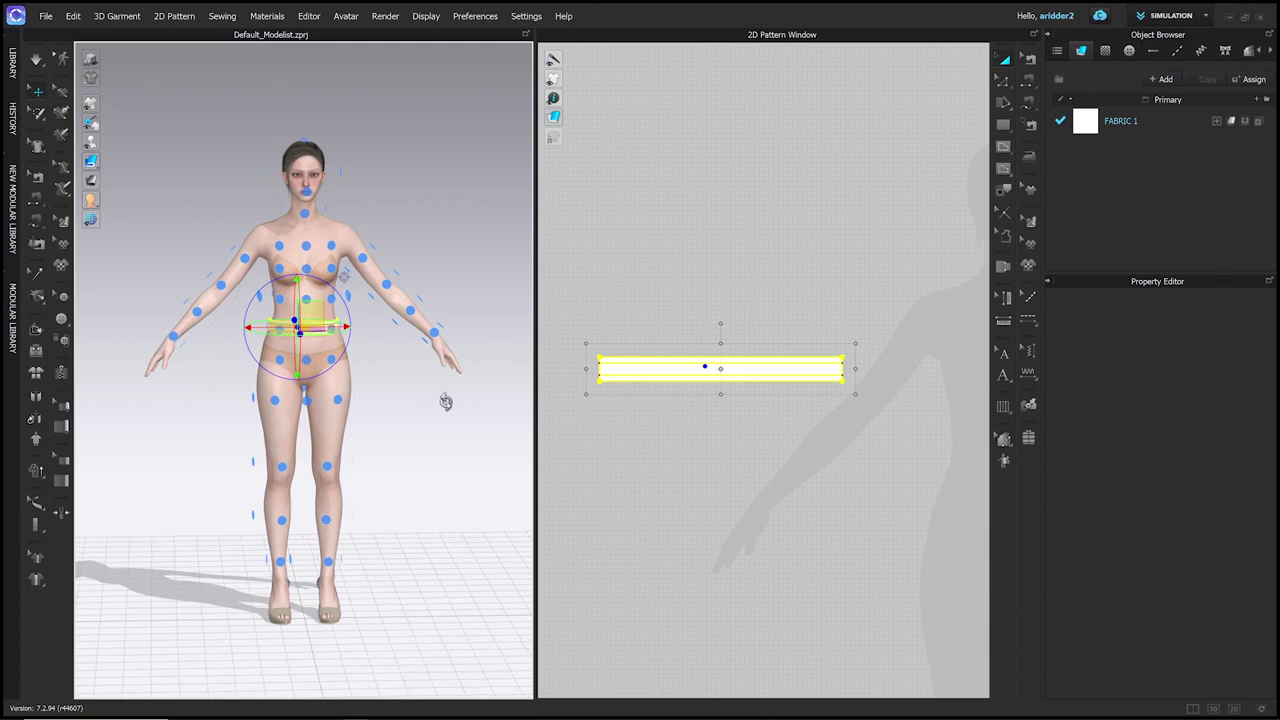
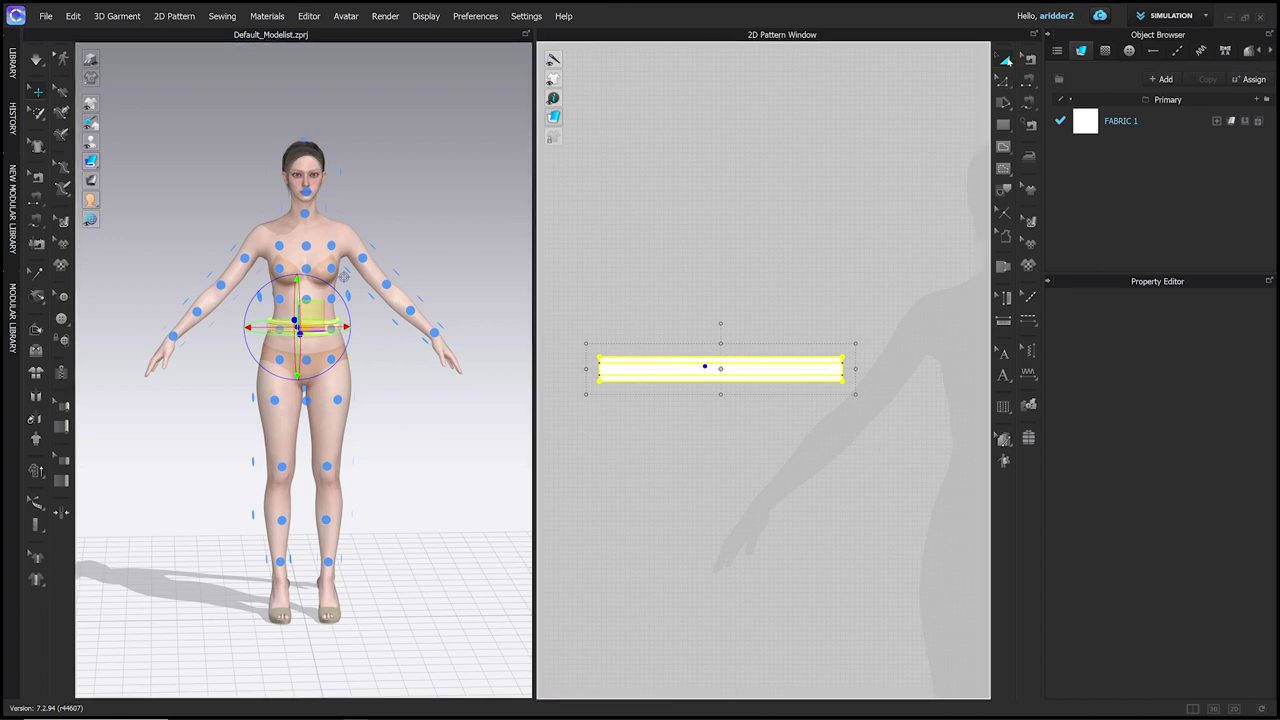
Copy the waist band and paste the duplicate directly below the original in the 2D pattern window.
{"action": "left_click", "coordinate": [852, 250]}
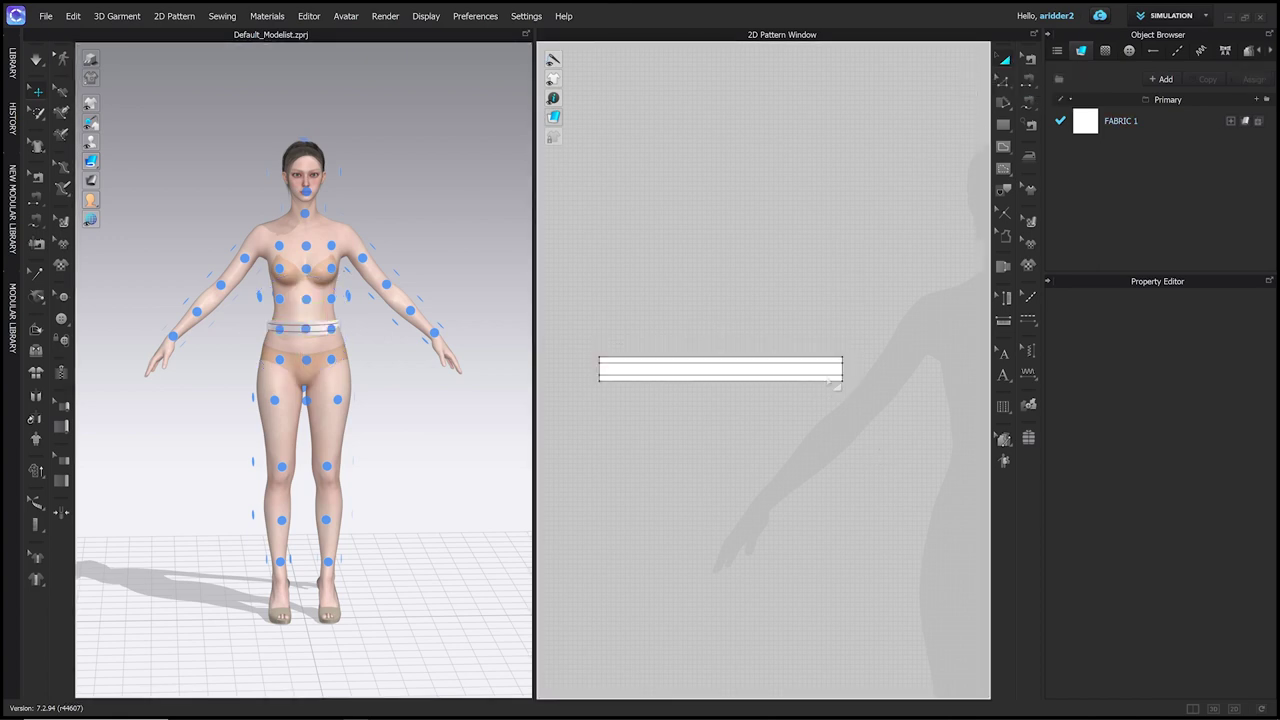
{"action": "left_click", "coordinate": [695, 370]}
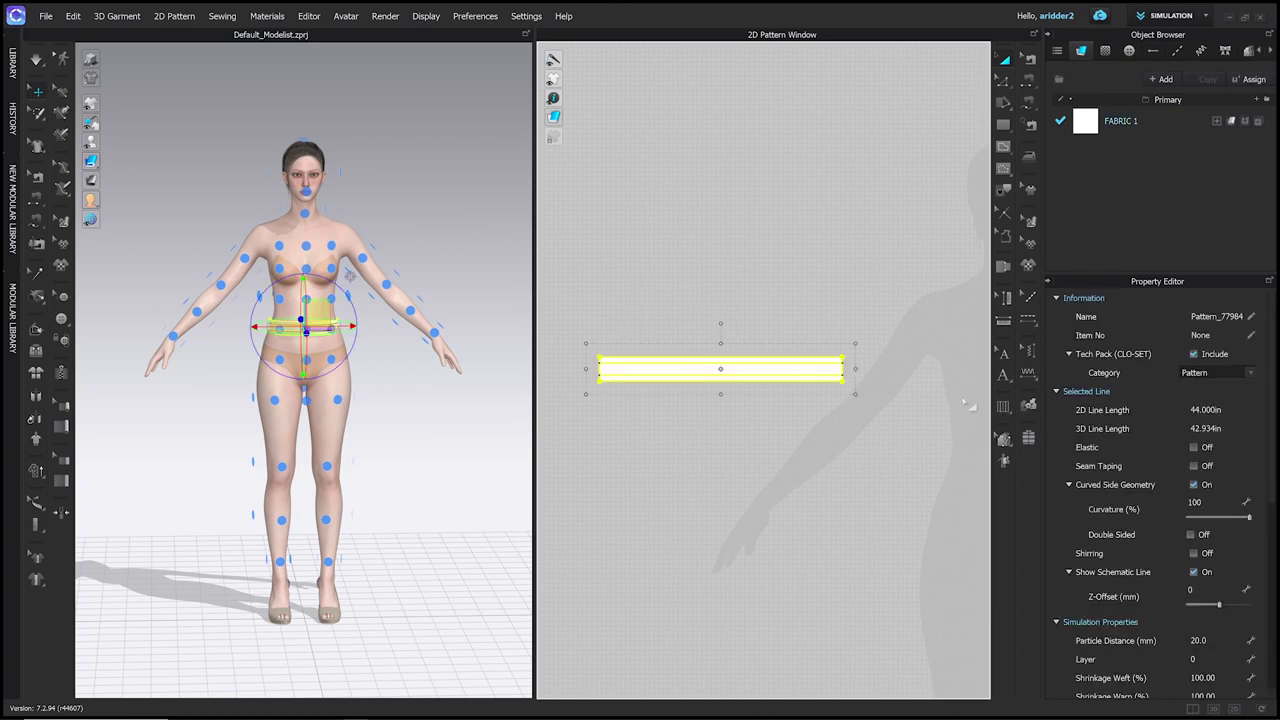
{"action": "scroll", "coordinate": [853, 372], "scroll_direction": "up", "scroll_amount": 3}
{"action": "scroll", "coordinate": [857, 374], "scroll_direction": "down", "scroll_amount": 3}
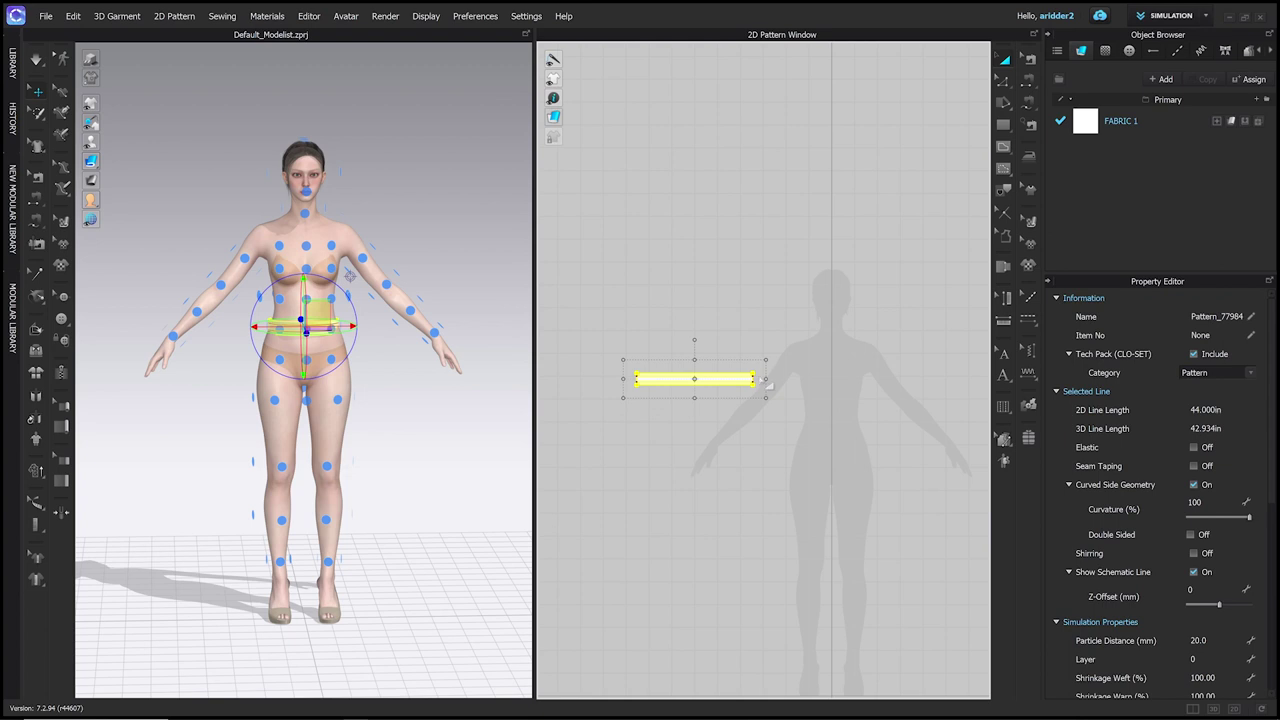
{"action": "key", "text": "ctrl+c"}
{"action": "key", "text": "ctrl+v"}
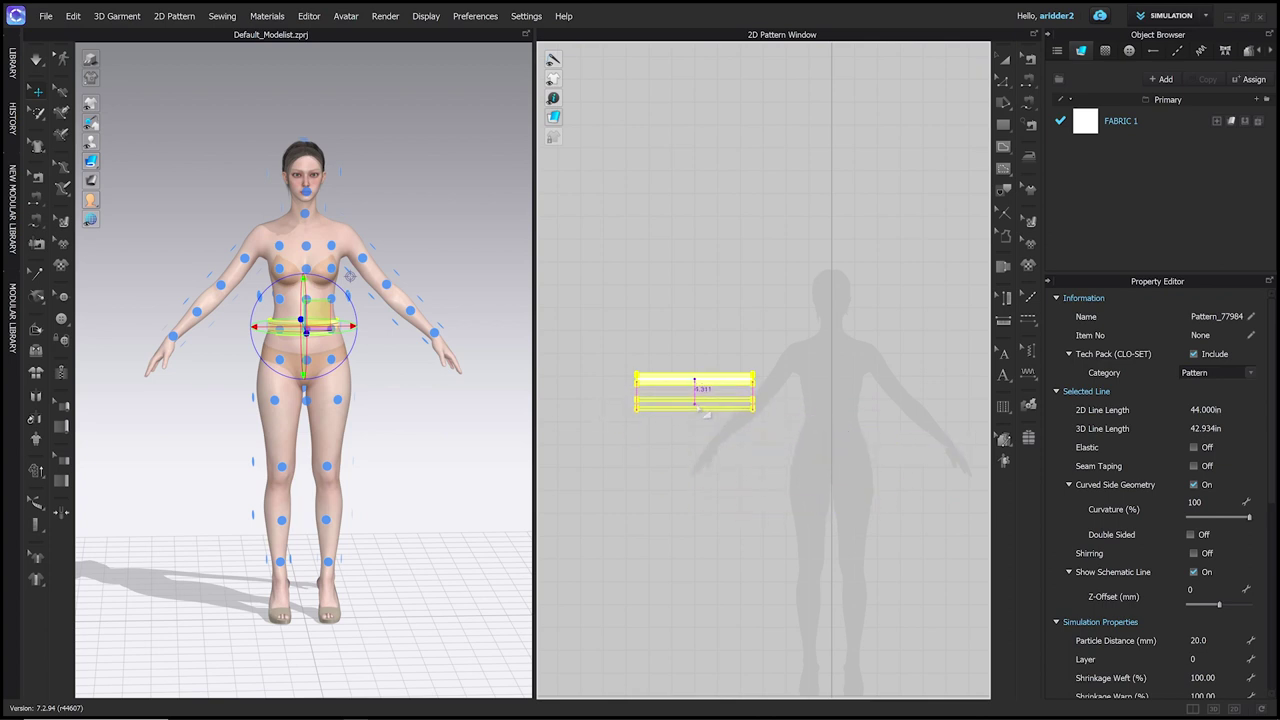
{"action": "left_click", "coordinate": [705, 412]}
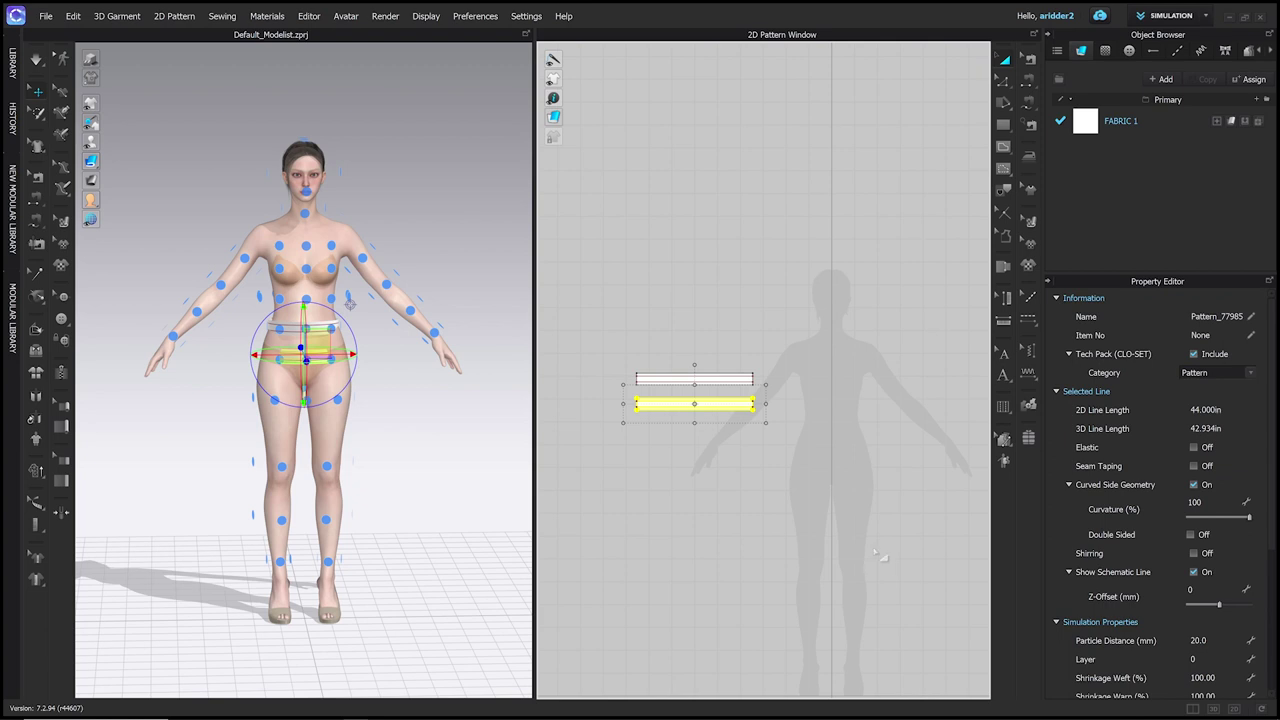
Examine the original band and its copy in the 2D pattern window, including their internal lines.
{"action": "scroll", "coordinate": [730, 430], "scroll_direction": "up", "scroll_amount": 2}
{"action": "left_click", "coordinate": [760, 460]}
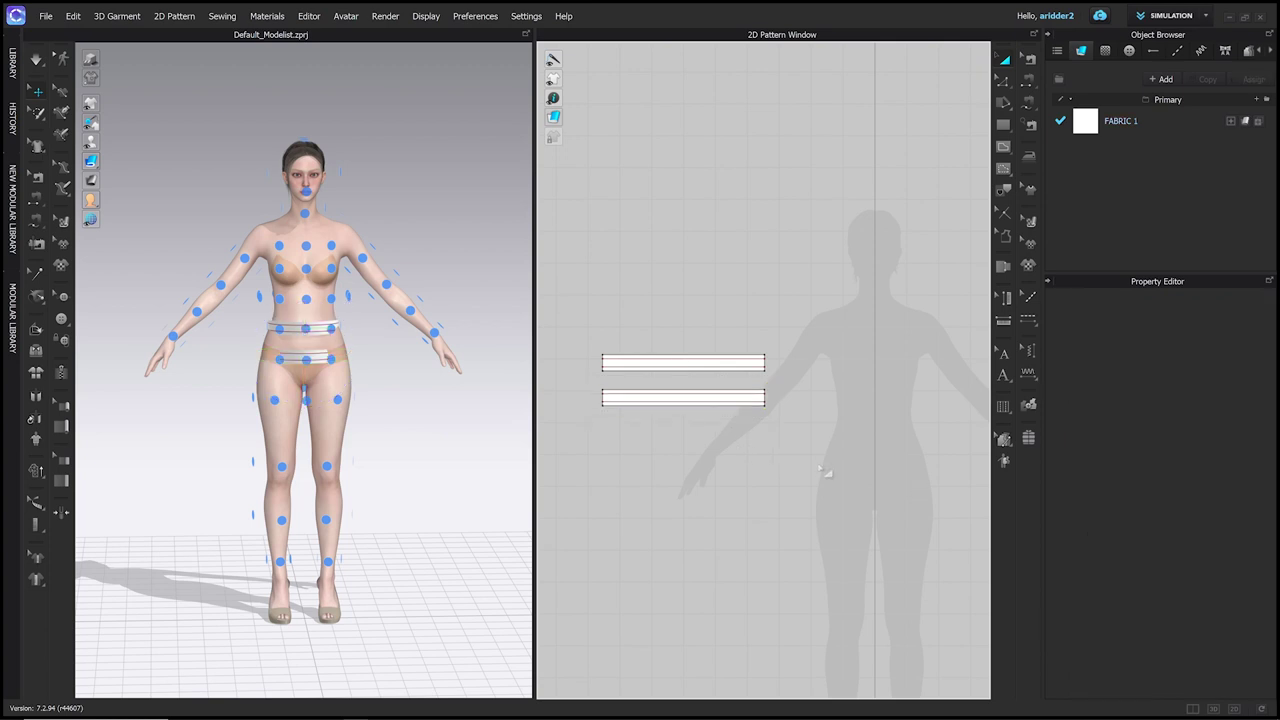
{"action": "scroll", "coordinate": [663, 371], "scroll_direction": "up", "scroll_amount": 2}
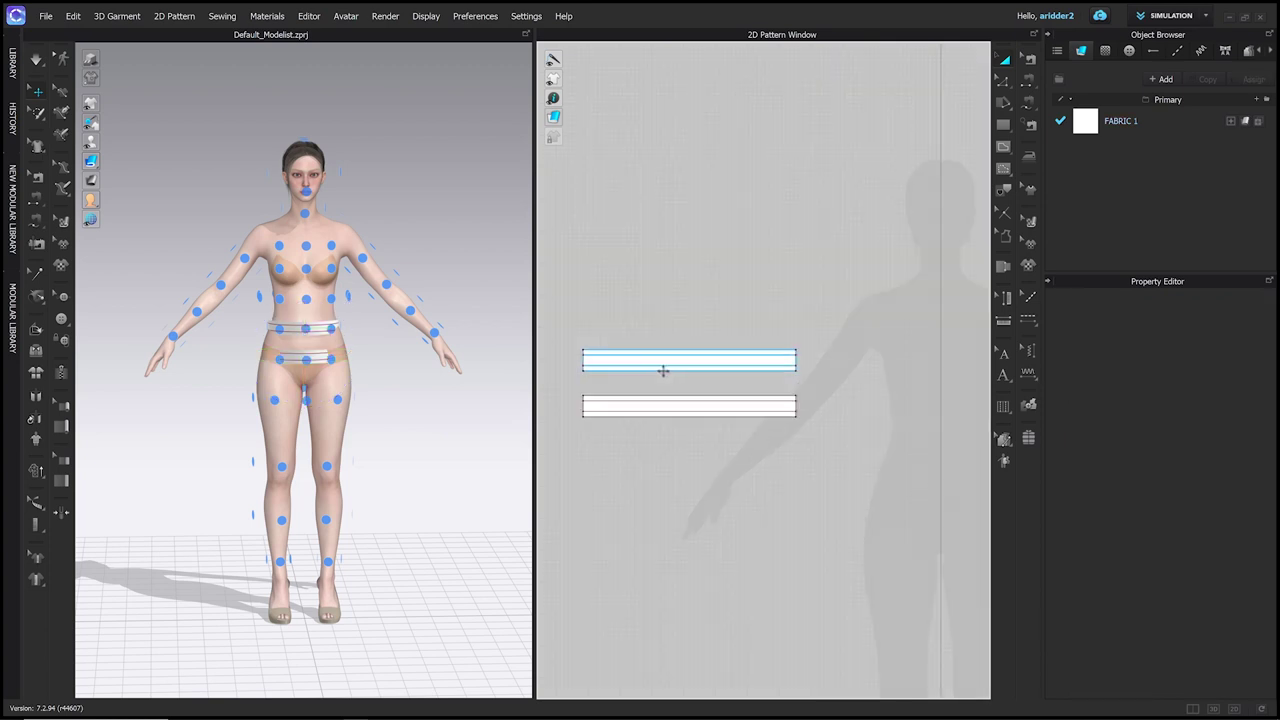
{"action": "left_click", "coordinate": [615, 409]}
{"action": "left_click", "coordinate": [607, 363]}
{"action": "left_click_drag", "start_coordinate": [605, 354], "coordinate": [605, 354]}
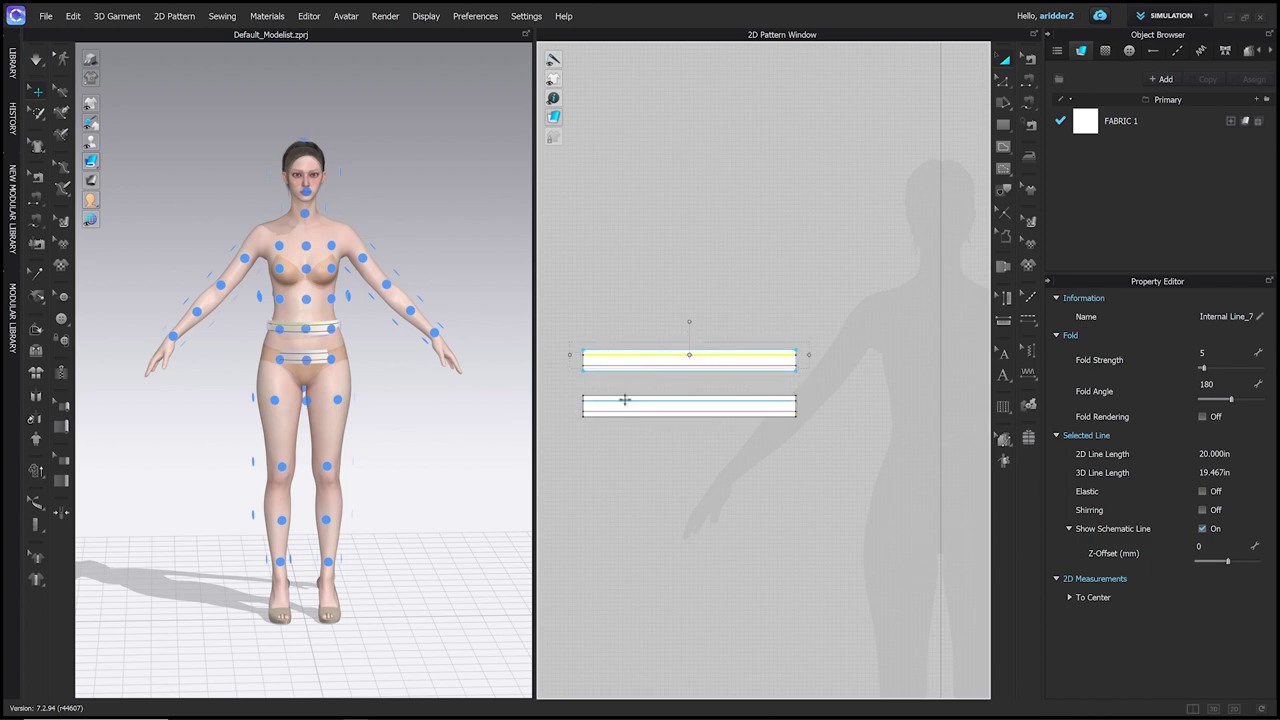
{"action": "left_click", "coordinate": [810, 465]}
{"action": "left_click", "coordinate": [700, 412]}
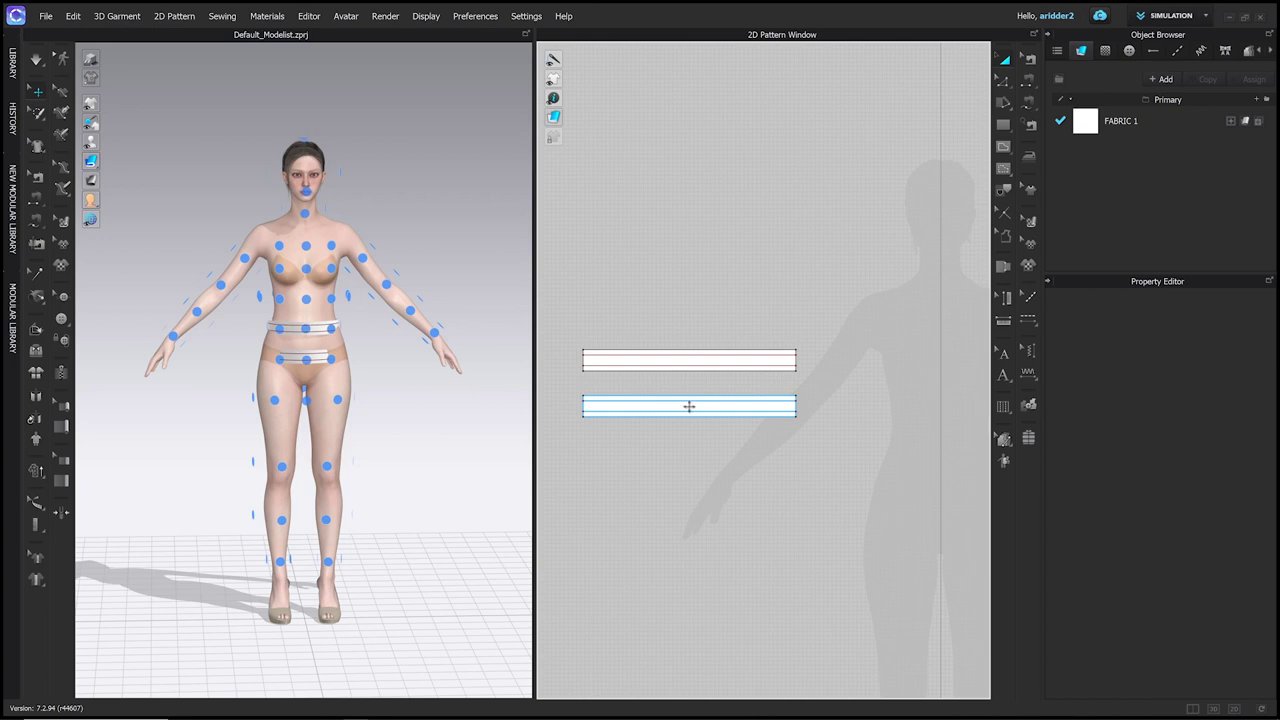
{"action": "left_click", "coordinate": [689, 406]}
{"action": "scroll", "coordinate": [846, 430], "scroll_direction": "up", "scroll_amount": 2}
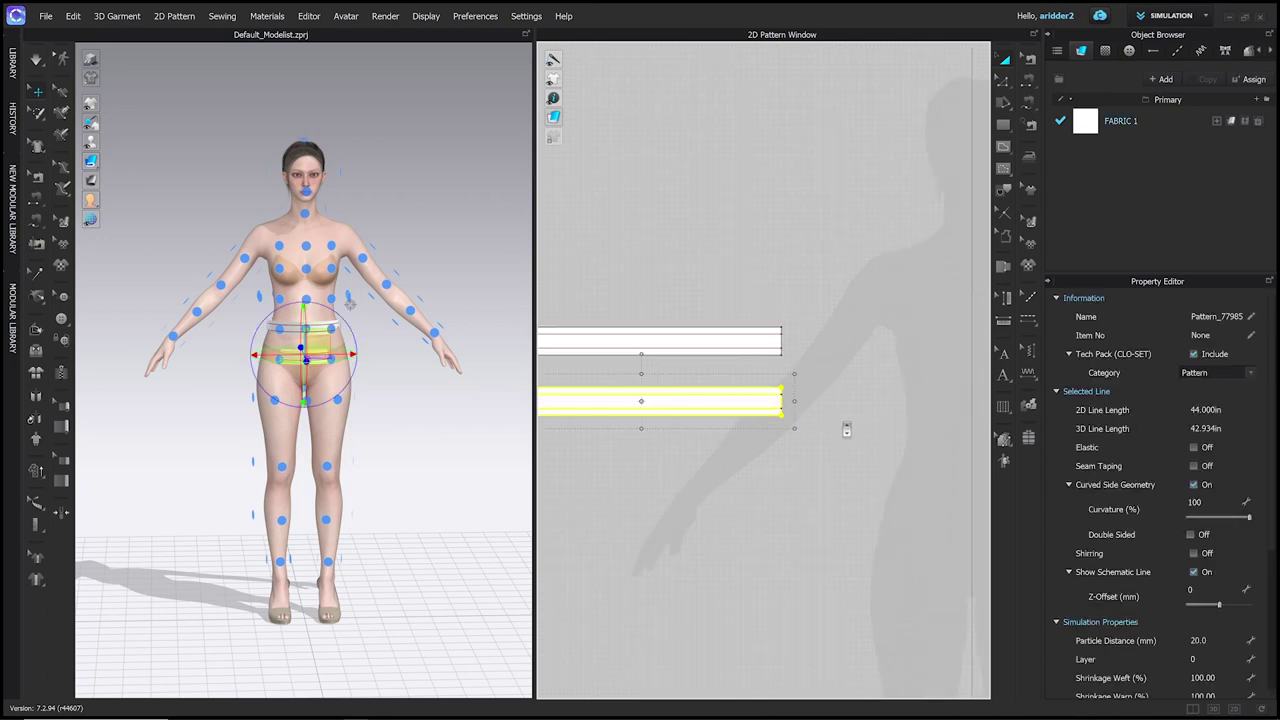
{"action": "scroll", "coordinate": [846, 430], "scroll_direction": "down", "scroll_amount": 3}
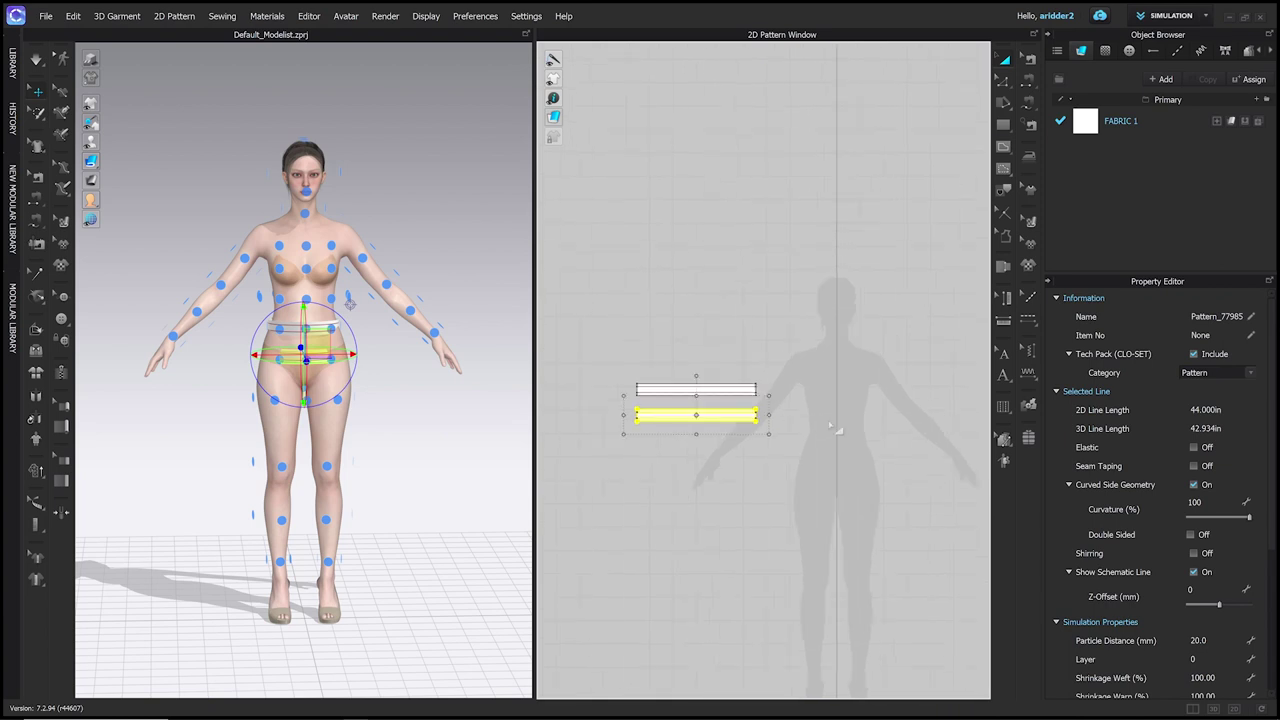
{"action": "scroll", "coordinate": [800, 429], "scroll_direction": "down", "scroll_amount": 2}
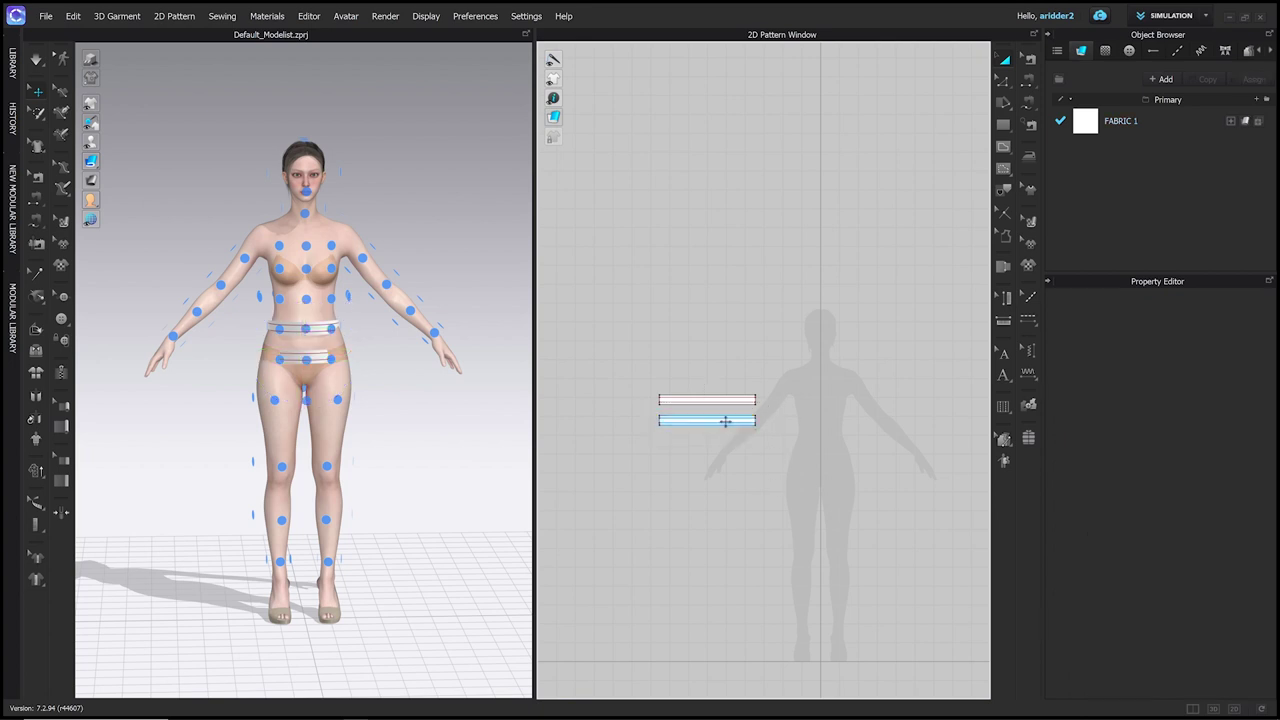
Stretch the lower copied band horizontally to 200% of its width, making it 40 in wide.
{"action": "left_click", "coordinate": [728, 420]}
{"action": "scroll", "coordinate": [730, 425], "scroll_direction": "up", "scroll_amount": 3}
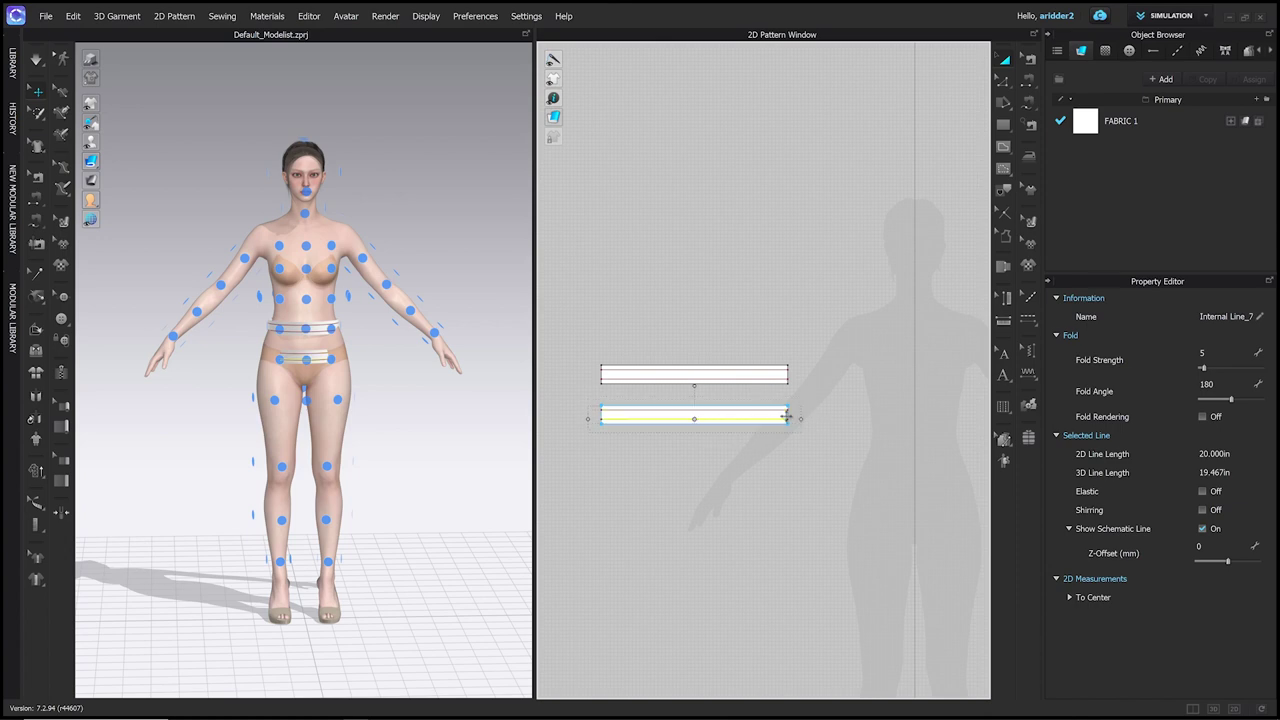
{"action": "left_click", "coordinate": [735, 404]}
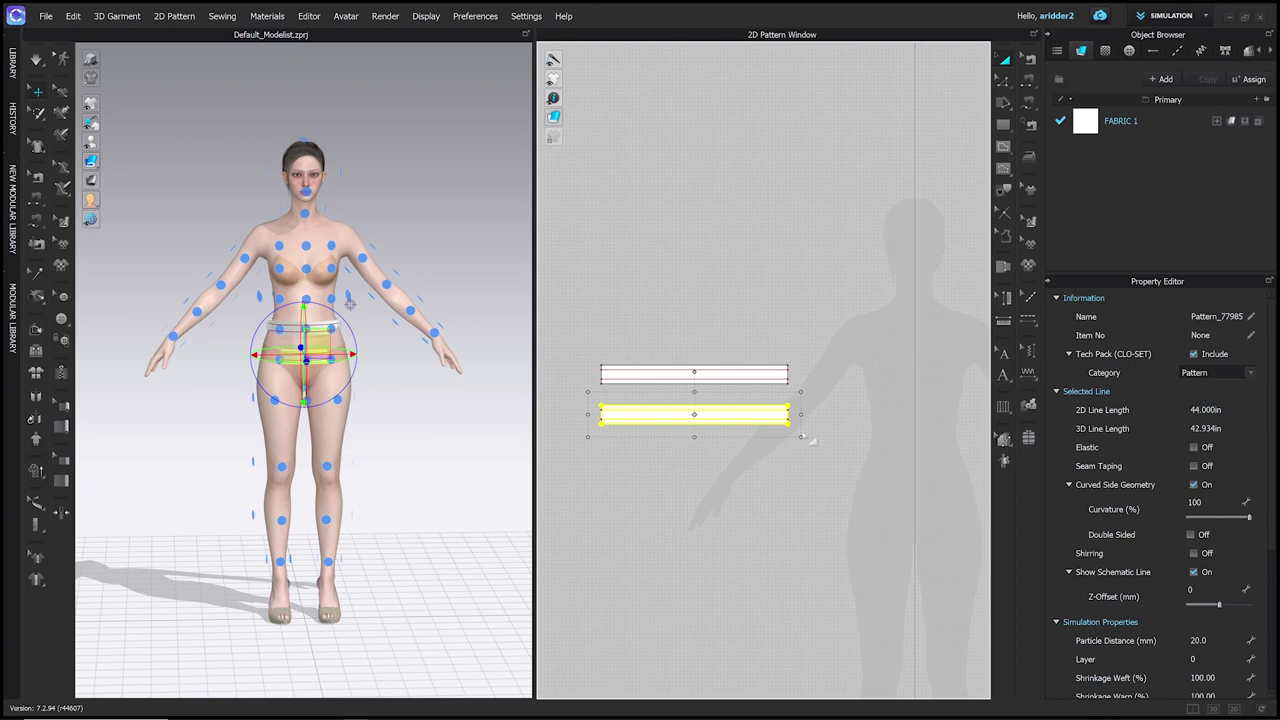
{"action": "scroll", "coordinate": [806, 434], "scroll_direction": "down", "scroll_amount": 1}
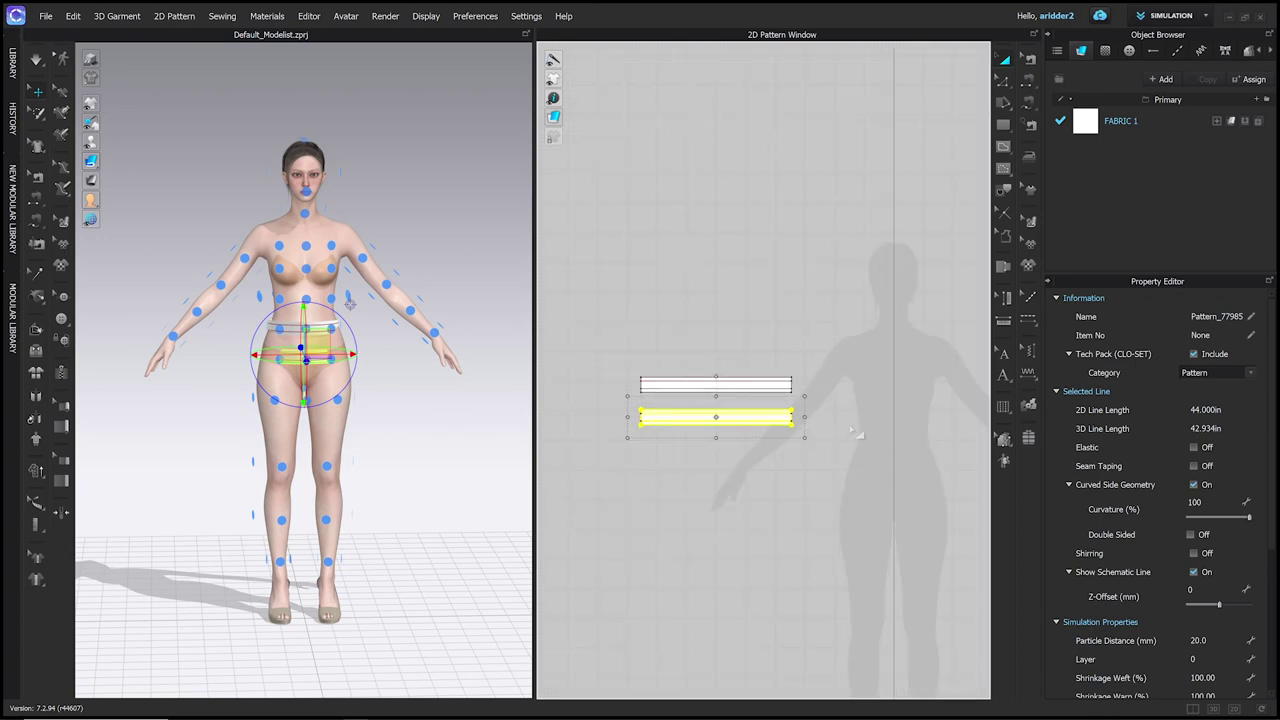
{"action": "middle_click_drag", "start_coordinate": [891, 443], "coordinate": [866, 448]}
{"action": "left_click_drag", "start_coordinate": [780, 424], "coordinate": [876, 406]}
{"action": "right_click", "coordinate": [876, 406]}
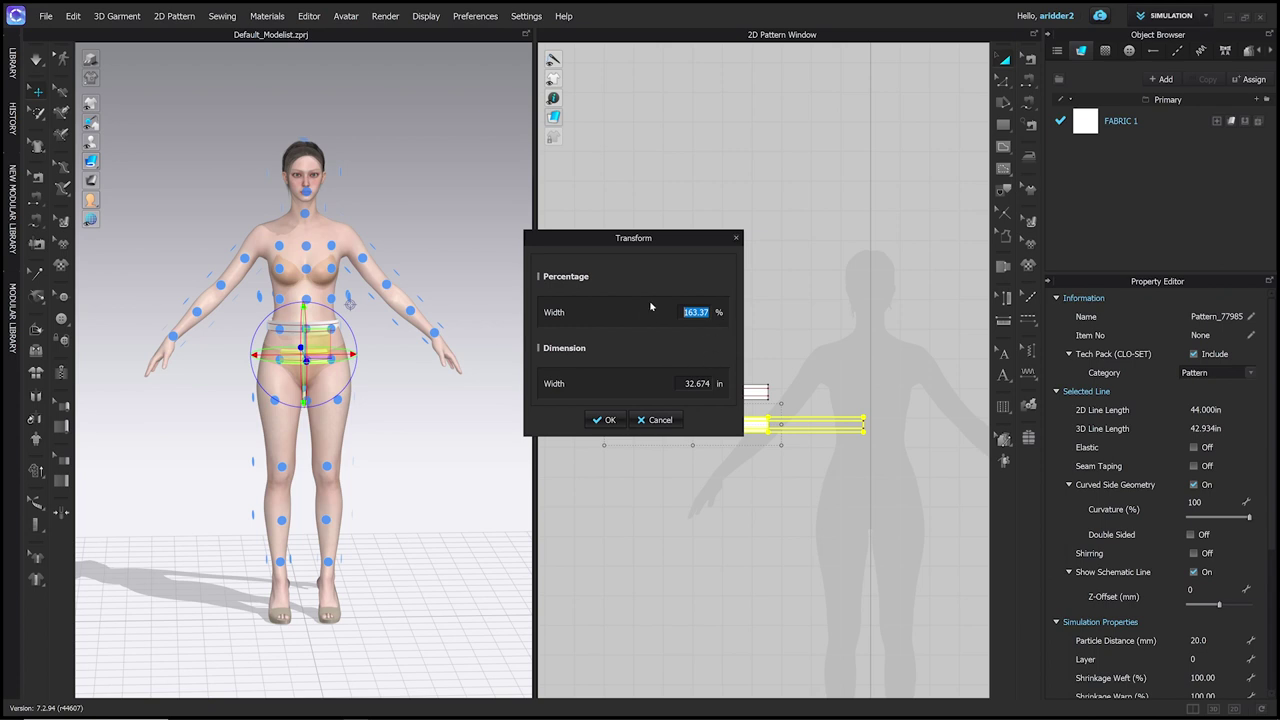
{"action": "type", "text": "200"}
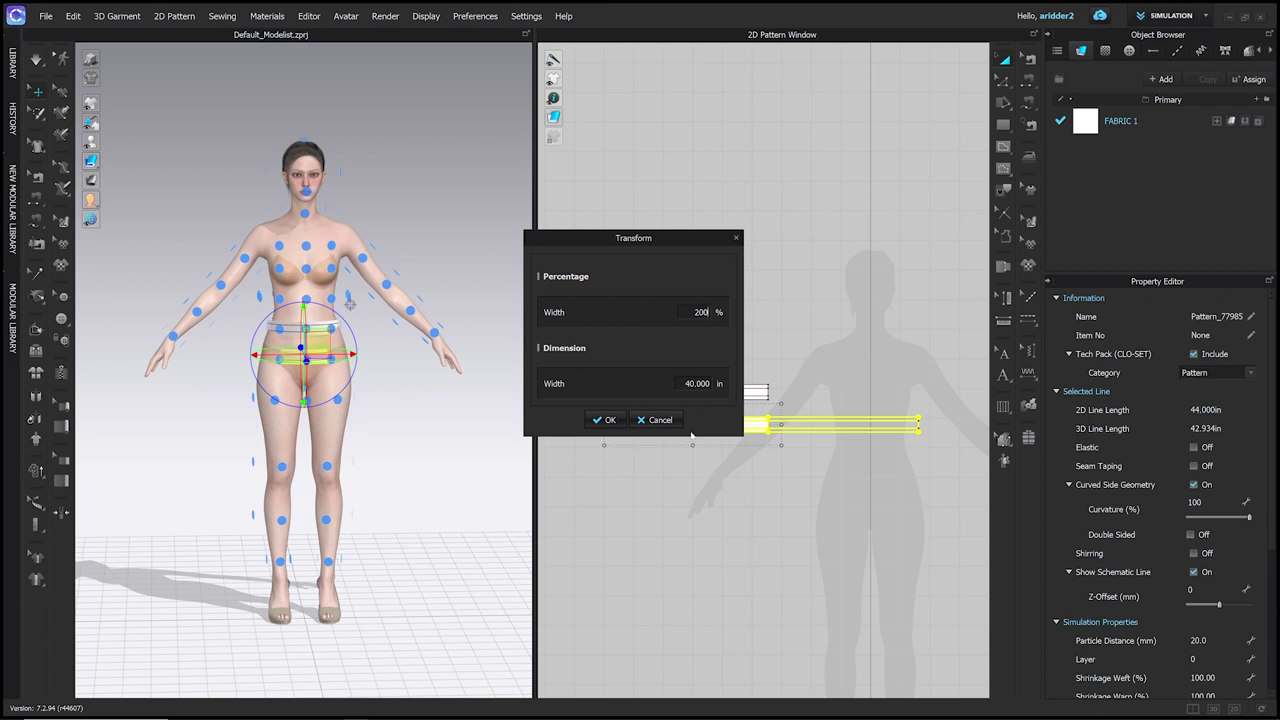
{"action": "left_click", "coordinate": [605, 420]}
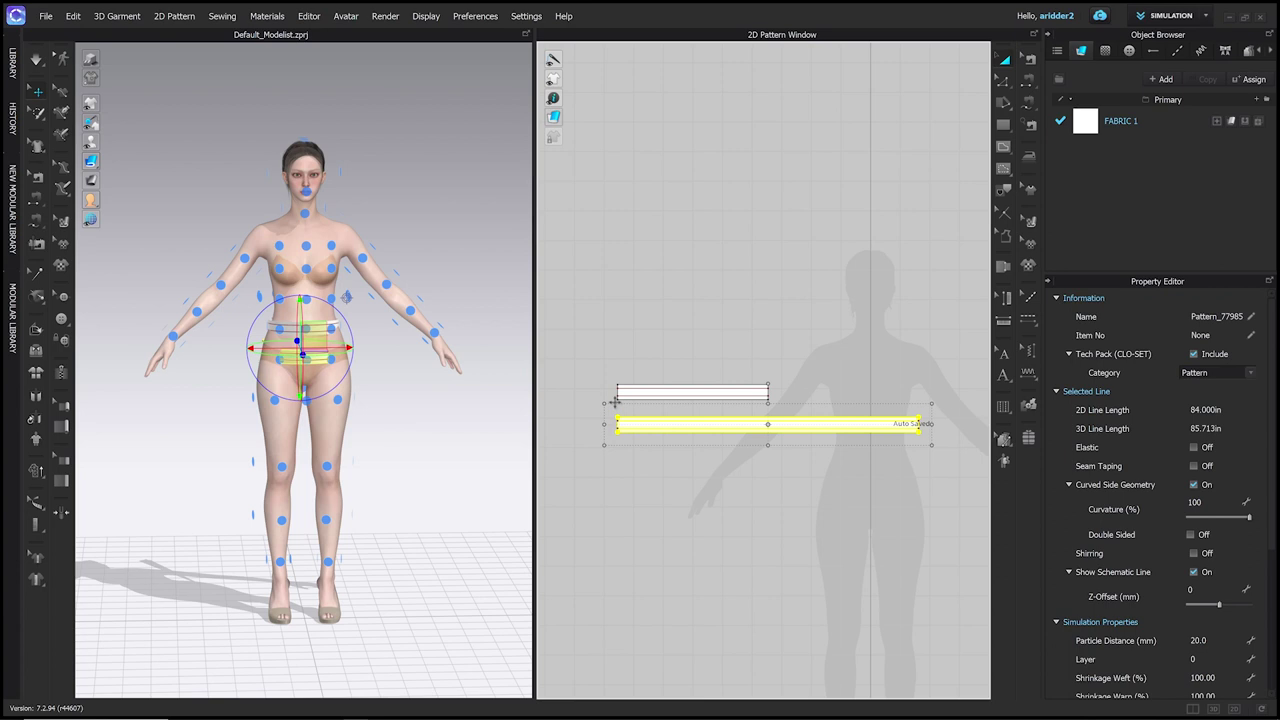
Extend the 40 in band's upper and lower long edges outward by 0.125 in with Offset Pattern Outline, creating internal lines.
{"action": "scroll", "coordinate": [727, 430], "scroll_direction": "up", "scroll_amount": 1}
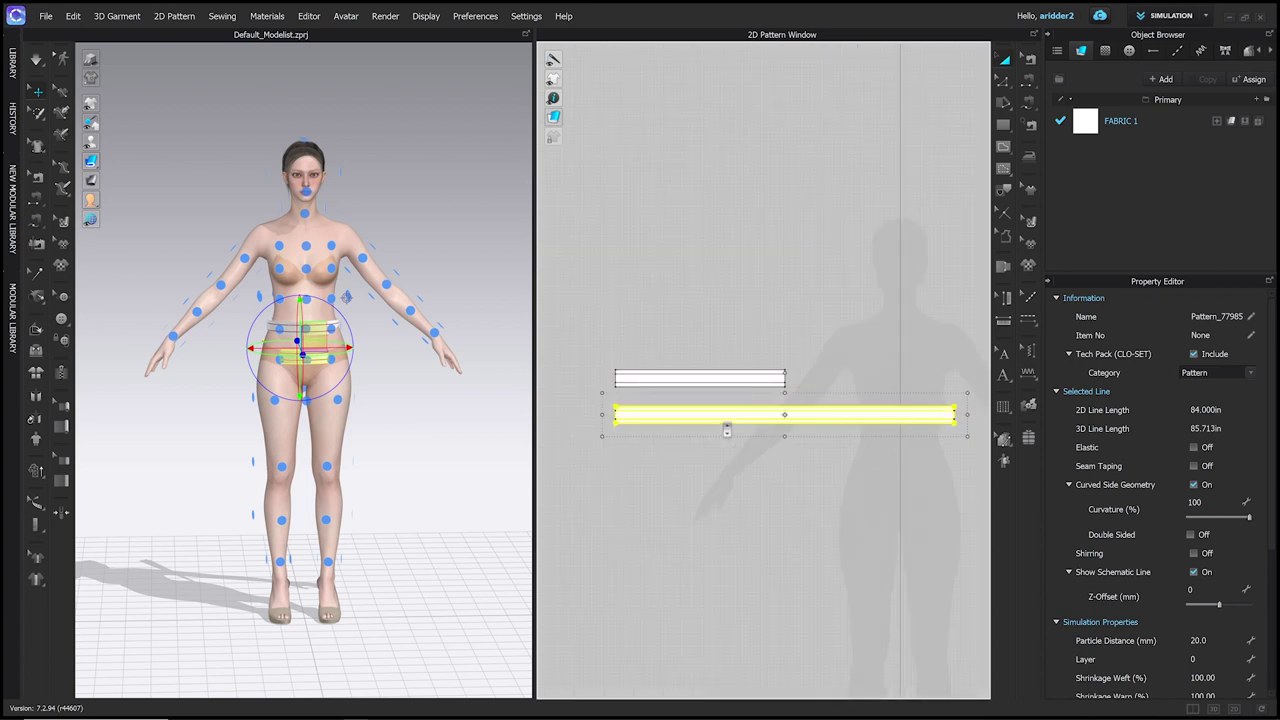
{"action": "middle_click_drag", "start_coordinate": [710, 412], "coordinate": [703, 398]}
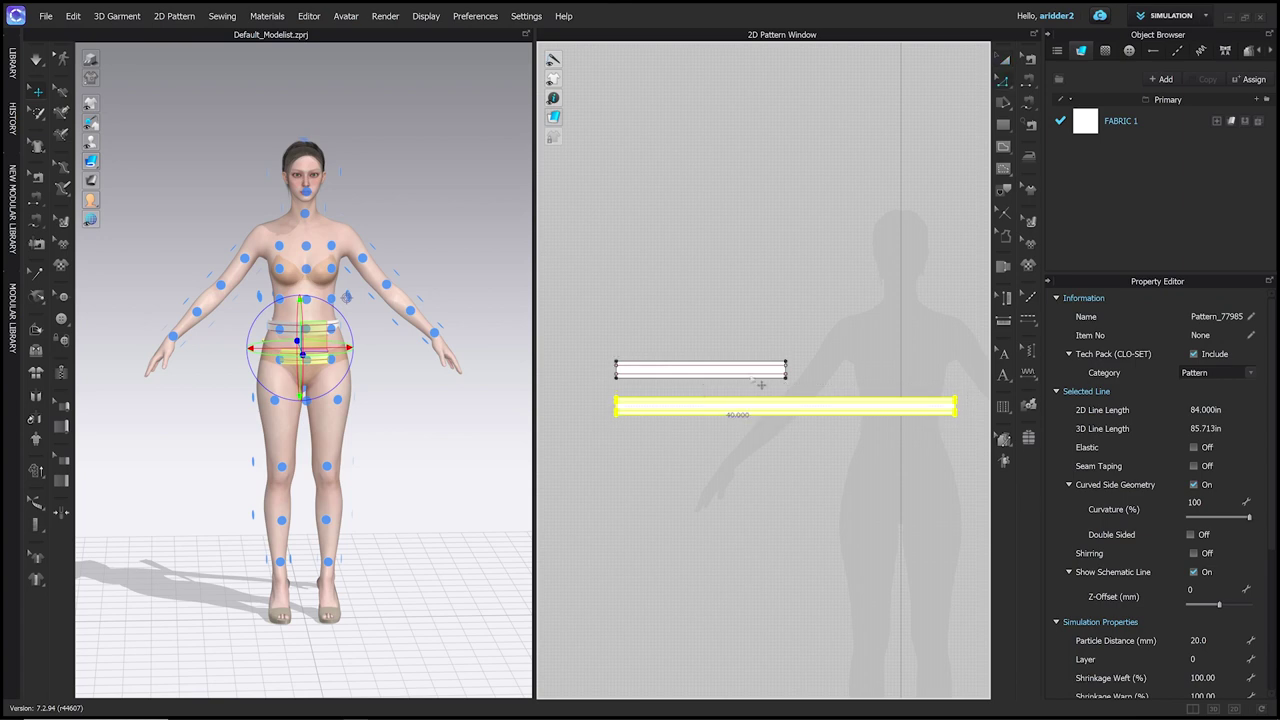
{"action": "left_click", "coordinate": [1005, 82]}
{"action": "left_click", "coordinate": [766, 491]}
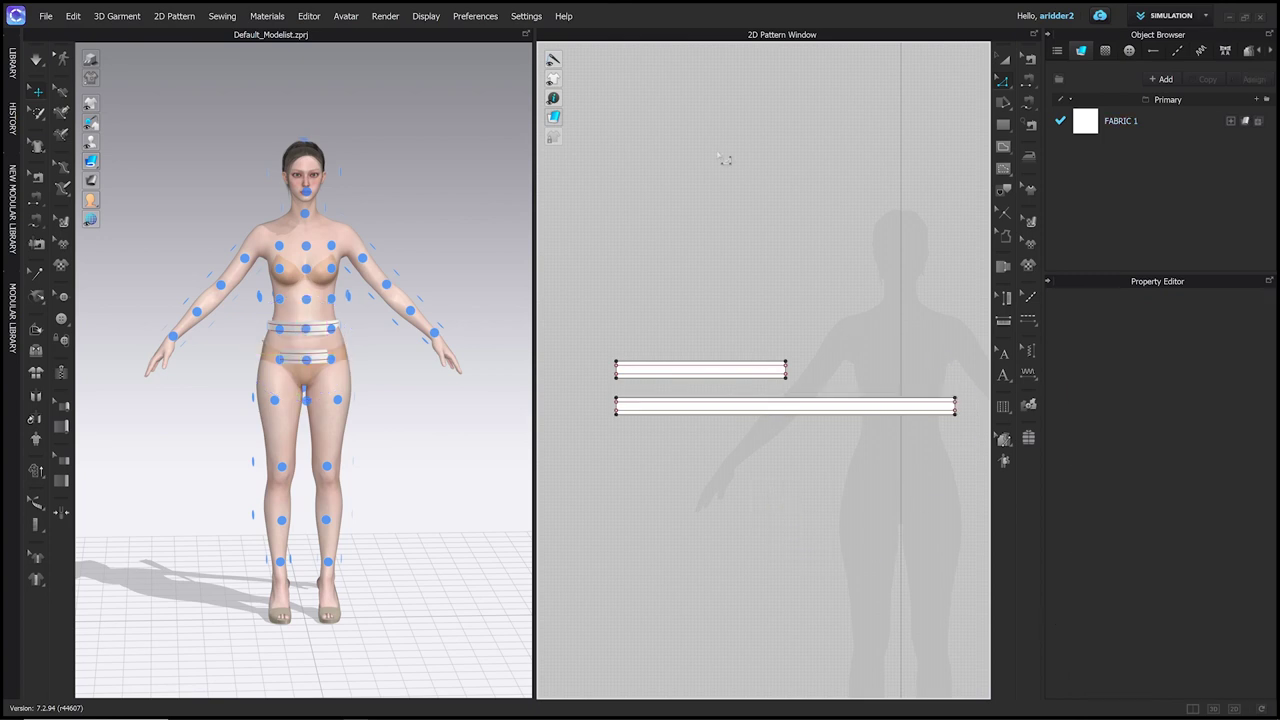
{"action": "left_click", "coordinate": [764, 405]}
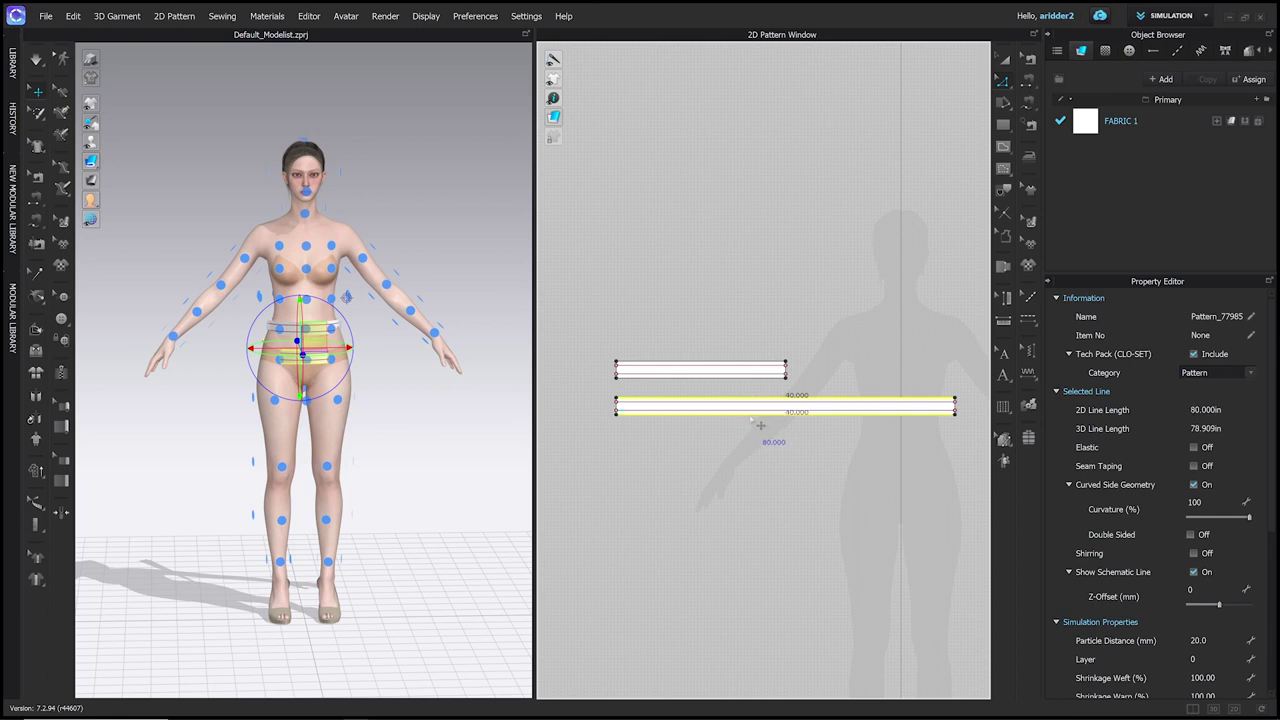
{"action": "right_click", "coordinate": [751, 419]}
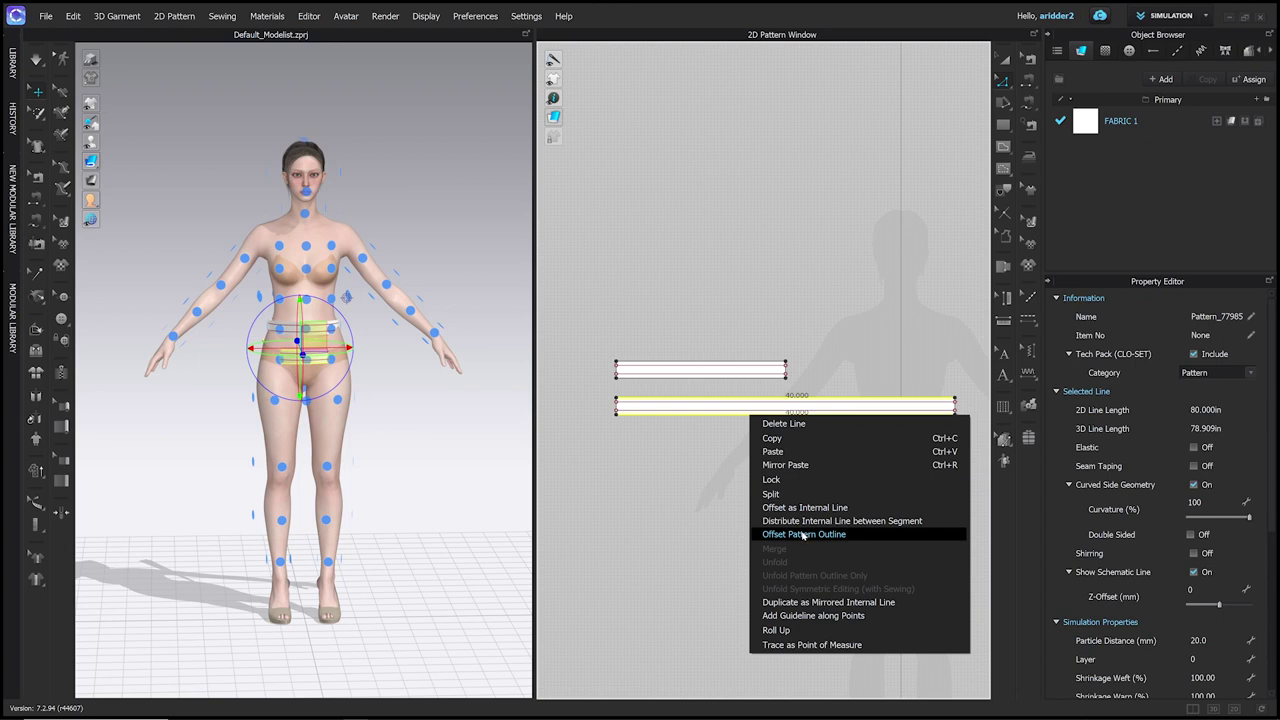
{"action": "left_click", "coordinate": [821, 537]}
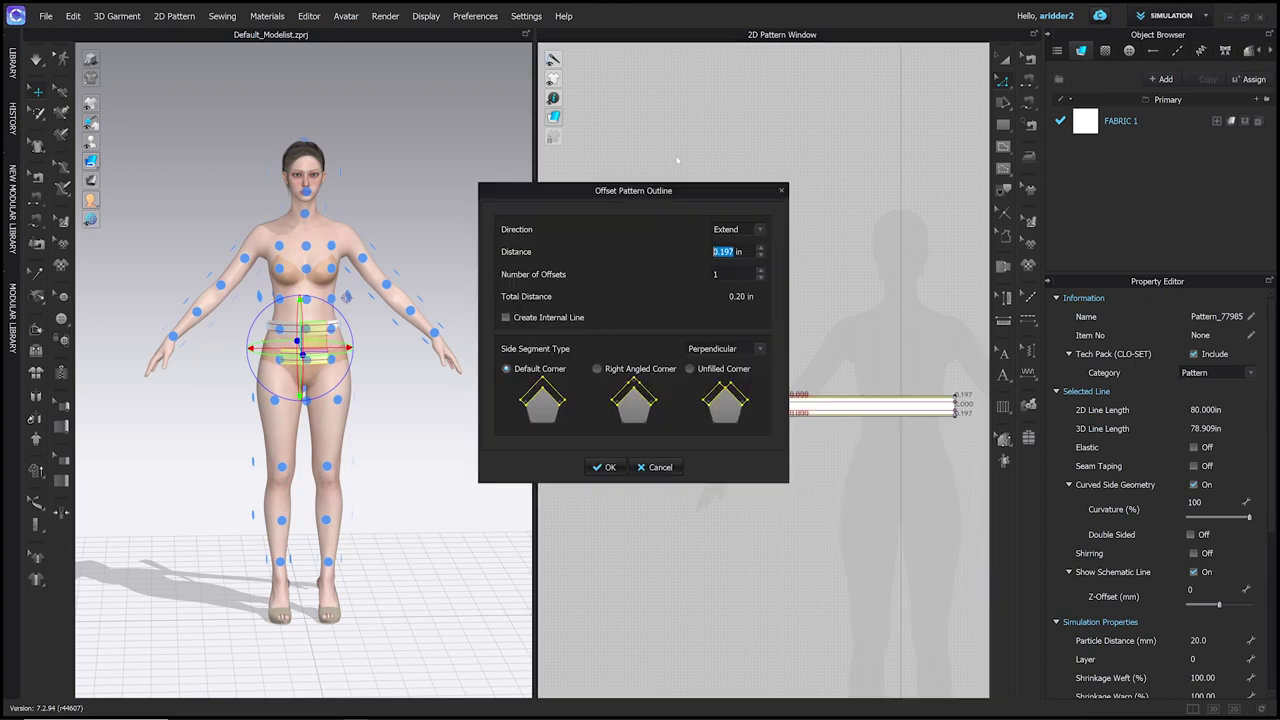
{"action": "left_click_drag", "start_coordinate": [716, 199], "coordinate": [488, 229]}
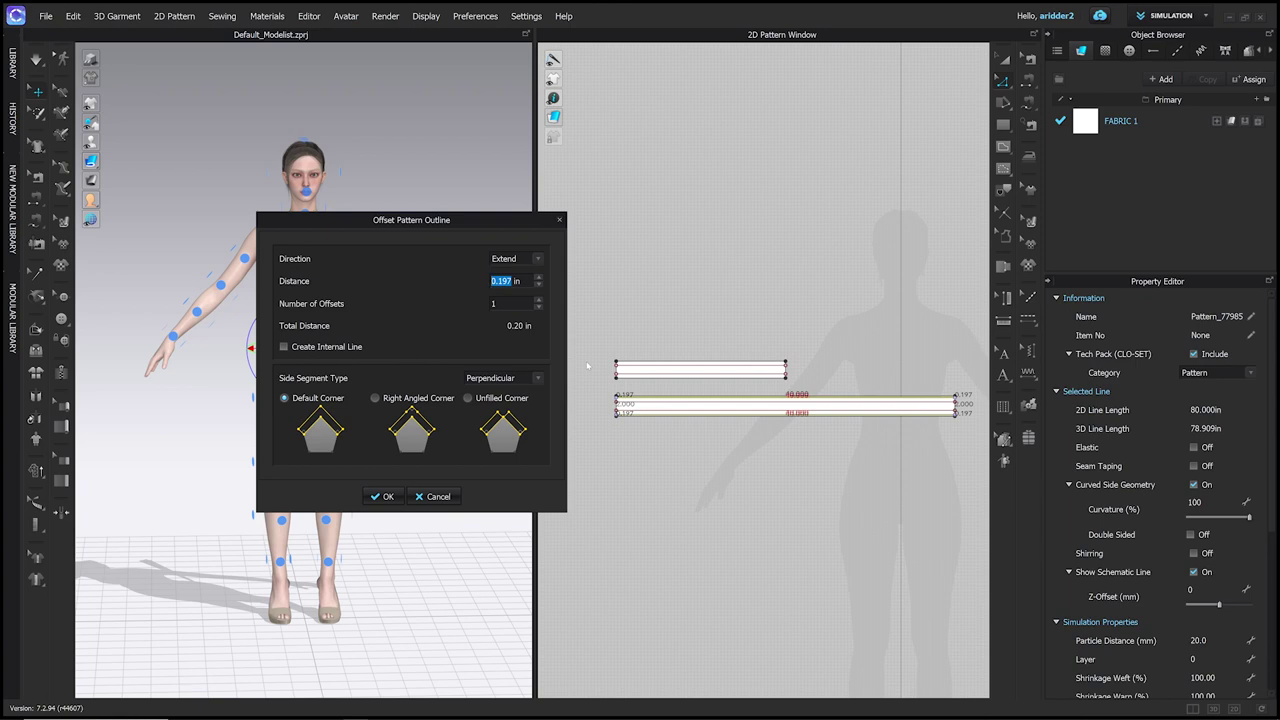
{"action": "type", "text": ".125"}
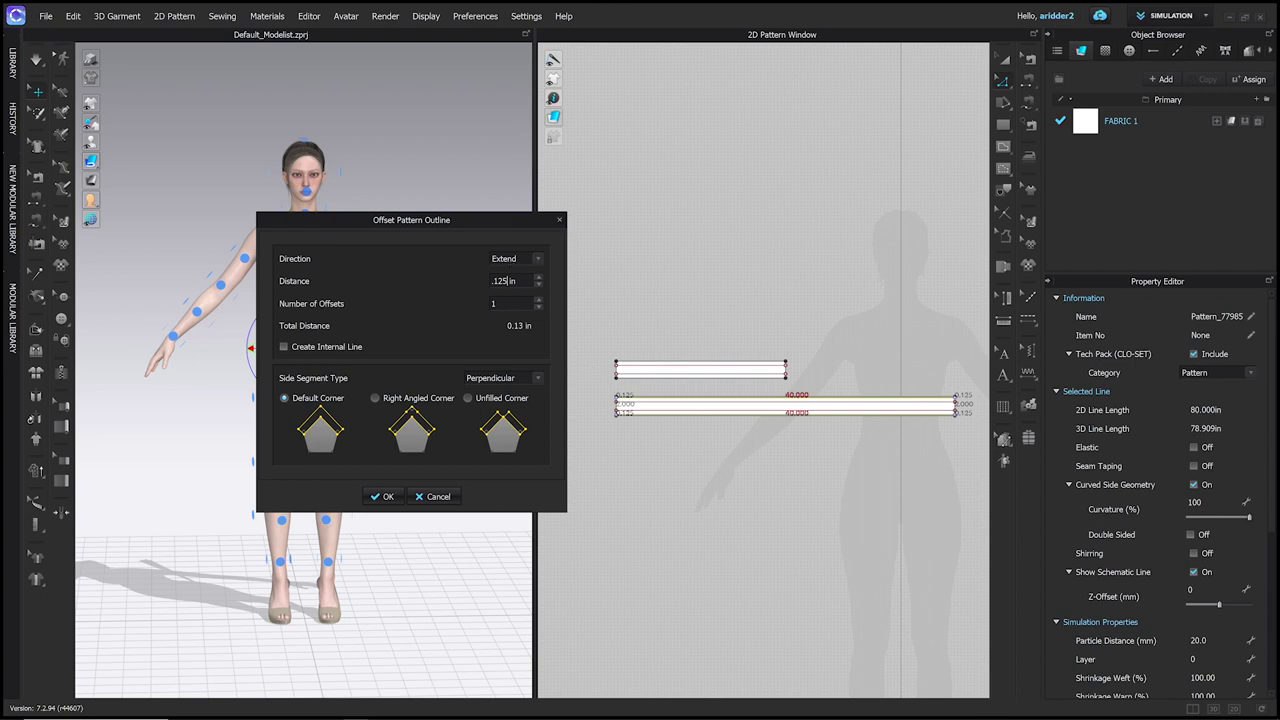
{"action": "left_click", "coordinate": [284, 347]}
{"action": "left_click", "coordinate": [383, 497]}
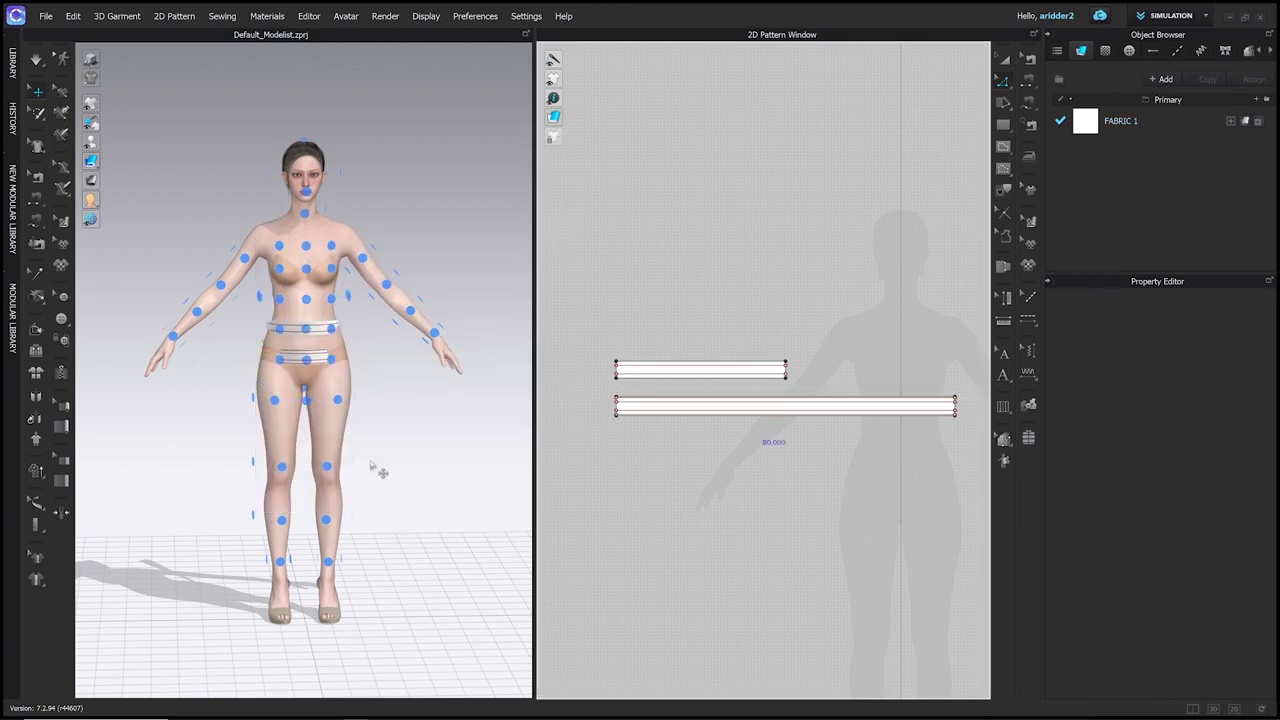
Sew the 20 in band's top edge to the 40 in band's uppermost internal line just inside its top edge with Segment Sewing.
{"action": "scroll", "coordinate": [716, 388], "scroll_direction": "up", "scroll_amount": 2}
{"action": "middle_click_drag", "start_coordinate": [729, 400], "coordinate": [734, 394]}
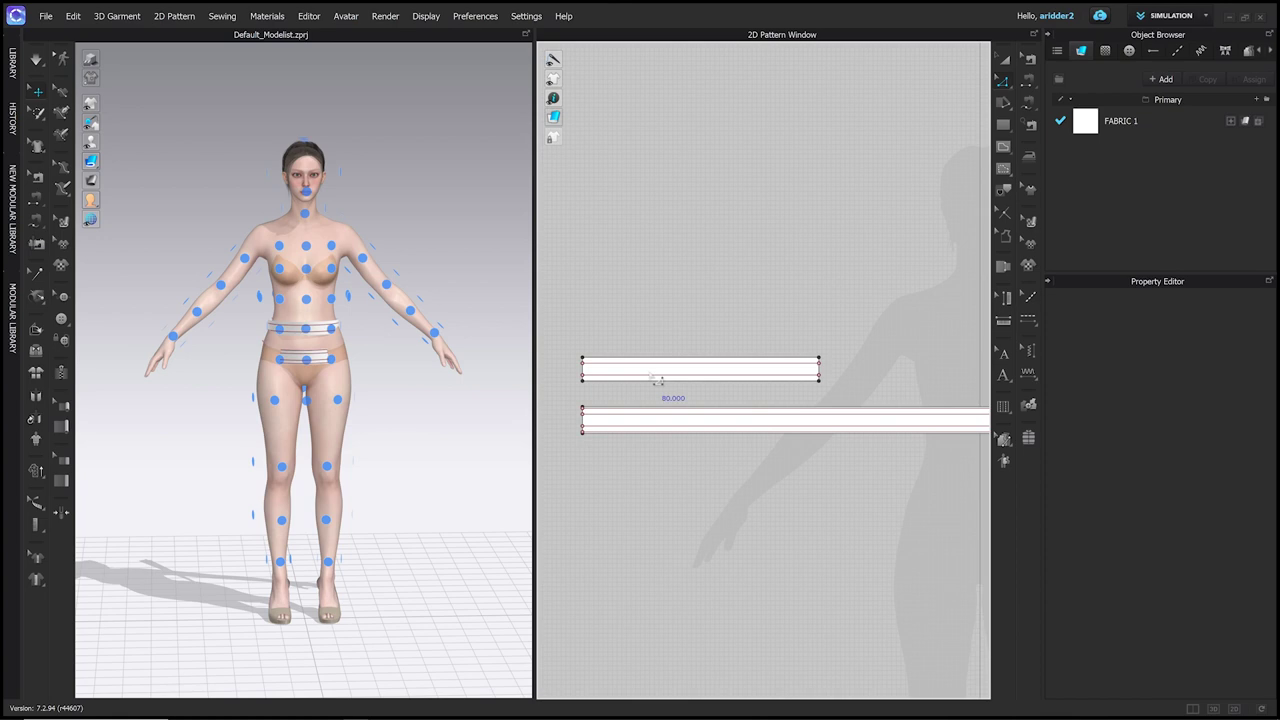
{"action": "key", "text": "1"}
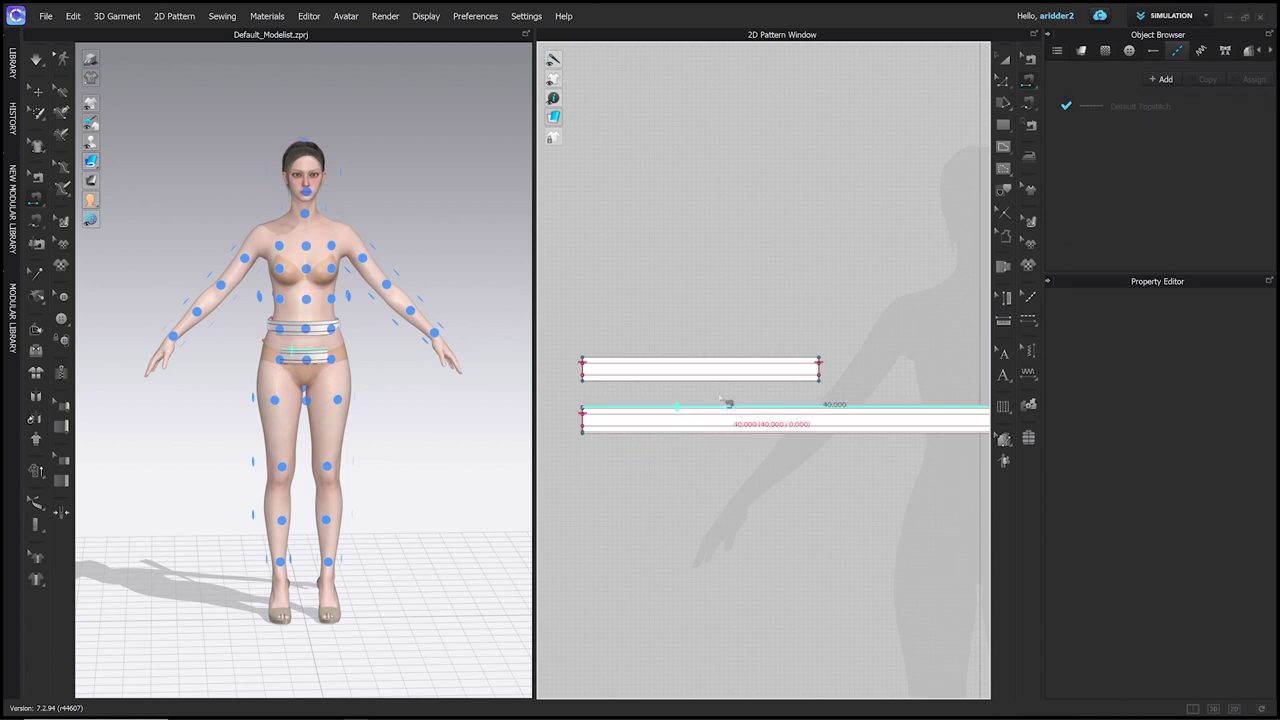
{"action": "left_click", "coordinate": [630, 360]}
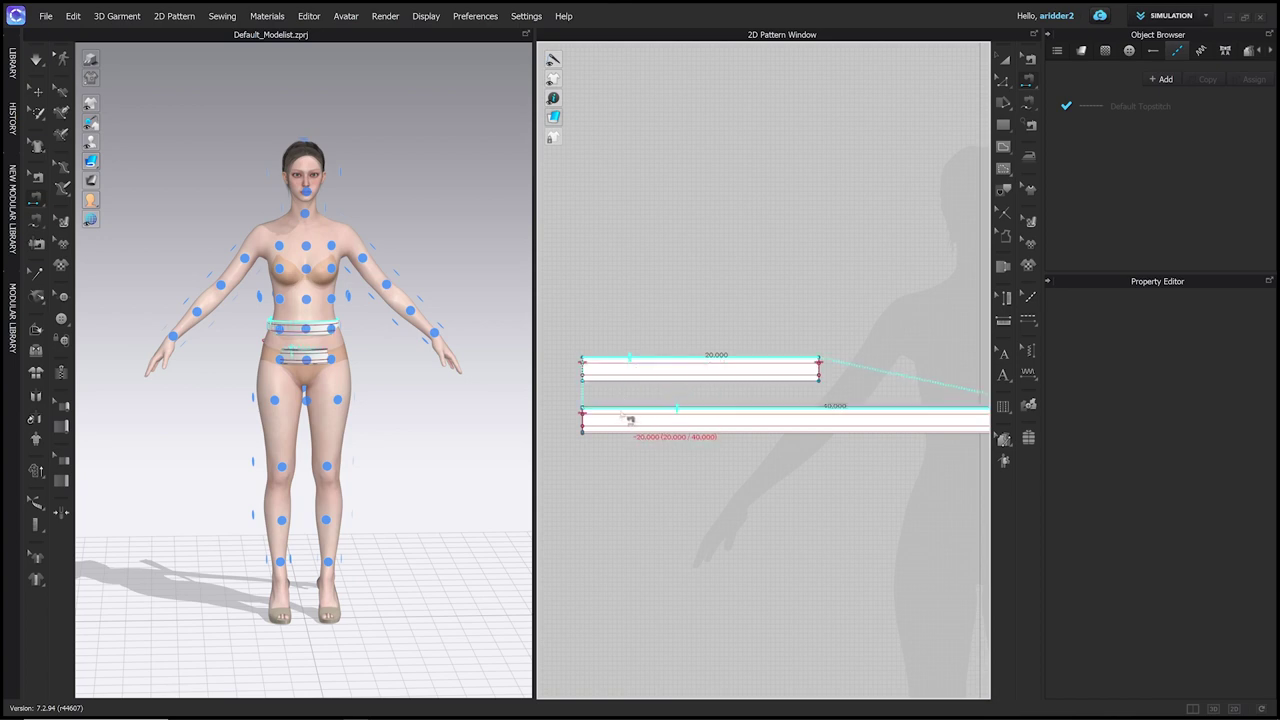
{"action": "scroll", "coordinate": [630, 420], "scroll_direction": "up", "scroll_amount": 3}
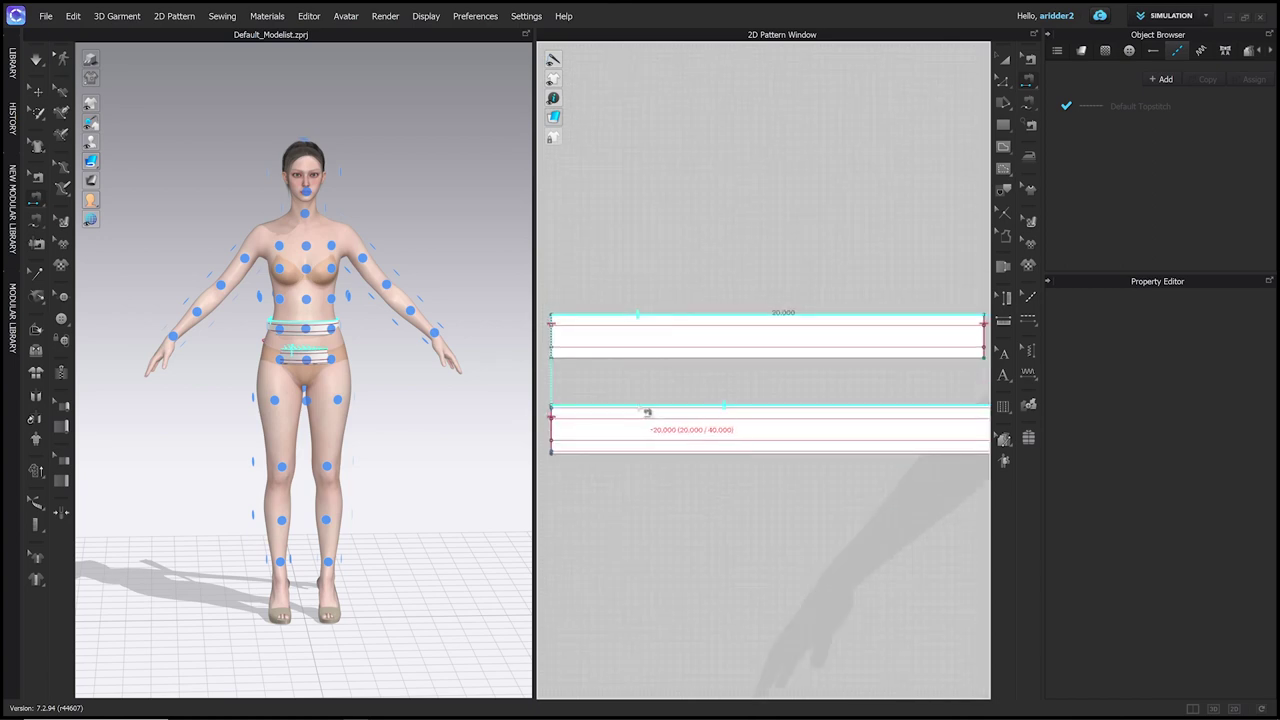
{"action": "left_click", "coordinate": [647, 420]}
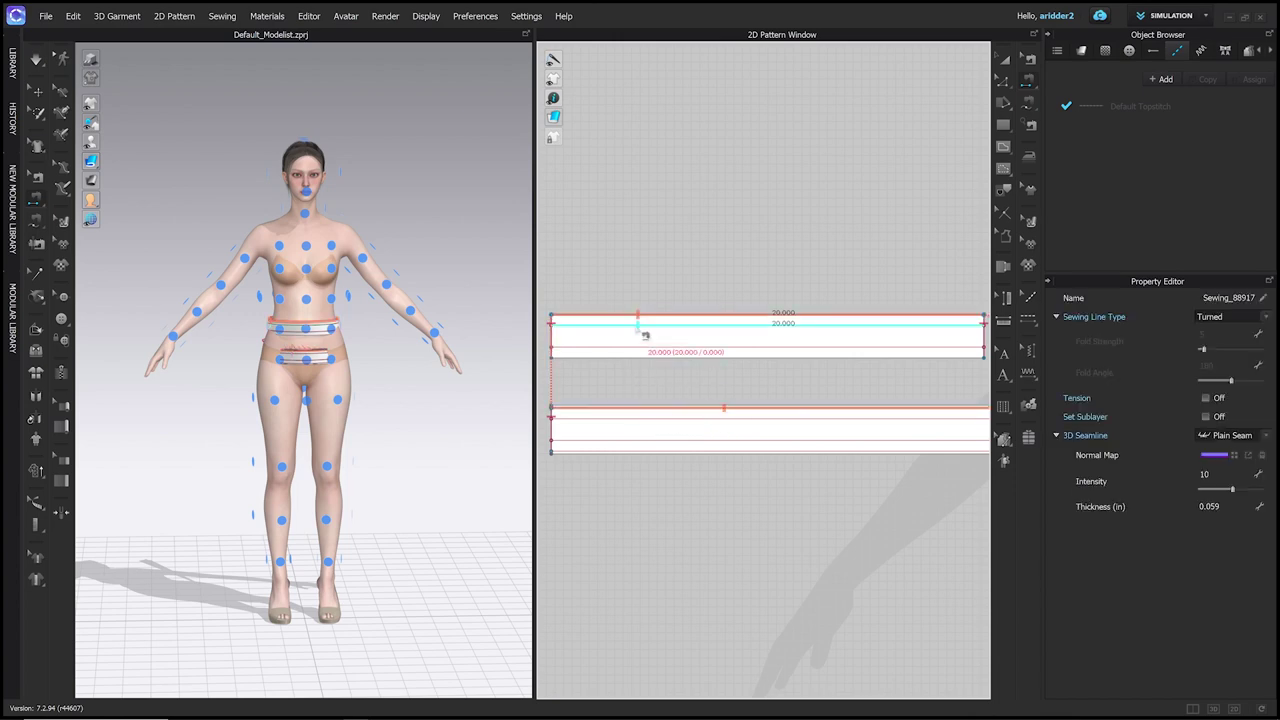
Sew the 20 in band's upper and lower internal lines to the matching inner lines of the 40 in band.
{"action": "key", "text": "Escape"}
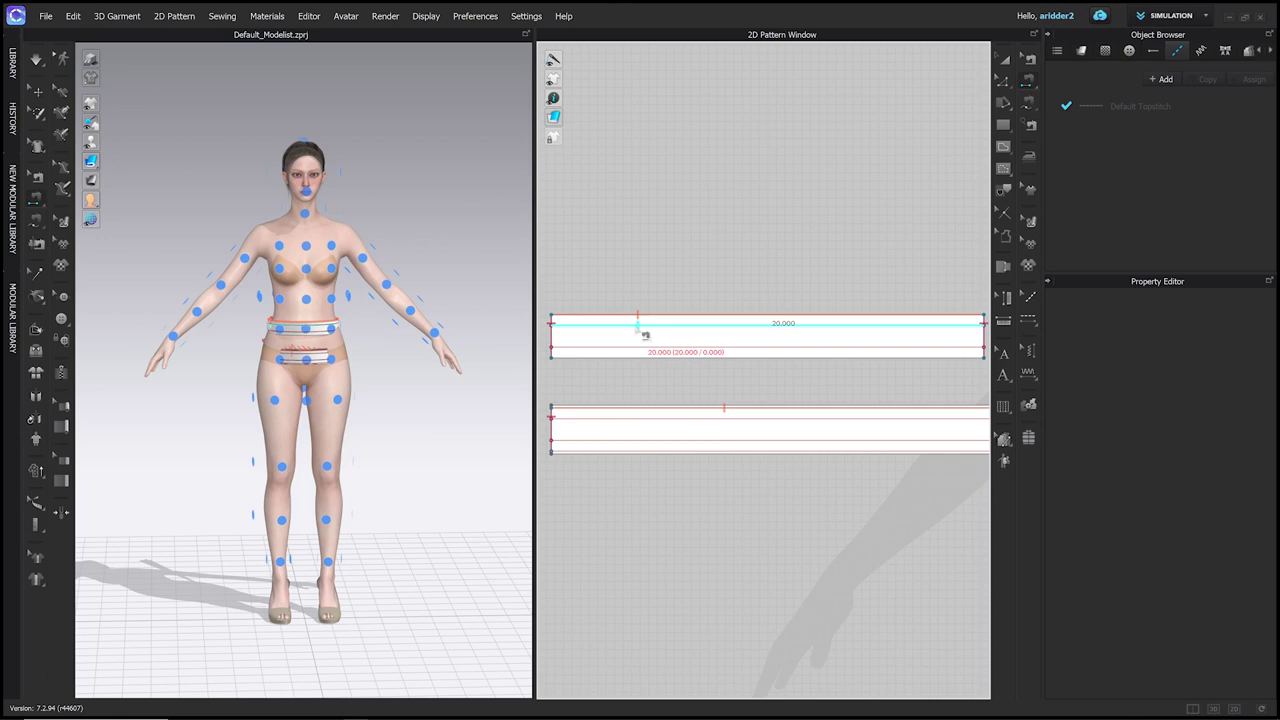
{"action": "left_click", "coordinate": [645, 334]}
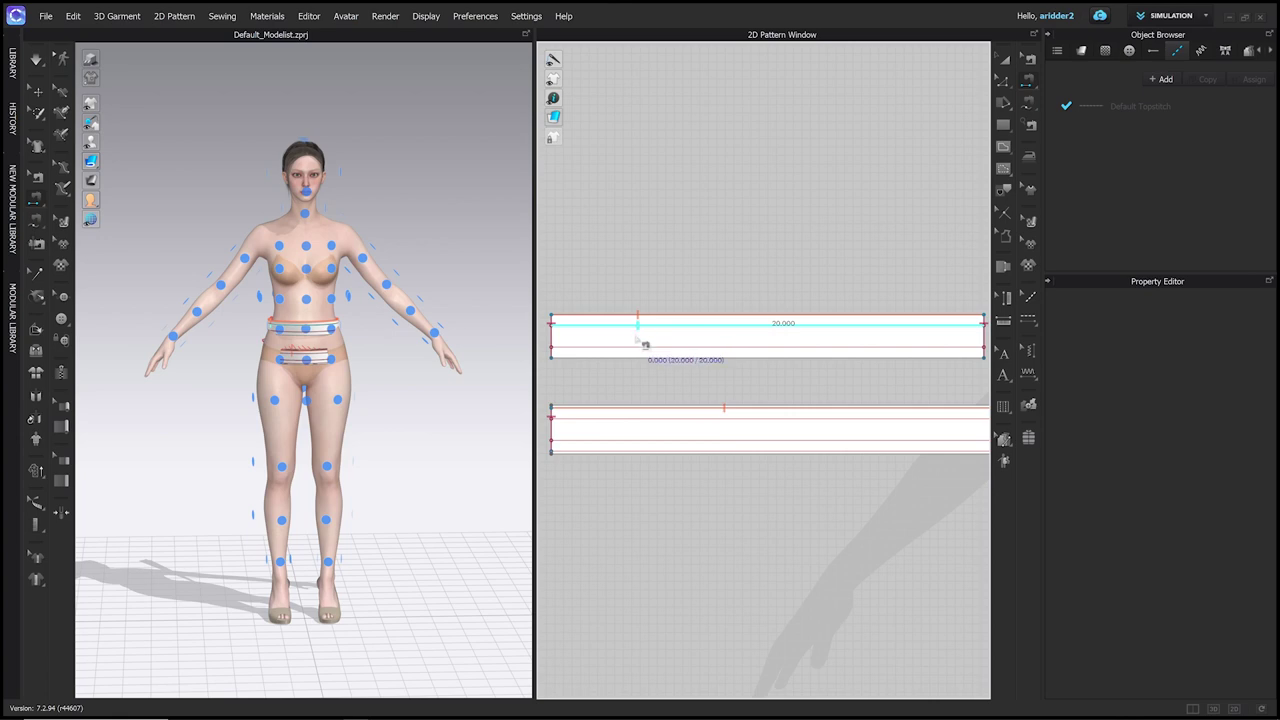
{"action": "left_click", "coordinate": [643, 427]}
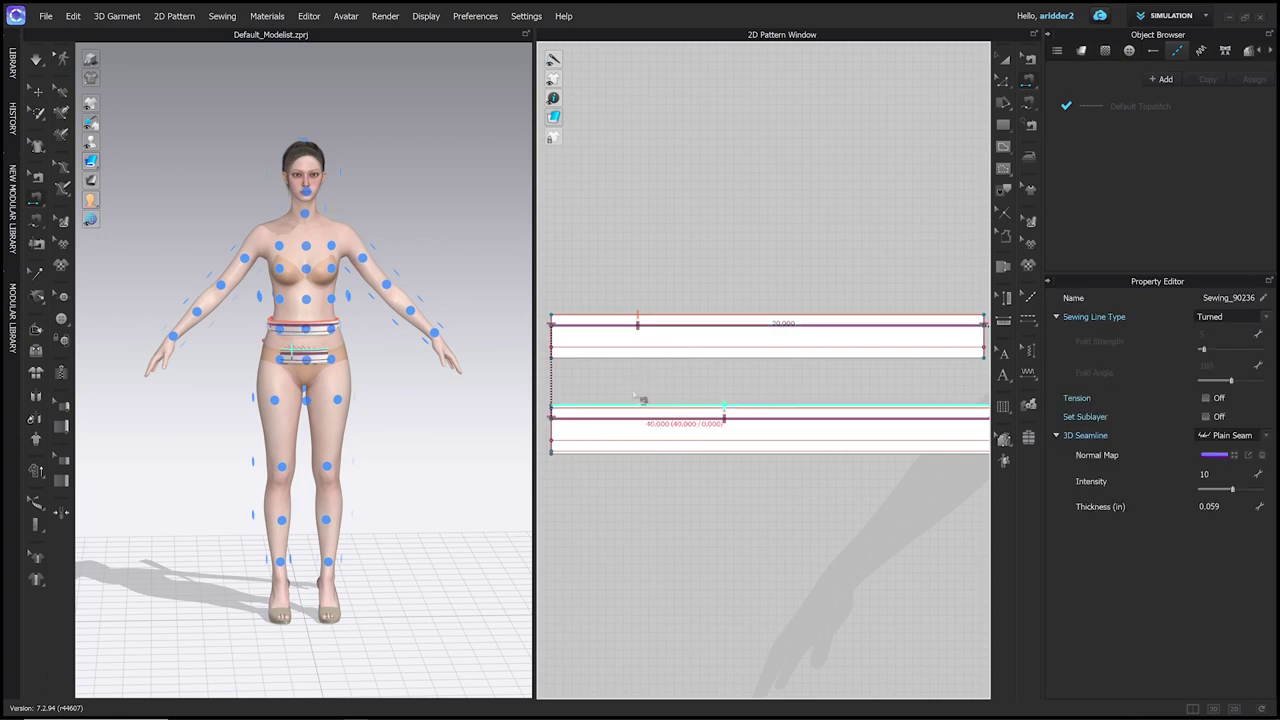
{"action": "left_click", "coordinate": [643, 350]}
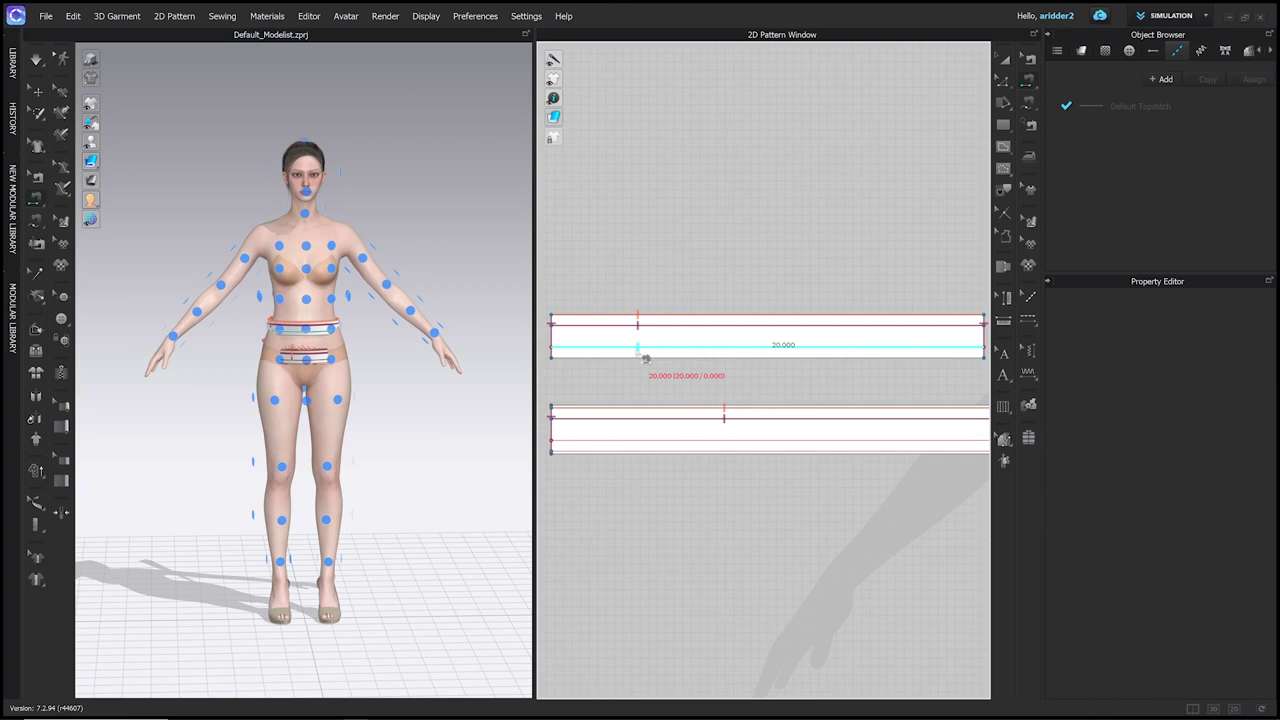
{"action": "left_click", "coordinate": [649, 442]}
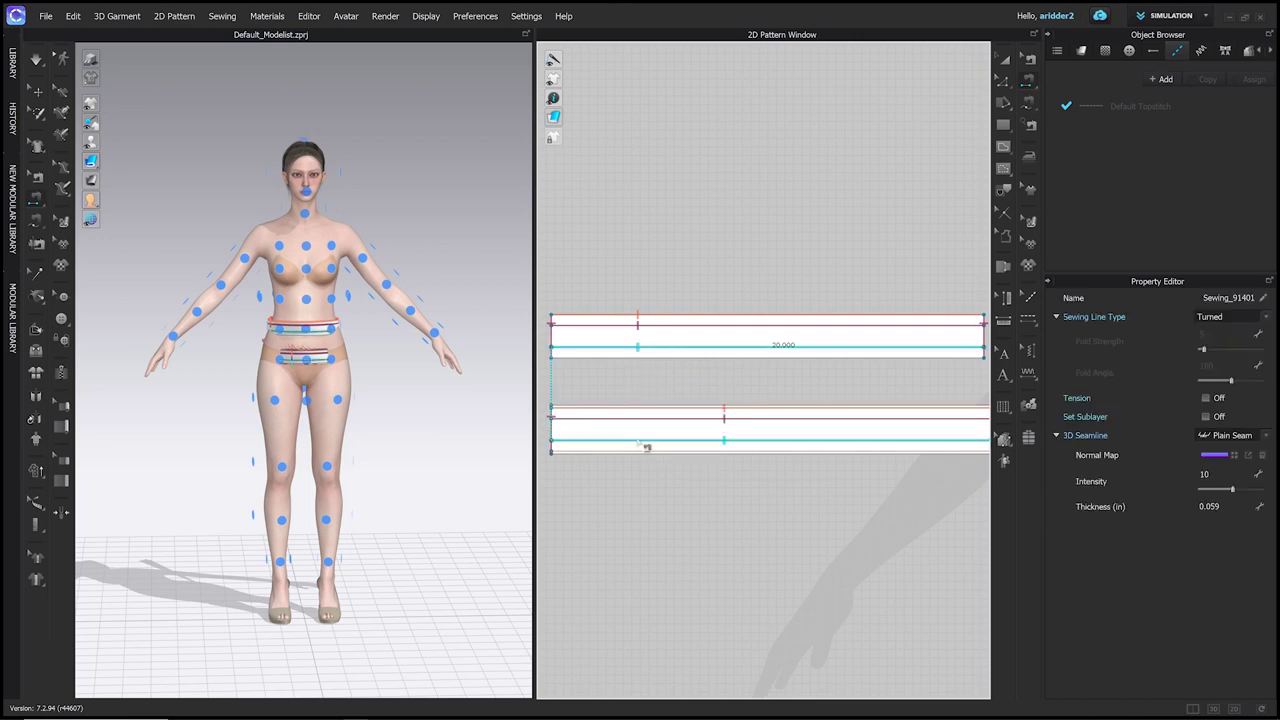
Sew the 20 in band's bottom edge to the 40 in band's lowest internal line just inside its bottom edge.
{"action": "left_click", "coordinate": [645, 368]}
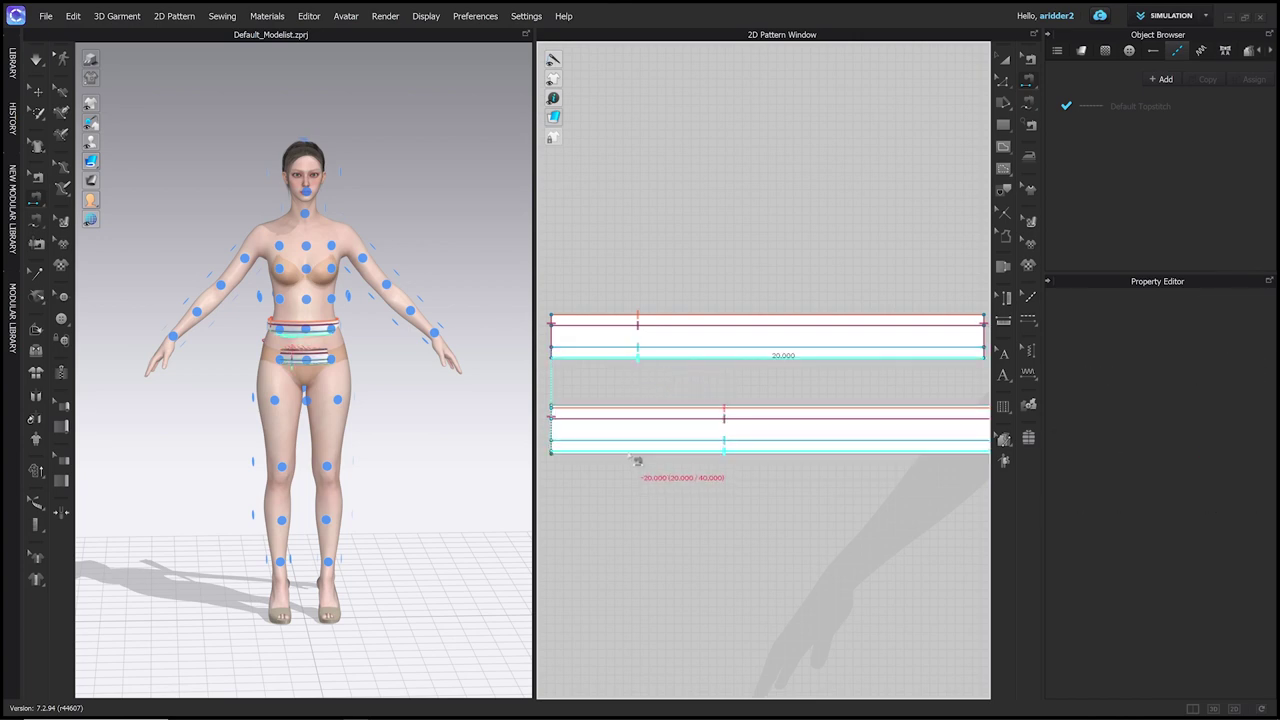
{"action": "scroll", "coordinate": [636, 460], "scroll_direction": "up", "scroll_amount": 2}
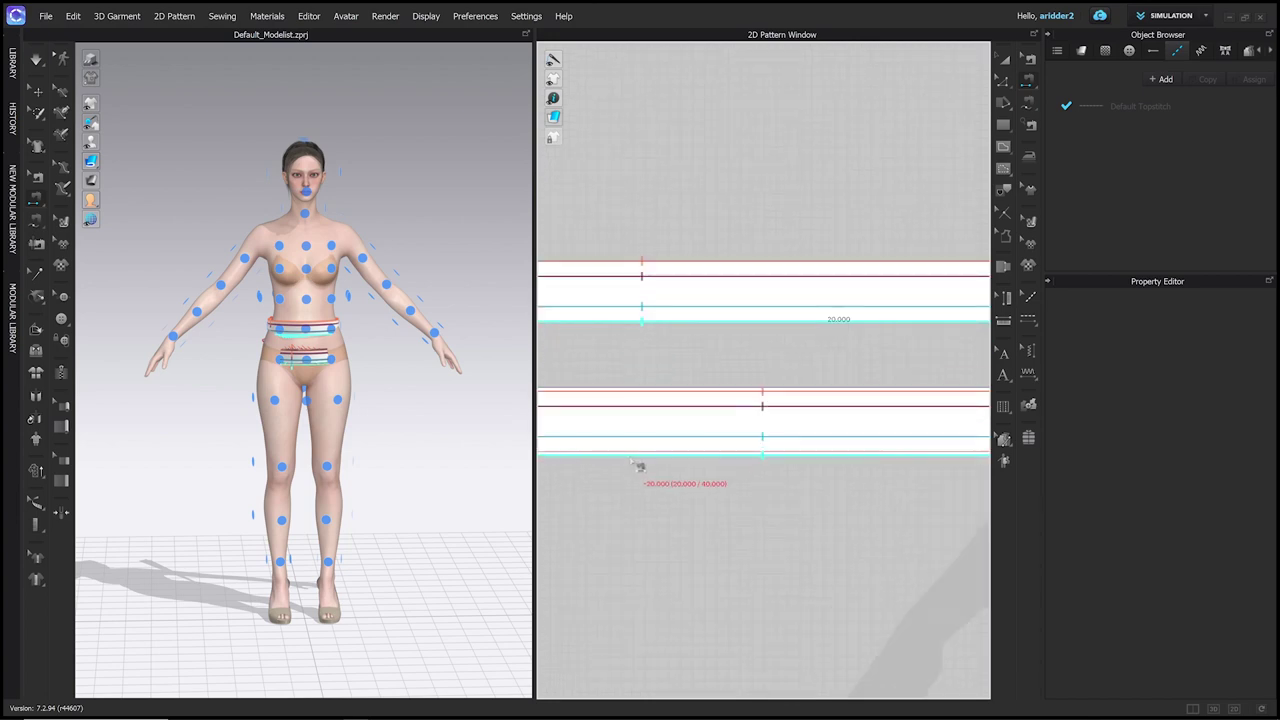
{"action": "left_click", "coordinate": [636, 460]}
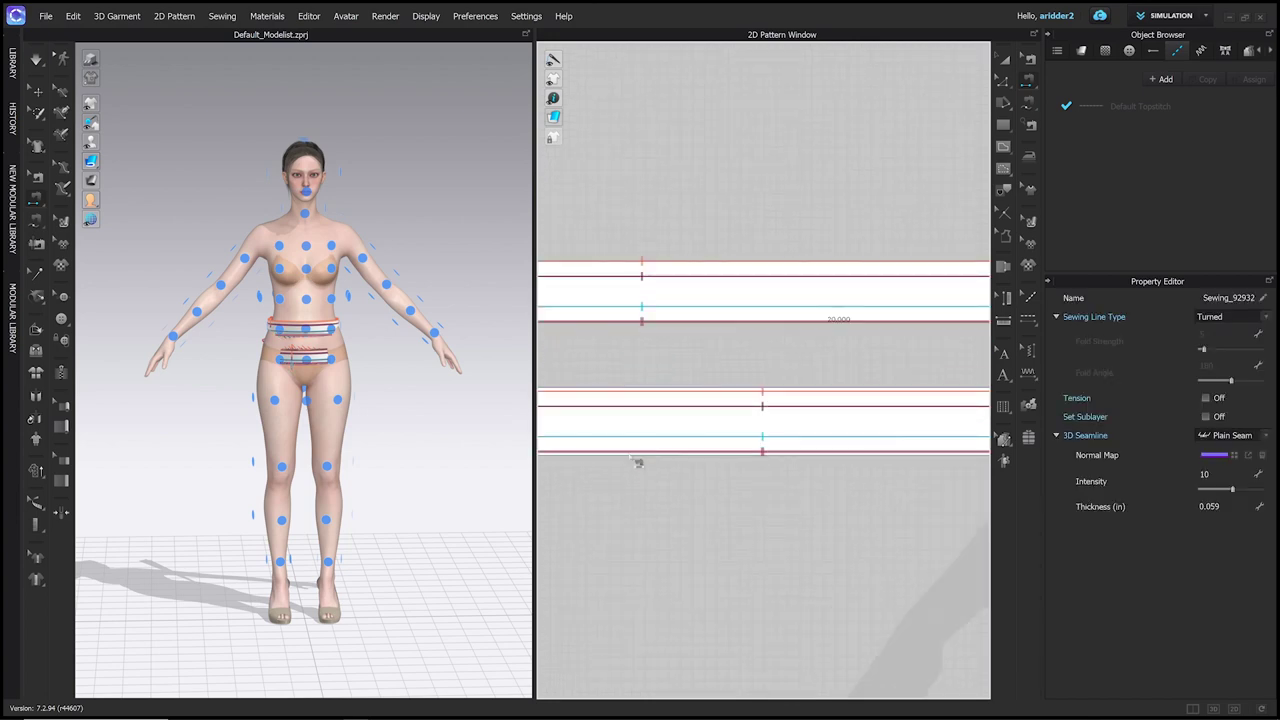
{"action": "scroll", "coordinate": [870, 490], "scroll_direction": "down", "scroll_amount": 2}
{"action": "middle_click_drag", "start_coordinate": [865, 490], "coordinate": [688, 432]}
{"action": "scroll", "coordinate": [688, 432], "scroll_direction": "down", "scroll_amount": 1}
{"action": "left_click", "coordinate": [688, 432]}
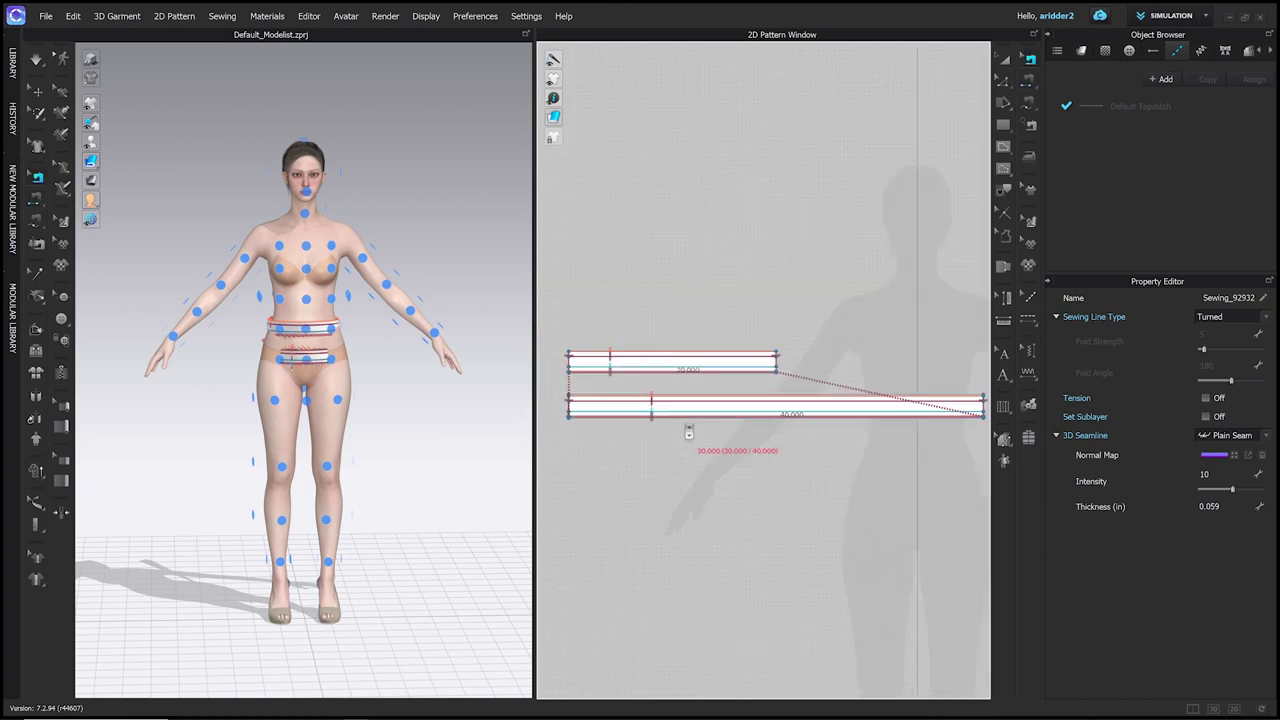
{"action": "scroll", "coordinate": [688, 432], "scroll_direction": "up", "scroll_amount": 3}
{"action": "scroll", "coordinate": [685, 420], "scroll_direction": "down", "scroll_amount": 4}
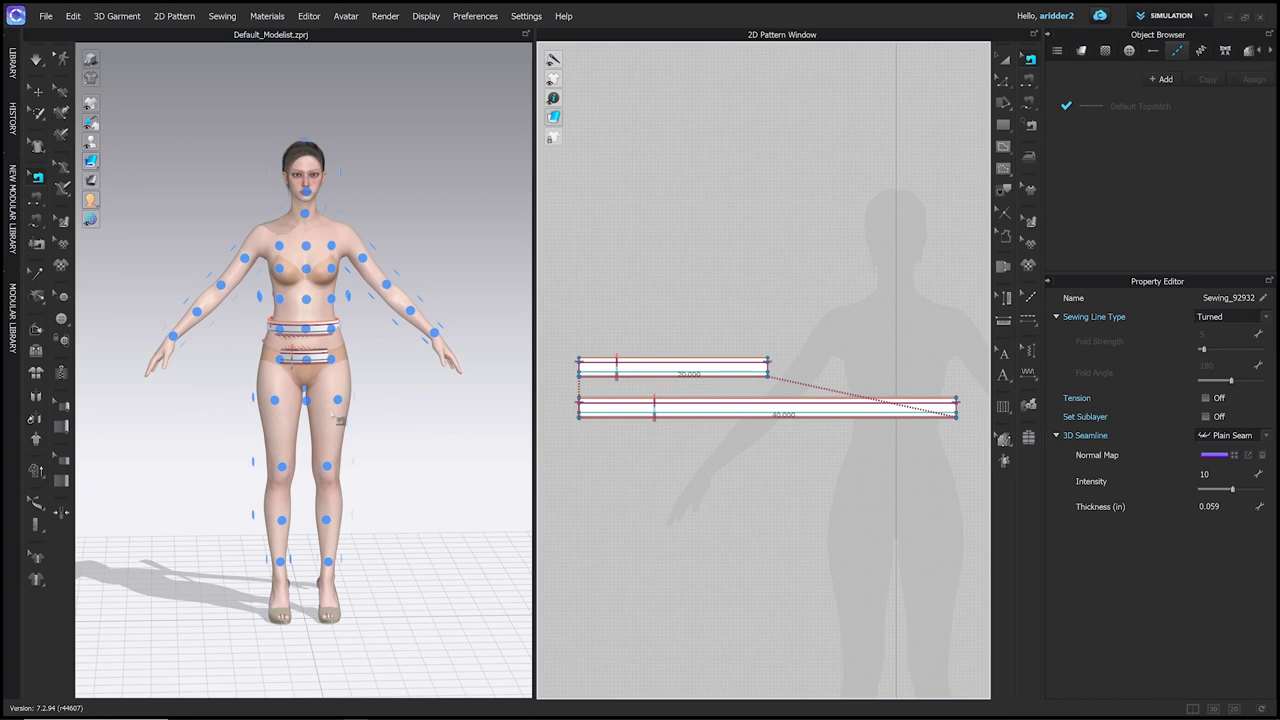
Check the seam lines around the avatar and superimpose the 40 in band over the 20 in waist band.
{"action": "right_click_drag", "start_coordinate": [322, 384], "coordinate": [467, 390]}
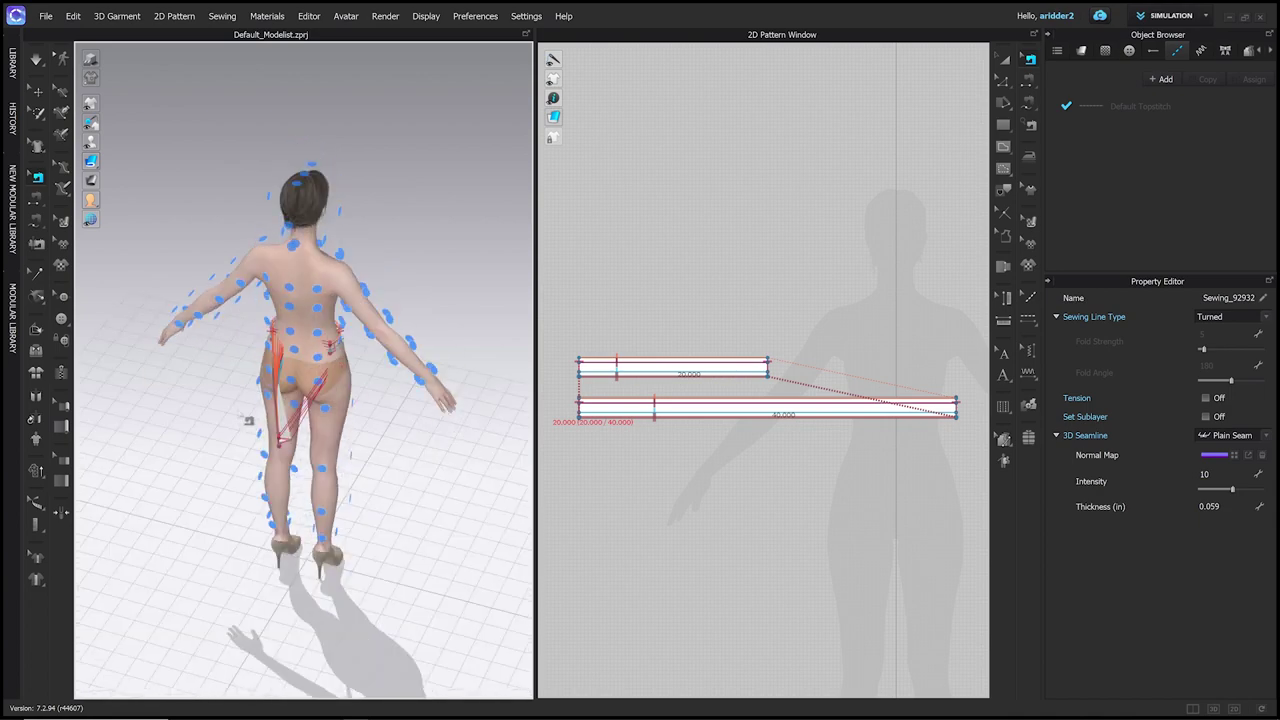
{"action": "key", "text": "2"}
{"action": "right_click_drag", "start_coordinate": [296, 370], "coordinate": [330, 375]}
{"action": "key", "text": "2"}
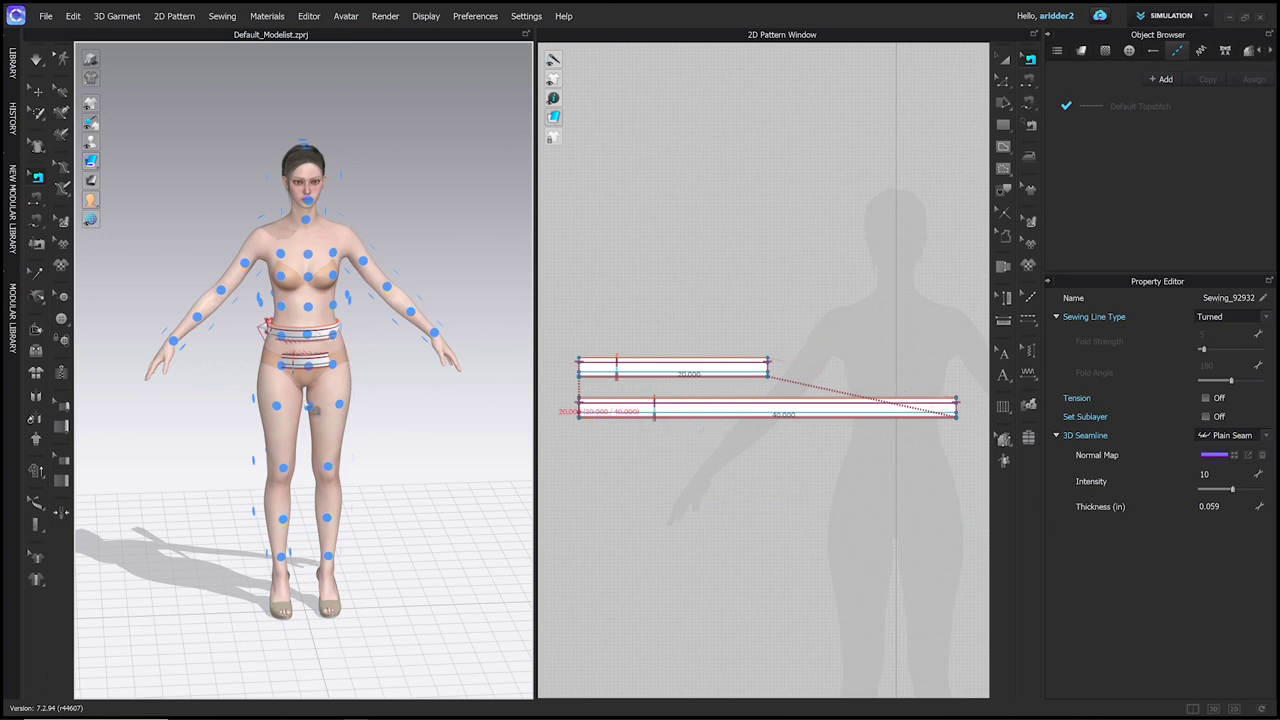
{"action": "key", "text": "Escape"}
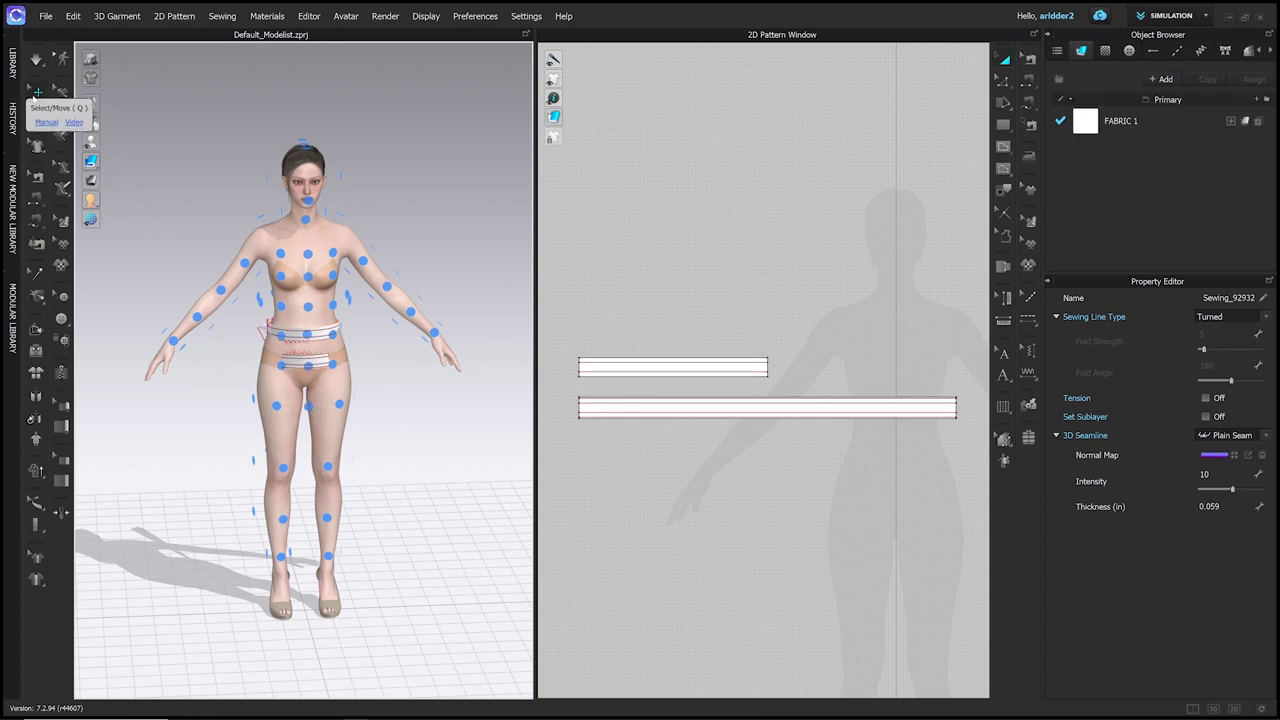
{"action": "left_click", "coordinate": [330, 365]}
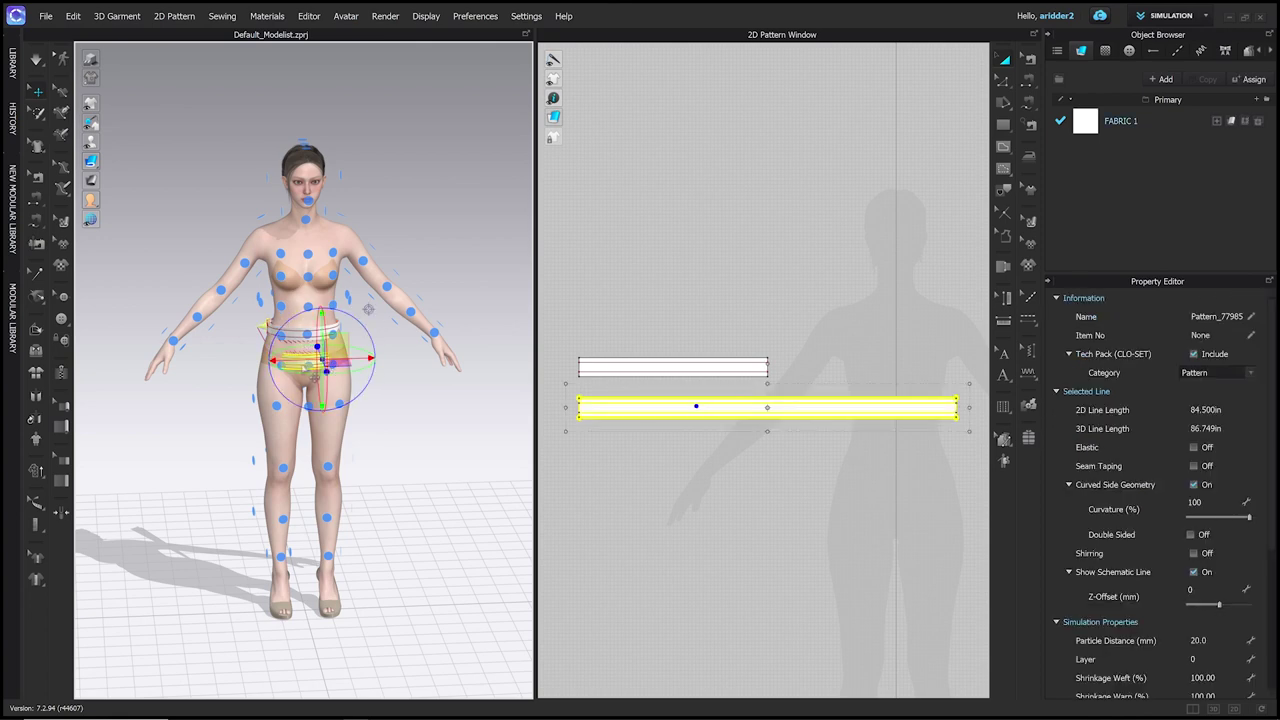
{"action": "right_click", "coordinate": [301, 368]}
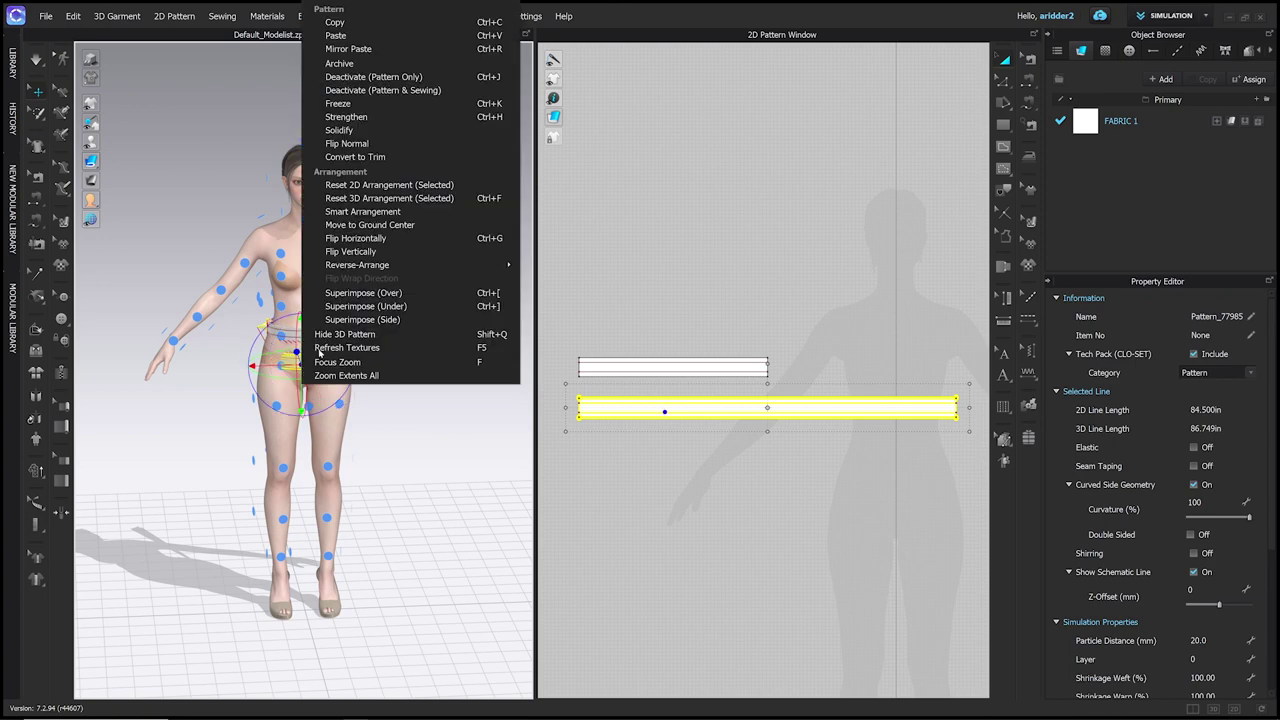
{"action": "left_click", "coordinate": [426, 298]}
Run the simulation to drape the superimposed 40 in band into gathers around the avatar's waist.
{"action": "right_click_drag", "start_coordinate": [400, 380], "coordinate": [34, 366]}
{"action": "key", "text": "q"}
{"action": "right_click_drag", "start_coordinate": [392, 404], "coordinate": [357, 280]}
{"action": "scroll", "coordinate": [340, 298], "scroll_direction": "up", "scroll_amount": 8}
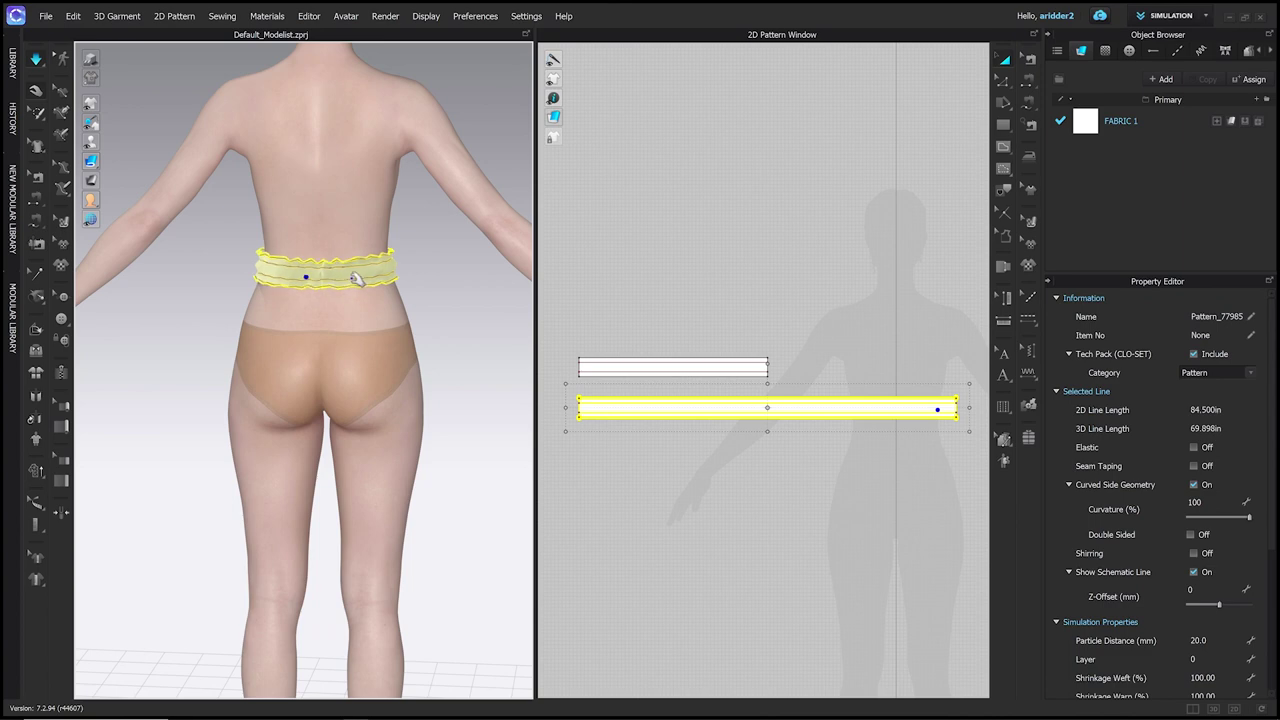
Examine the gathered band and its seams on the avatar from the back and the front during simulation.
{"action": "scroll", "coordinate": [357, 280], "scroll_direction": "down", "scroll_amount": 3}
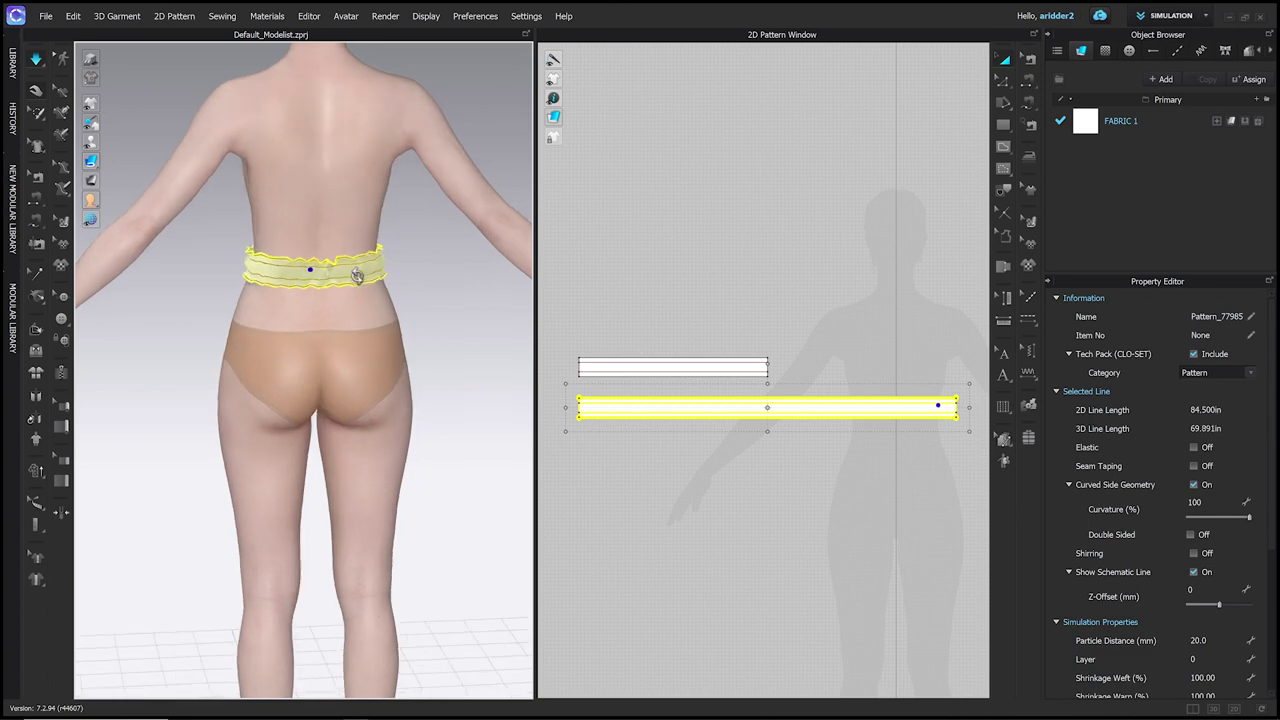
{"action": "key", "text": "g"}
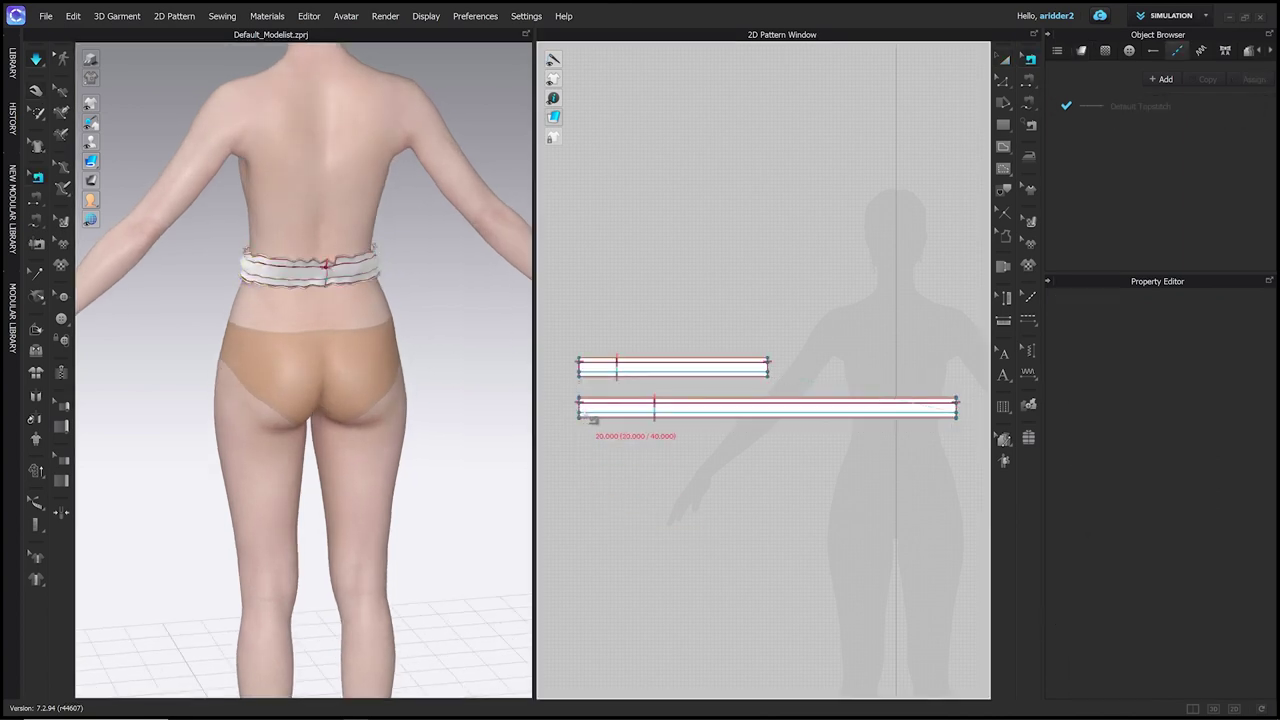
{"action": "key", "text": "a"}
{"action": "right_click_drag", "start_coordinate": [318, 270], "coordinate": [608, 272]}
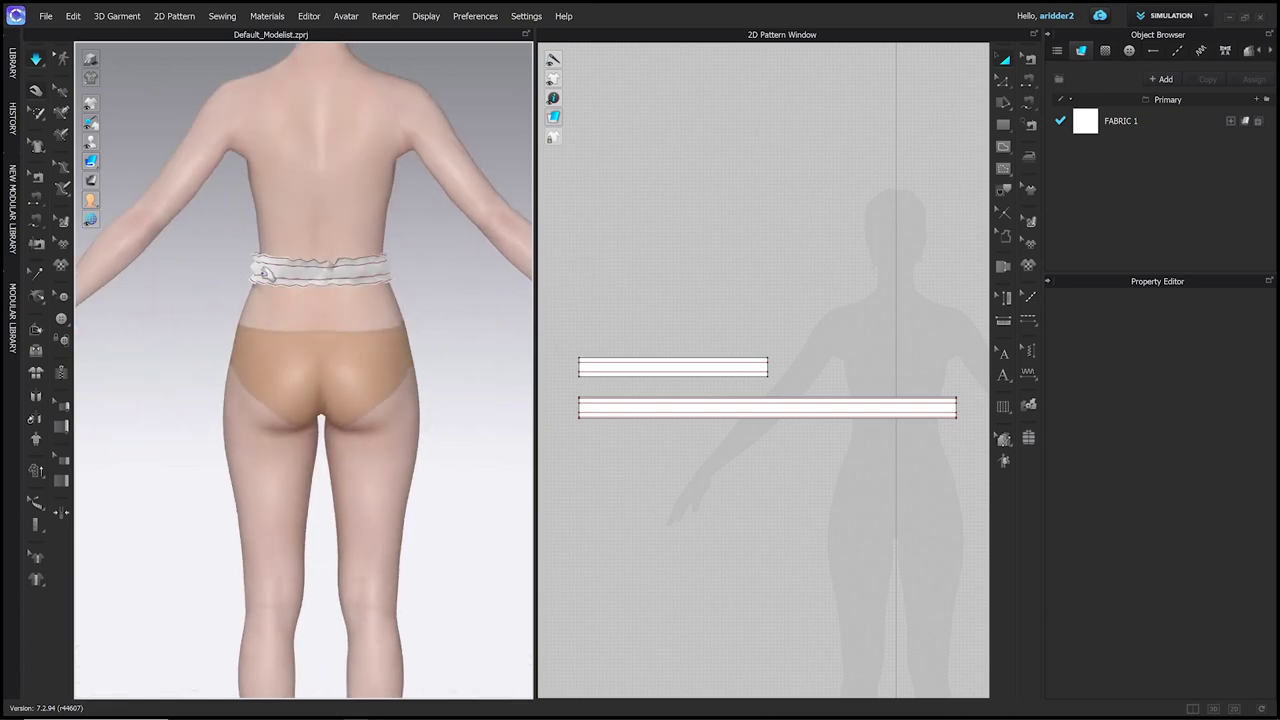
{"action": "left_click", "coordinate": [329, 265]}
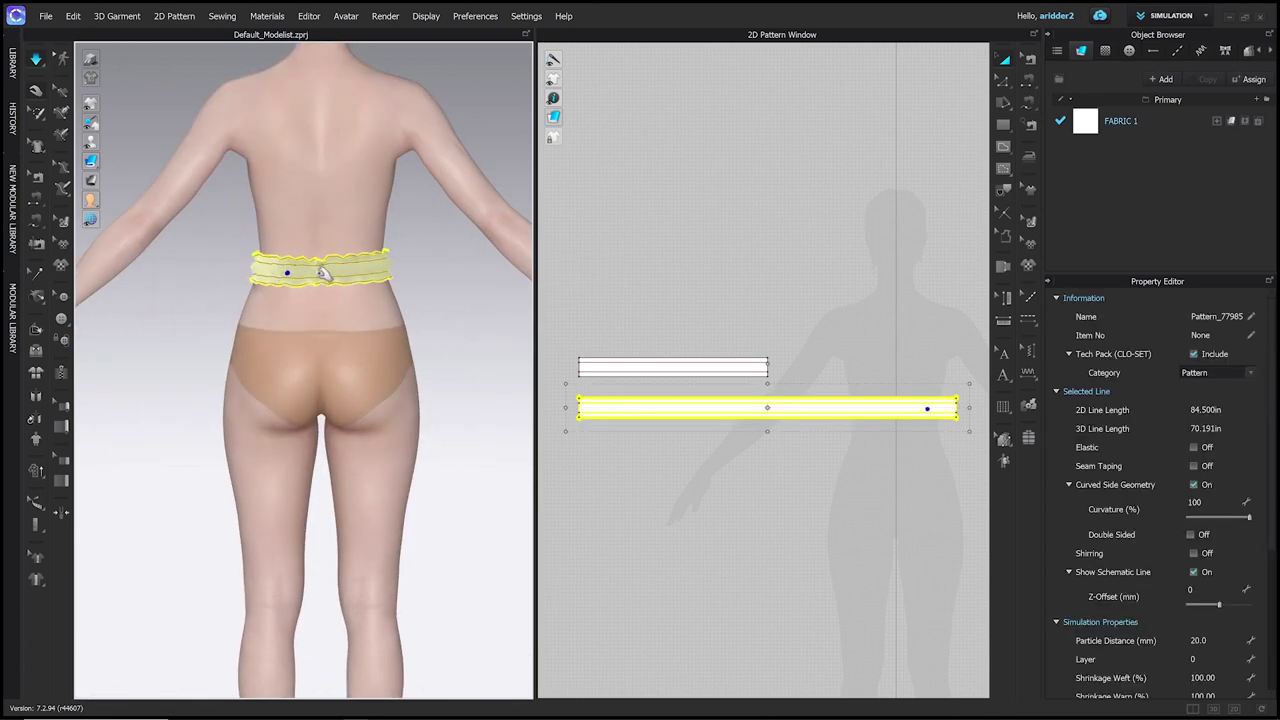
{"action": "right_click_drag", "start_coordinate": [275, 271], "coordinate": [371, 279]}
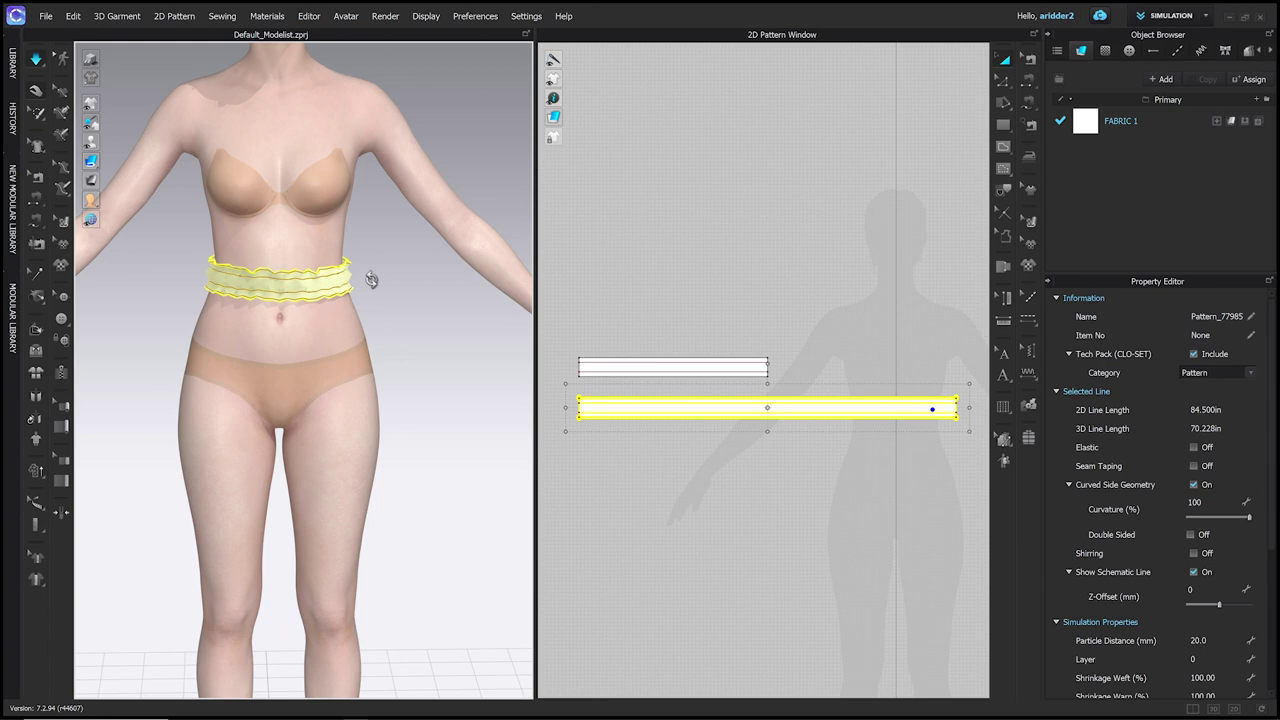
{"action": "scroll", "coordinate": [371, 279], "scroll_direction": "up", "scroll_amount": 3}
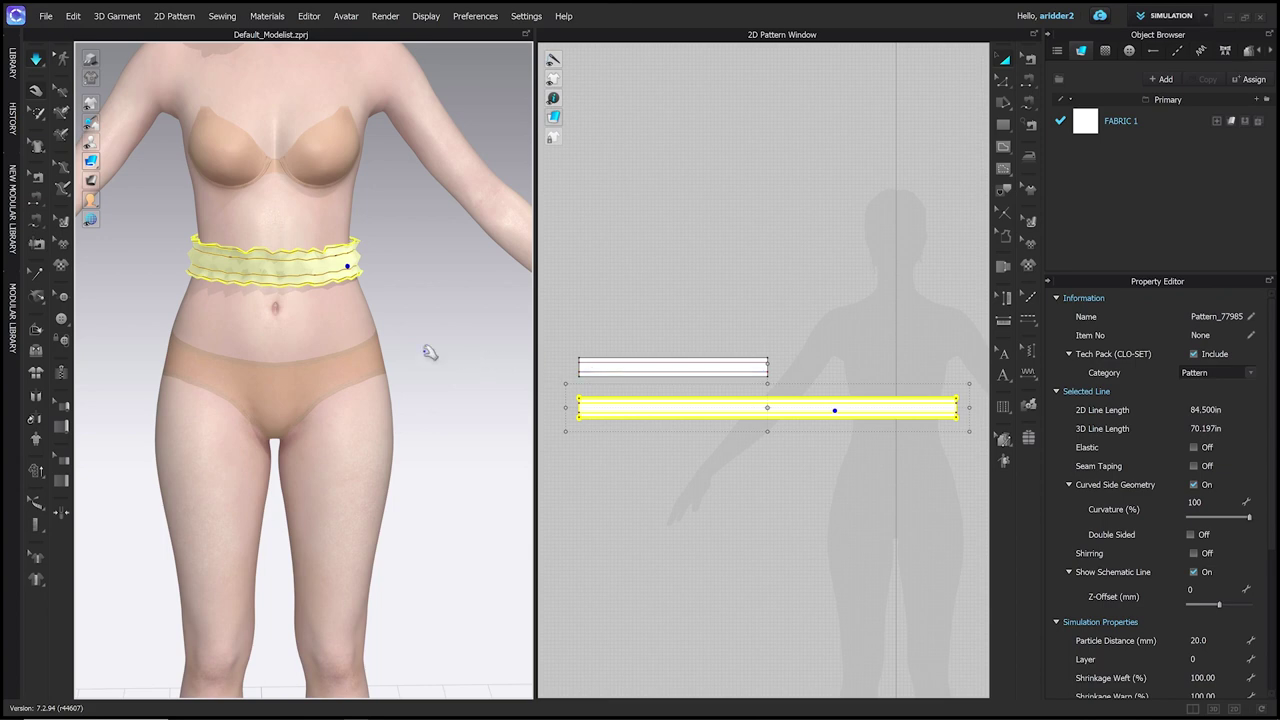
{"action": "scroll", "coordinate": [410, 358], "scroll_direction": "up", "scroll_amount": 2}
{"action": "scroll", "coordinate": [337, 340], "scroll_direction": "down", "scroll_amount": 3}
{"action": "right_click_drag", "start_coordinate": [337, 340], "coordinate": [466, 329]}
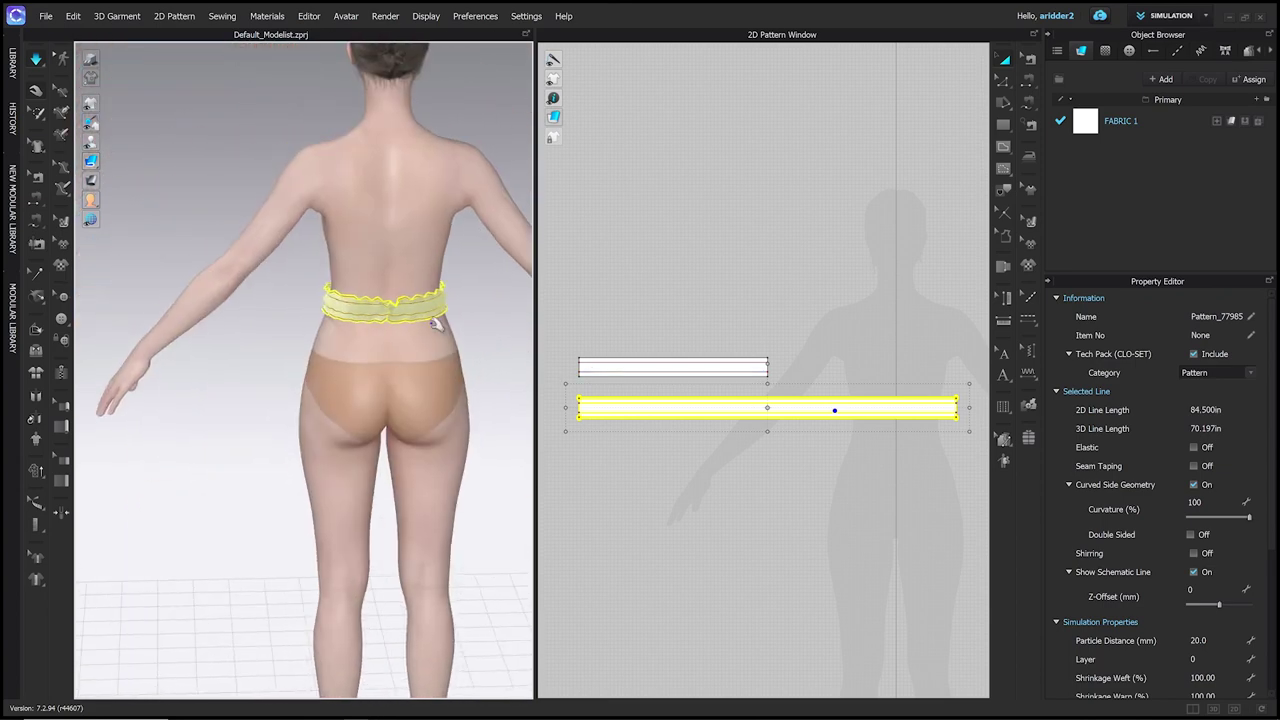
{"action": "right_click_drag", "start_coordinate": [309, 325], "coordinate": [443, 317]}
{"action": "scroll", "coordinate": [443, 320], "scroll_direction": "up", "scroll_amount": 2}
{"action": "scroll", "coordinate": [451, 330], "scroll_direction": "down", "scroll_amount": 2}
{"action": "scroll", "coordinate": [451, 330], "scroll_direction": "down", "scroll_amount": 2}
Stop the simulation and freeze both waist bands in the 3D window.
{"action": "key", "text": "w"}
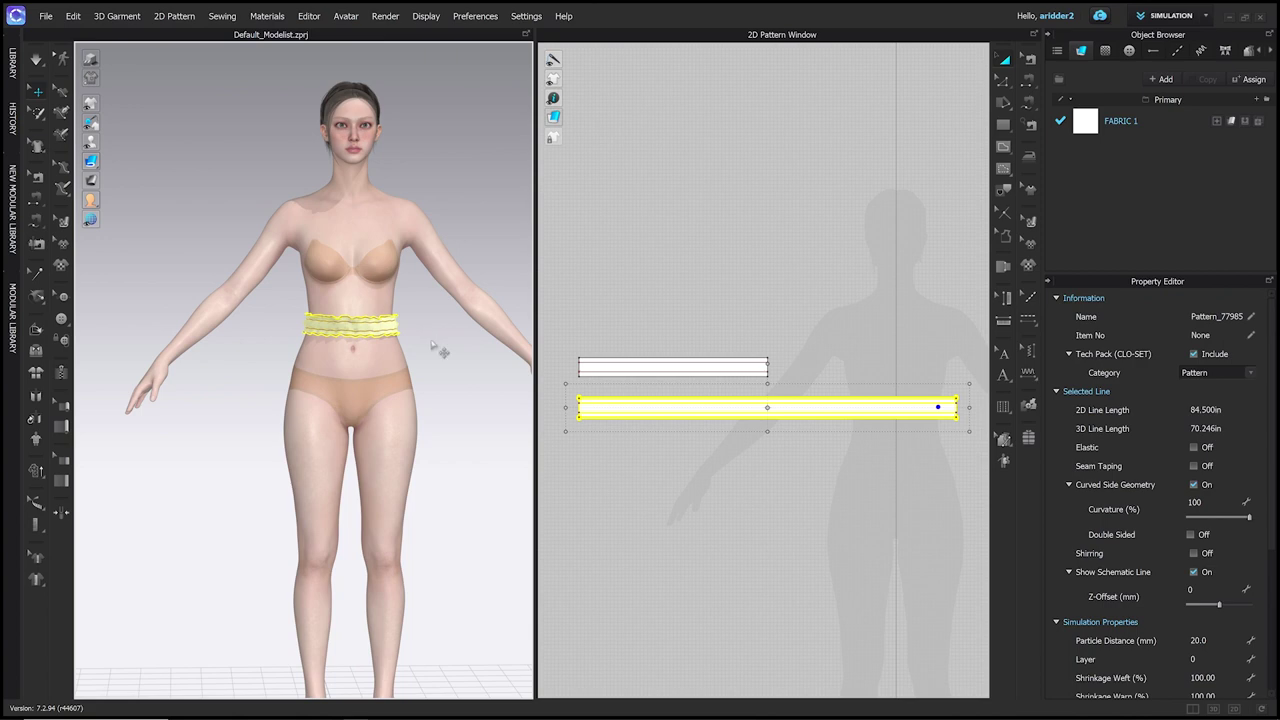
{"action": "key", "text": "ctrl+a"}
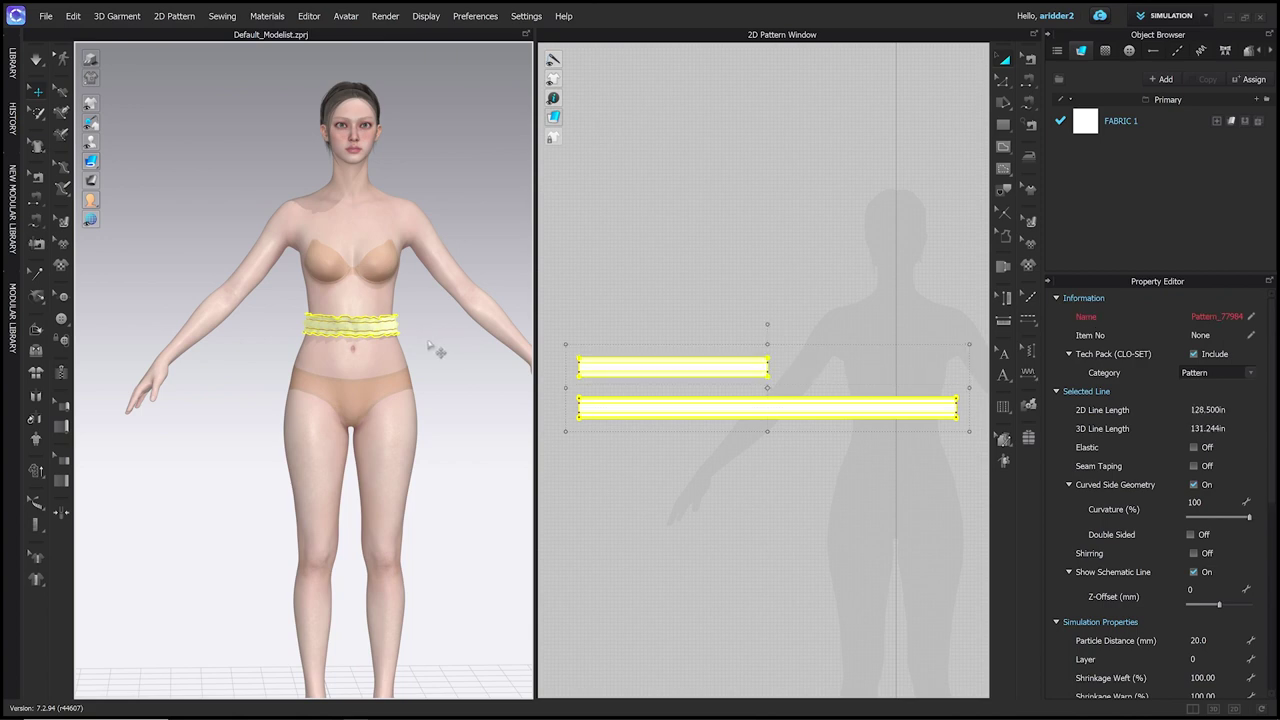
{"action": "right_click", "coordinate": [377, 327]}
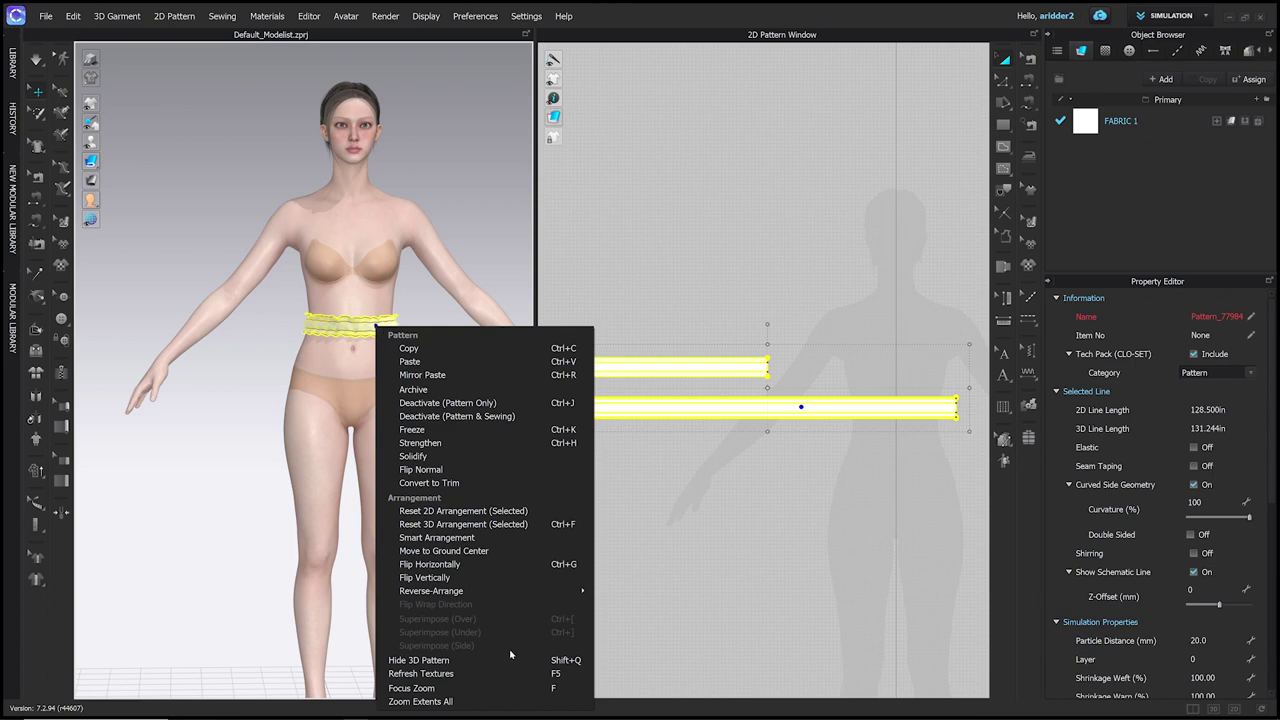
{"action": "left_click", "coordinate": [437, 430]}
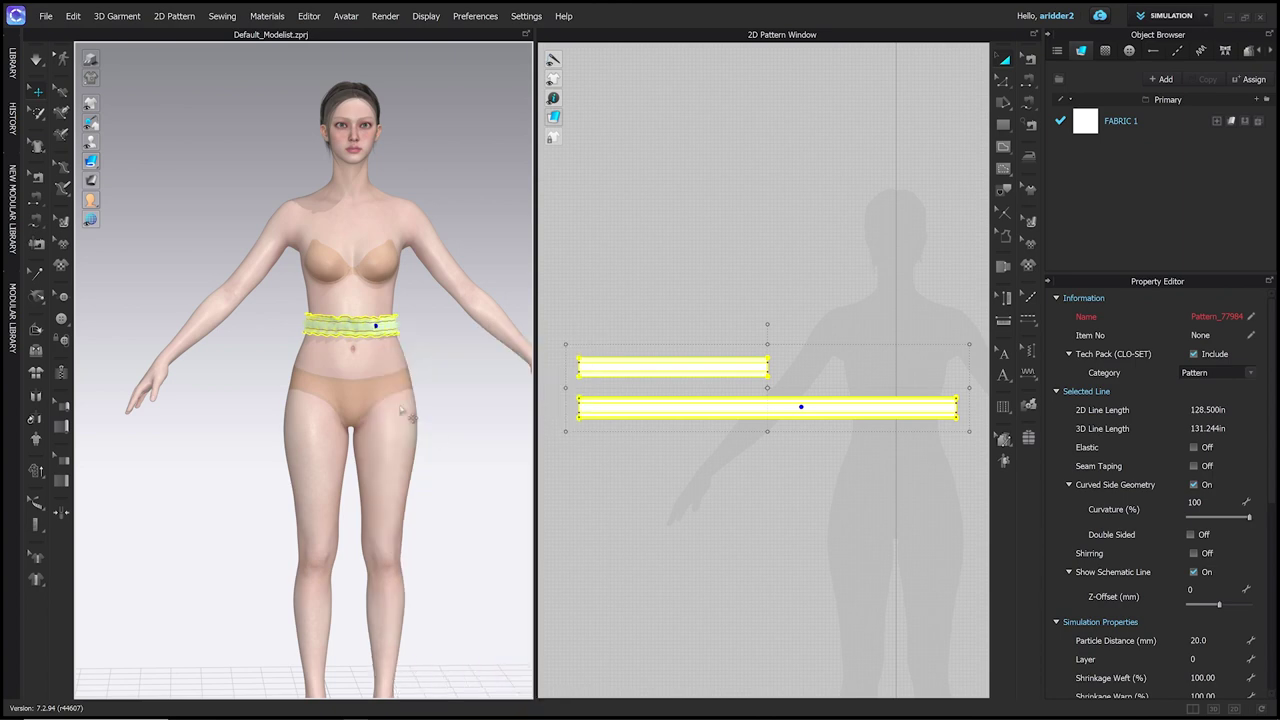
{"action": "left_click", "coordinate": [287, 353]}
{"action": "right_click_drag", "start_coordinate": [287, 353], "coordinate": [261, 355]}
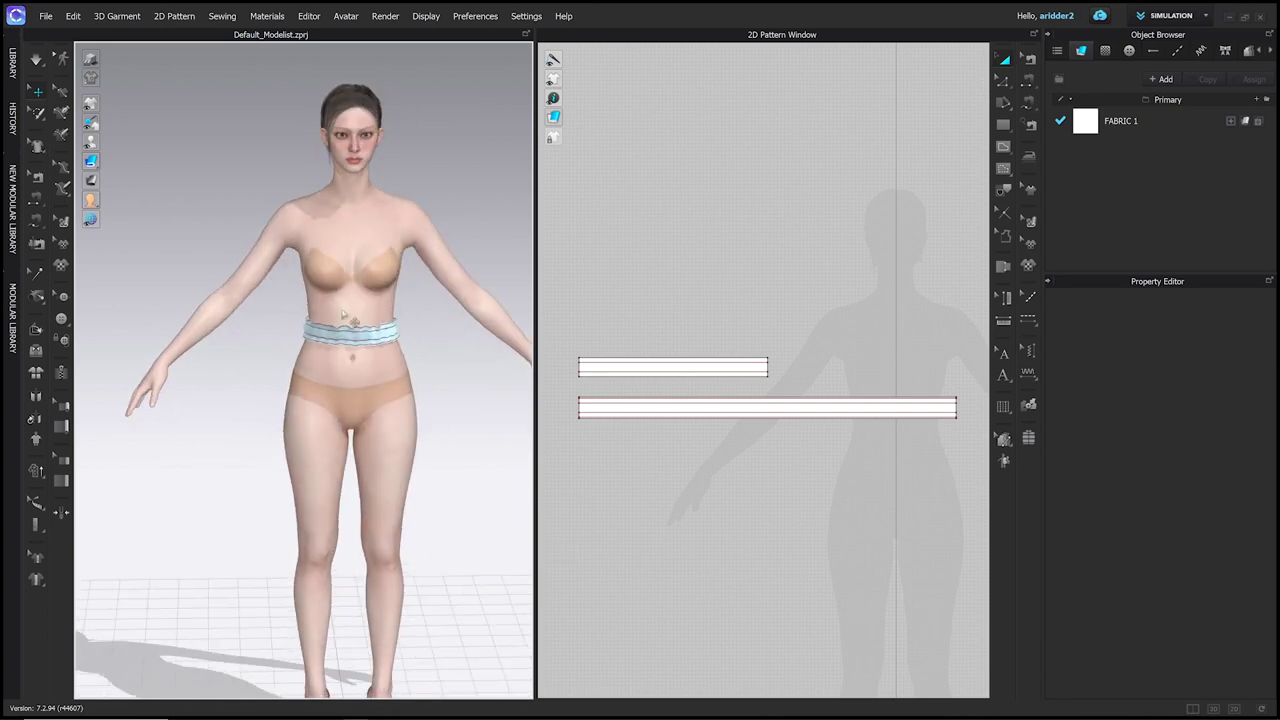
{"action": "scroll", "coordinate": [373, 405], "scroll_direction": "down", "scroll_amount": 4}
{"action": "right_click_drag", "start_coordinate": [373, 407], "coordinate": [328, 345]}
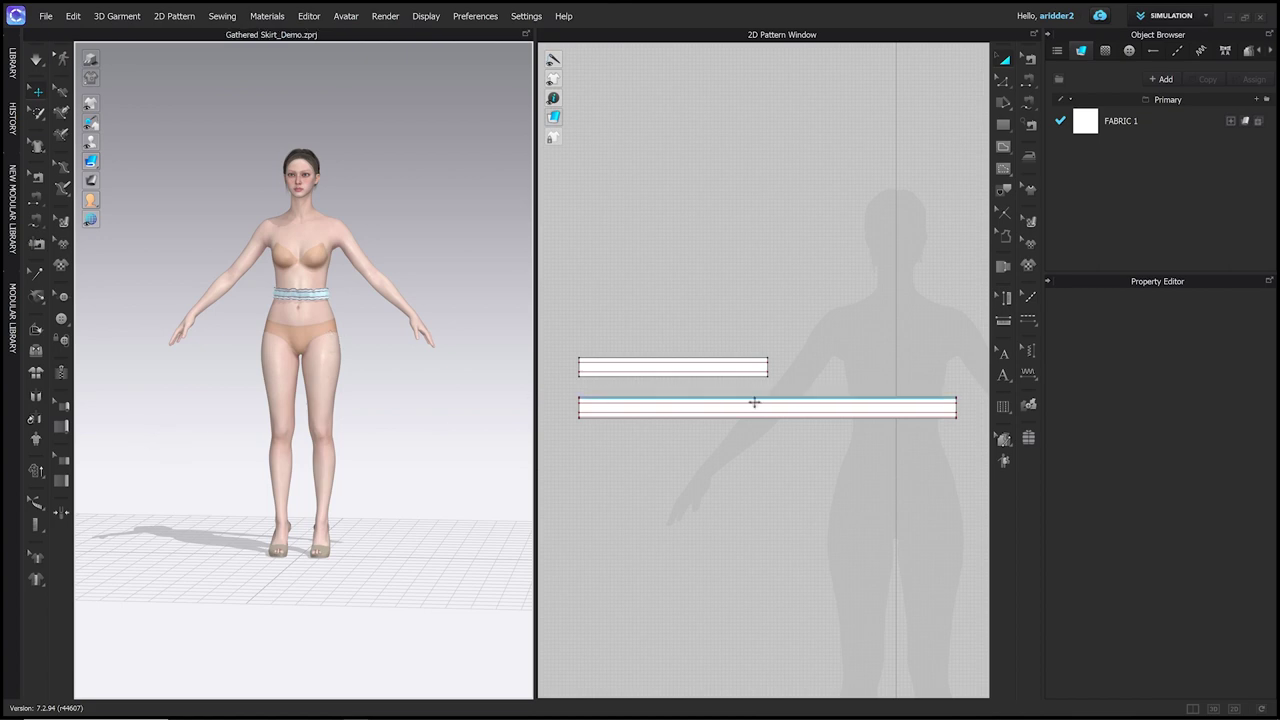
{"action": "scroll", "coordinate": [794, 437], "scroll_direction": "up", "scroll_amount": 1}
{"action": "scroll", "coordinate": [794, 437], "scroll_direction": "down", "scroll_amount": 2}
{"action": "right_click_drag", "start_coordinate": [794, 437], "coordinate": [750, 307]}
{"action": "scroll", "coordinate": [750, 307], "scroll_direction": "down", "scroll_amount": 1}
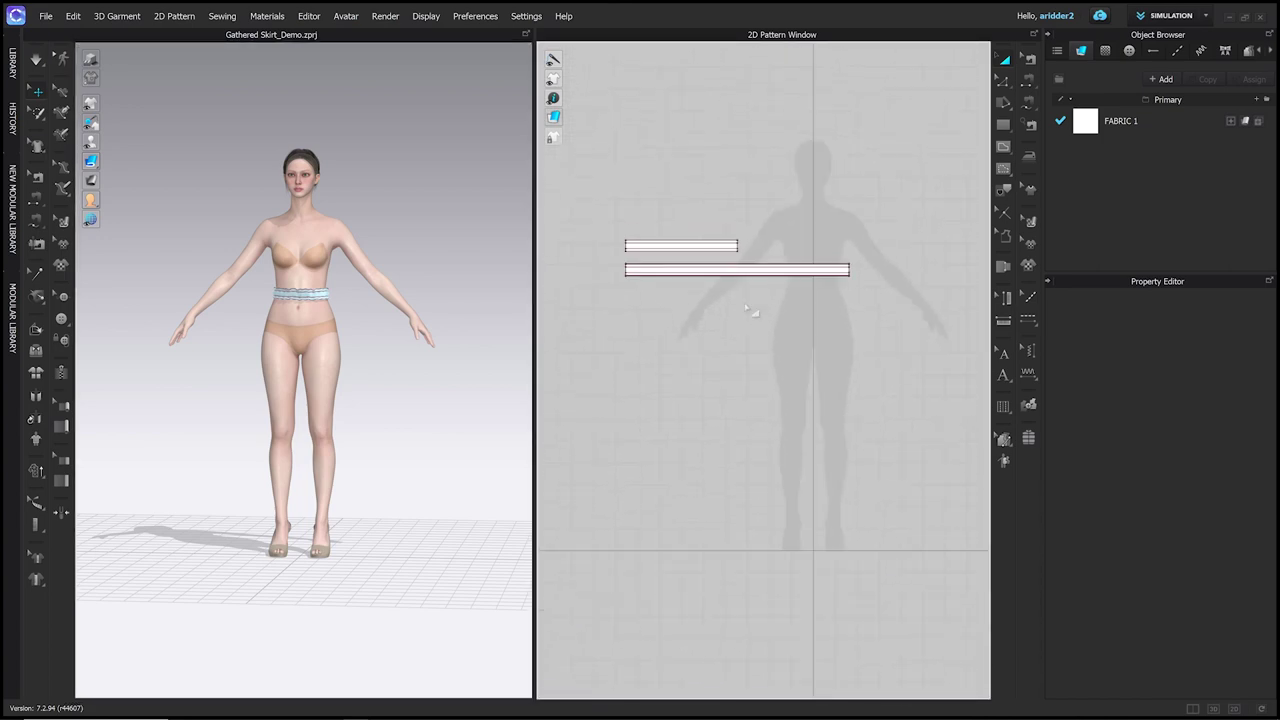
Create a rectangle 20 in wide and 40 in high and place it just below the 40 in band, with left edges aligned.
{"action": "key", "text": "s"}
{"action": "left_click", "coordinate": [721, 363]}
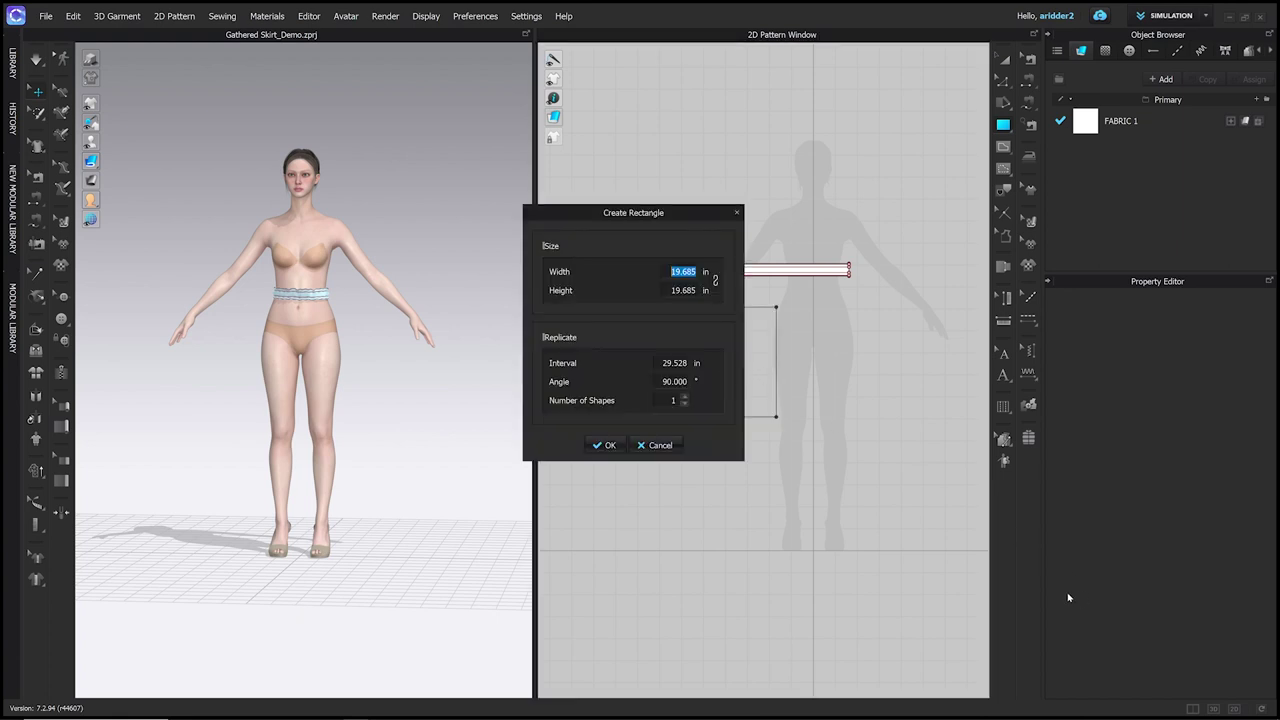
{"action": "left_click_drag", "start_coordinate": [694, 207], "coordinate": [590, 326]}
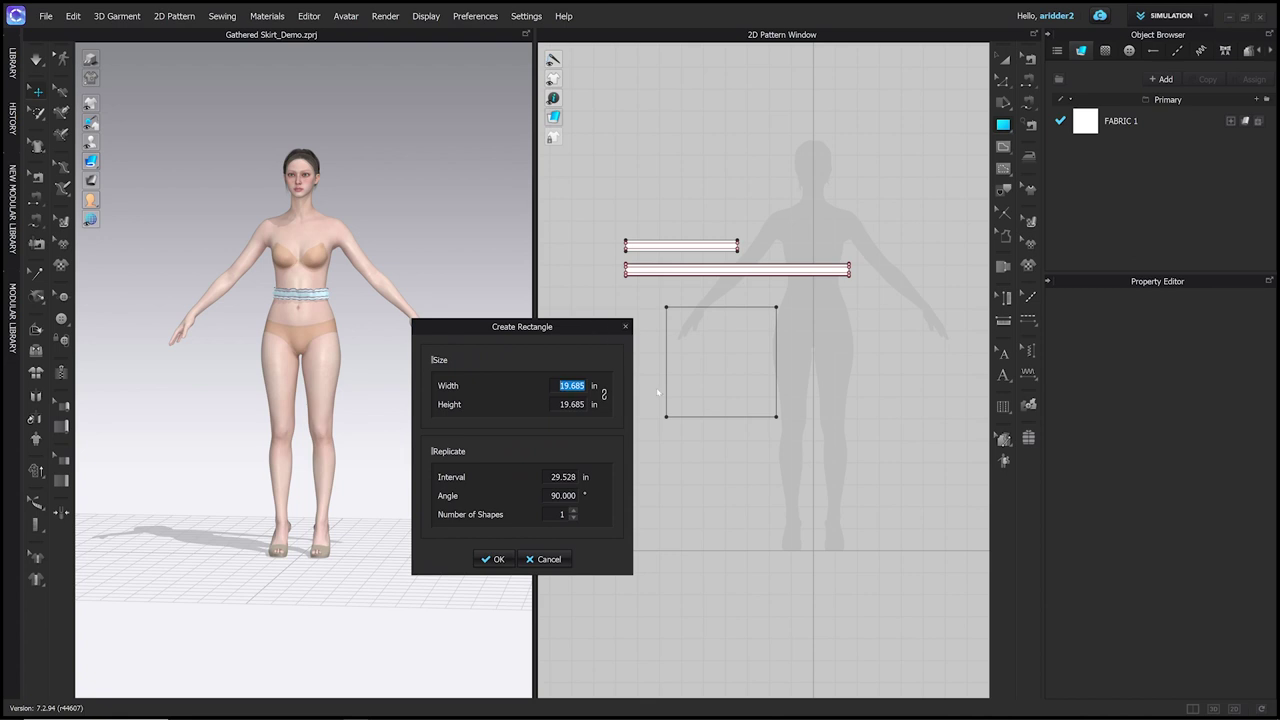
{"action": "type", "text": "20"}
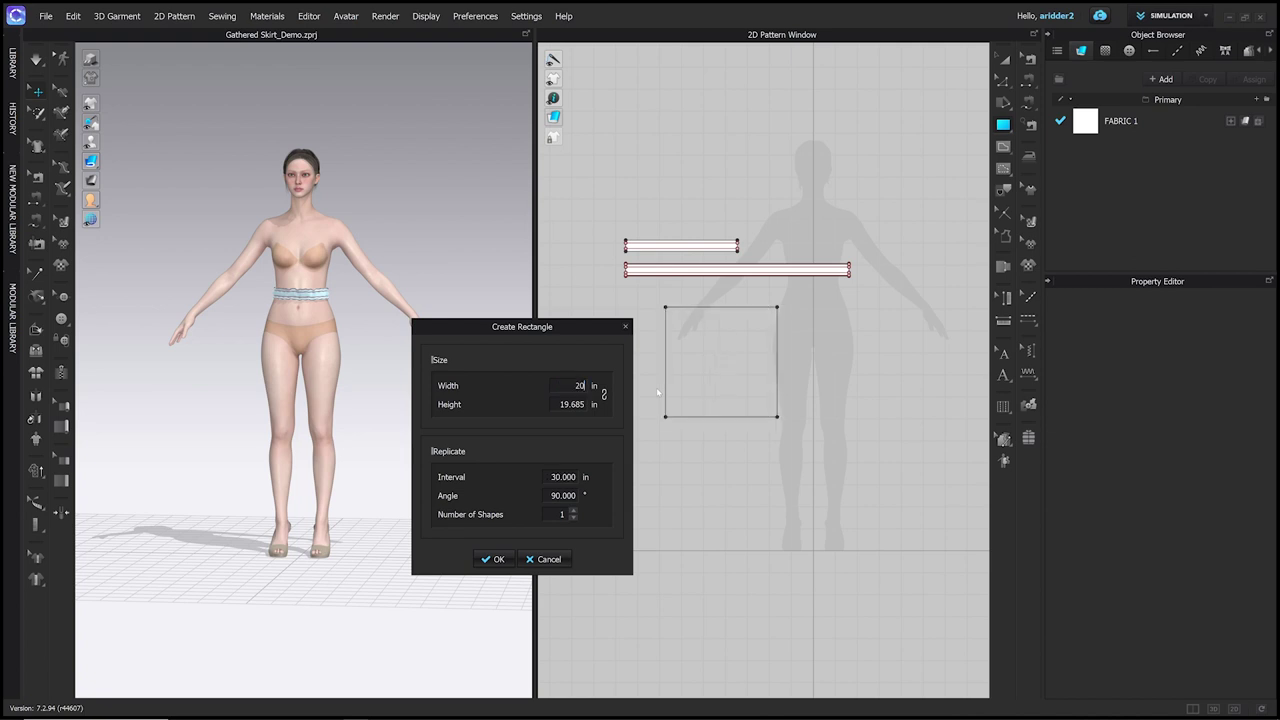
{"action": "key", "text": "Tab"}
{"action": "type", "text": "40"}
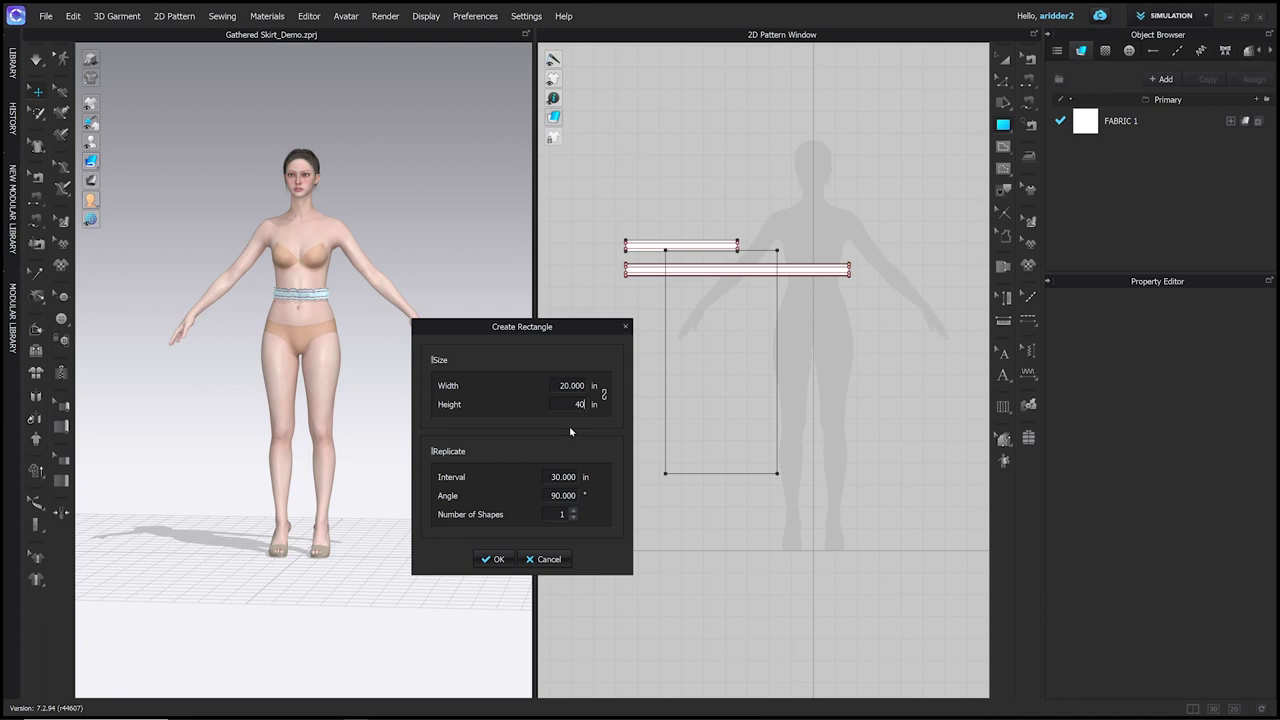
{"action": "left_click", "coordinate": [491, 560]}
{"action": "key", "text": "a"}
{"action": "left_click_drag", "start_coordinate": [716, 297], "coordinate": [676, 337]}
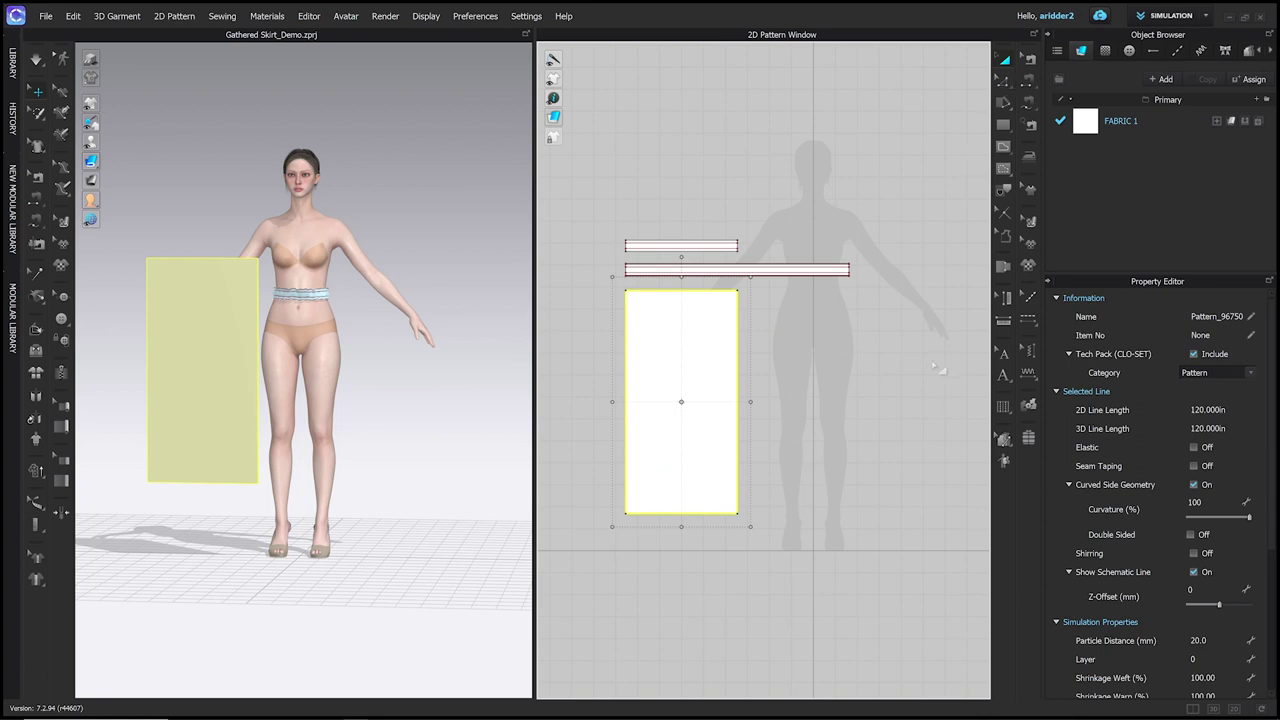
Stretch the skirt panel to the right to 500% of its width, making it 100 in wide.
{"action": "middle_click_drag", "start_coordinate": [857, 414], "coordinate": [846, 401]}
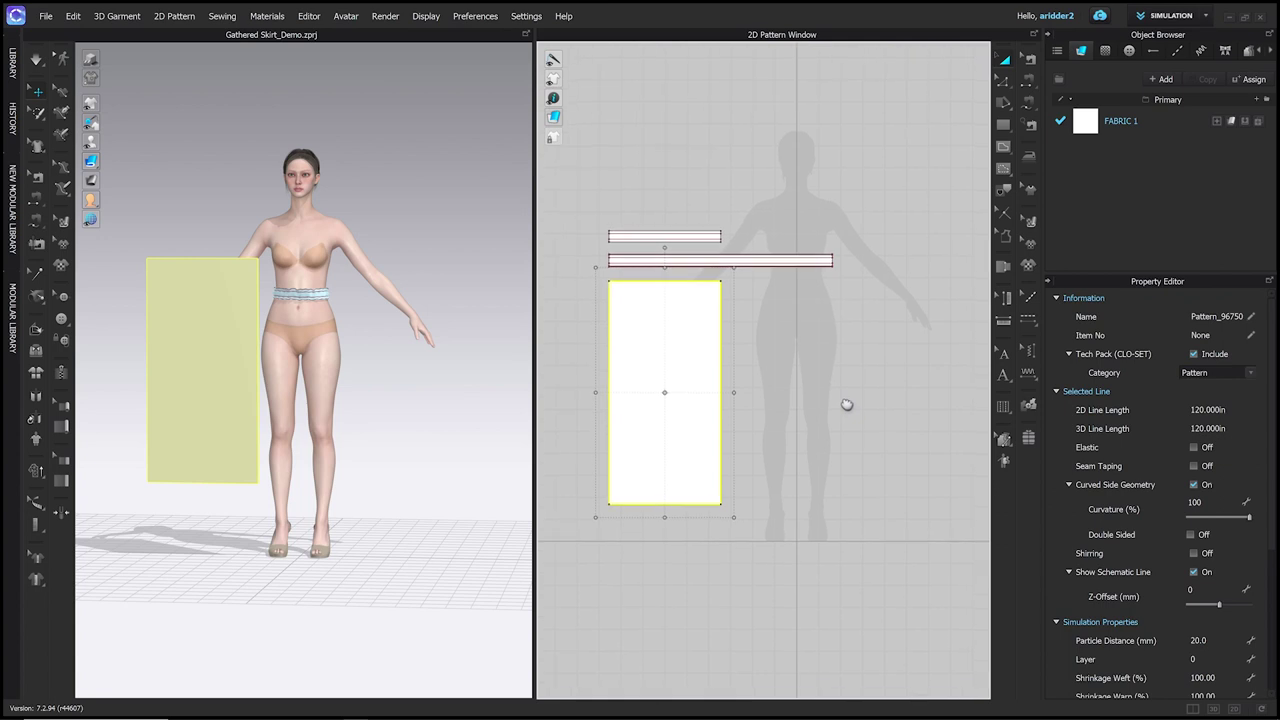
{"action": "left_click", "coordinate": [775, 400]}
{"action": "left_click", "coordinate": [700, 376]}
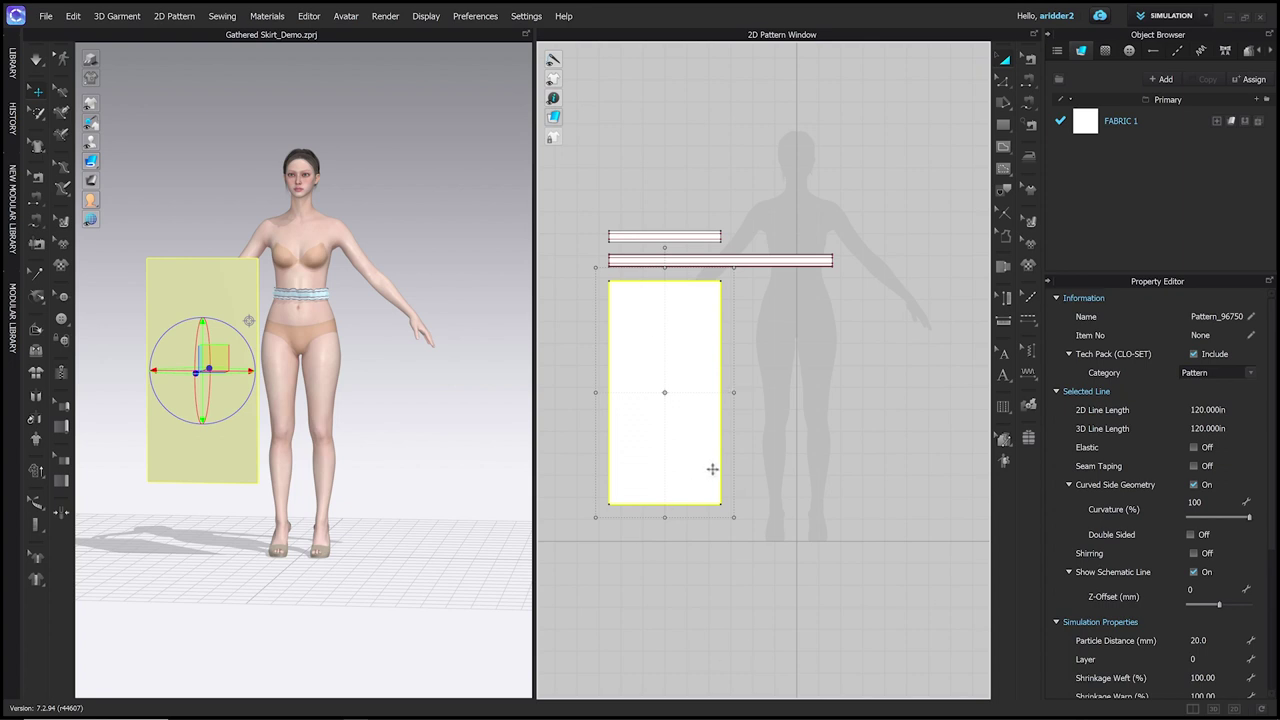
{"action": "scroll", "coordinate": [714, 469], "scroll_direction": "down", "scroll_amount": 3}
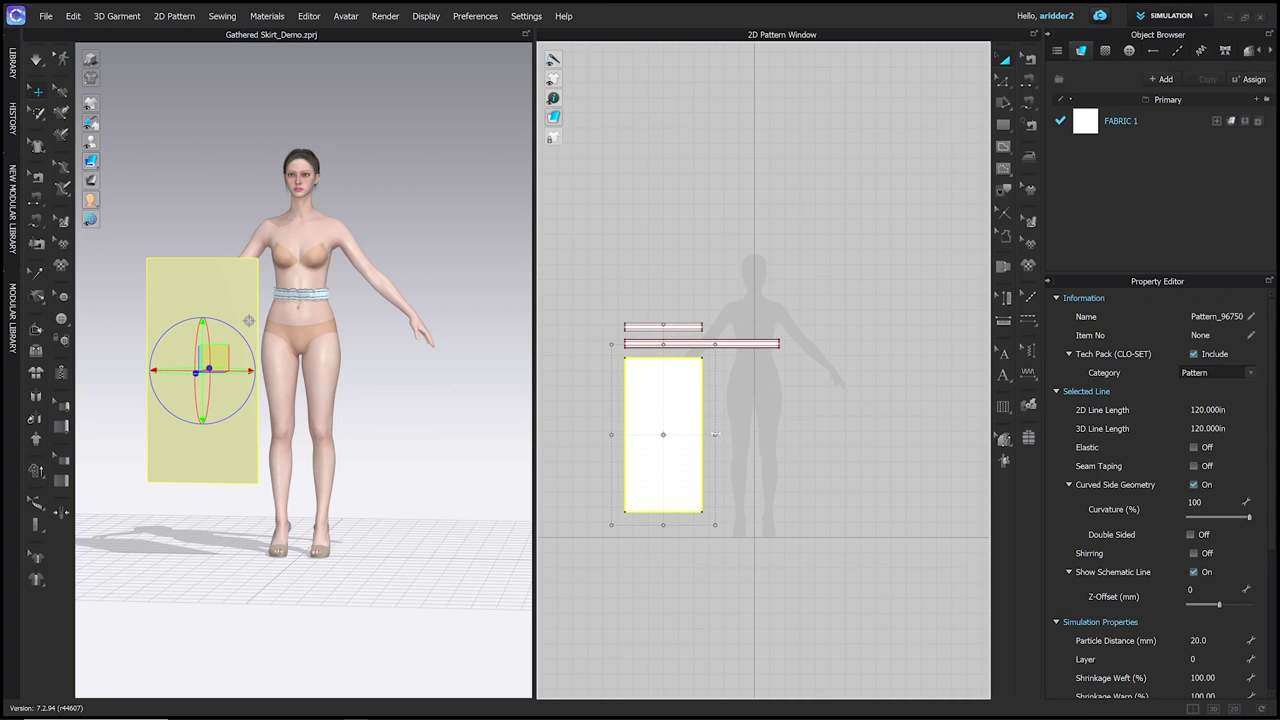
{"action": "left_click_drag", "start_coordinate": [716, 435], "coordinate": [888, 444]}
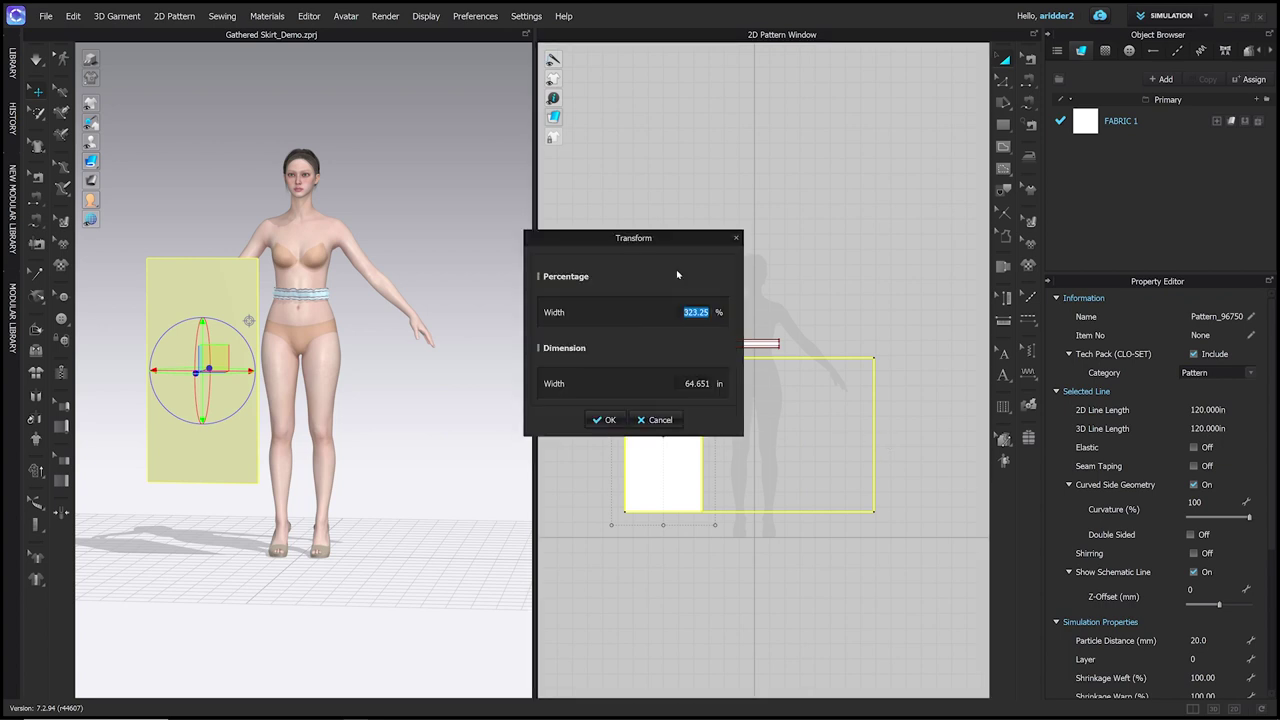
{"action": "left_click_drag", "start_coordinate": [681, 246], "coordinate": [523, 267]}
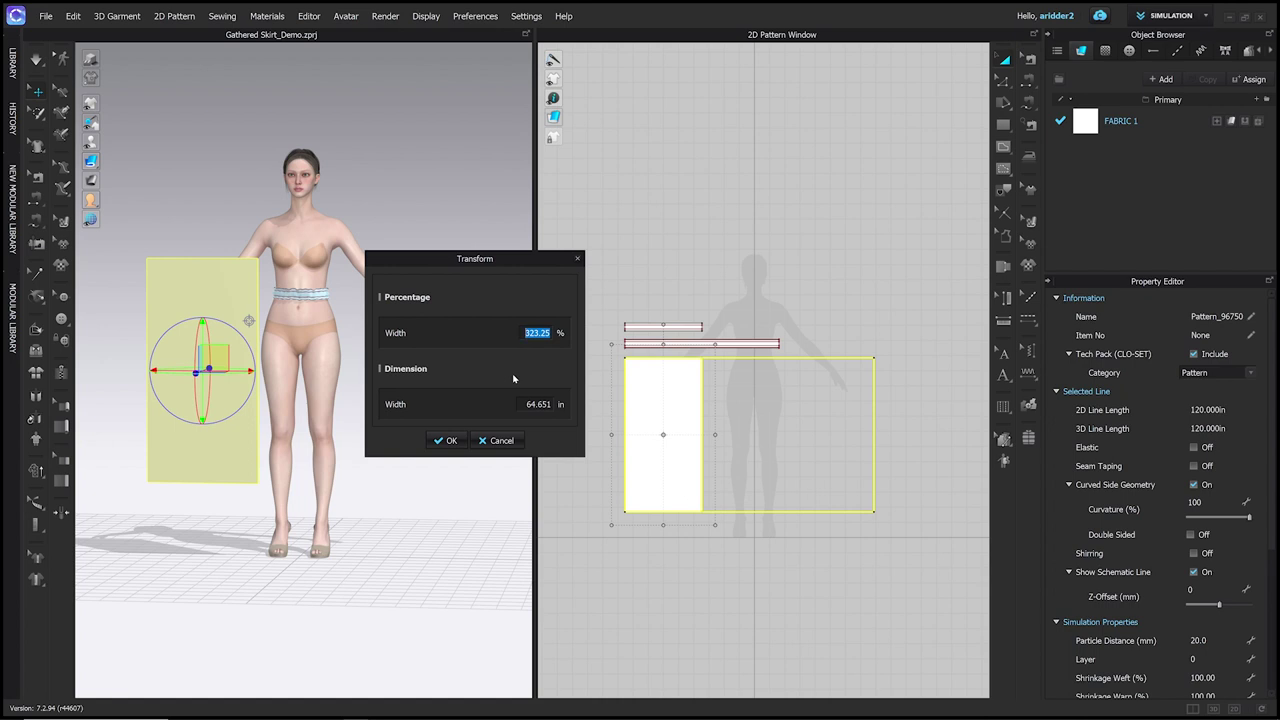
{"action": "type", "text": "200"}
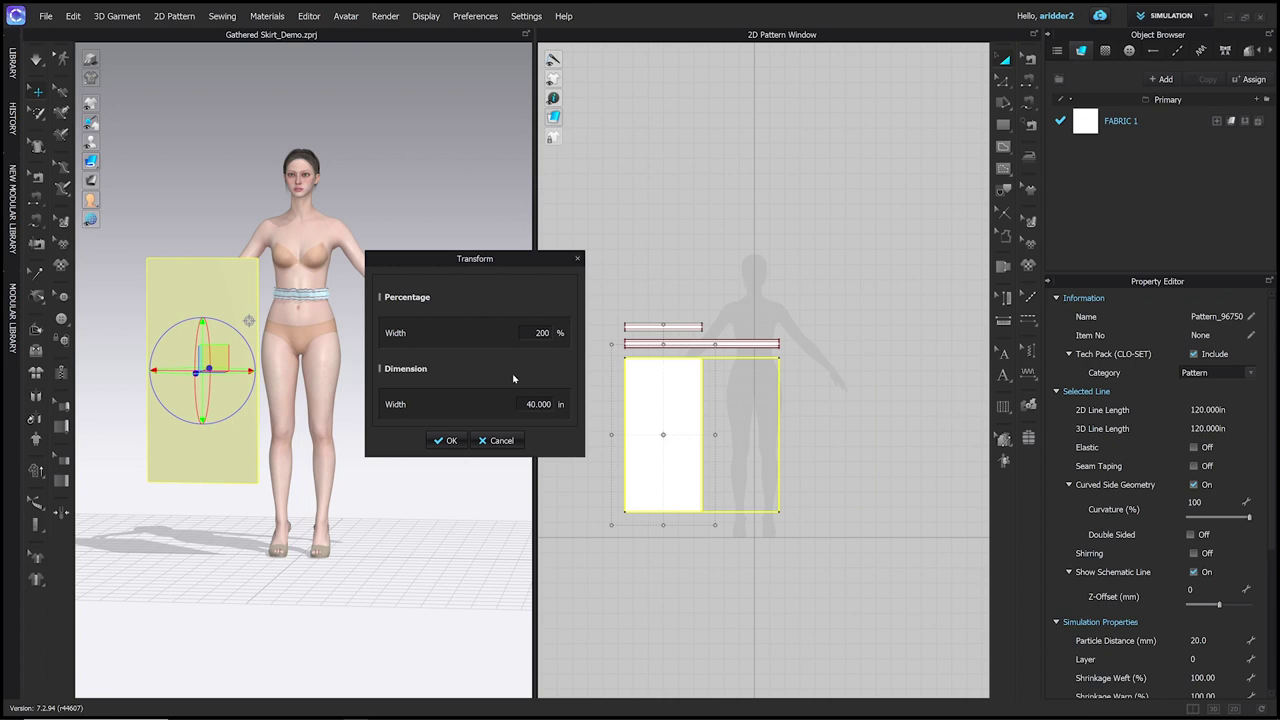
{"action": "key", "text": "BackSpace"}
{"action": "key", "text": "BackSpace"}
{"action": "key", "text": "BackSpace"}
{"action": "type", "text": "5"}
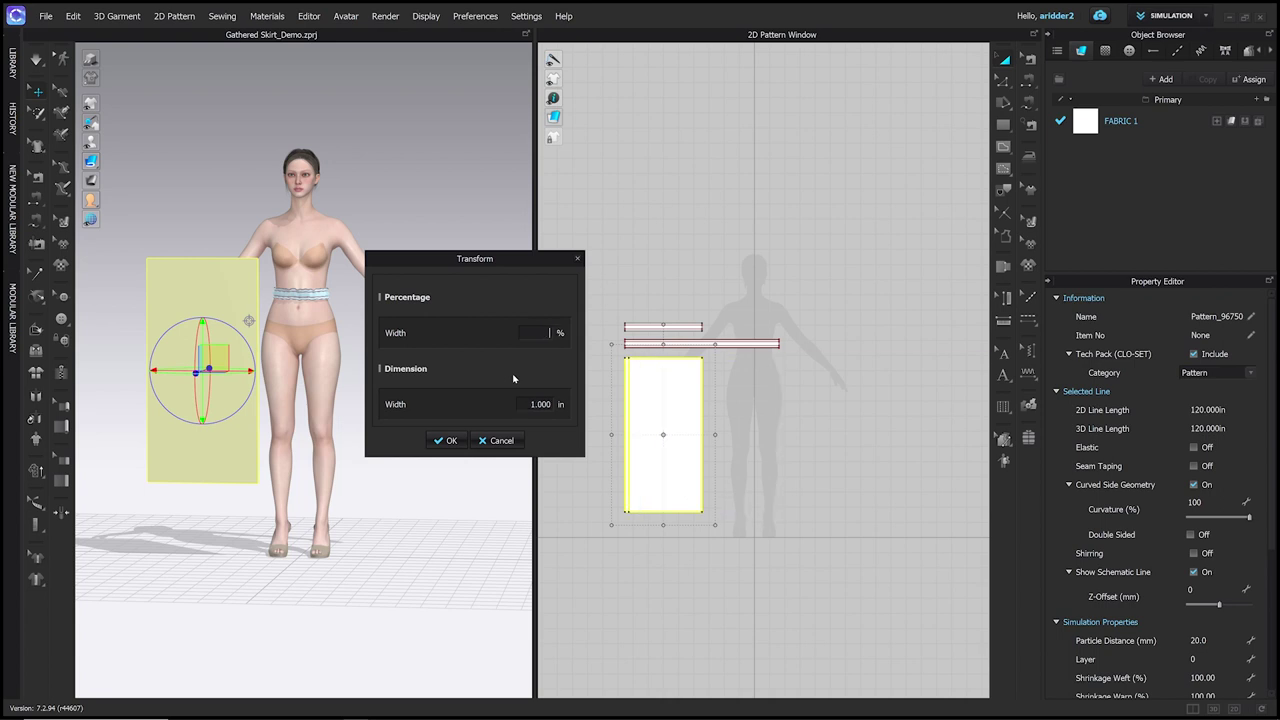
{"action": "type", "text": "00"}
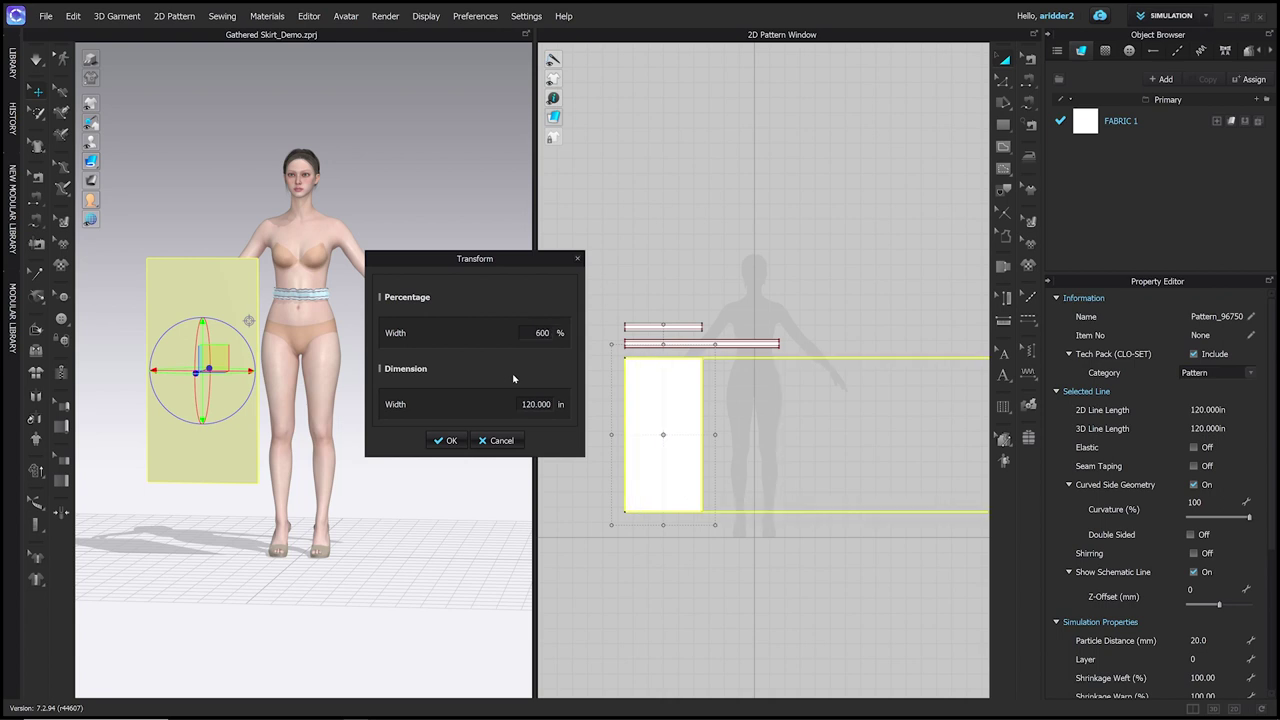
{"action": "key", "text": "BackSpace"}
{"action": "key", "text": "BackSpace"}
{"action": "type", "text": "500"}
{"action": "left_click", "coordinate": [450, 441]}
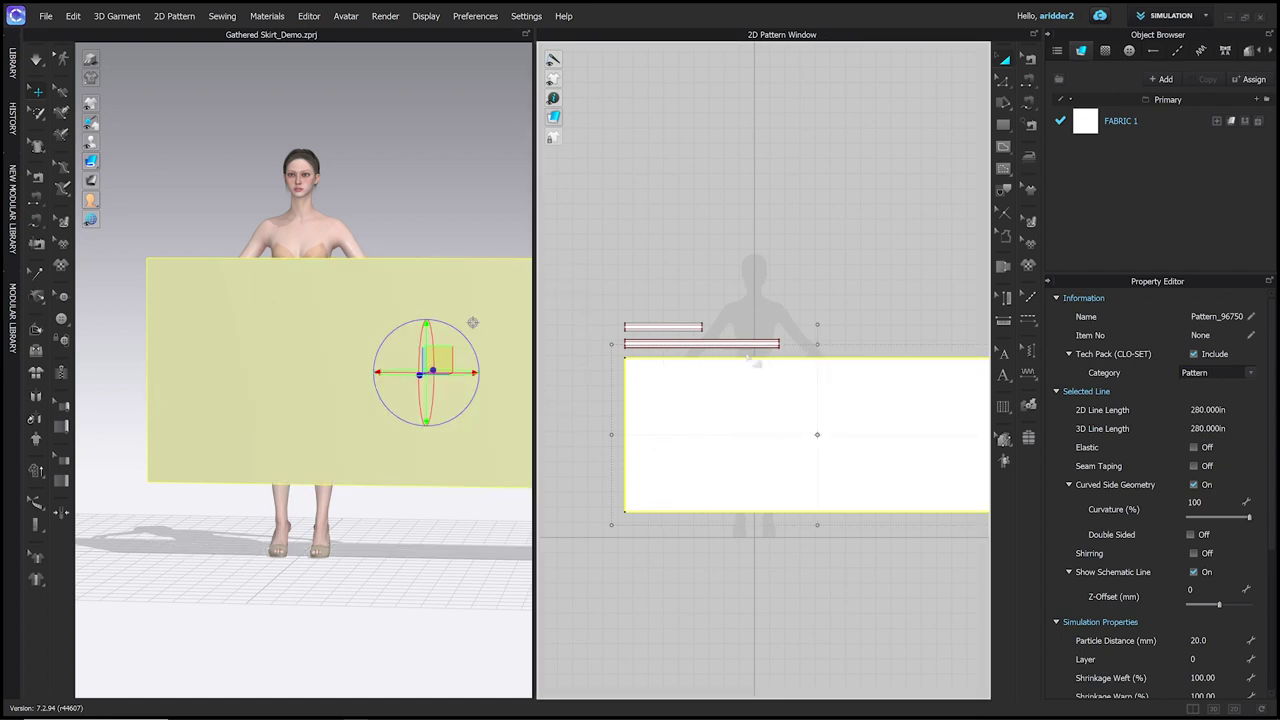
Sew the skirt panel's top edge to the bottom edge of the 40 in band.
{"action": "key", "text": "t"}
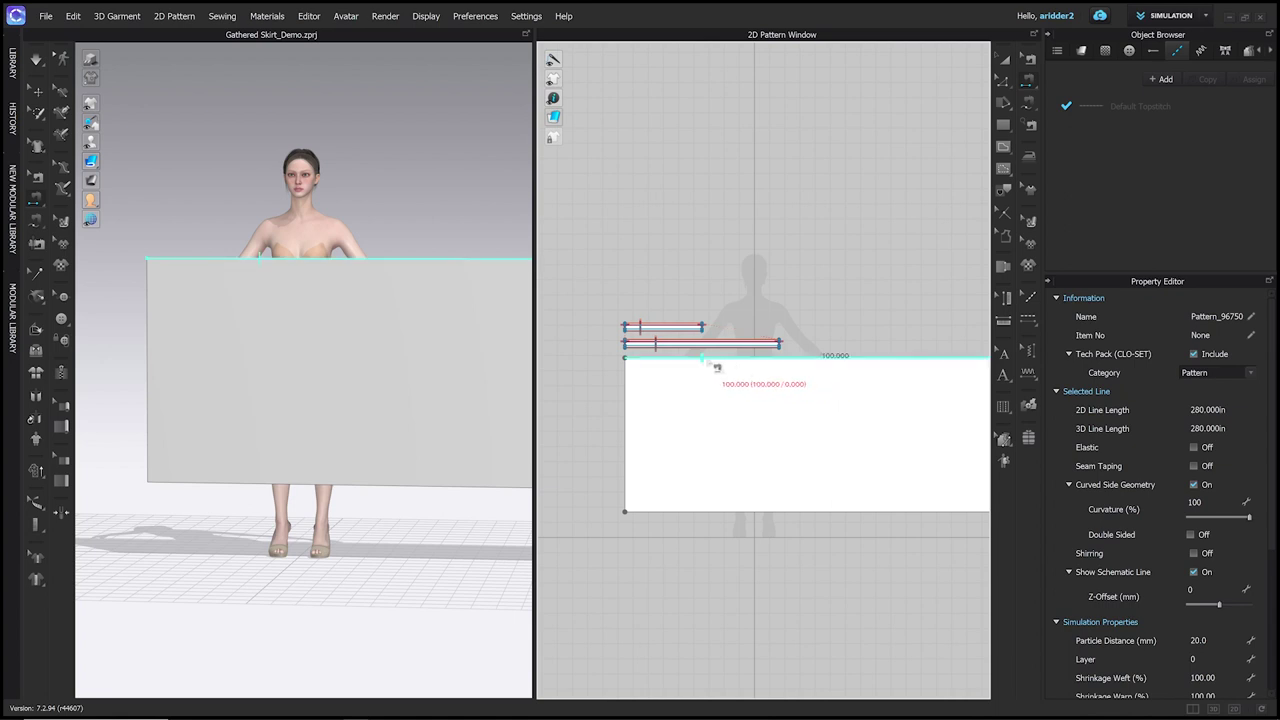
{"action": "scroll", "coordinate": [686, 366], "scroll_direction": "down", "scroll_amount": 1}
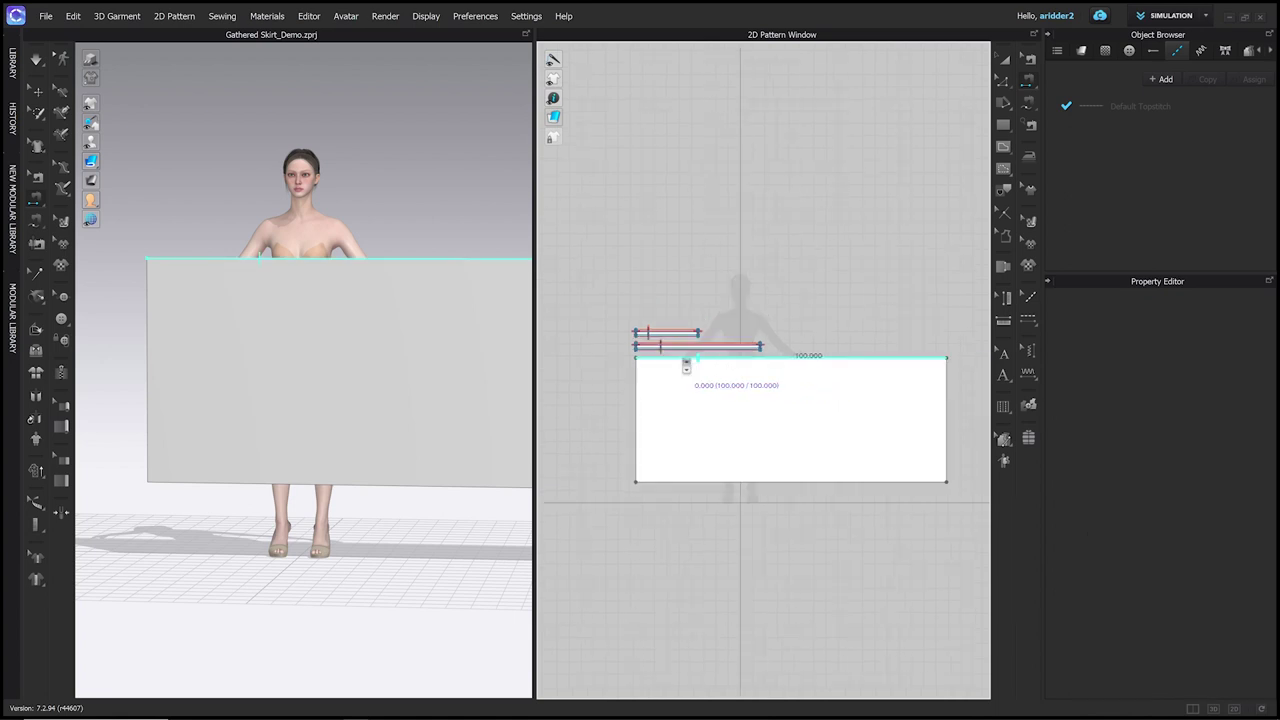
{"action": "scroll", "coordinate": [683, 366], "scroll_direction": "up", "scroll_amount": 4}
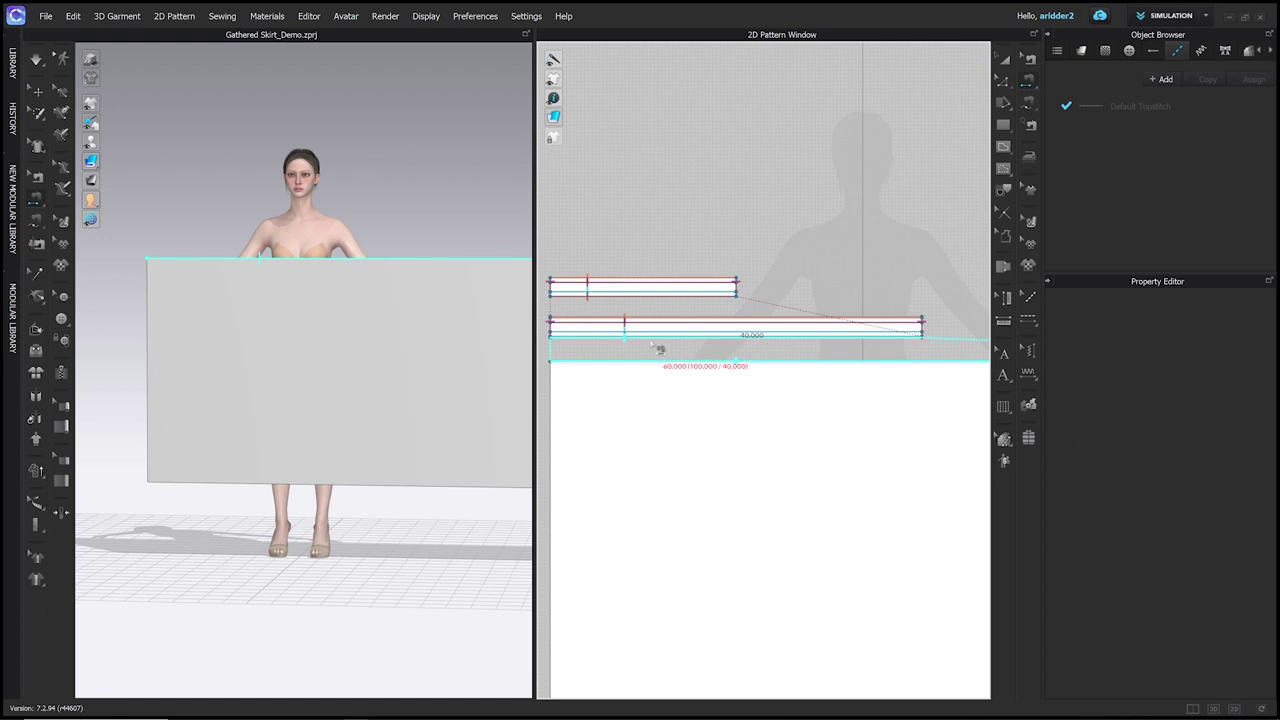
{"action": "scroll", "coordinate": [651, 352], "scroll_direction": "up", "scroll_amount": 2}
{"action": "scroll", "coordinate": [649, 352], "scroll_direction": "down", "scroll_amount": 3}
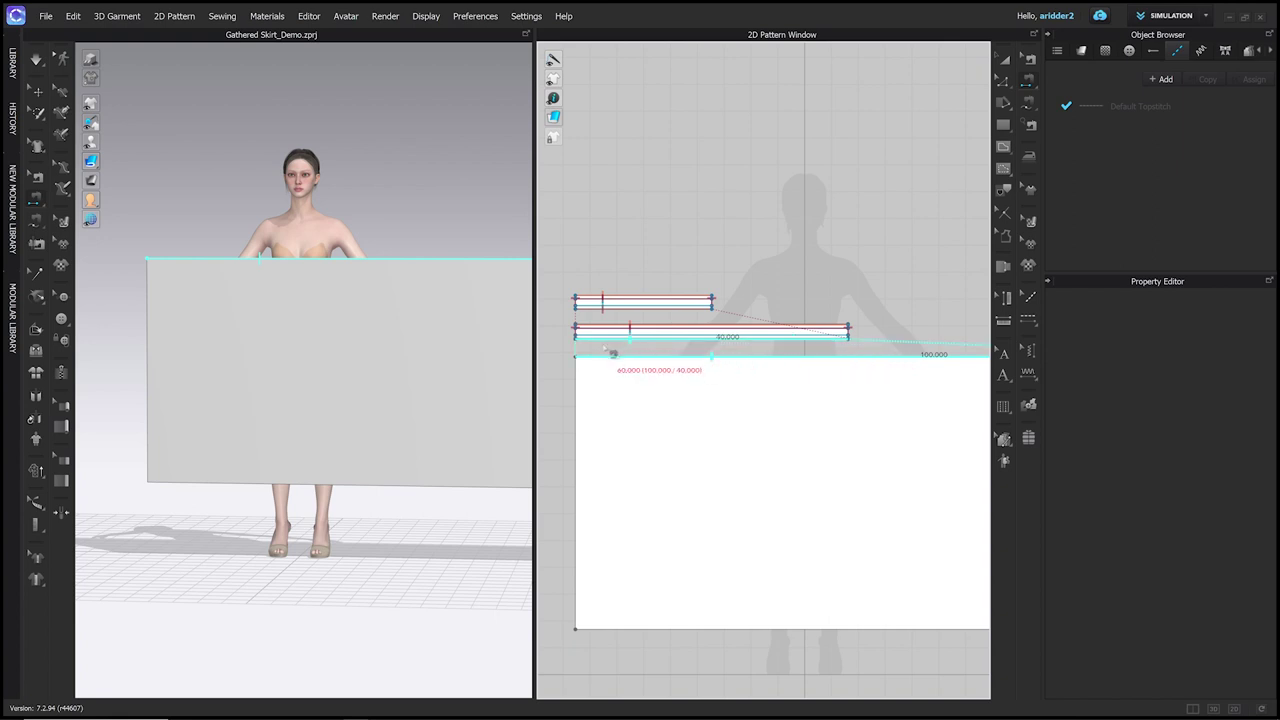
{"action": "left_click", "coordinate": [675, 365]}
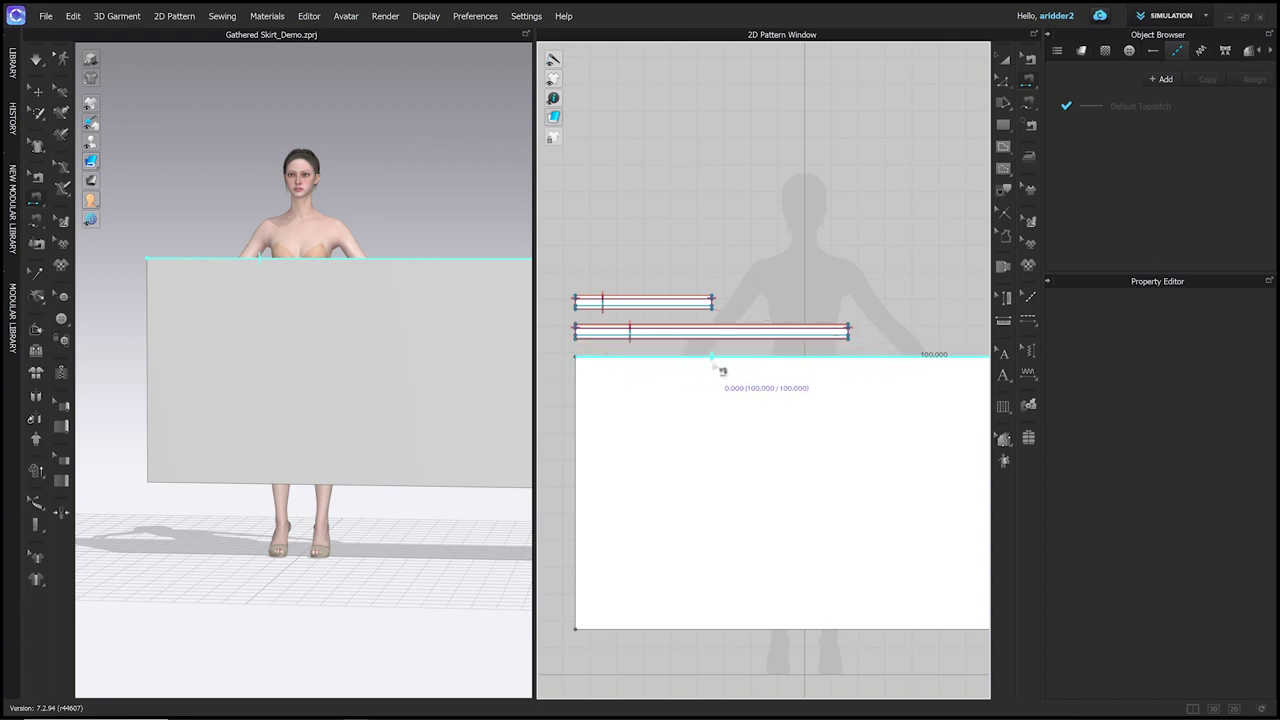
{"action": "scroll", "coordinate": [638, 351], "scroll_direction": "up", "scroll_amount": 8}
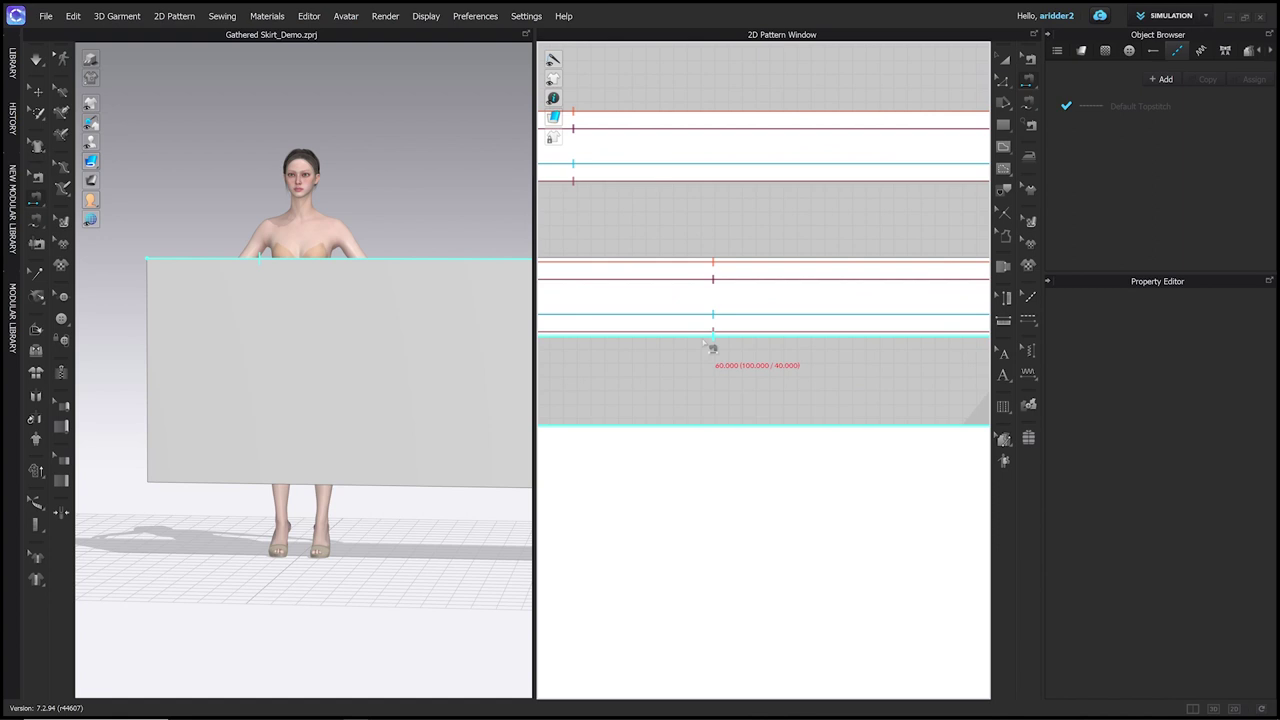
{"action": "left_click", "coordinate": [708, 344]}
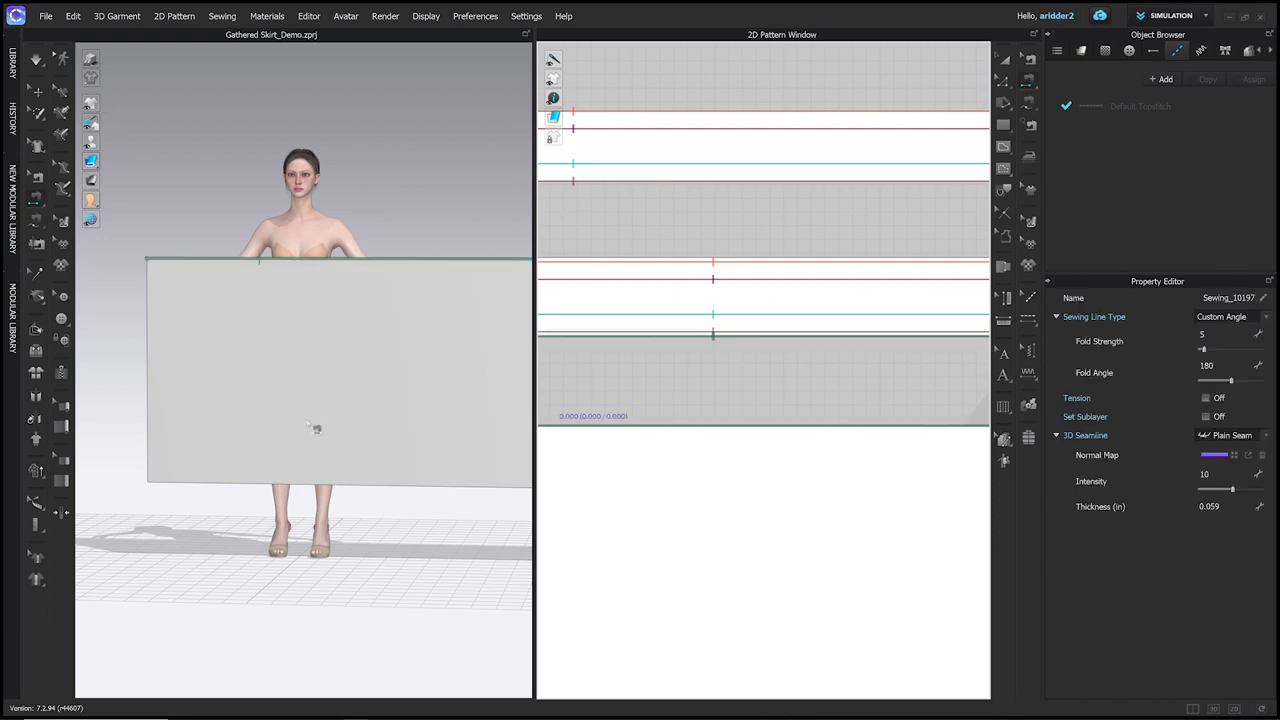
Simulate the sewn panel, pull its fabric around to the avatar's back so it drapes as a skirt, and stop the simulation.
{"action": "scroll", "coordinate": [315, 428], "scroll_direction": "down", "scroll_amount": 5}
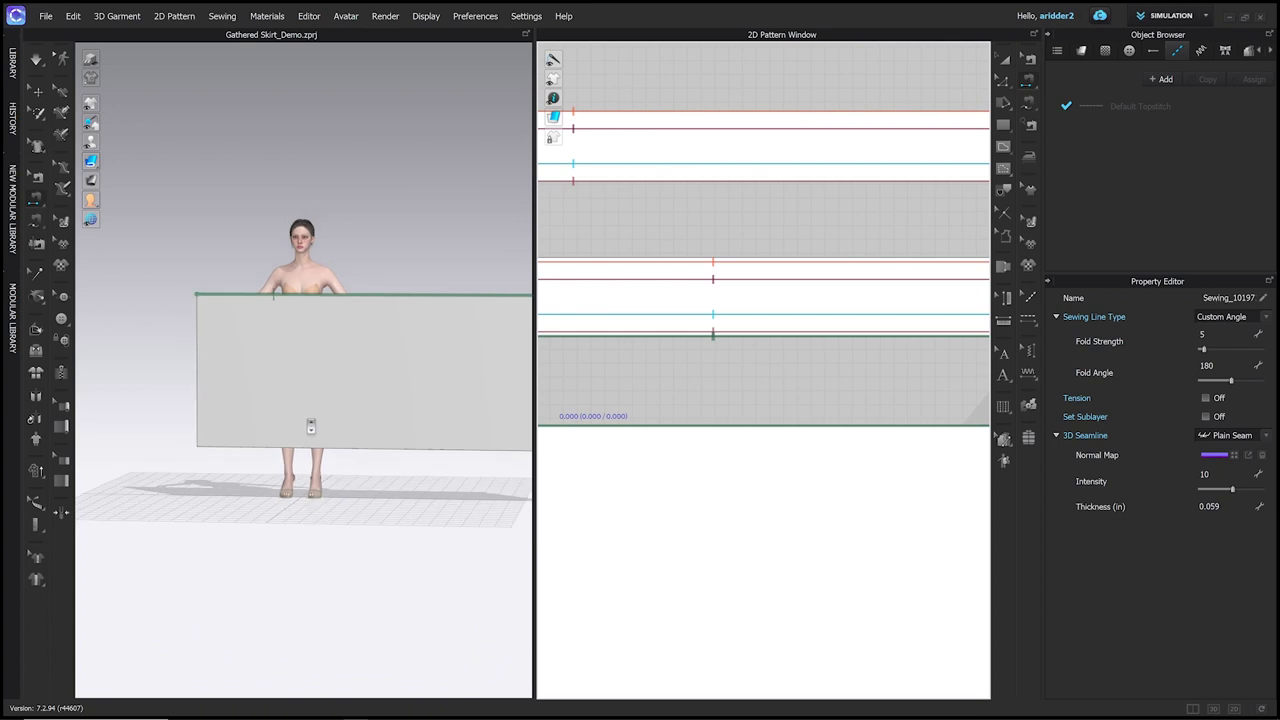
{"action": "key", "text": "space"}
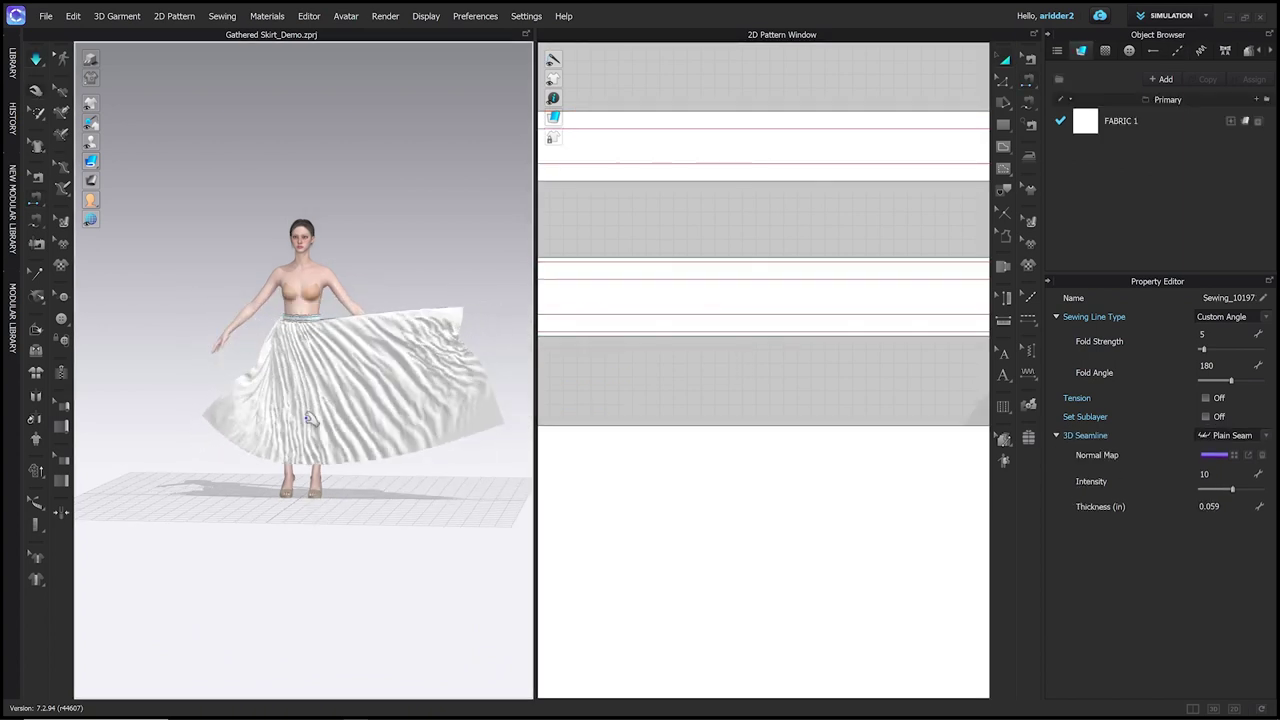
{"action": "left_click", "coordinate": [388, 355]}
{"action": "right_click_drag", "start_coordinate": [376, 424], "coordinate": [362, 390]}
{"action": "mouse_move", "coordinate": [362, 391]}
{"action": "left_mouse_down"}
{"action": "mouse_move", "coordinate": [342, 393]}
{"action": "mouse_move", "coordinate": [350, 400]}
{"action": "left_mouse_up"}
{"action": "right_click_drag", "start_coordinate": [350, 400], "coordinate": [357, 423]}
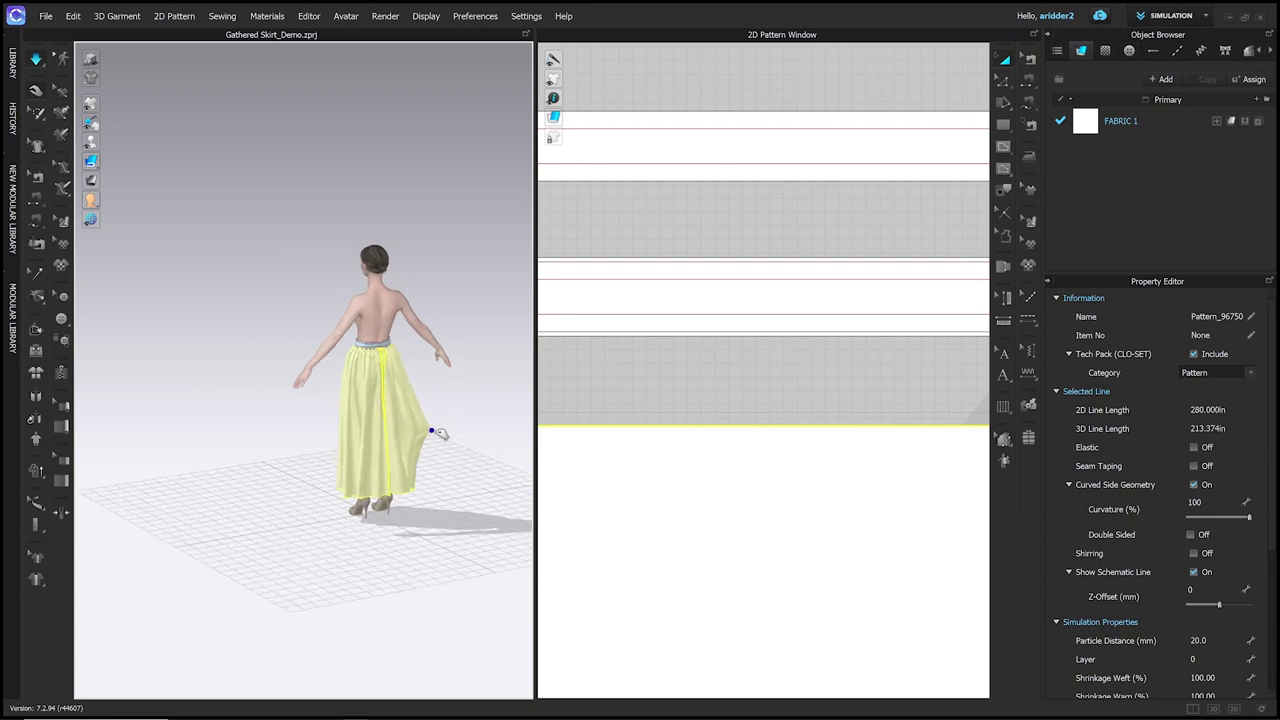
{"action": "right_click_drag", "start_coordinate": [419, 428], "coordinate": [463, 477]}
{"action": "right_click_drag", "start_coordinate": [286, 400], "coordinate": [358, 375]}
{"action": "scroll", "coordinate": [335, 368], "scroll_direction": "down", "scroll_amount": 2}
{"action": "key", "text": "Escape"}
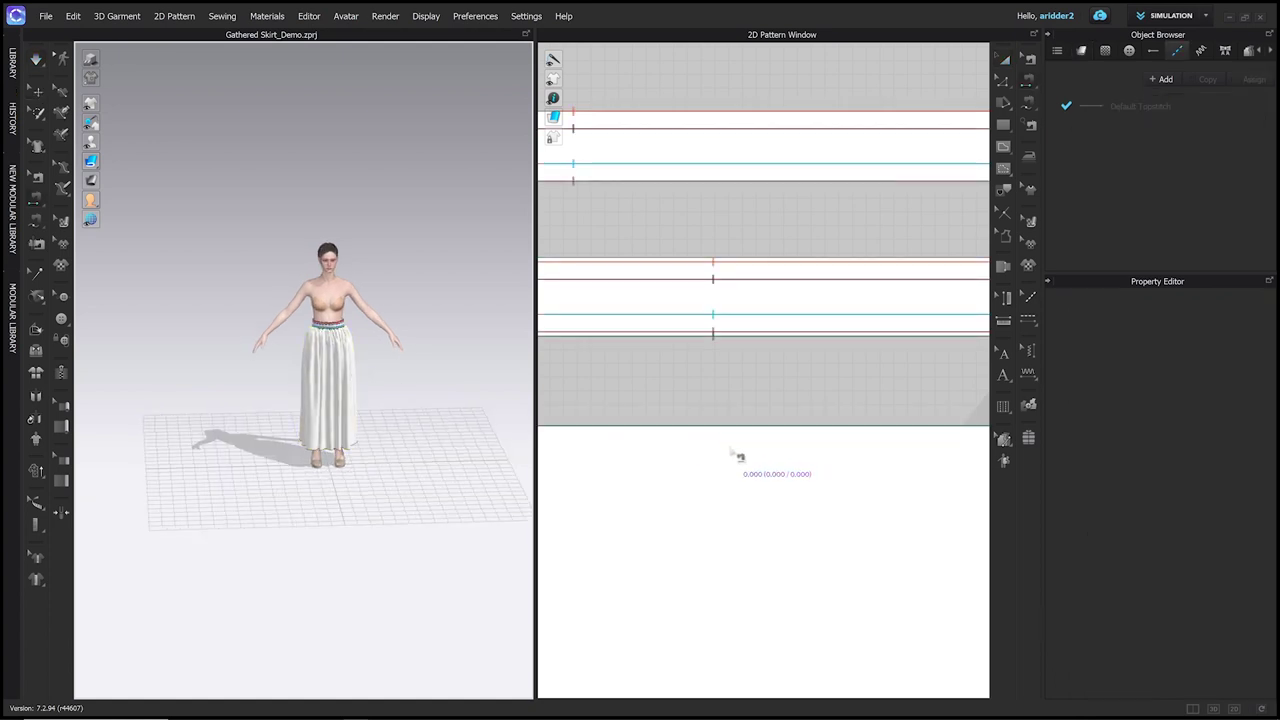
Sew the skirt panel's two 40 in side edges to each other.
{"action": "scroll", "coordinate": [740, 457], "scroll_direction": "down", "scroll_amount": 4}
{"action": "right_click_drag", "start_coordinate": [737, 449], "coordinate": [684, 281]}
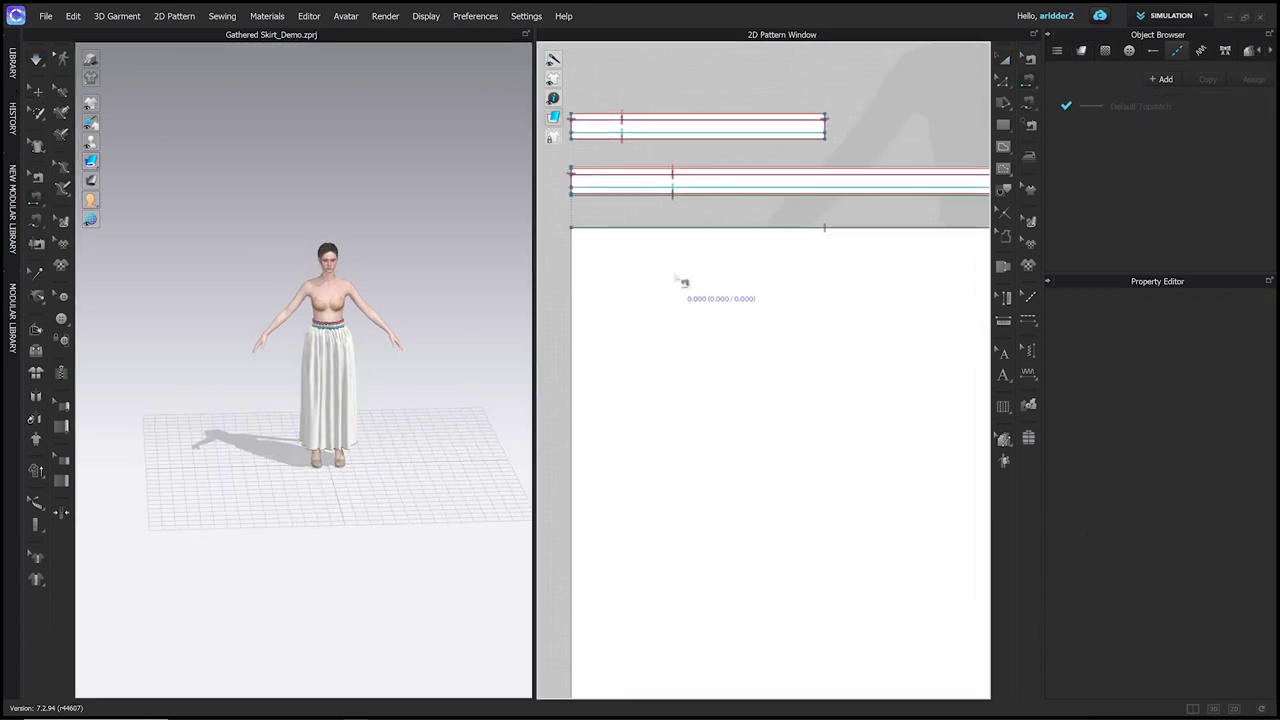
{"action": "scroll", "coordinate": [586, 363], "scroll_direction": "down", "scroll_amount": 5}
{"action": "scroll", "coordinate": [571, 370], "scroll_direction": "down", "scroll_amount": 2}
{"action": "left_click", "coordinate": [567, 364]}
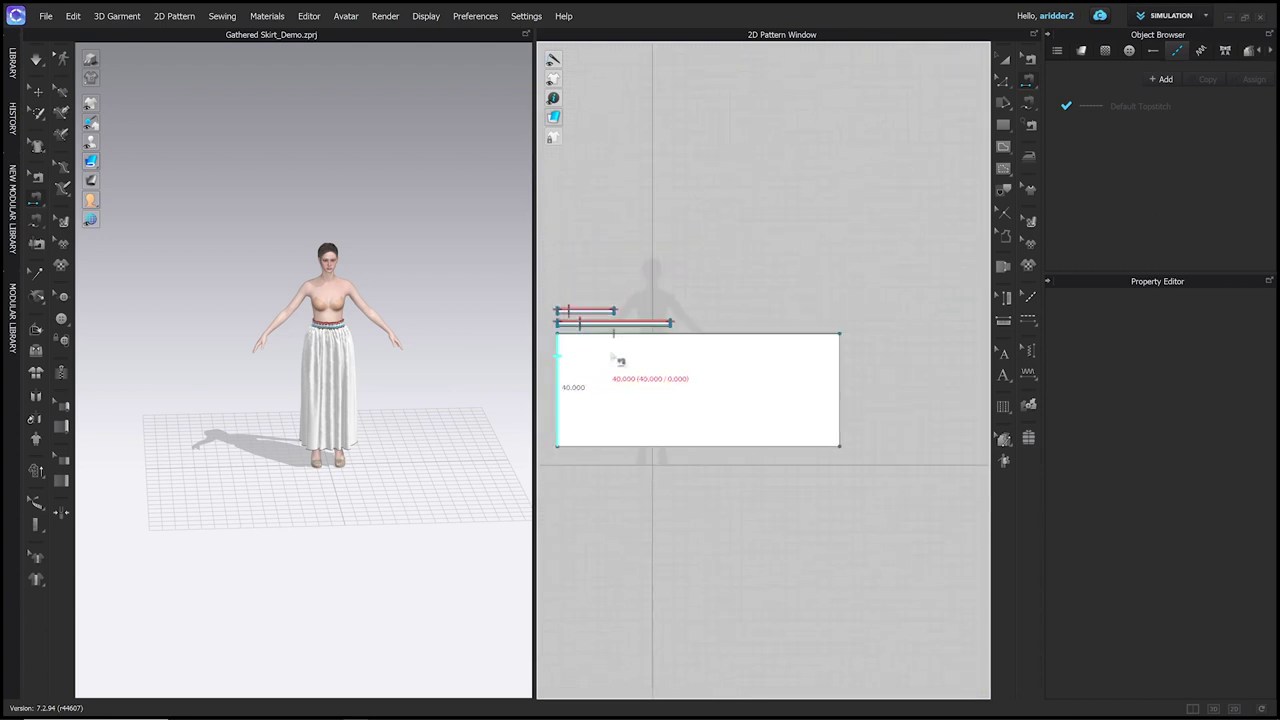
{"action": "left_click", "coordinate": [849, 358]}
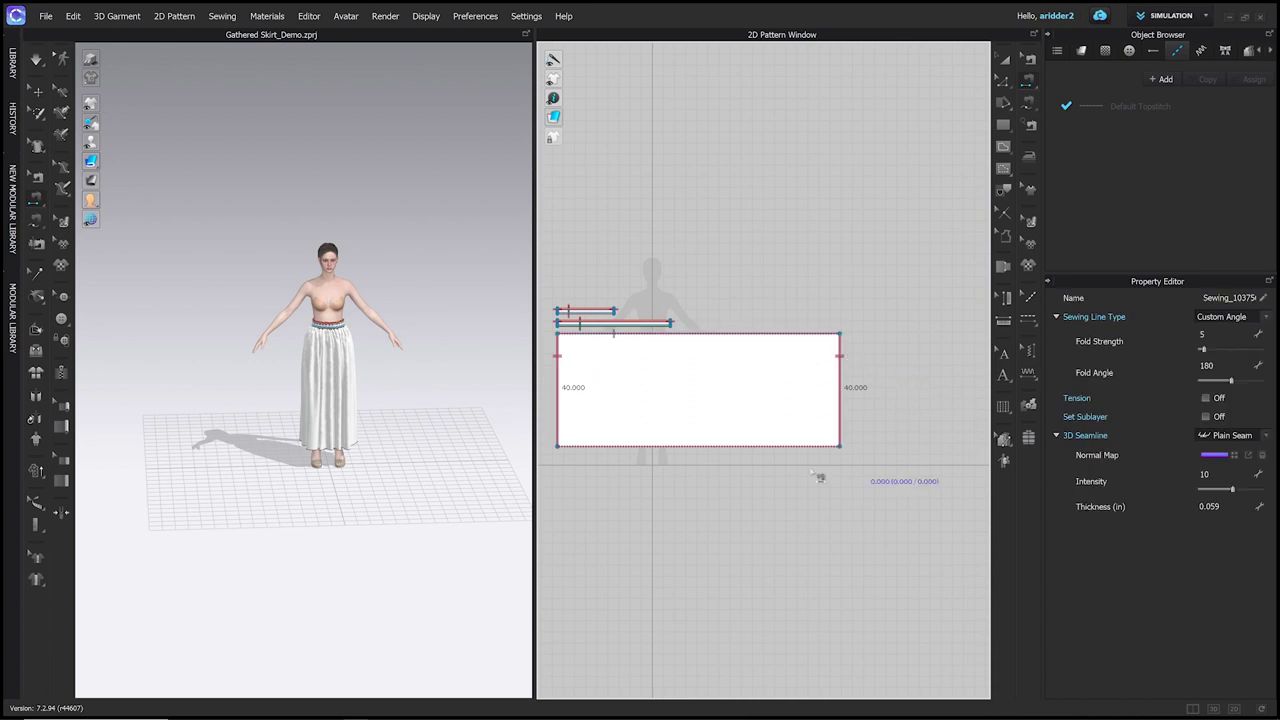
Run the simulation to close the skirt's back seam and inspect the drape from behind and from below.
{"action": "right_click_drag", "start_coordinate": [152, 436], "coordinate": [334, 420]}
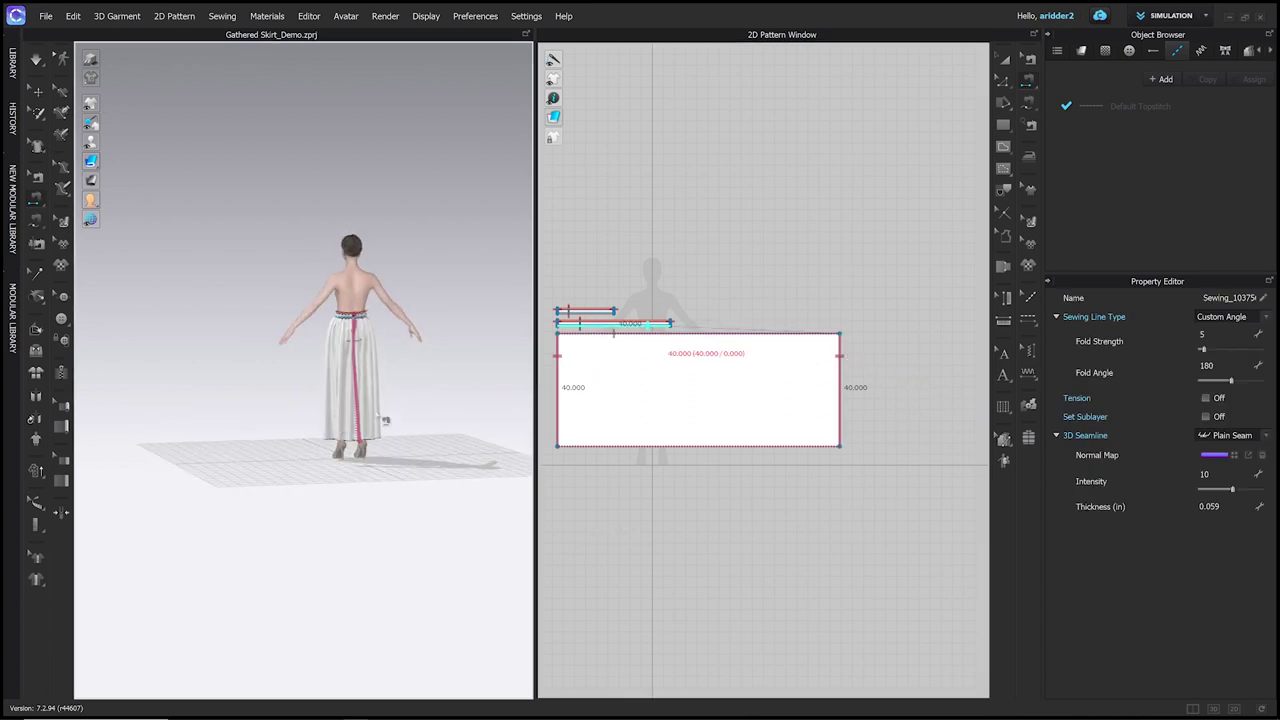
{"action": "key", "text": "a"}
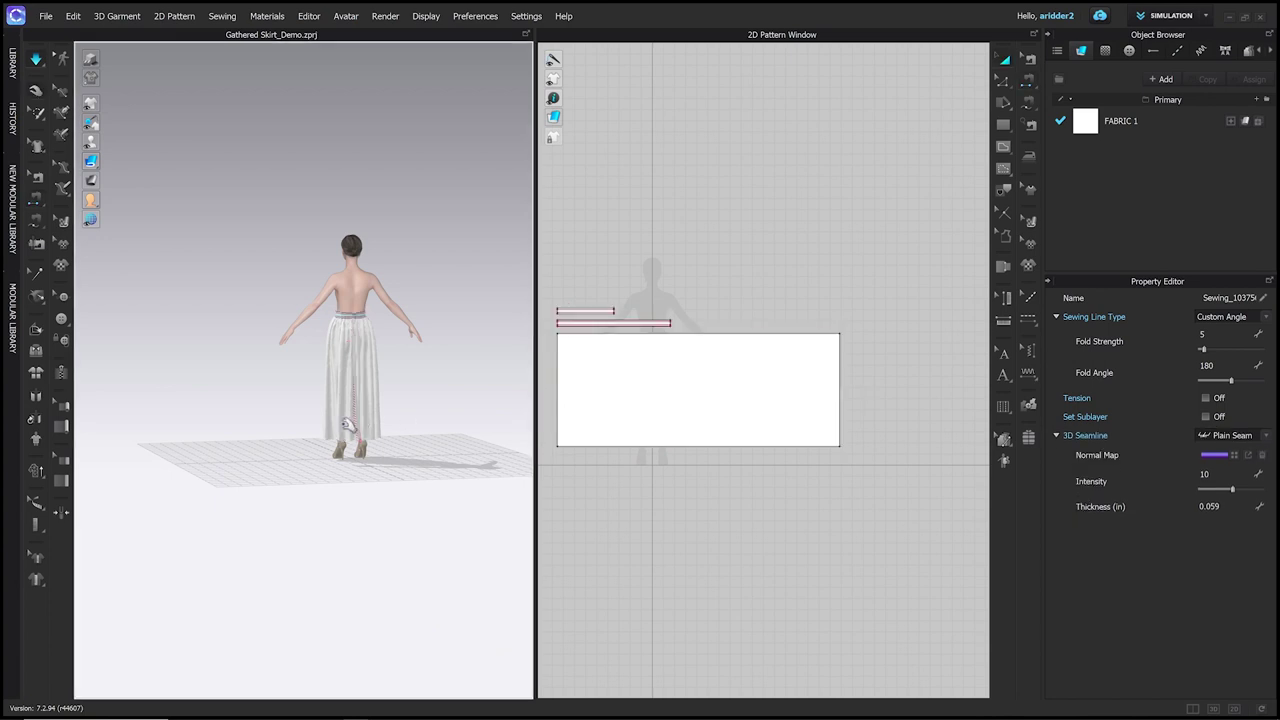
{"action": "left_click", "coordinate": [344, 424]}
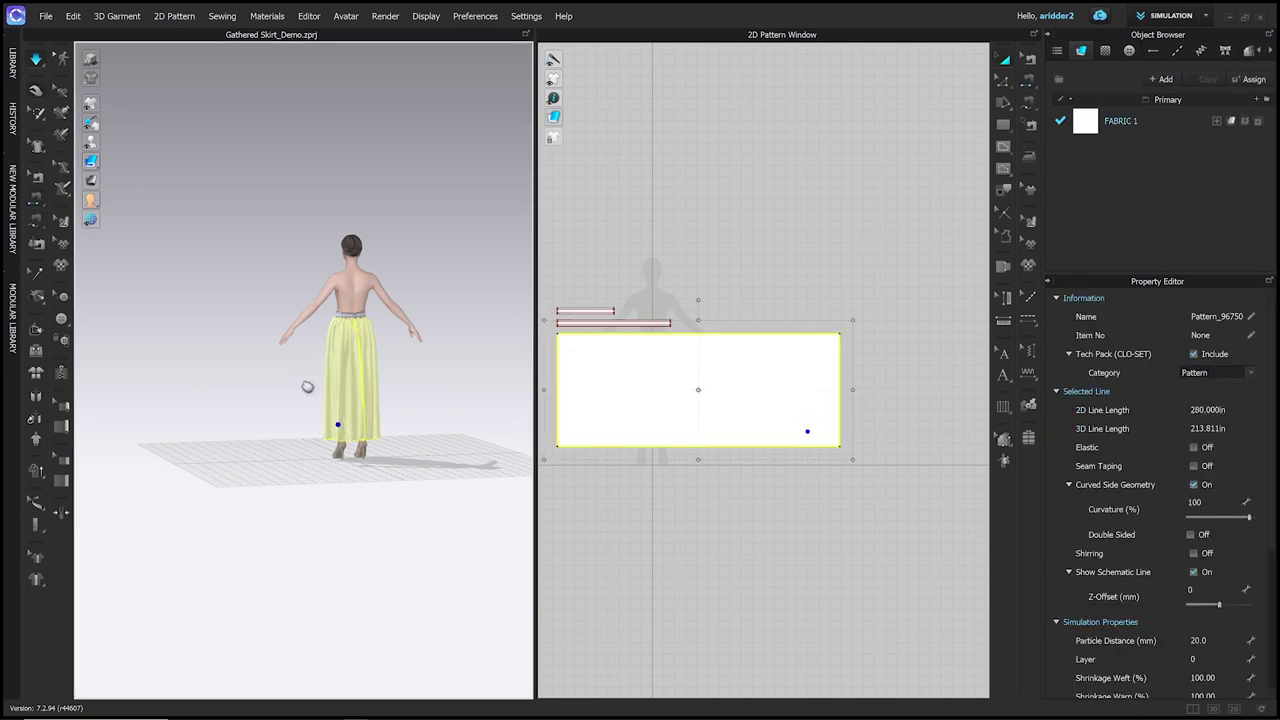
{"action": "middle_click_drag", "start_coordinate": [308, 383], "coordinate": [298, 410]}
{"action": "right_click_drag", "start_coordinate": [298, 410], "coordinate": [349, 366]}
{"action": "scroll", "coordinate": [375, 408], "scroll_direction": "up", "scroll_amount": 5}
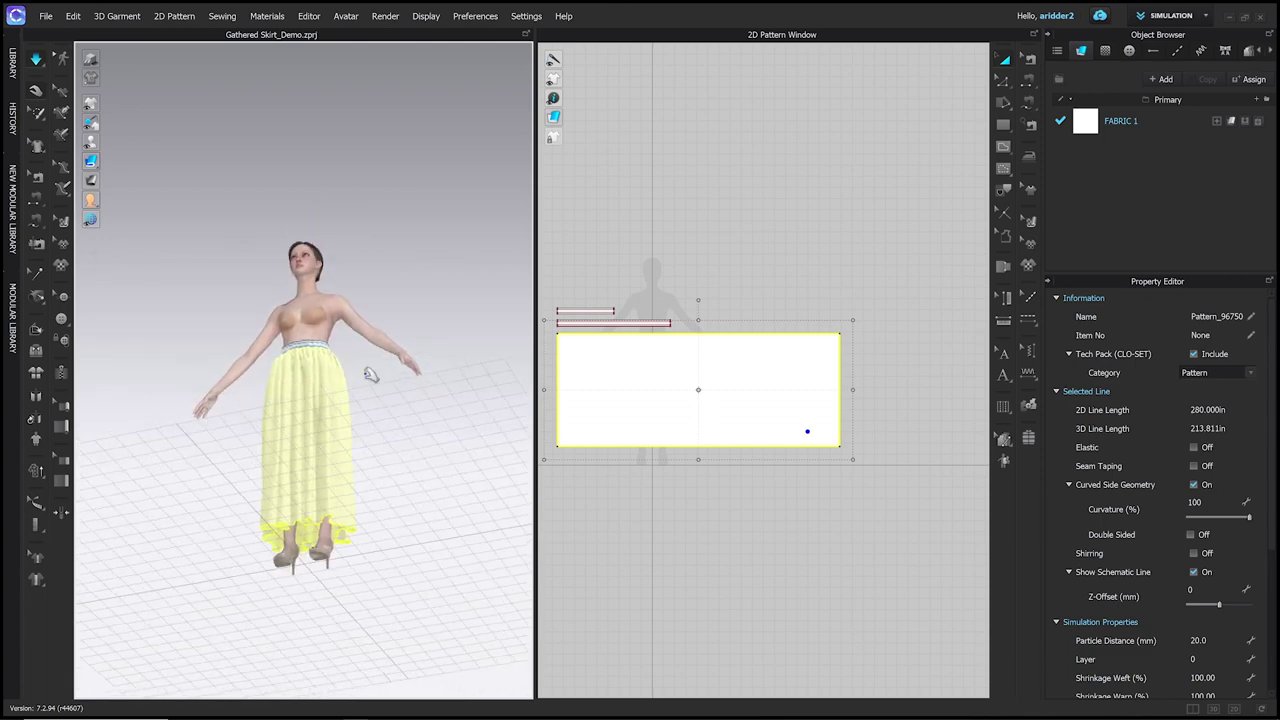
Select the skirt panel's bottom edge and check the draped hem from the front and the side.
{"action": "left_click", "coordinate": [844, 505]}
{"action": "key", "text": "z"}
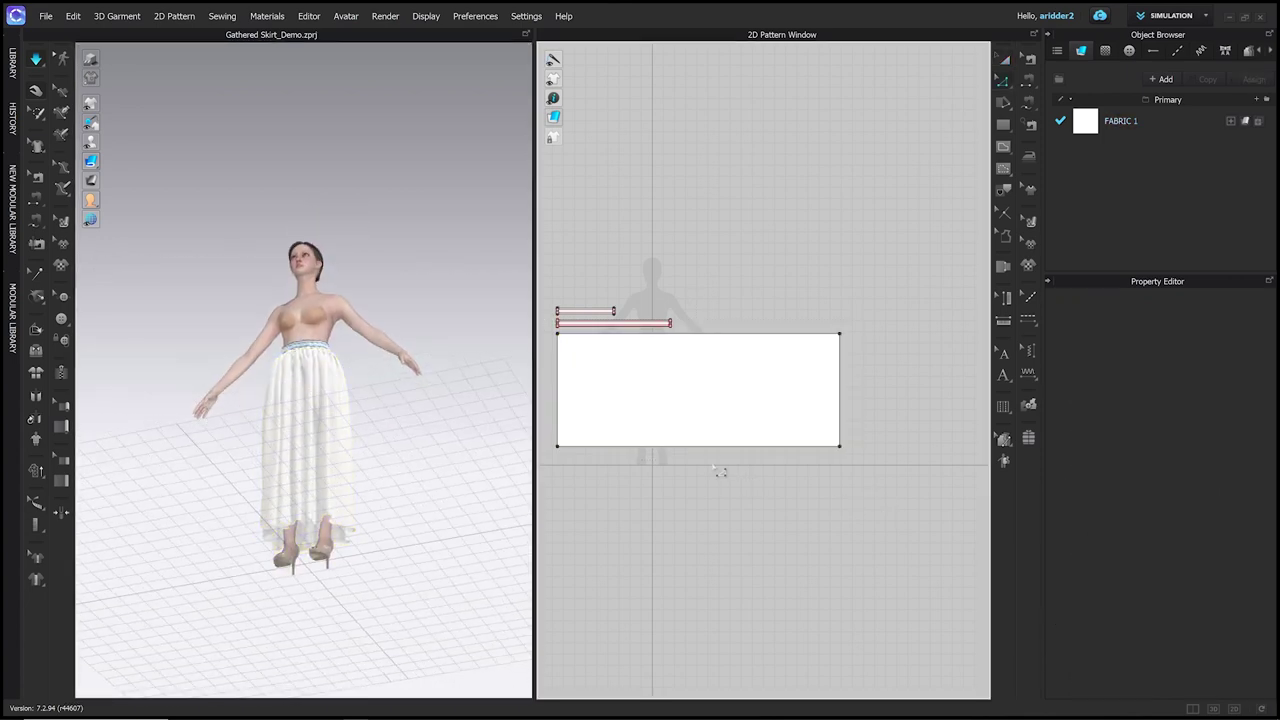
{"action": "left_click", "coordinate": [690, 449]}
{"action": "right_click_drag", "start_coordinate": [460, 436], "coordinate": [432, 443]}
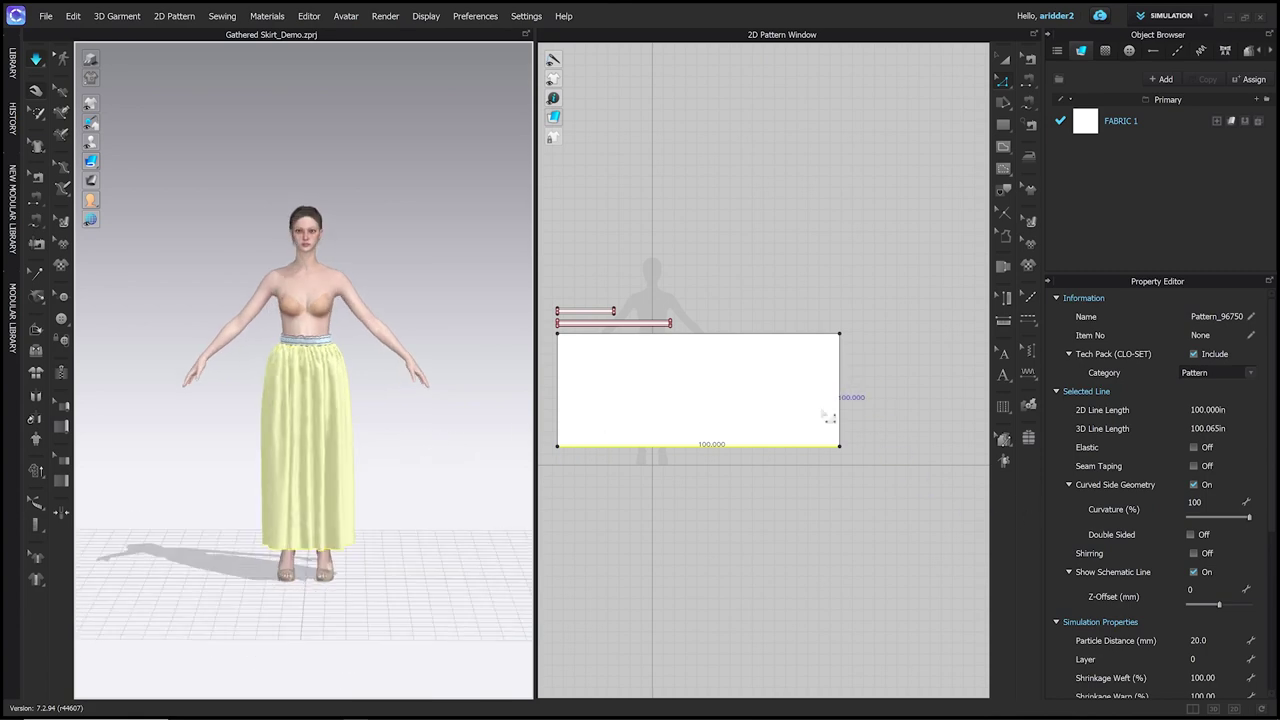
{"action": "right_click_drag", "start_coordinate": [440, 449], "coordinate": [305, 435]}
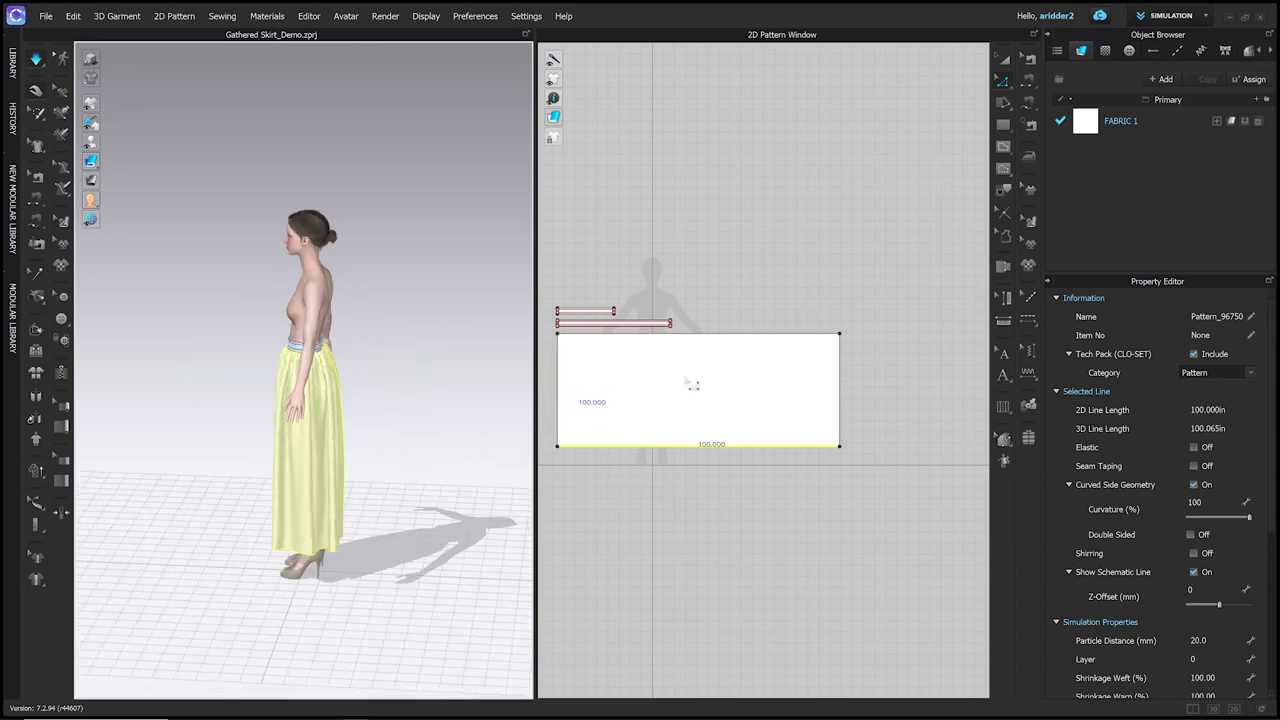
Split the skirt panel's 100 in top edge uniformly into 4 segments.
{"action": "left_click", "coordinate": [740, 488]}
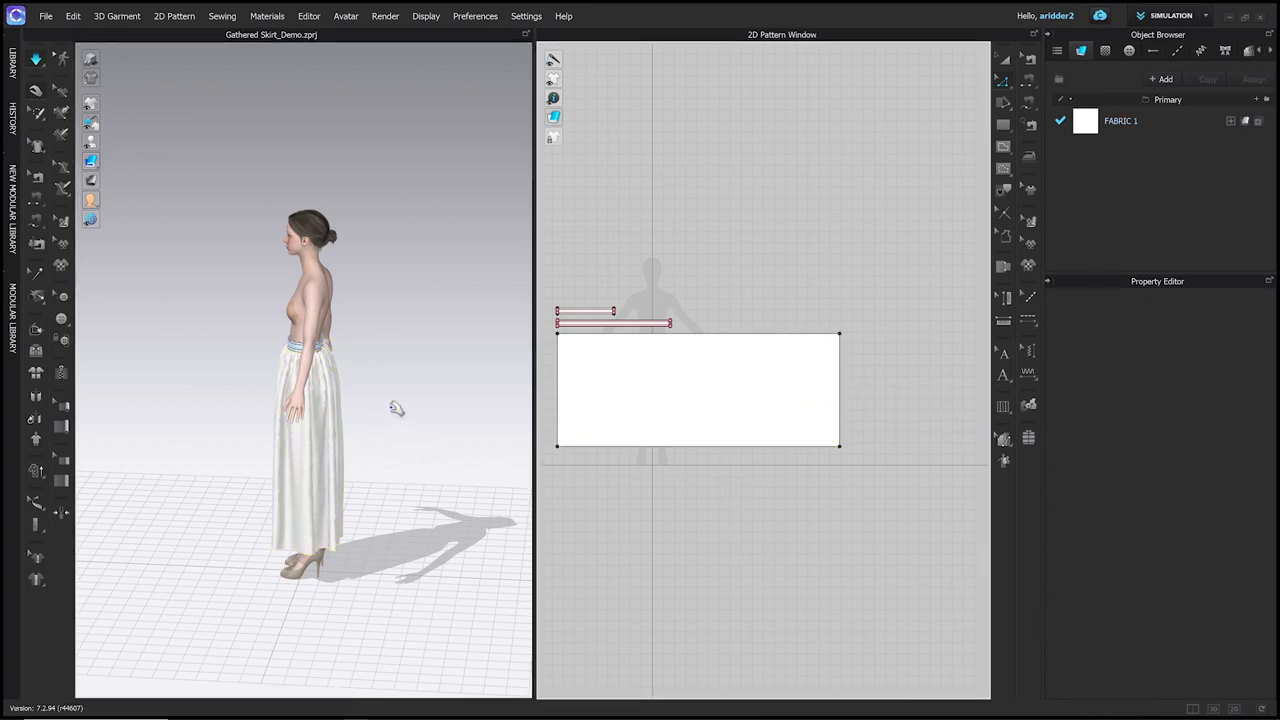
{"action": "key", "text": "2"}
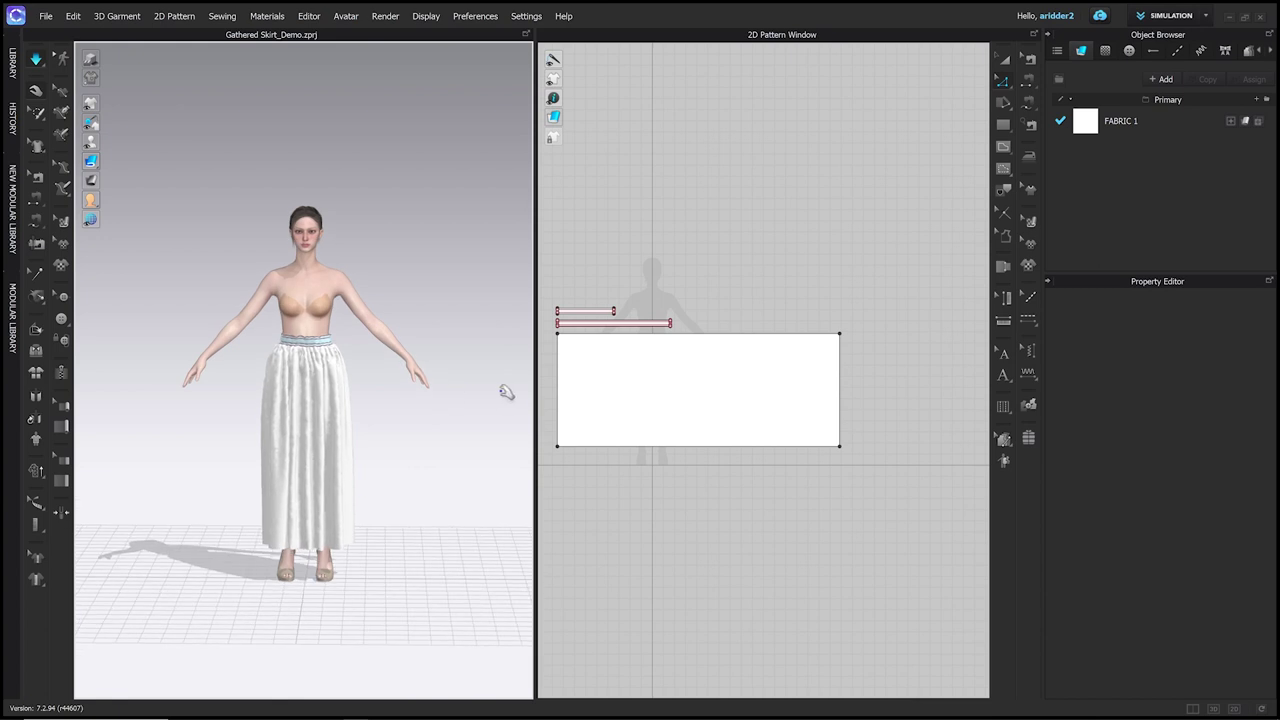
{"action": "middle_click_drag", "start_coordinate": [676, 424], "coordinate": [677, 446]}
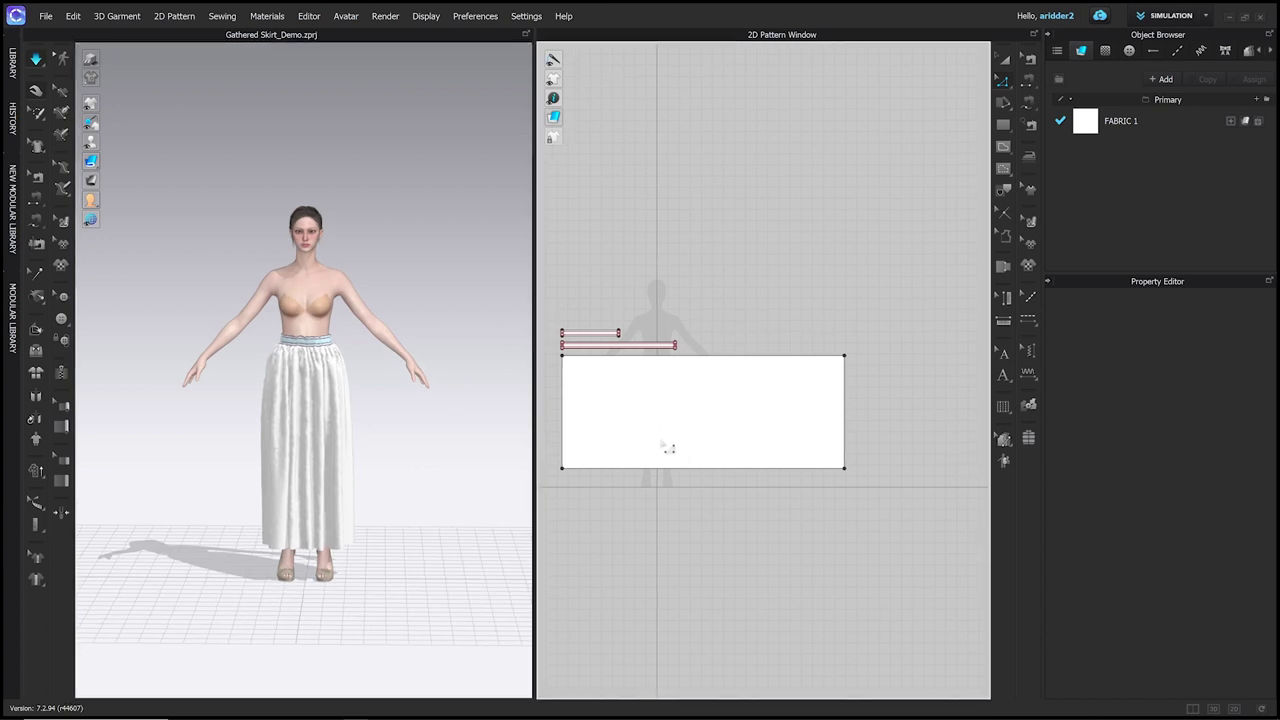
{"action": "left_click", "coordinate": [1004, 83]}
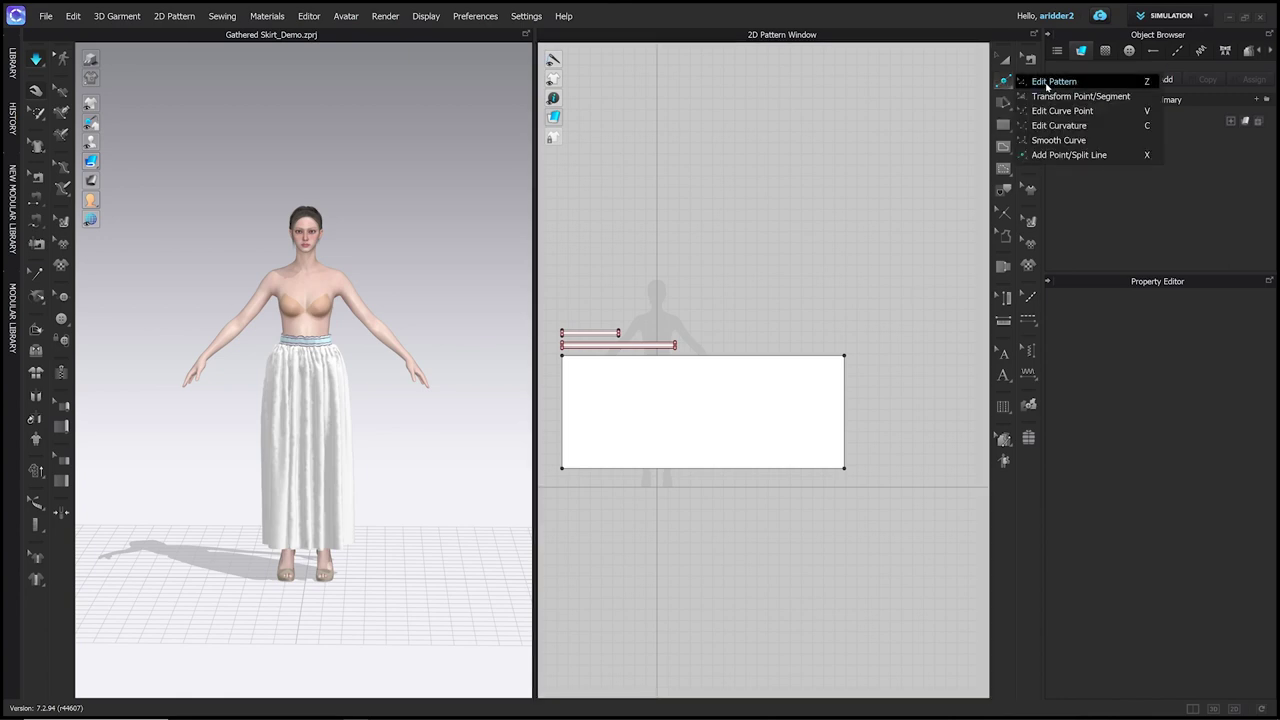
{"action": "left_click", "coordinate": [1076, 158]}
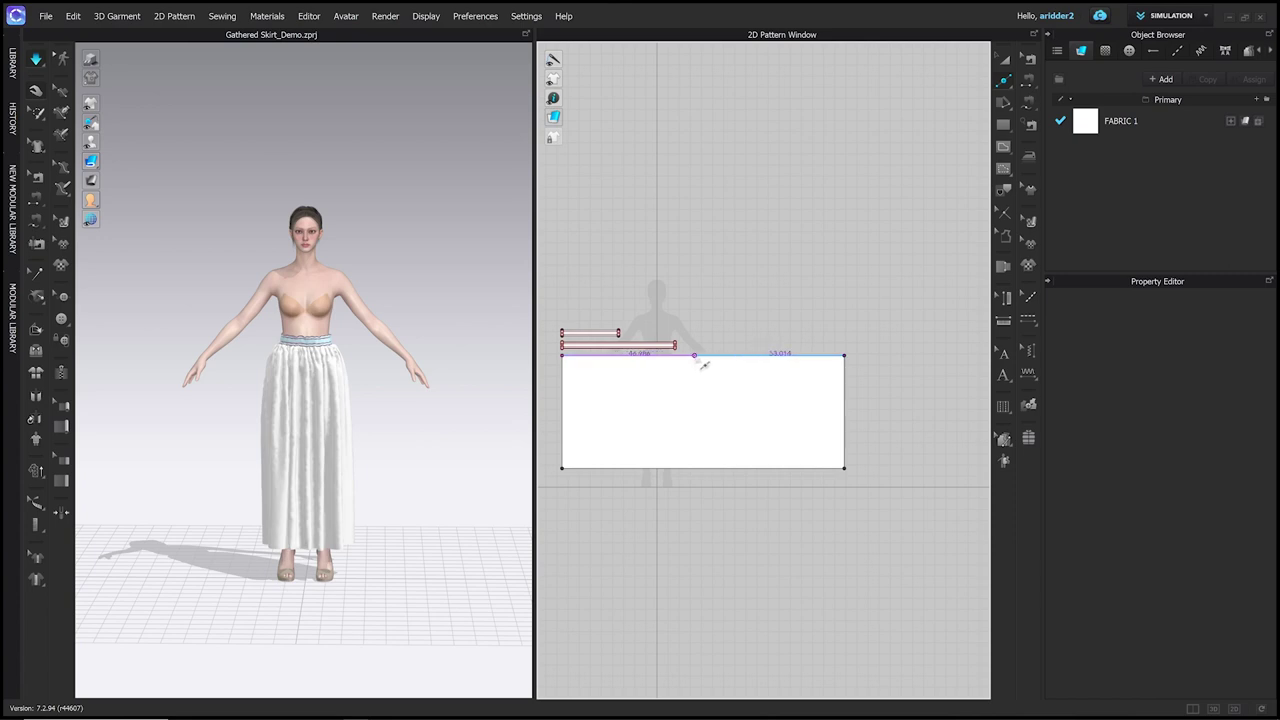
{"action": "left_click", "coordinate": [694, 356]}
{"action": "left_click_drag", "start_coordinate": [694, 201], "coordinate": [517, 266]}
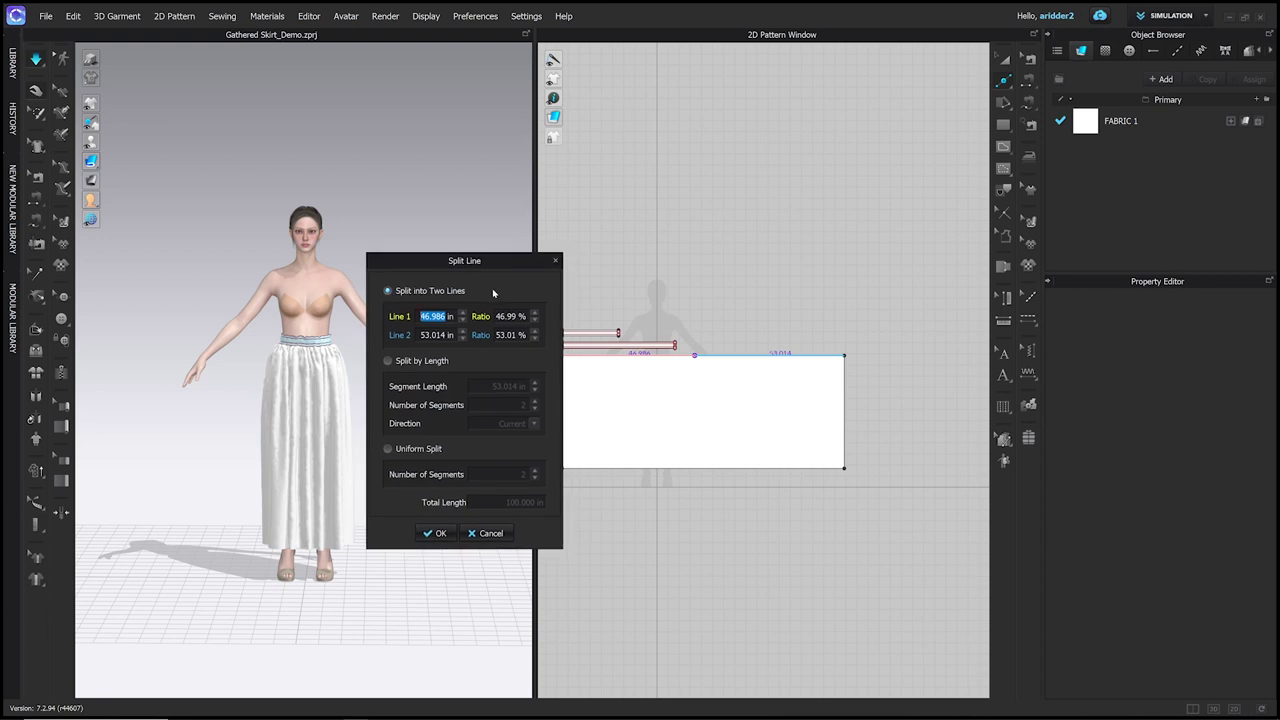
{"action": "left_click", "coordinate": [389, 449]}
{"action": "left_click", "coordinate": [535, 471]}
{"action": "left_click", "coordinate": [535, 471]}
{"action": "left_click_drag", "start_coordinate": [526, 263], "coordinate": [471, 262]}
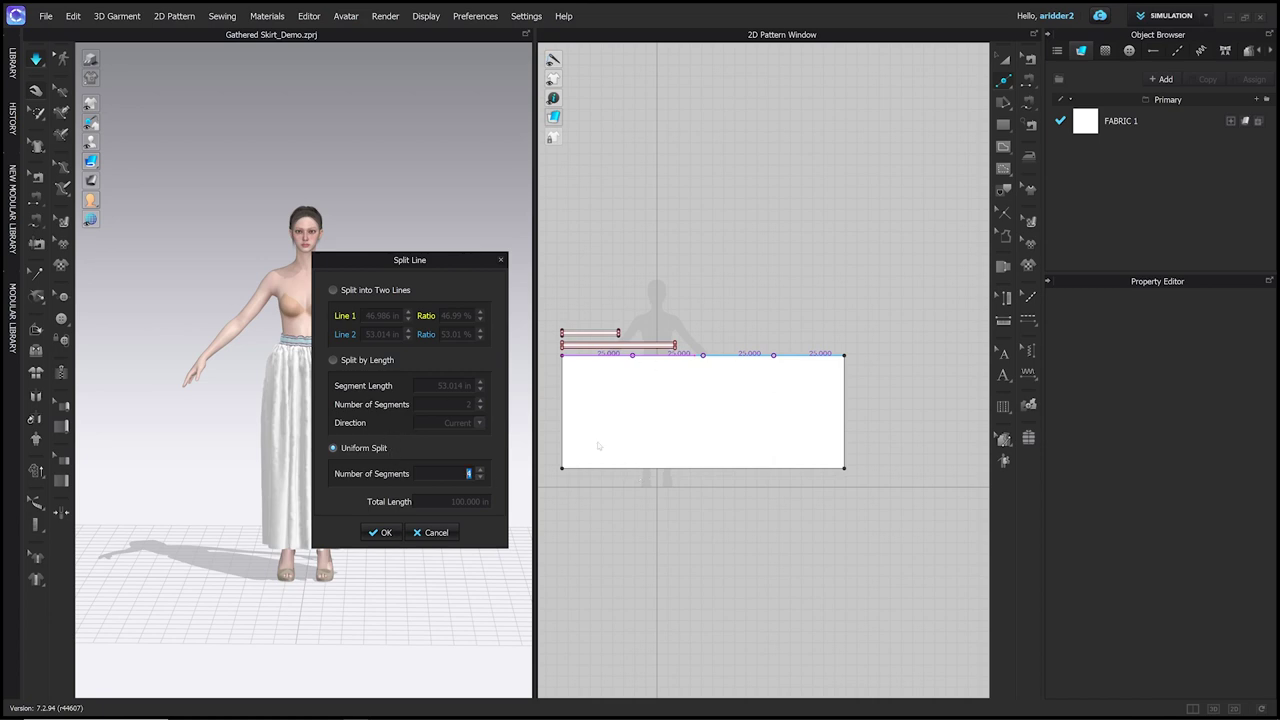
{"action": "left_click", "coordinate": [386, 532]}
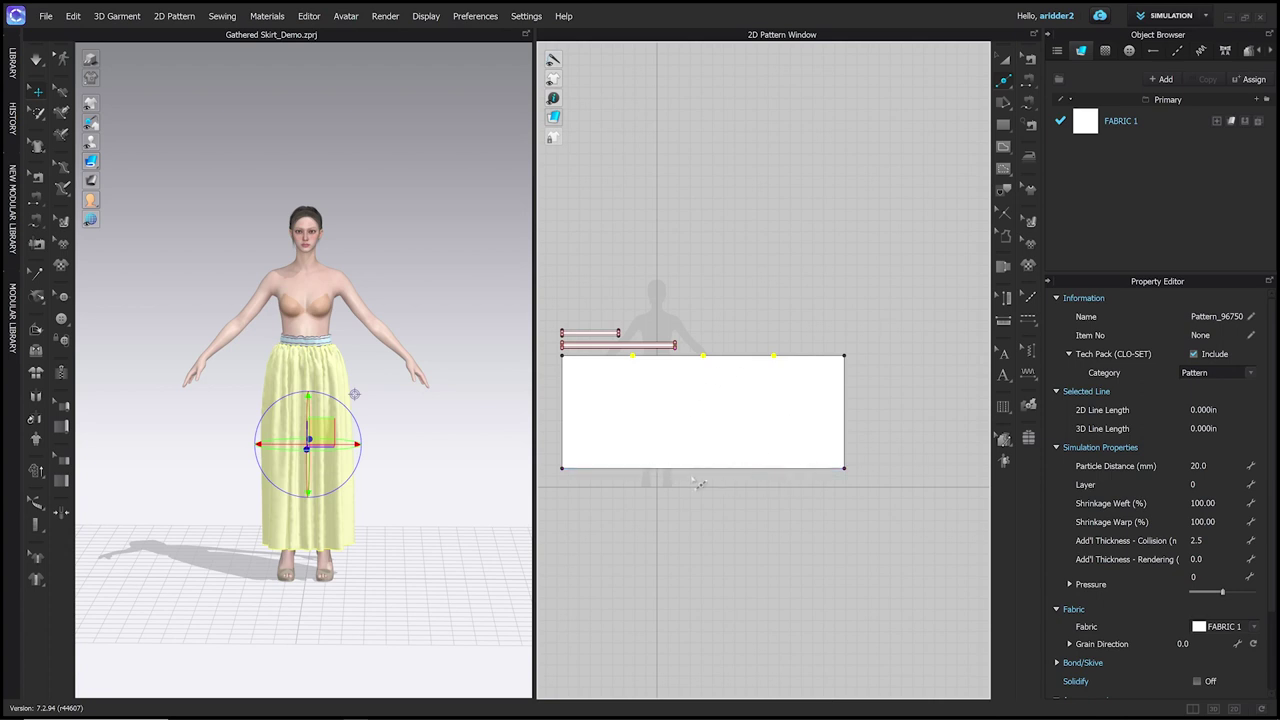
Split the skirt panel's bottom edge uniformly into 4 segments.
{"action": "left_click", "coordinate": [691, 469]}
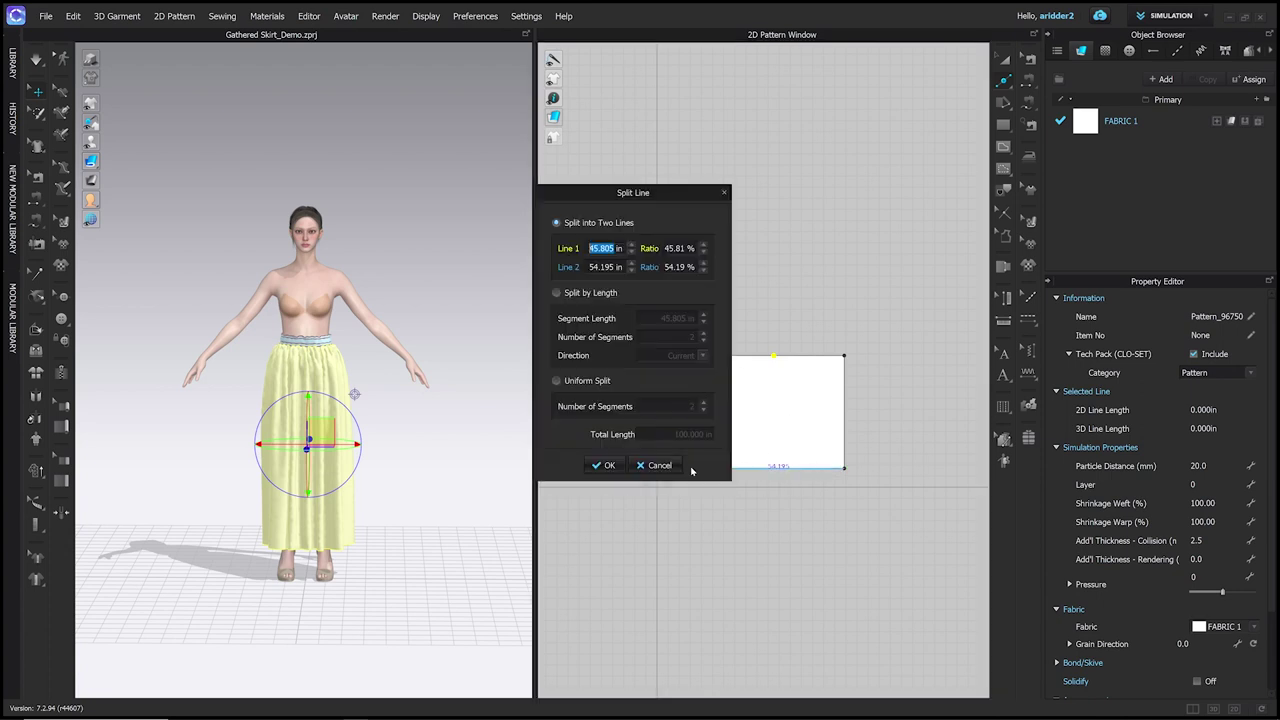
{"action": "left_click_drag", "start_coordinate": [678, 199], "coordinate": [480, 237]}
{"action": "left_click", "coordinate": [358, 418]}
{"action": "left_click", "coordinate": [506, 440]}
{"action": "left_click", "coordinate": [506, 441]}
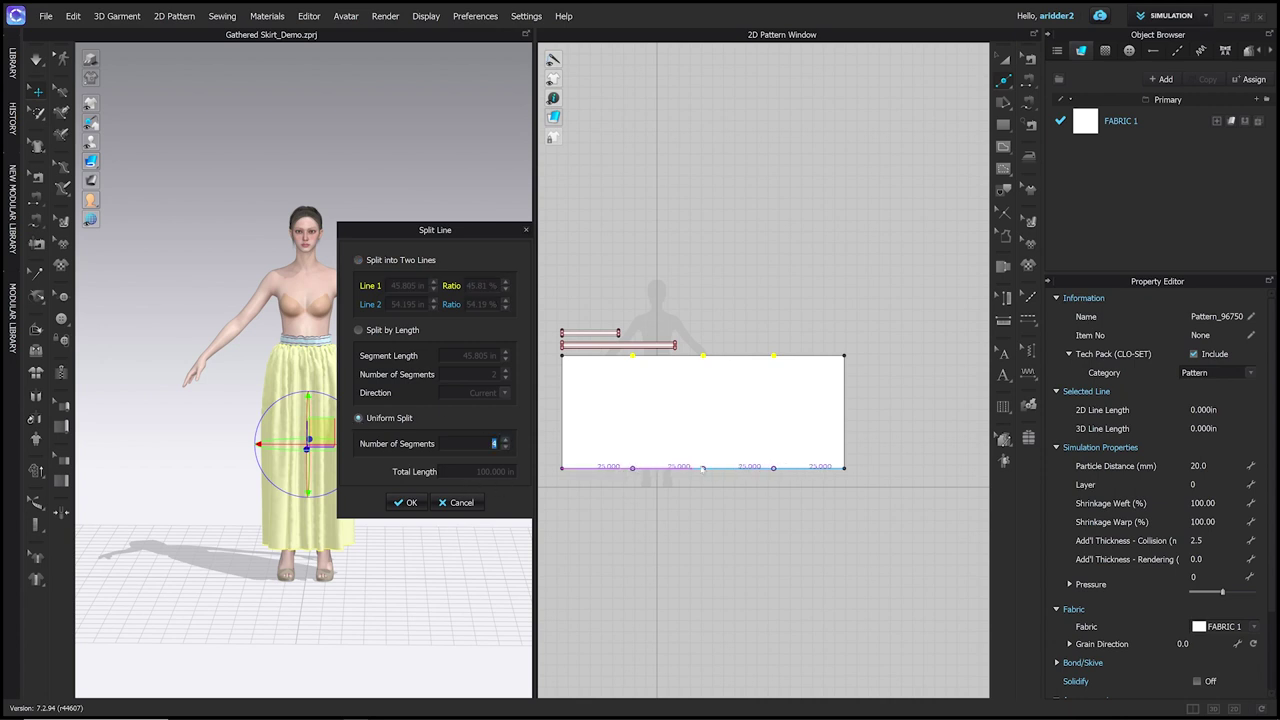
{"action": "left_click", "coordinate": [408, 502]}
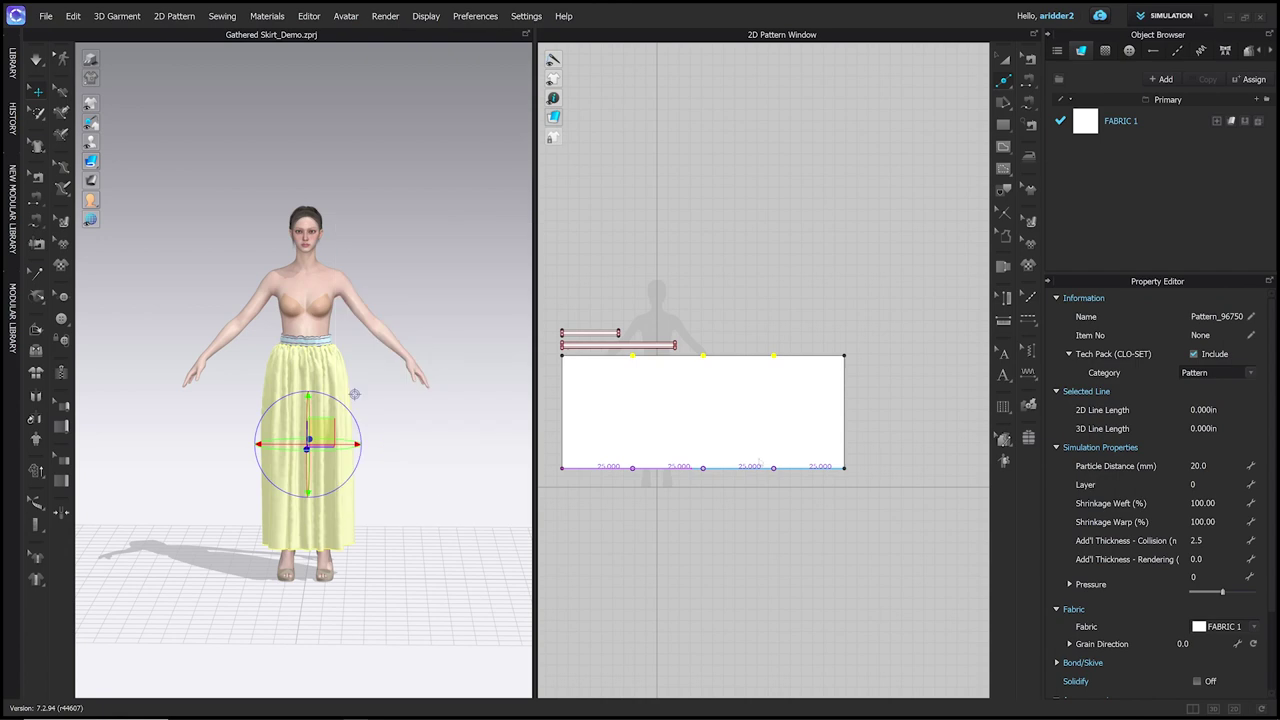
Annotate the split points 1, 2 and 3 along the panel's top edge and 4, 5 and 6 along its bottom edge.
{"action": "left_click", "coordinate": [1003, 378]}
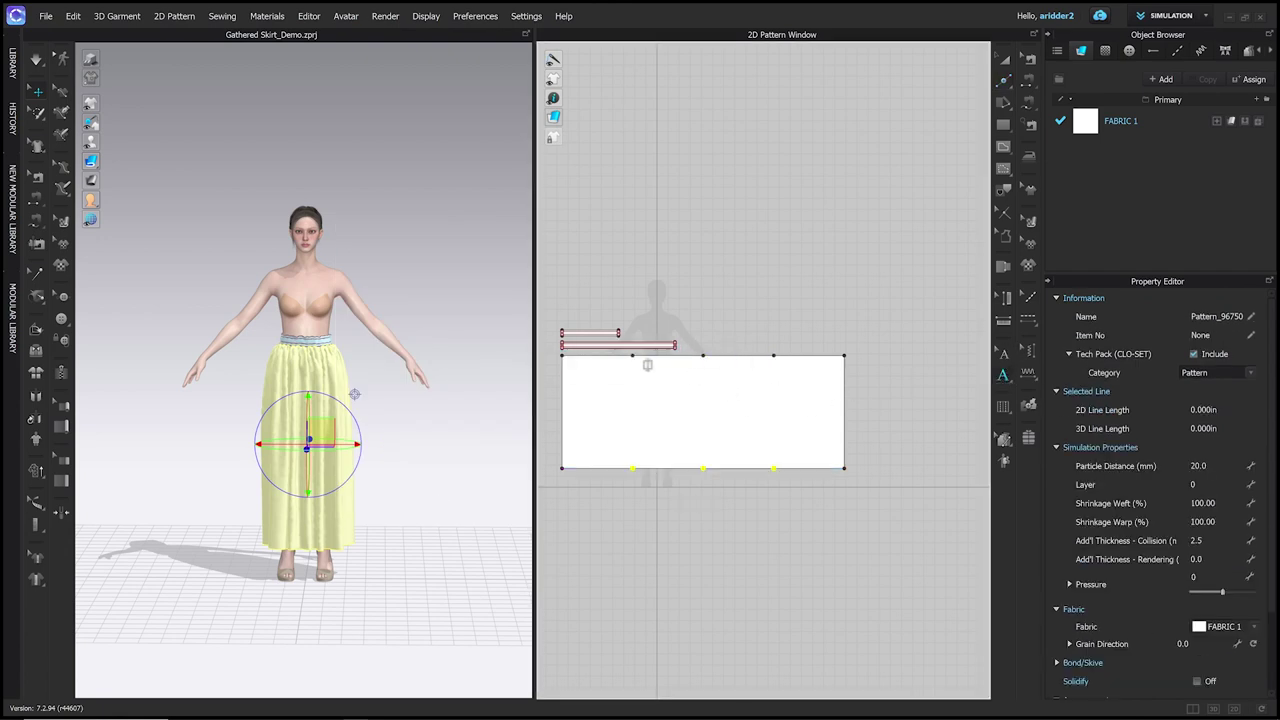
{"action": "scroll", "coordinate": [636, 367], "scroll_direction": "up", "scroll_amount": 2}
{"action": "left_click", "coordinate": [866, 541]}
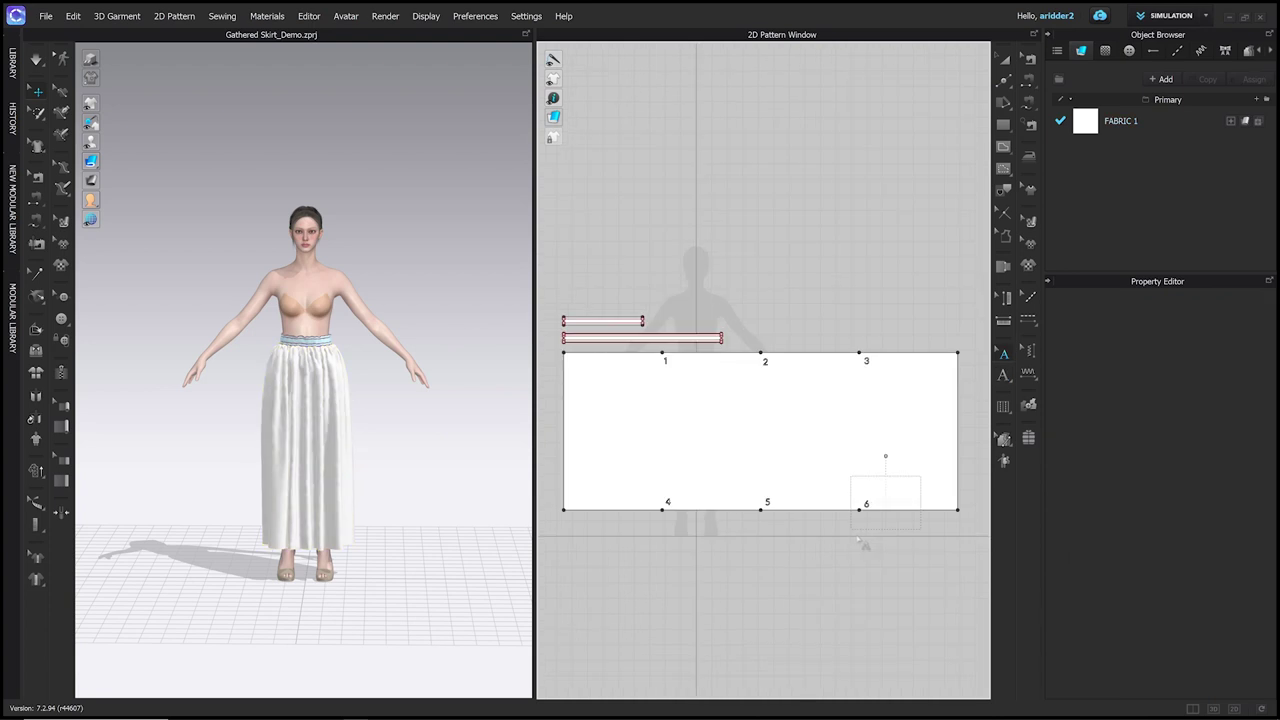
{"action": "key", "text": "a"}
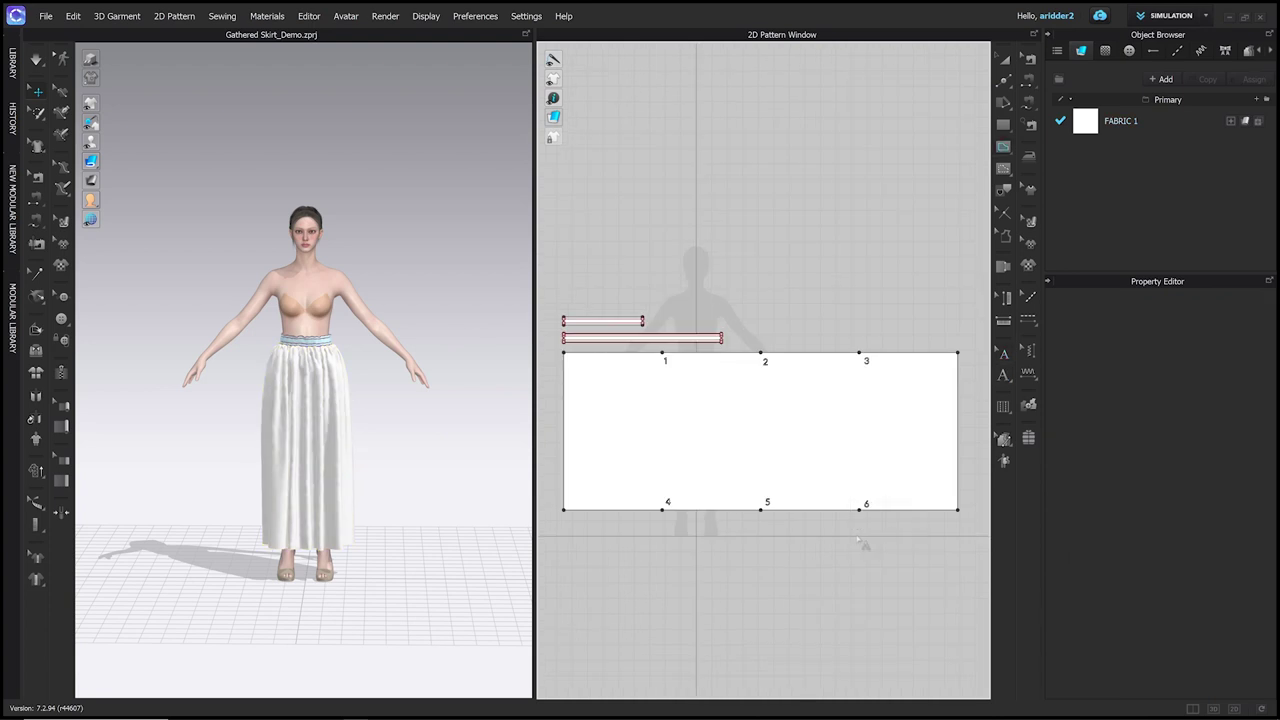
Draw two vertical internal lines across the skirt panel, from point 1 to point 4 and from point 3 to point 6.
{"action": "left_click", "coordinate": [1004, 148]}
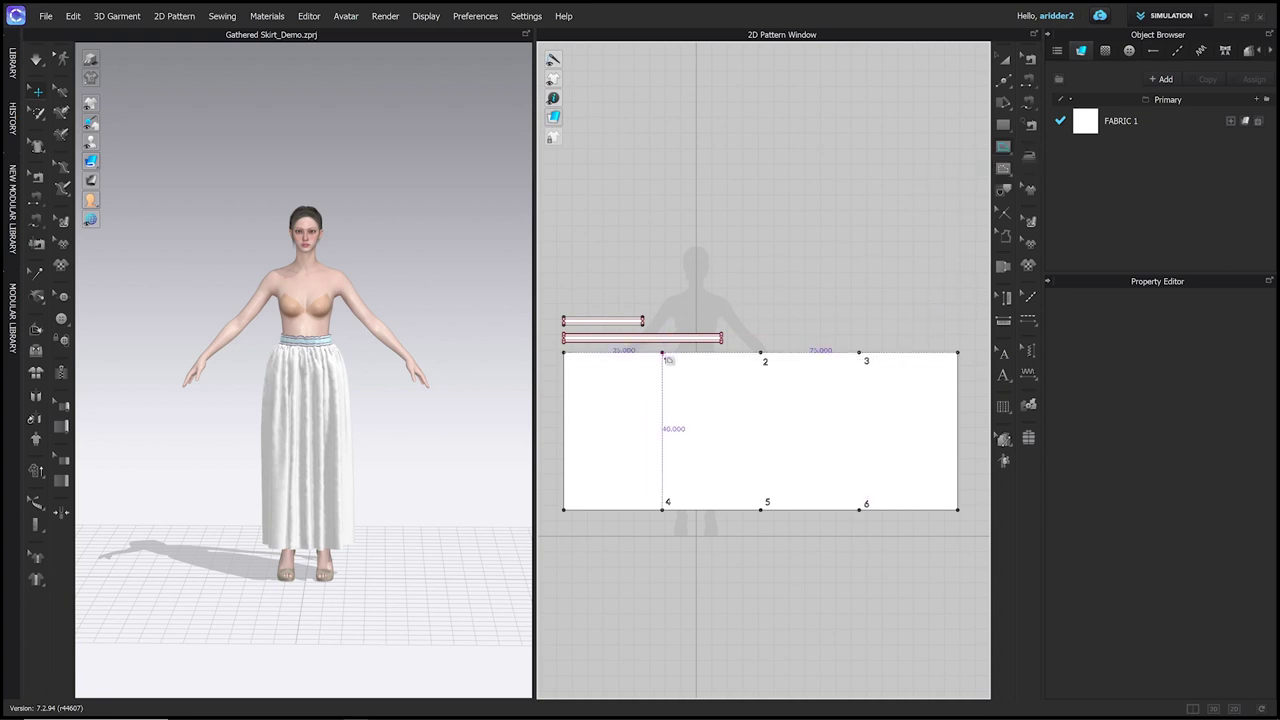
{"action": "left_click", "coordinate": [663, 354]}
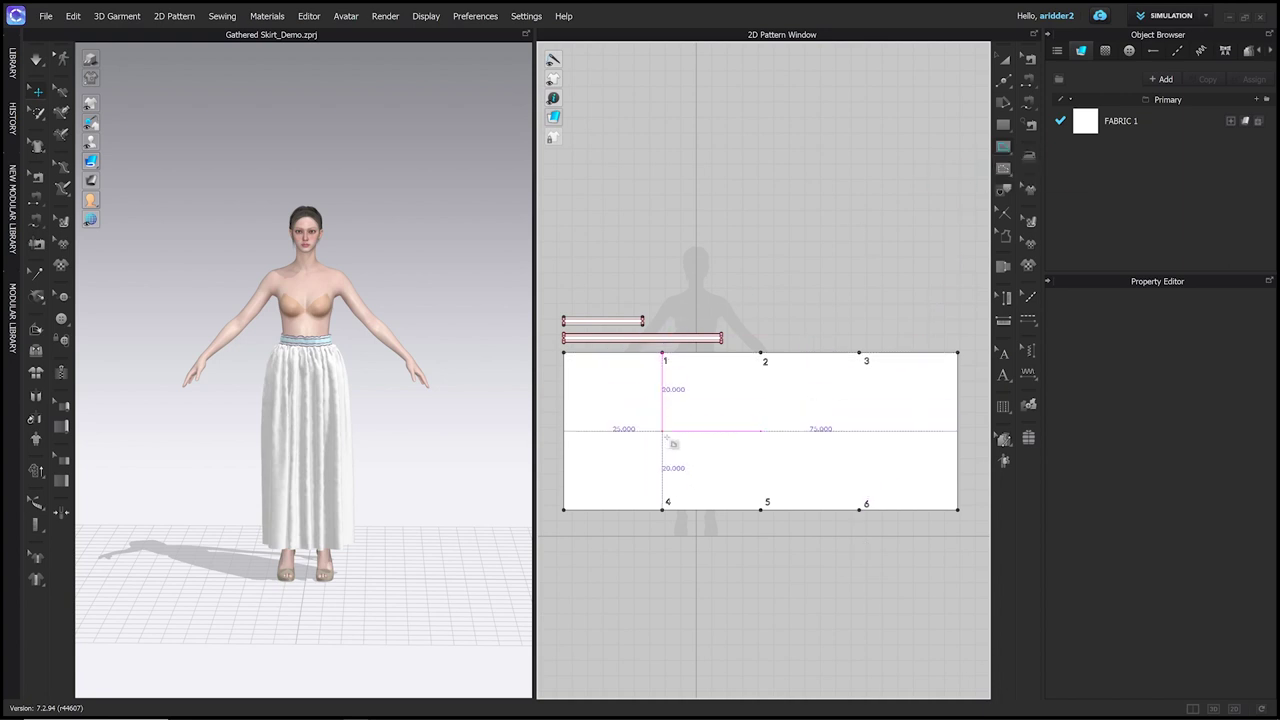
{"action": "double_click", "coordinate": [663, 510]}
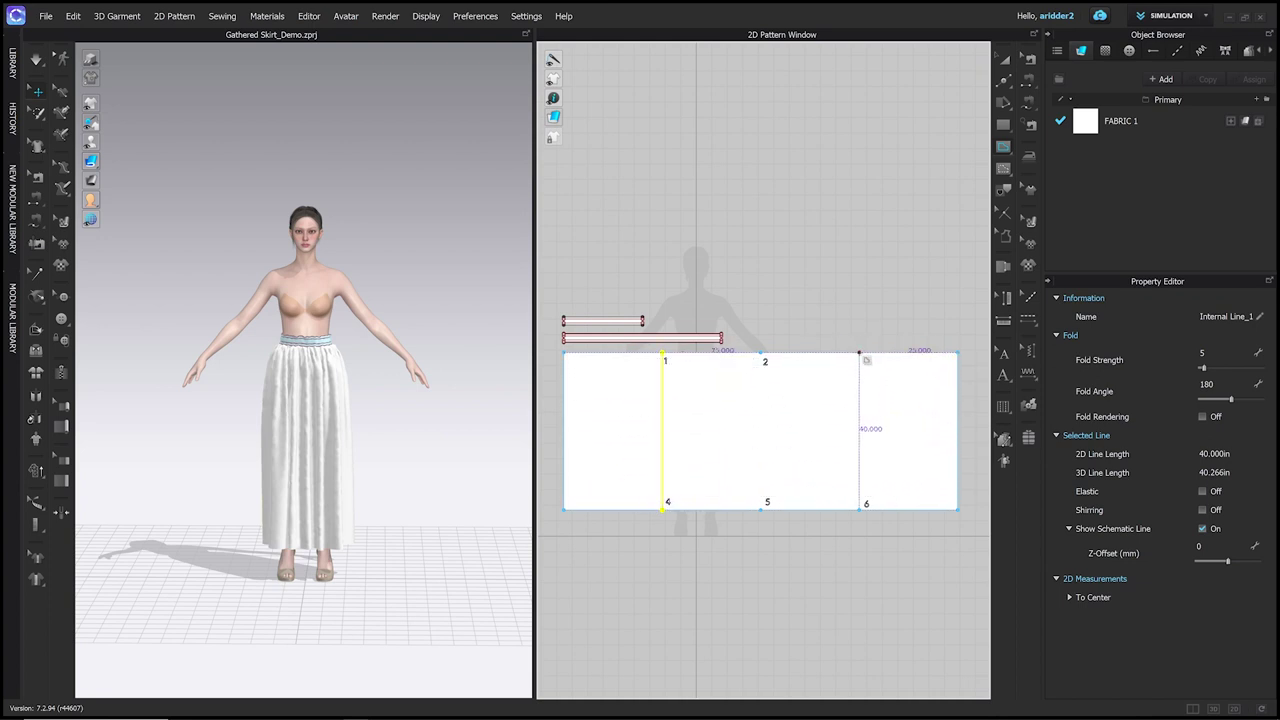
{"action": "left_click", "coordinate": [859, 353]}
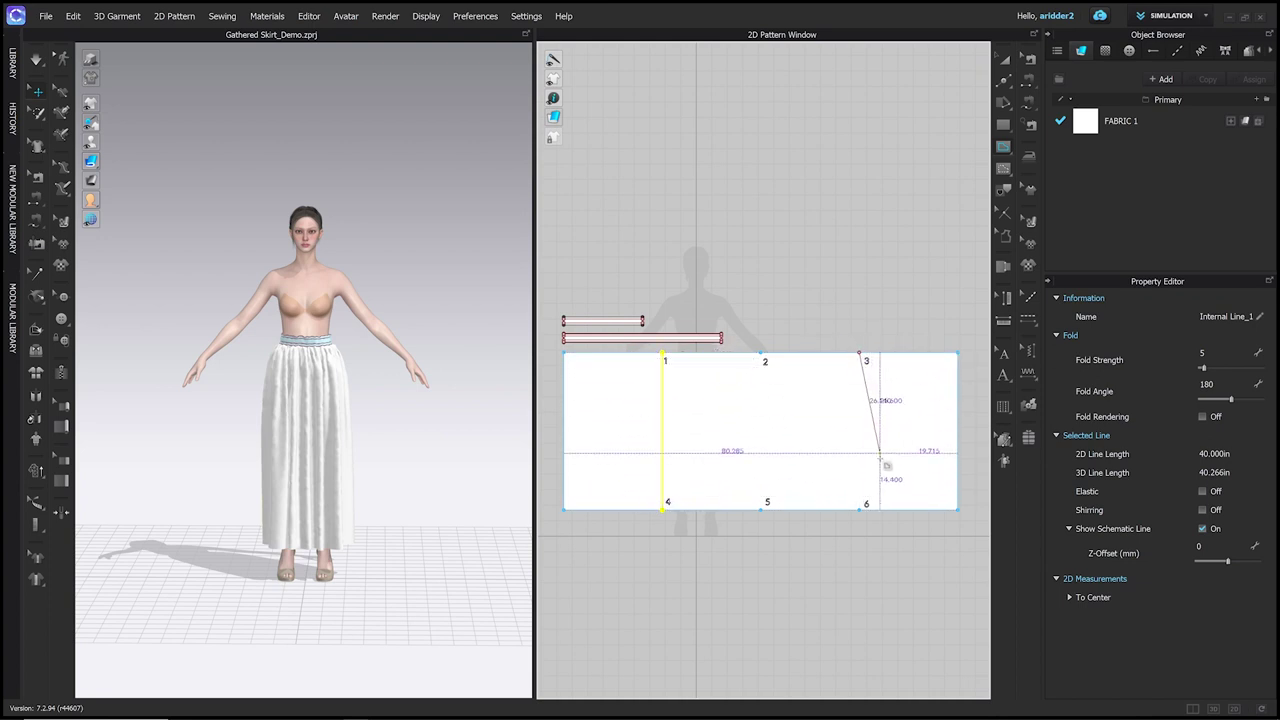
{"action": "left_click", "coordinate": [860, 509]}
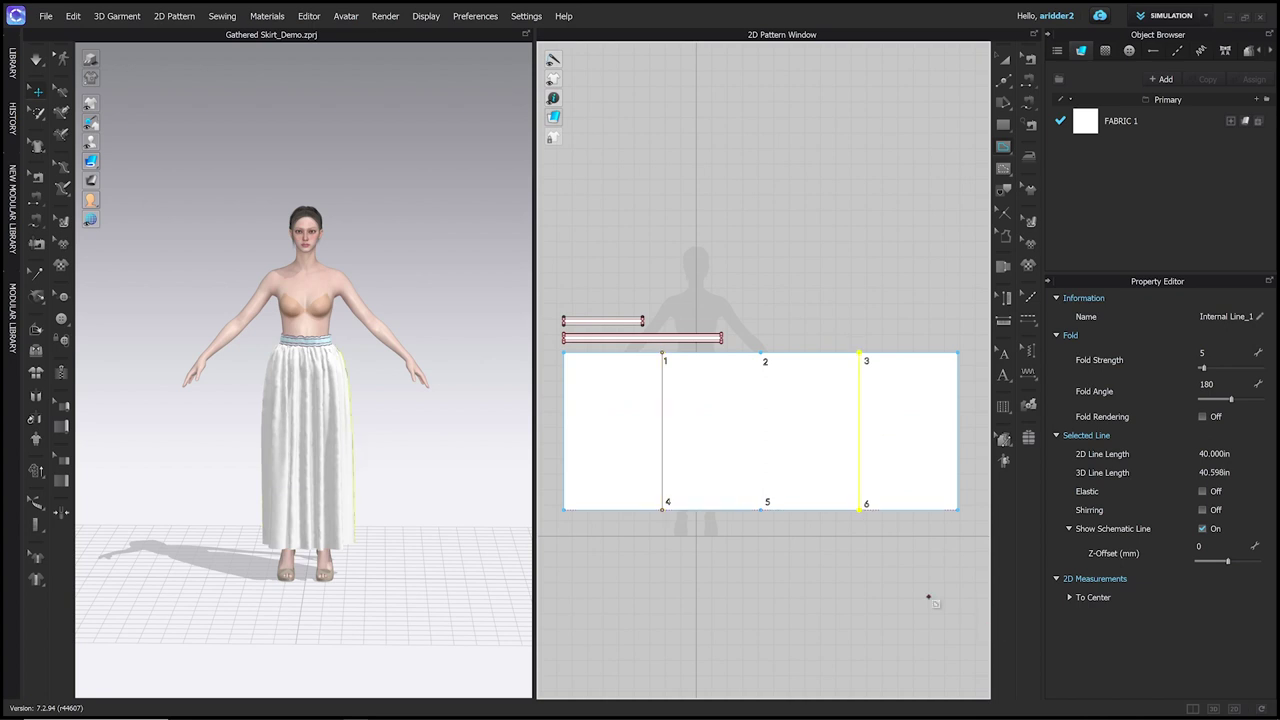
Select both vertical internal lines and apply Cut & Sew to divide the skirt into a center panel and two outer panels.
{"action": "key", "text": "a"}
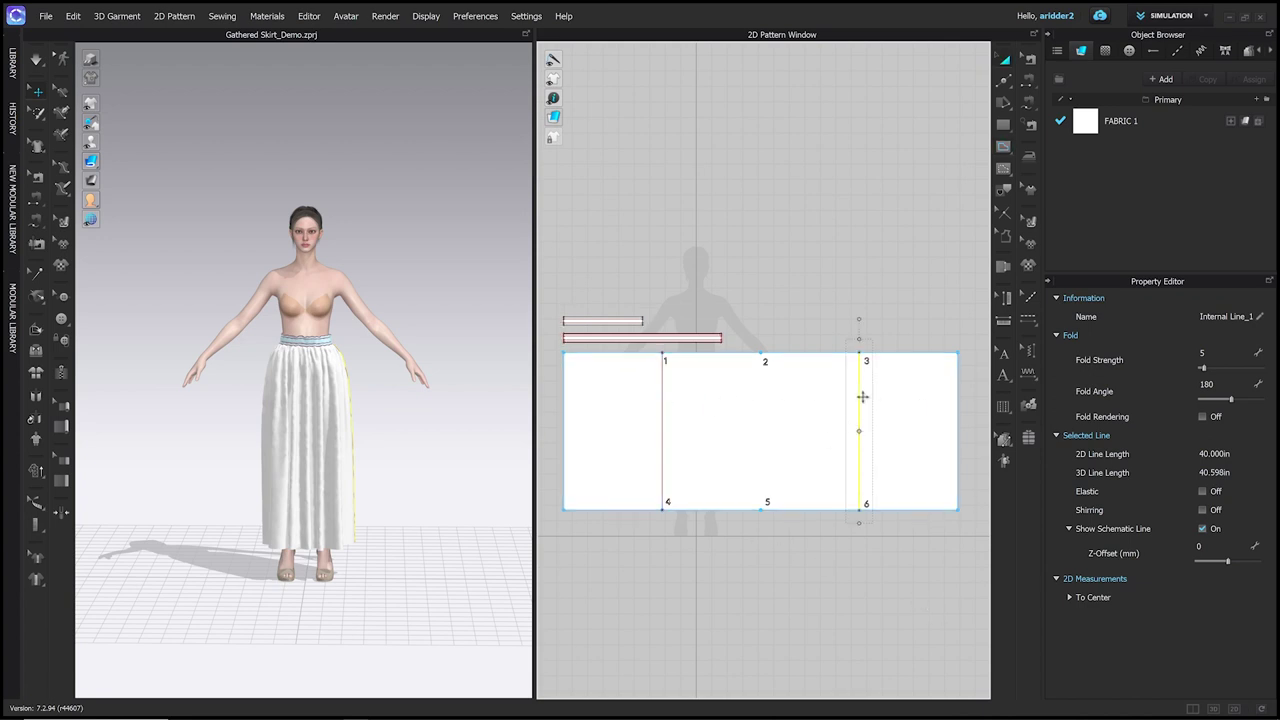
{"action": "left_click", "coordinate": [662, 396], "text": "shift"}
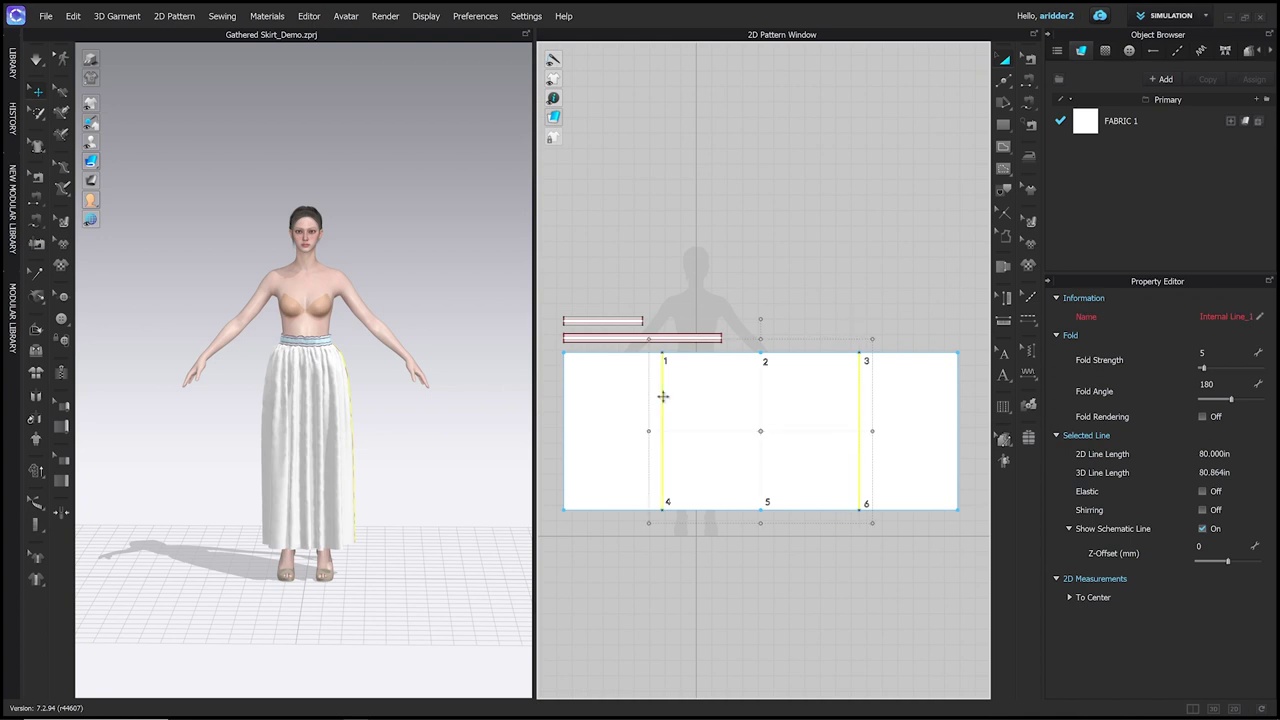
{"action": "right_click", "coordinate": [662, 396]}
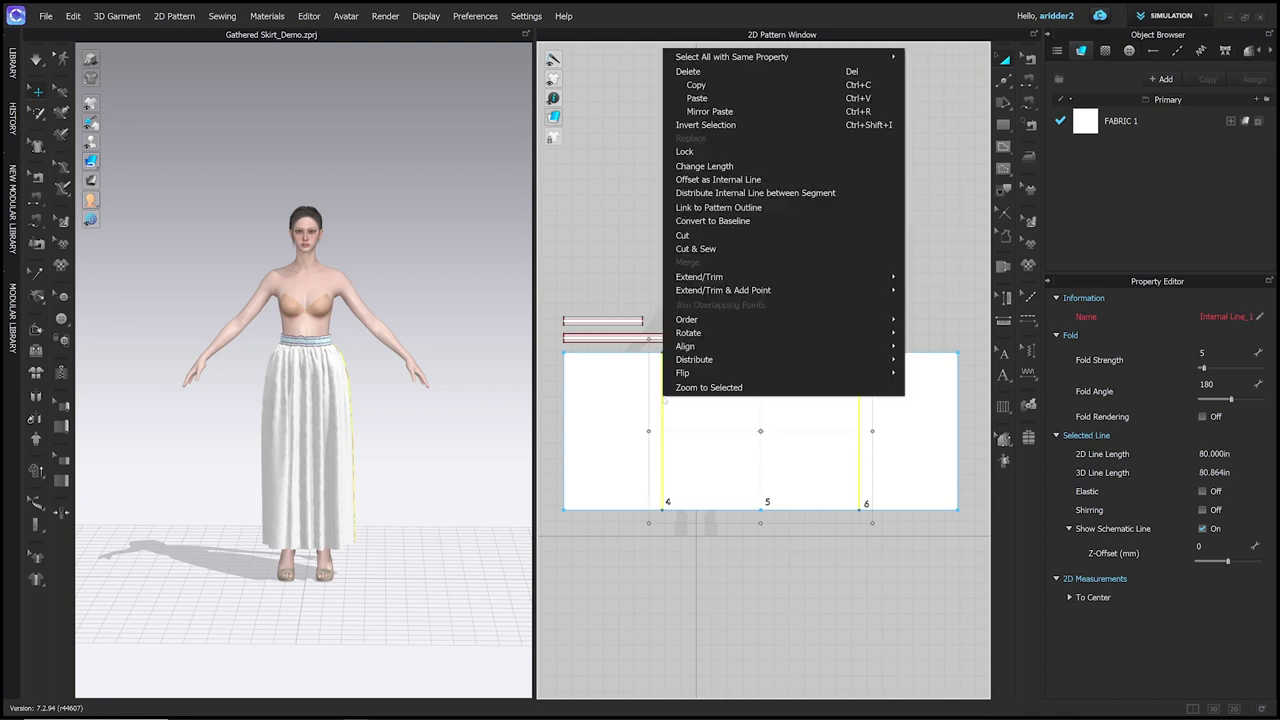
{"action": "left_click", "coordinate": [697, 249]}
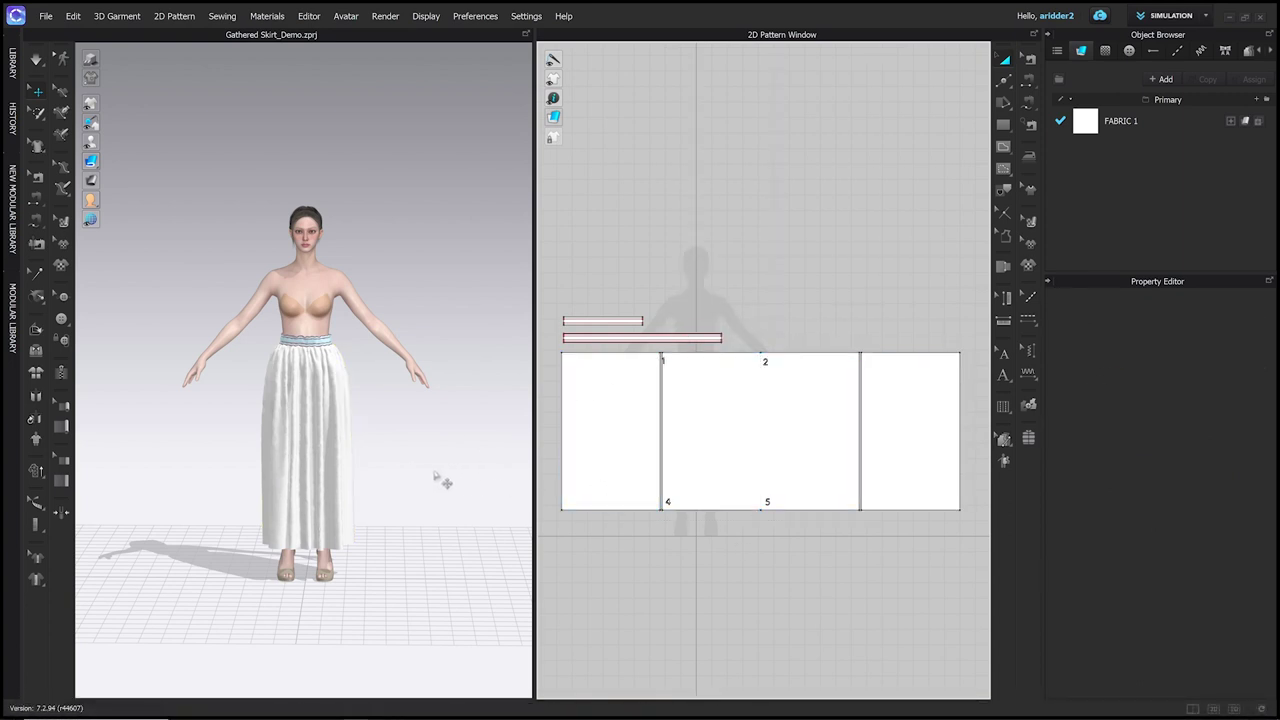
Check the skirt's new side seam from the side and measure the combined length of the center panel's two top-edge segments.
{"action": "right_click_drag", "start_coordinate": [418, 474], "coordinate": [371, 471]}
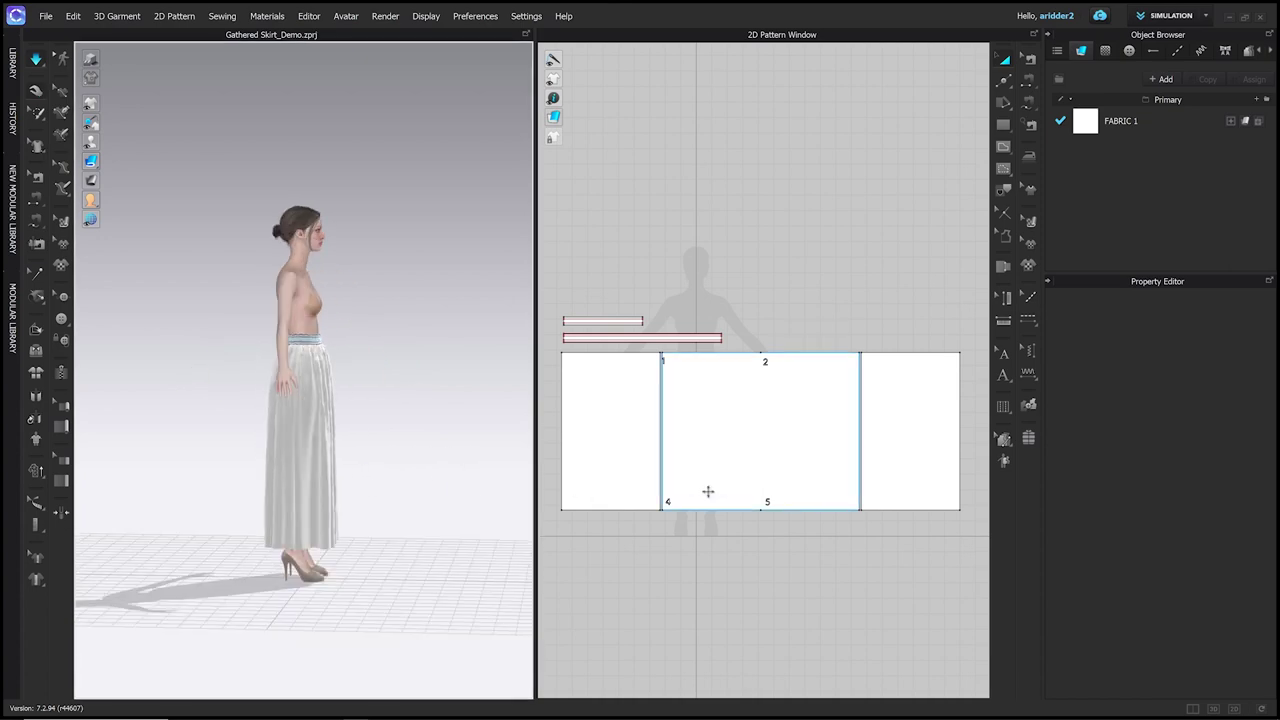
{"action": "key", "text": "z"}
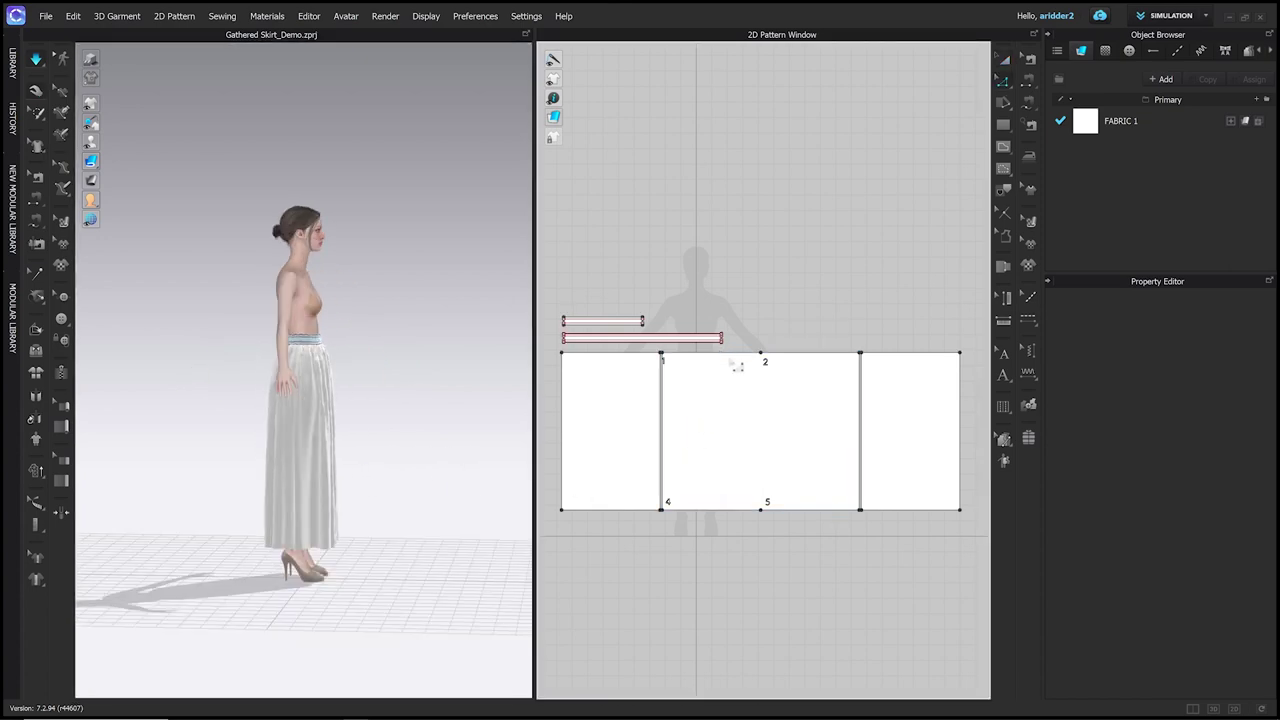
{"action": "right_click_drag", "start_coordinate": [823, 363], "coordinate": [819, 374]}
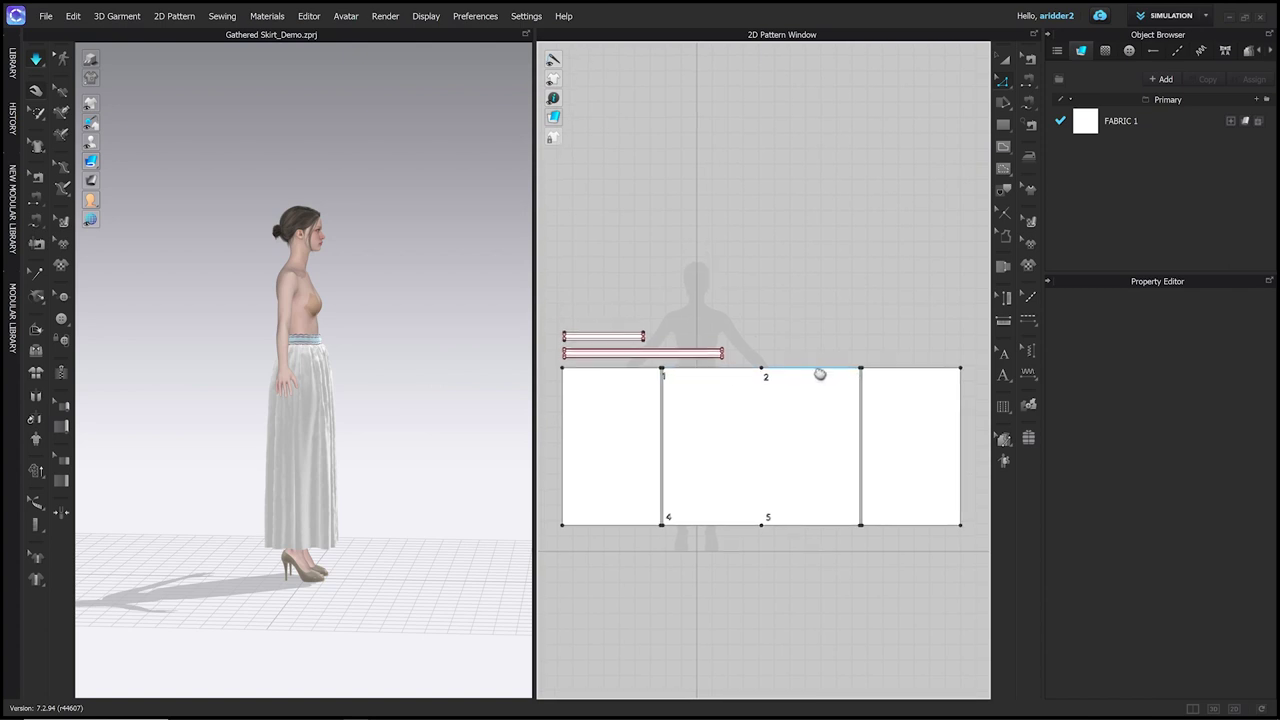
{"action": "left_click", "coordinate": [758, 370]}
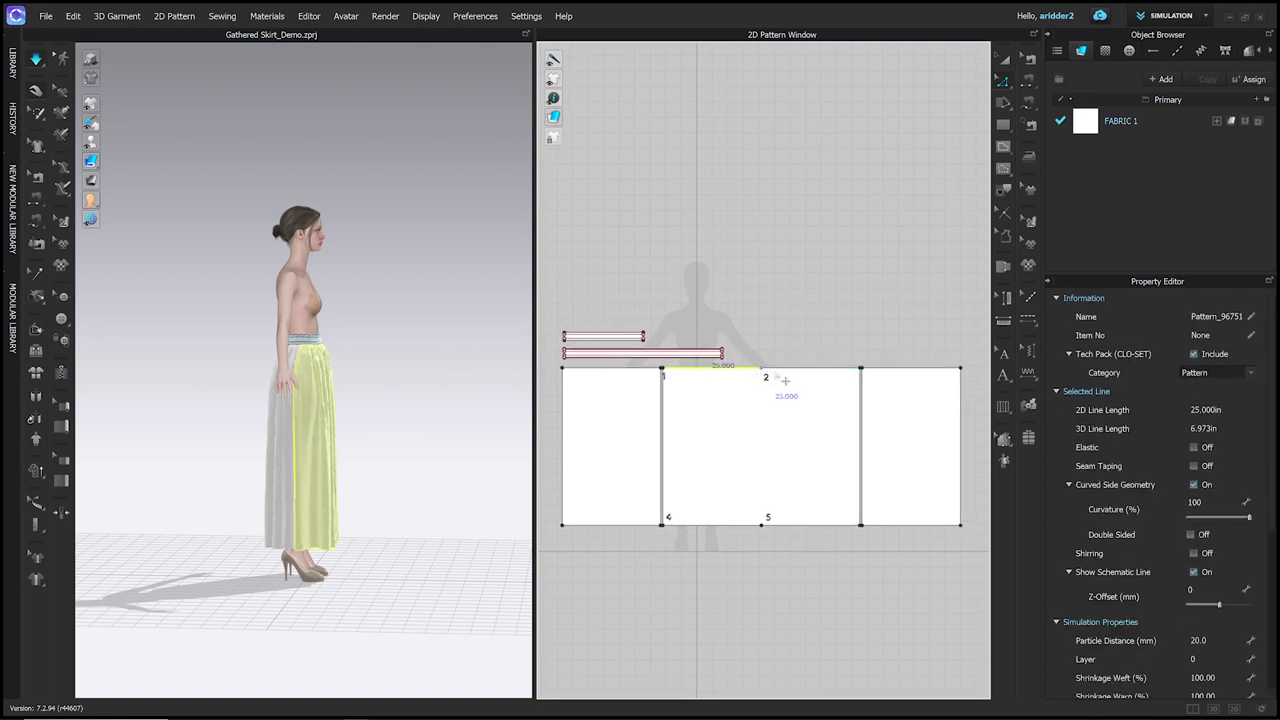
{"action": "left_click", "coordinate": [790, 379], "text": "shift"}
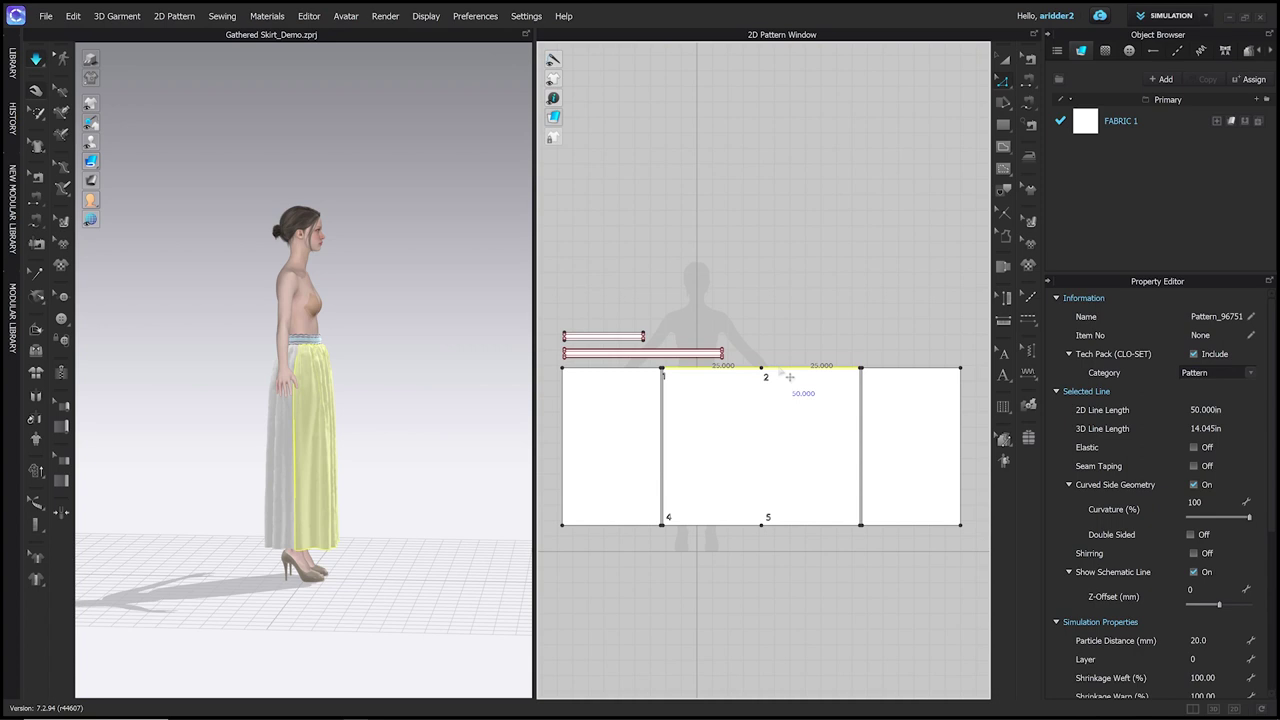
{"action": "key", "text": "2"}
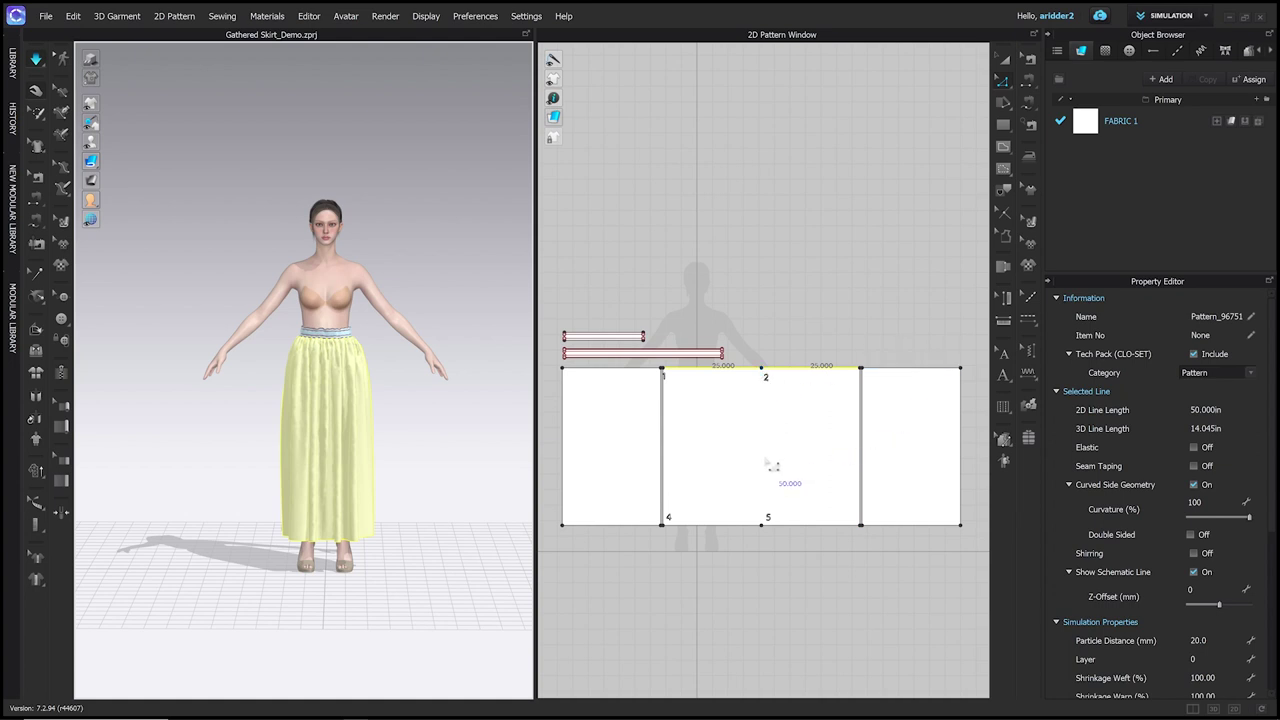
{"action": "scroll", "coordinate": [769, 464], "scroll_direction": "down", "scroll_amount": 1}
{"action": "right_click_drag", "start_coordinate": [769, 464], "coordinate": [737, 460]}
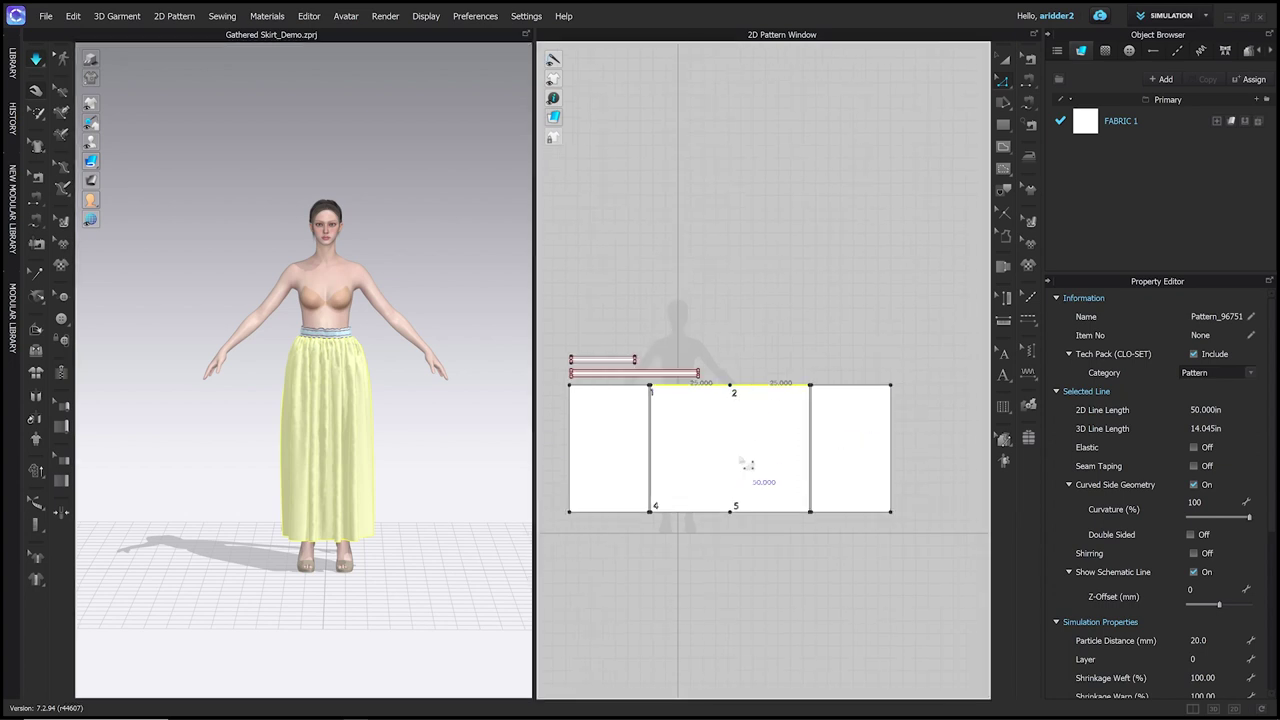
{"action": "left_click", "coordinate": [621, 453]}
{"action": "left_click", "coordinate": [603, 447]}
{"action": "left_click", "coordinate": [674, 443], "text": "shift"}
{"action": "left_click", "coordinate": [870, 445], "text": "shift"}
{"action": "mouse_move", "coordinate": [902, 448]}
{"action": "left_mouse_down"}
{"action": "mouse_move", "coordinate": [797, 451]}
{"action": "mouse_move", "coordinate": [920, 449]}
{"action": "mouse_move", "coordinate": [851, 451]}
{"action": "mouse_move", "coordinate": [897, 453]}
{"action": "left_mouse_up"}
{"action": "left_click_drag", "start_coordinate": [637, 244], "coordinate": [512, 245]}
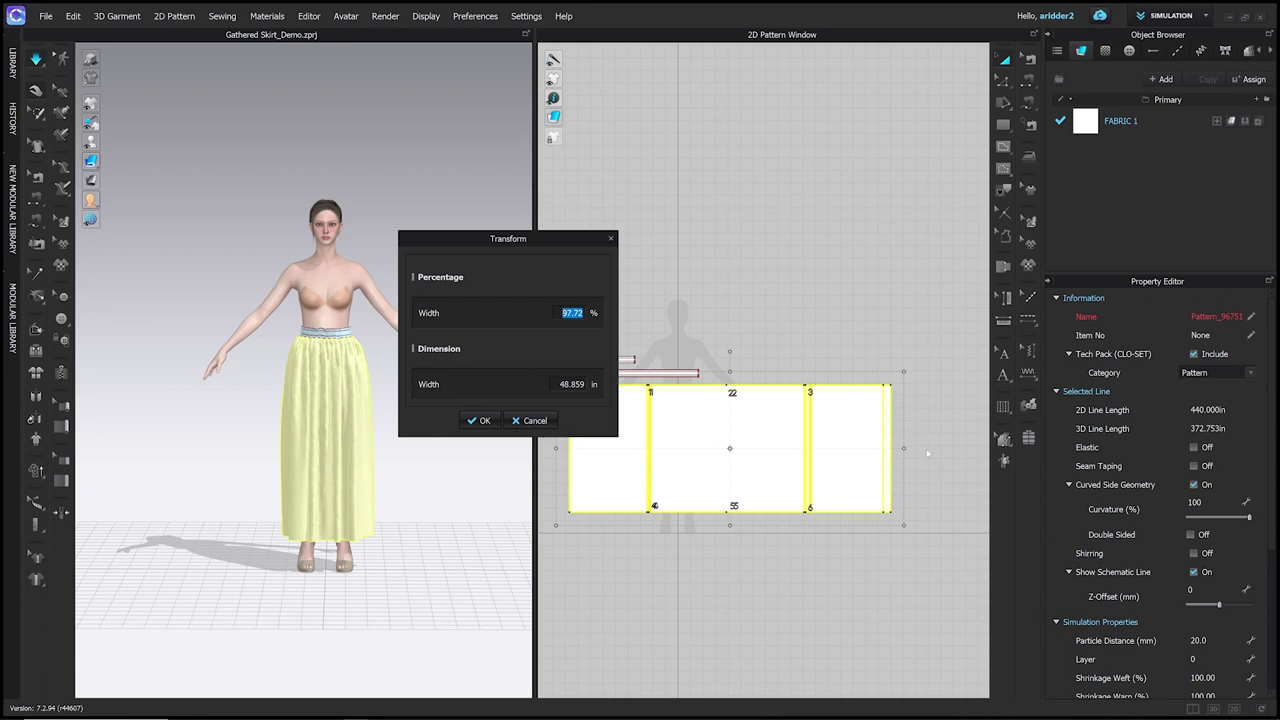
{"action": "left_click", "coordinate": [534, 421]}
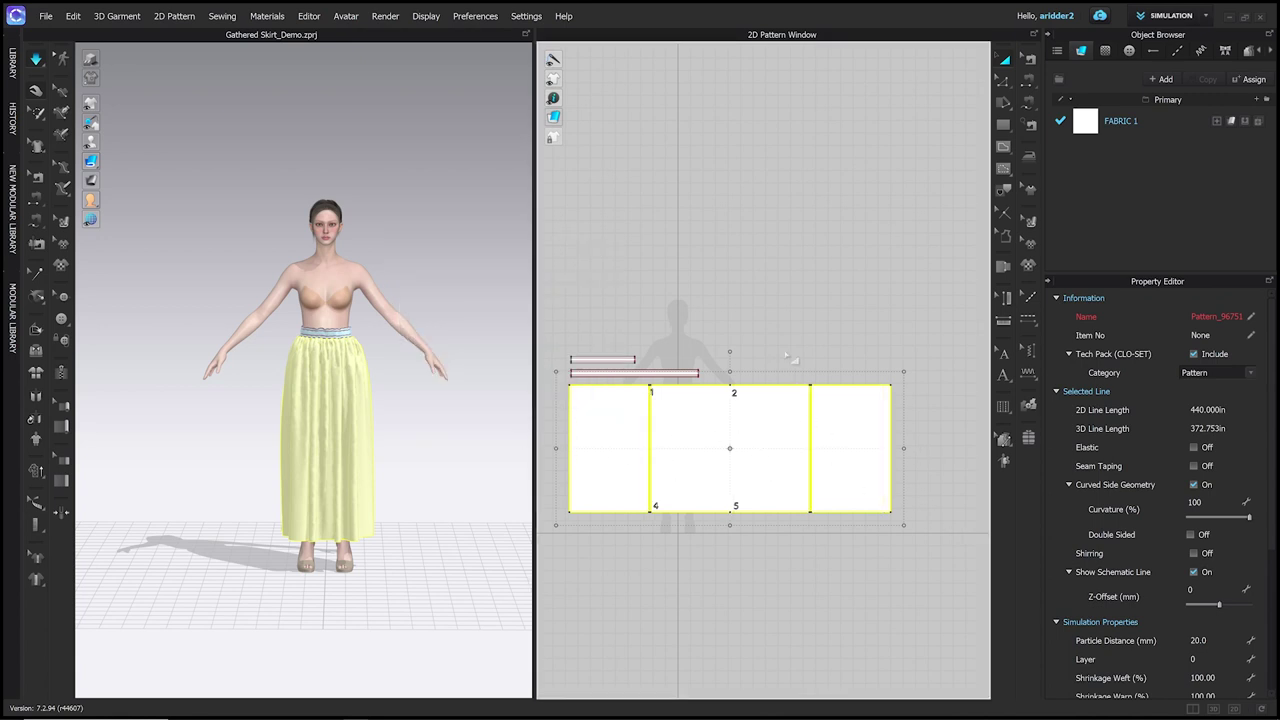
{"action": "left_click", "coordinate": [794, 353]}
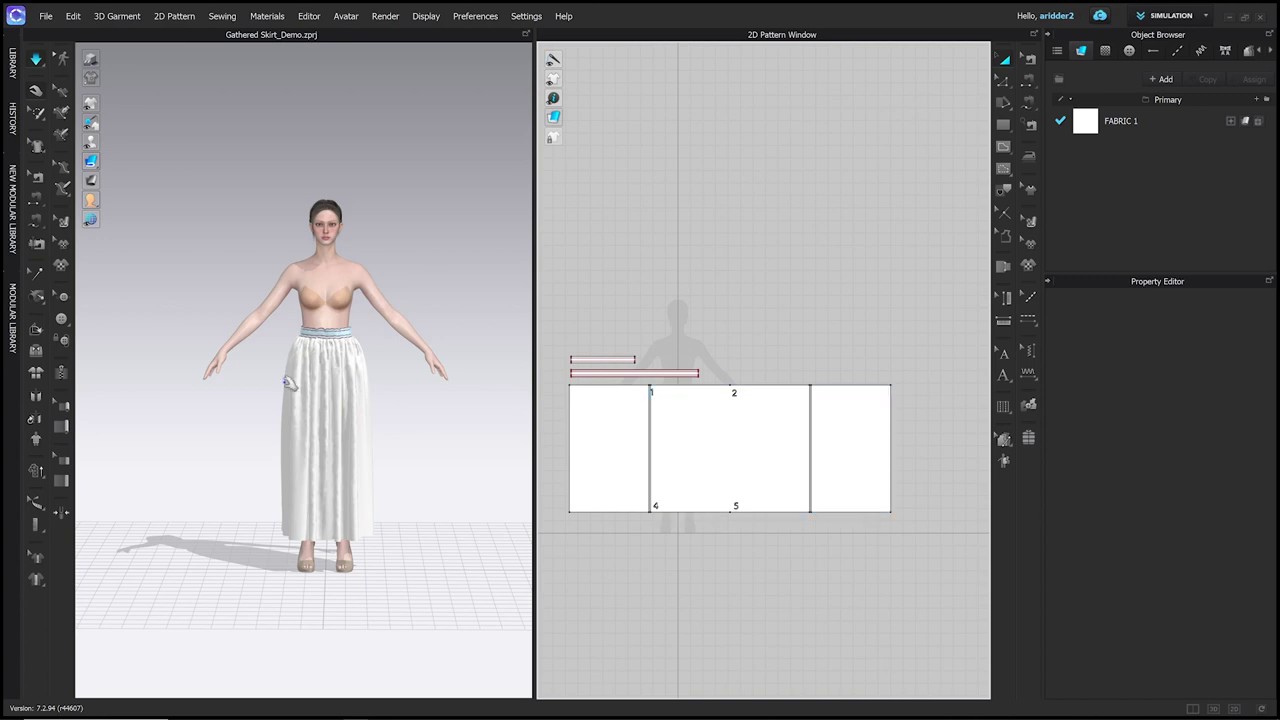
Select the skirt's front panel on the avatar and examine it from the front alongside its matching center 2D pattern piece.
{"action": "mouse_move", "coordinate": [397, 394]}
{"action": "right_mouse_down"}
{"action": "mouse_move", "coordinate": [524, 383]}
{"action": "mouse_move", "coordinate": [397, 383]}
{"action": "right_mouse_up"}
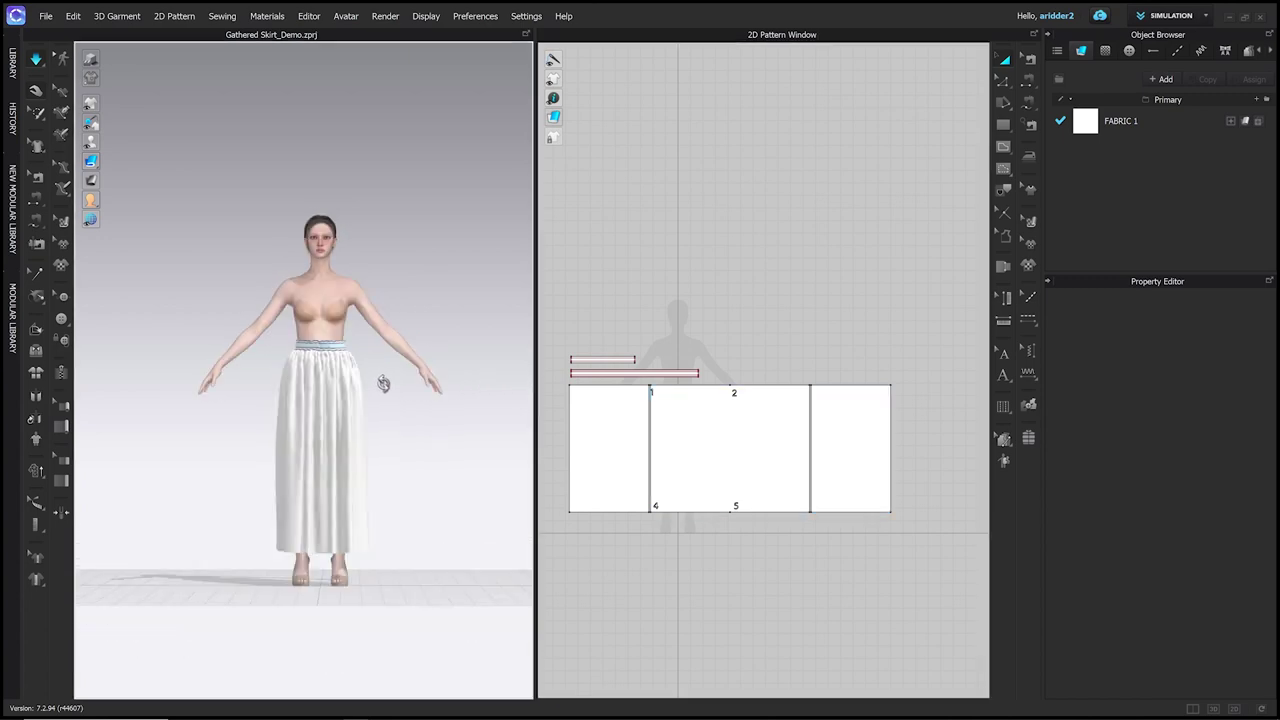
{"action": "left_click", "coordinate": [372, 512]}
{"action": "right_click_drag", "start_coordinate": [400, 440], "coordinate": [388, 375]}
{"action": "right_click_drag", "start_coordinate": [730, 409], "coordinate": [775, 416]}
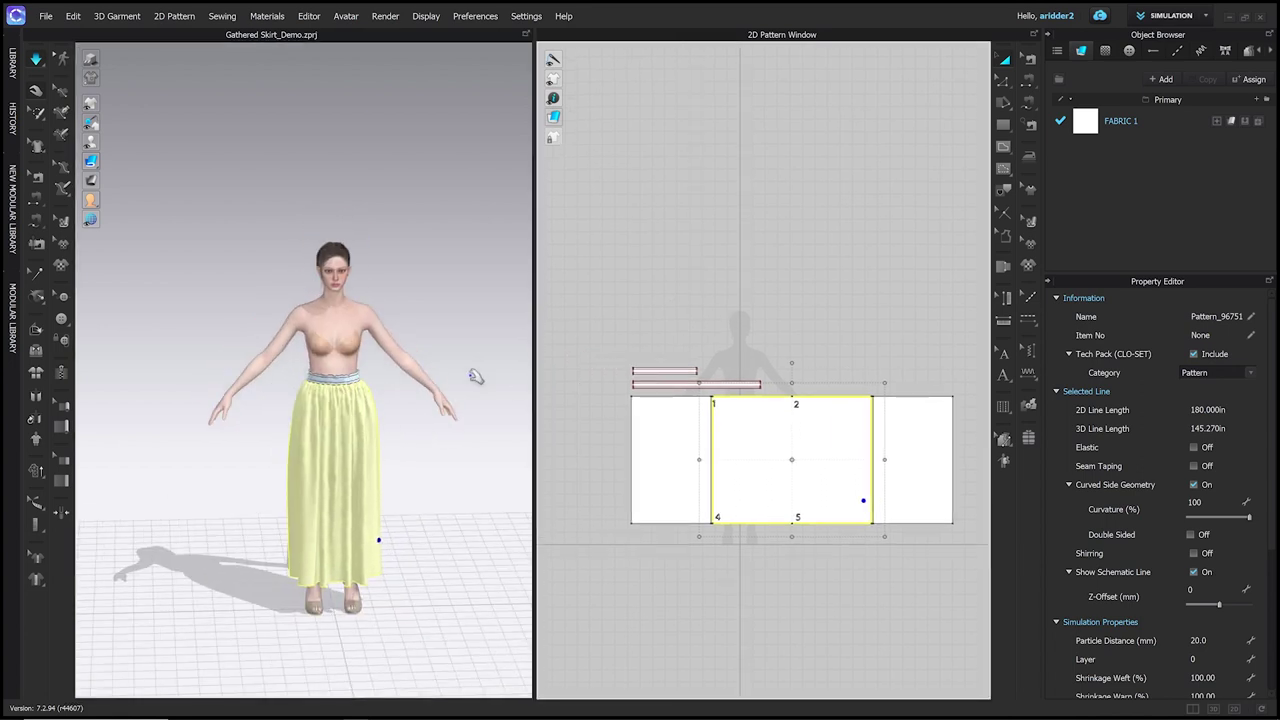
Check the length of the longer waist band's top edge and examine the gathered skirt on the avatar from the front.
{"action": "scroll", "coordinate": [670, 375], "scroll_direction": "up", "scroll_amount": 4}
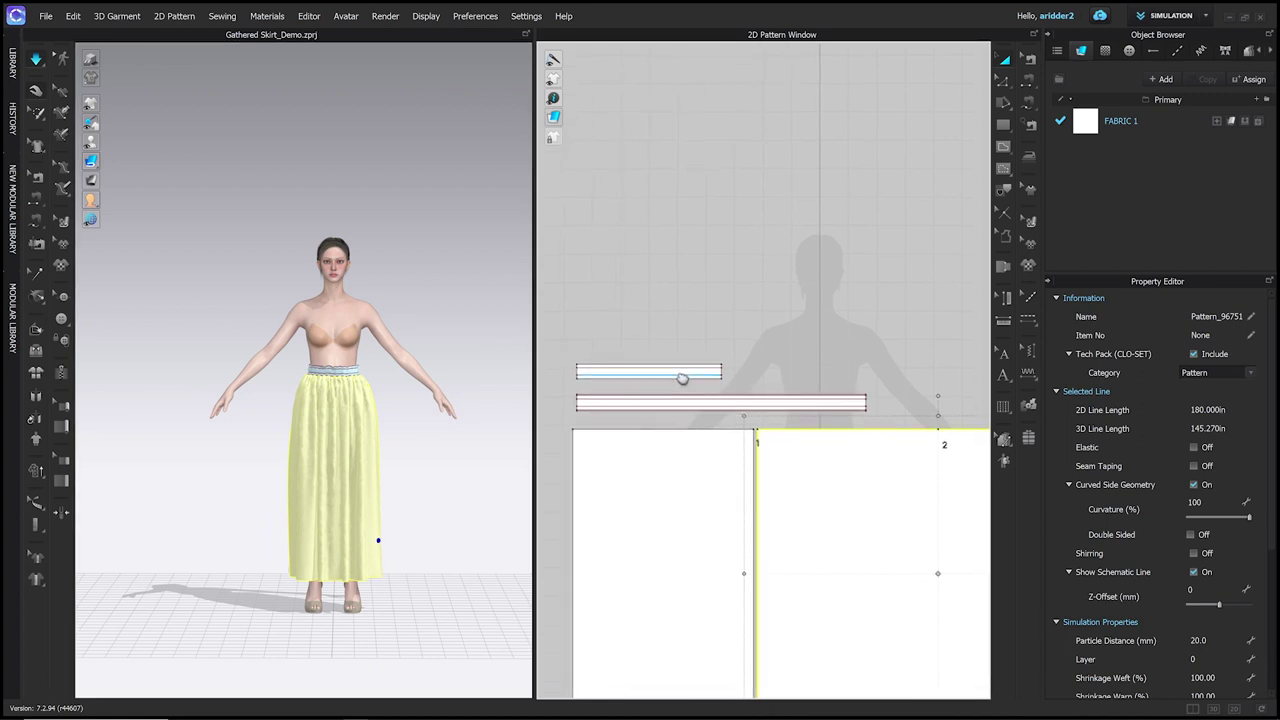
{"action": "scroll", "coordinate": [585, 402], "scroll_direction": "up", "scroll_amount": 3}
{"action": "left_click", "coordinate": [608, 399]}
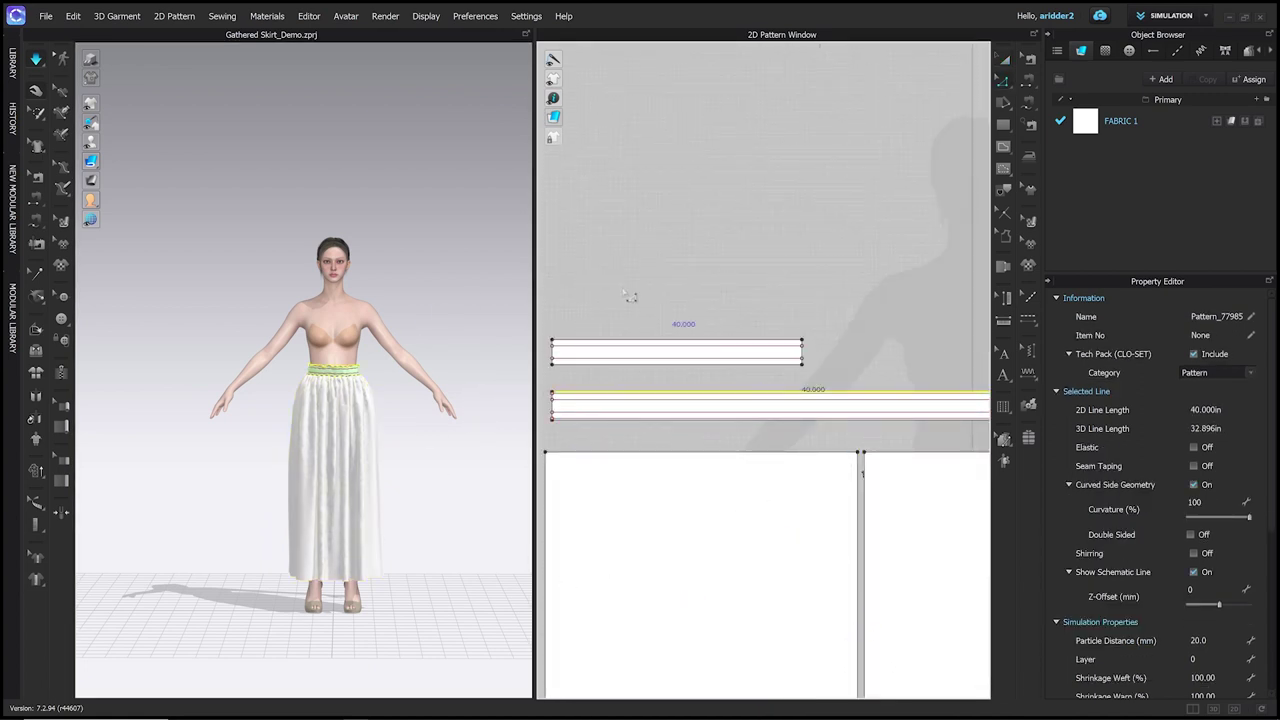
{"action": "right_click_drag", "start_coordinate": [443, 429], "coordinate": [351, 402]}
{"action": "key", "text": "2"}
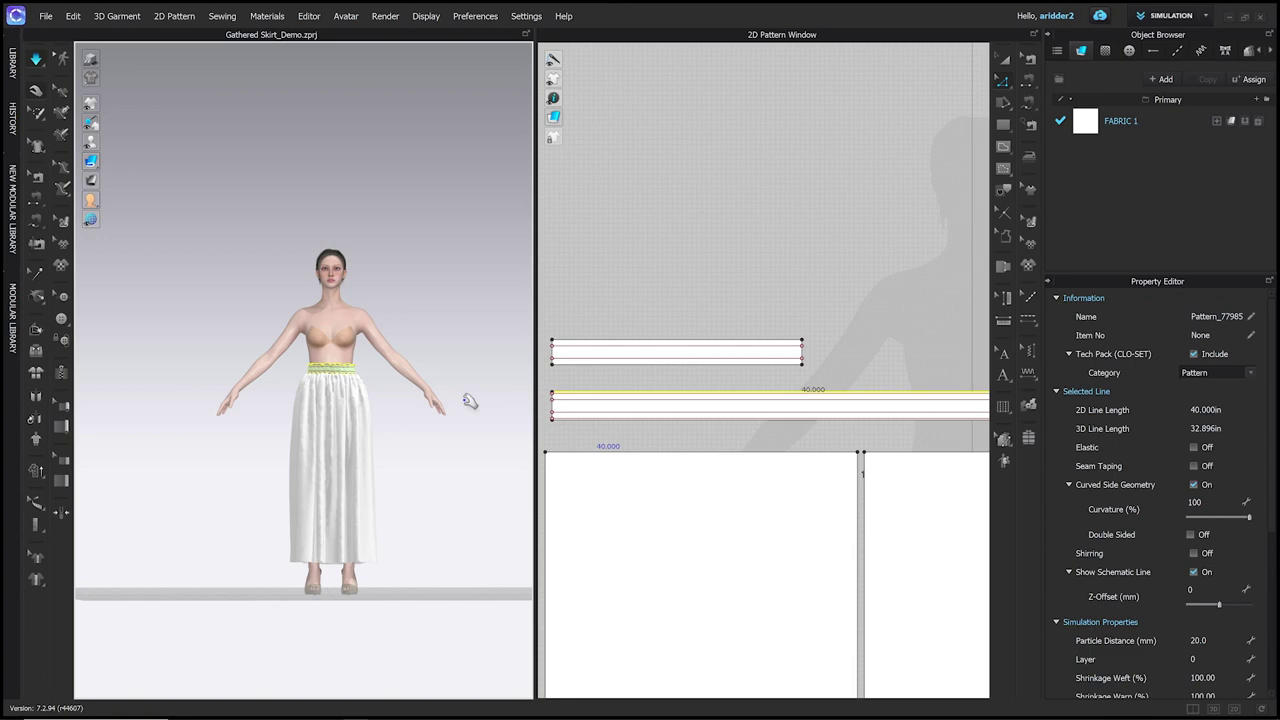
{"action": "middle_click_drag", "start_coordinate": [368, 318], "coordinate": [352, 302]}
{"action": "mouse_move", "coordinate": [352, 302]}
{"action": "right_mouse_down"}
{"action": "mouse_move", "coordinate": [519, 307]}
{"action": "mouse_move", "coordinate": [446, 317]}
{"action": "mouse_move", "coordinate": [341, 305]}
{"action": "right_mouse_up"}
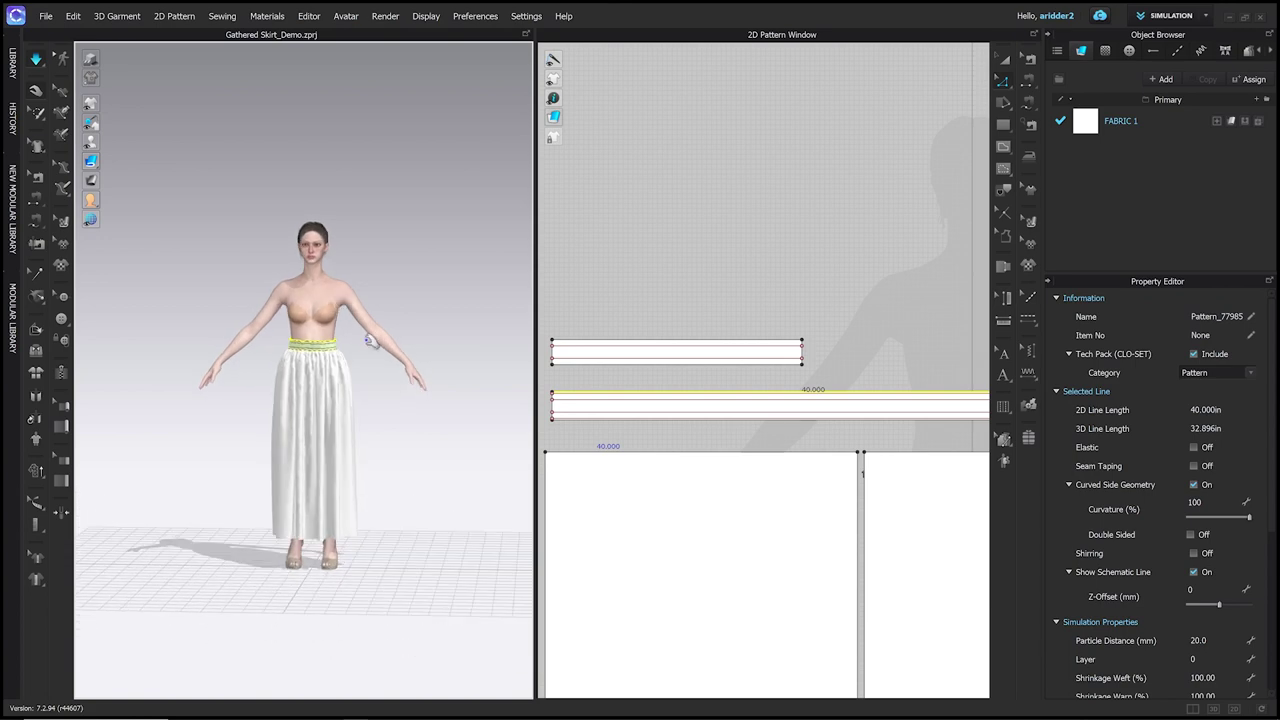
{"action": "scroll", "coordinate": [380, 340], "scroll_direction": "up", "scroll_amount": 5}
{"action": "right_click_drag", "start_coordinate": [382, 340], "coordinate": [382, 378]}
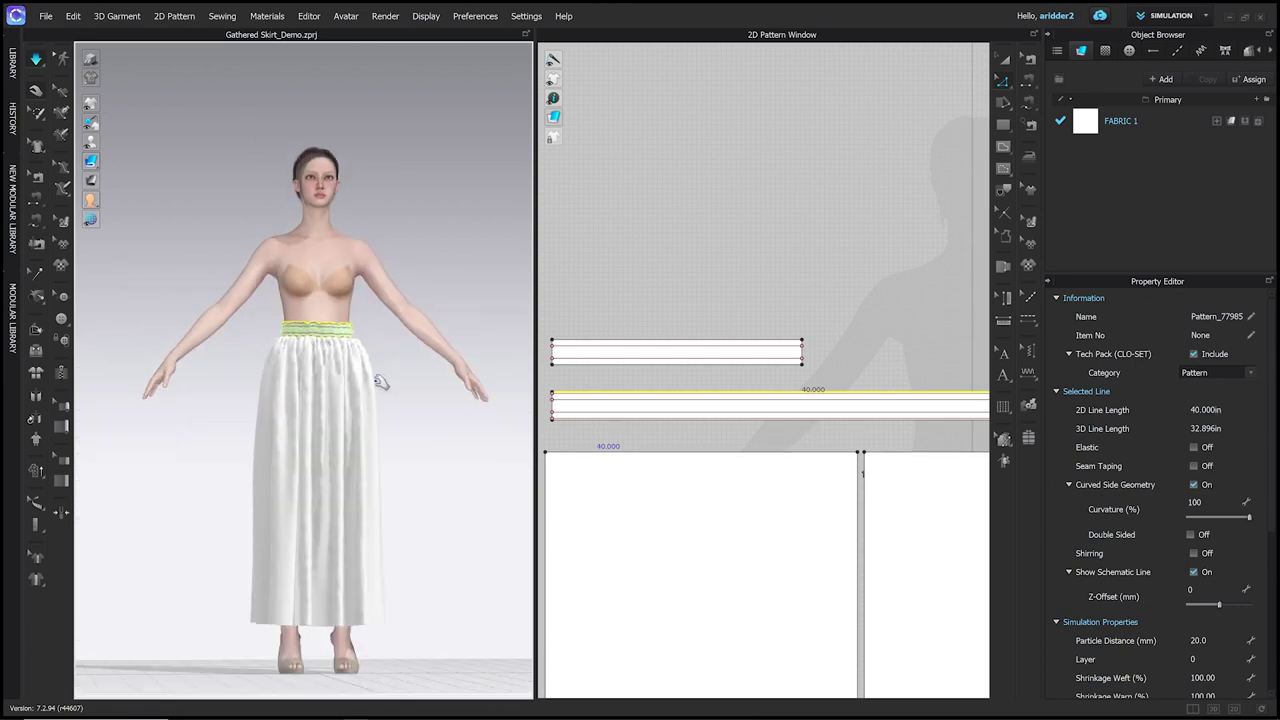
Set the physical property preset of FABRIC 1 to Cotton_Voile.
{"action": "scroll", "coordinate": [367, 404], "scroll_direction": "down", "scroll_amount": 5}
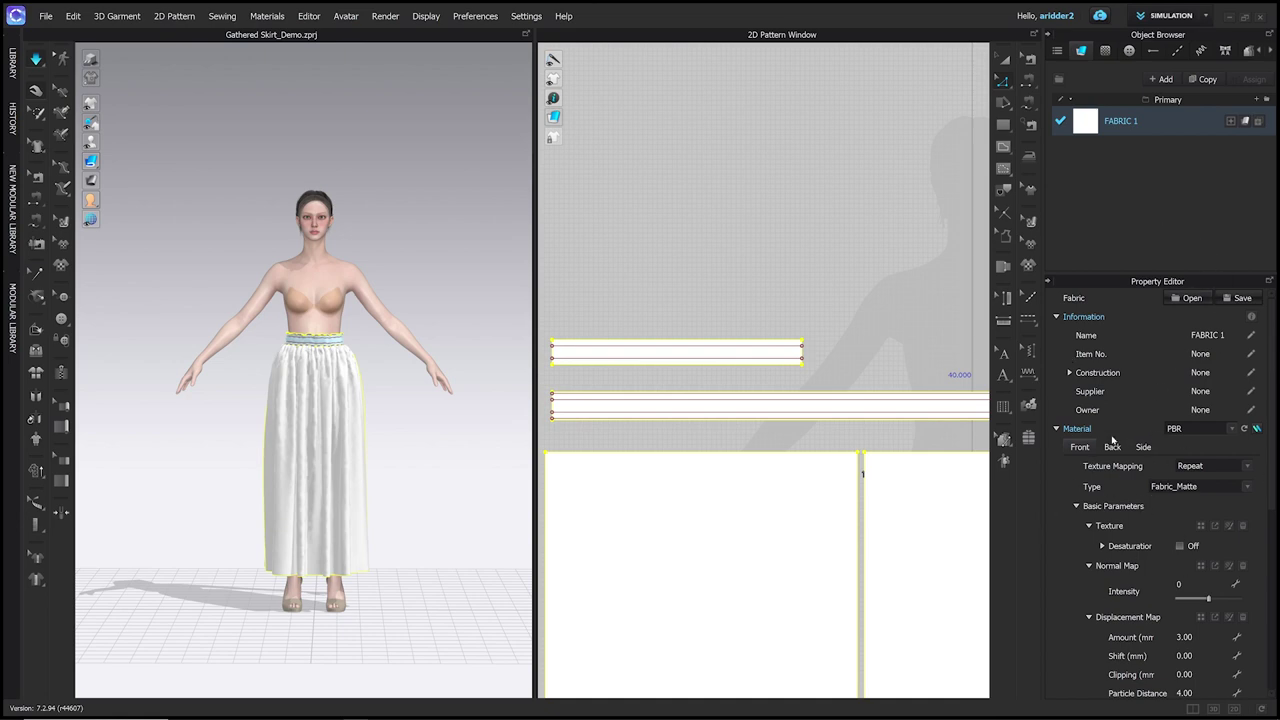
{"action": "scroll", "coordinate": [1182, 486], "scroll_direction": "down", "scroll_amount": 5}
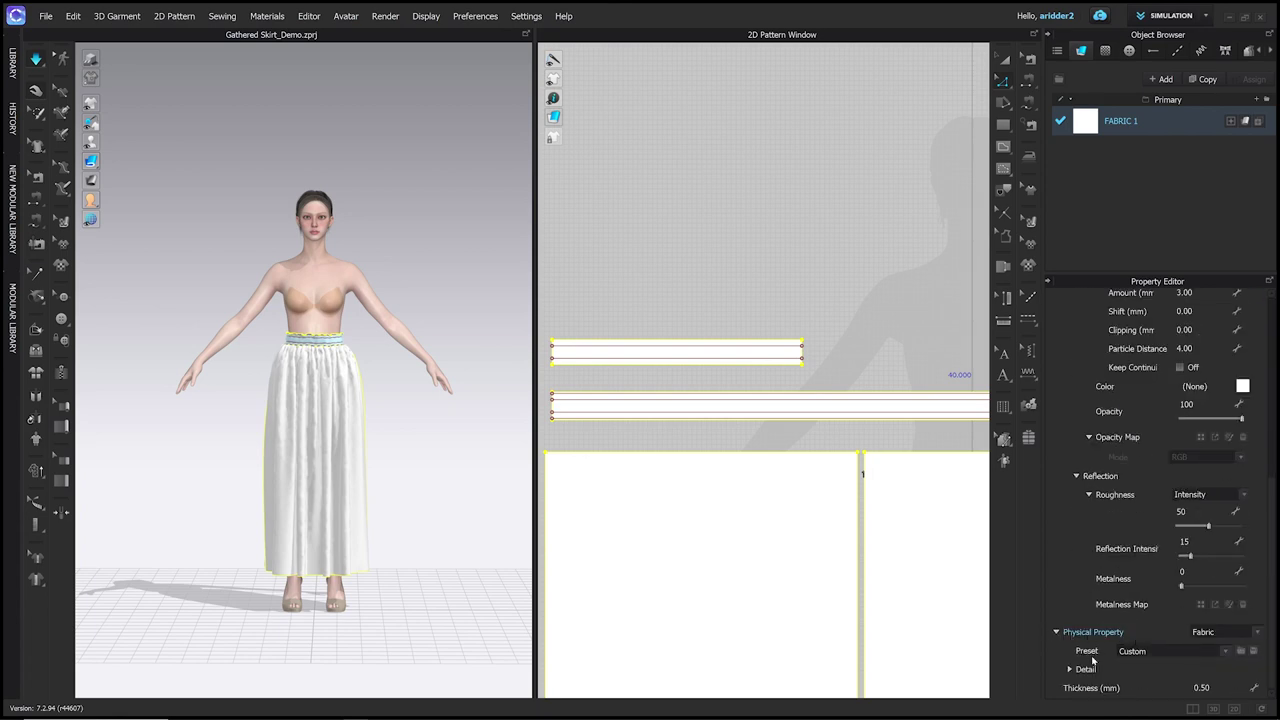
{"action": "left_click", "coordinate": [1224, 652]}
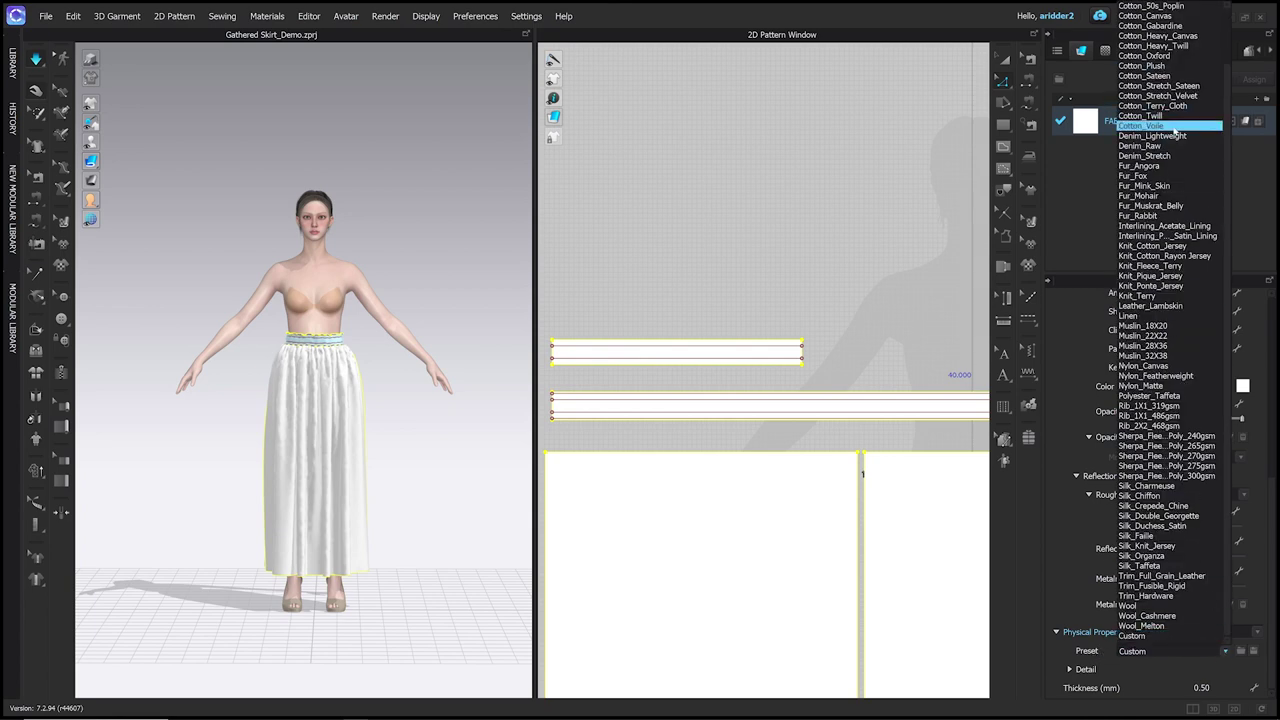
{"action": "left_click", "coordinate": [1150, 126]}
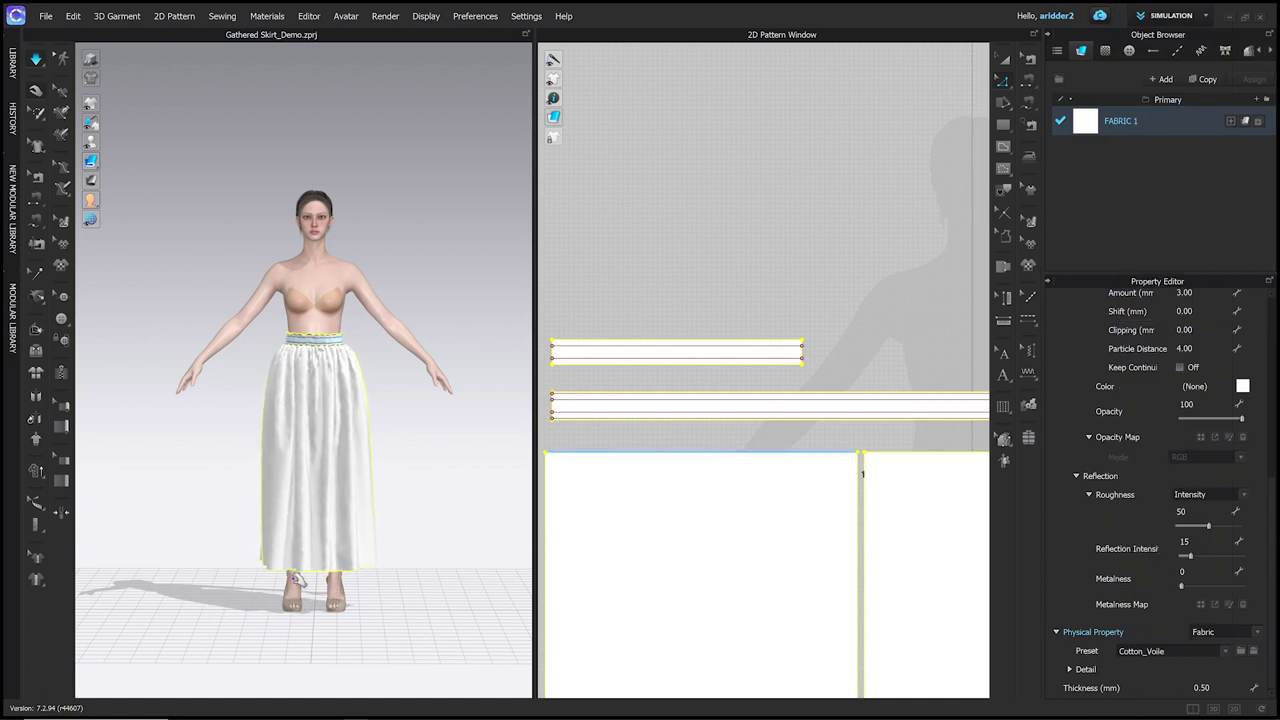
Color FABRIC 1 with the tan Pantone FHI Polyester TSX swatch, hex C0AC7A, and clear the selection.
{"action": "left_click", "coordinate": [1242, 386]}
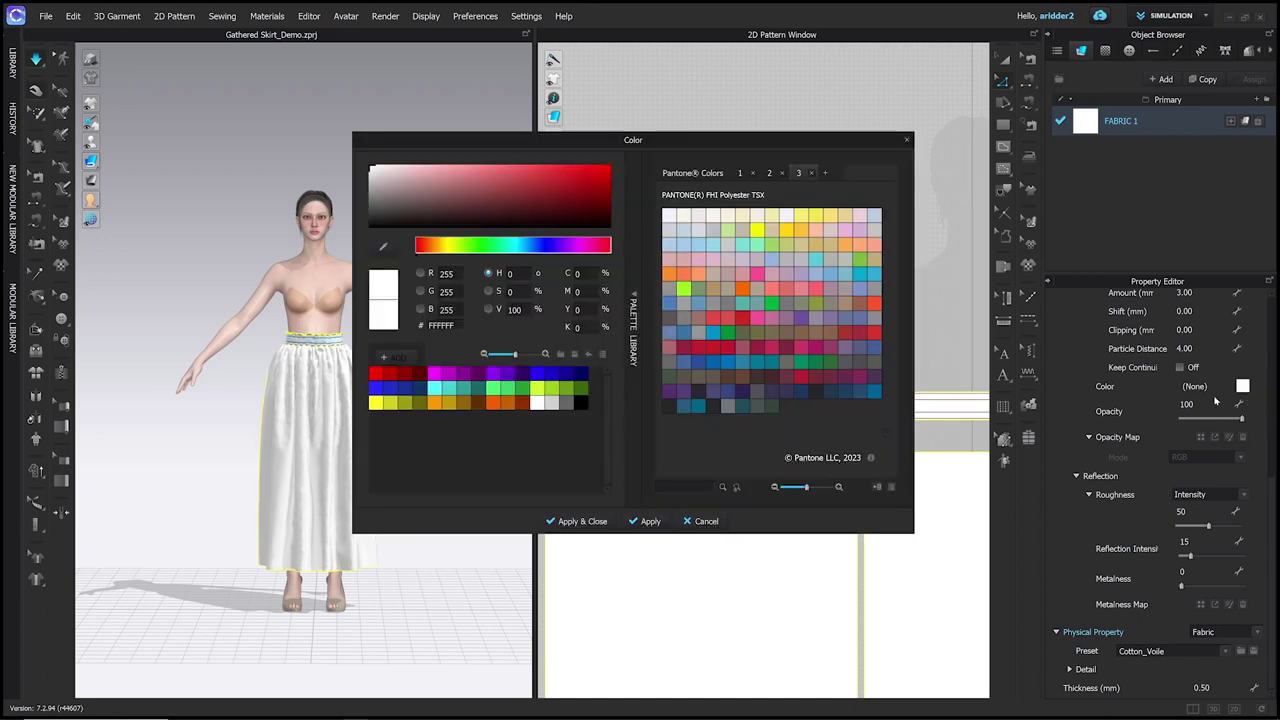
{"action": "left_click", "coordinate": [877, 262]}
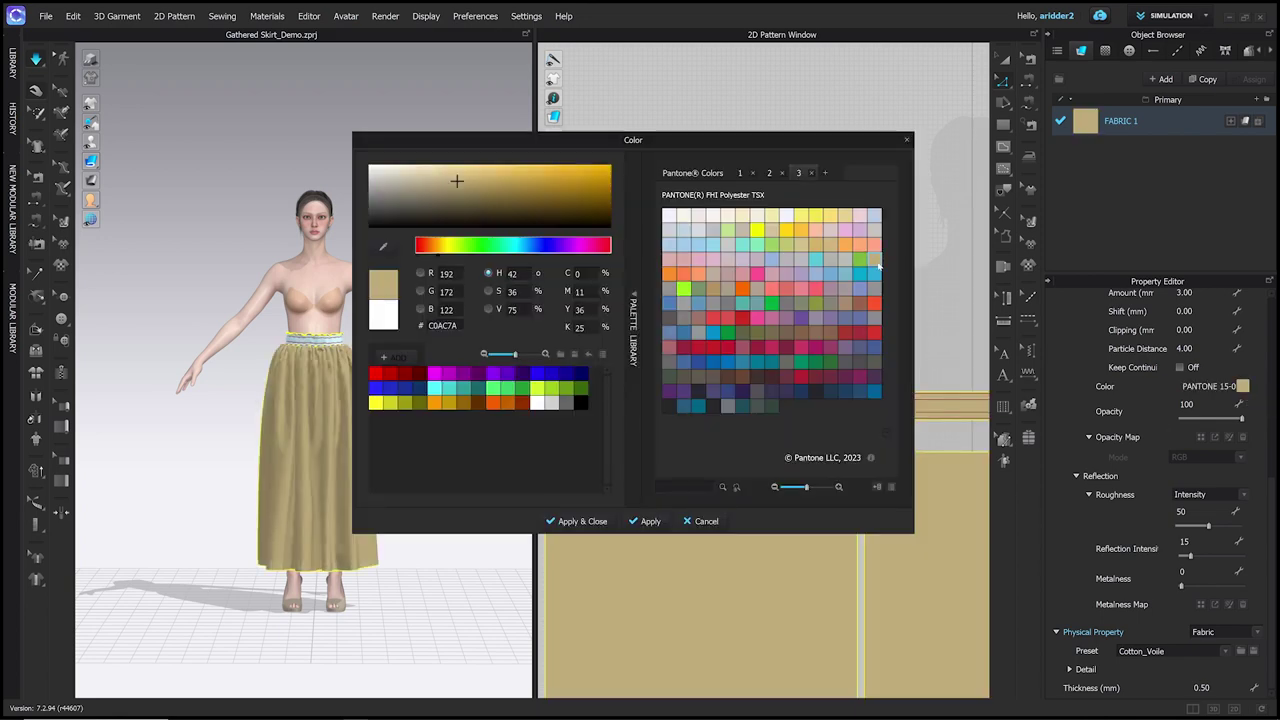
{"action": "left_click", "coordinate": [583, 521]}
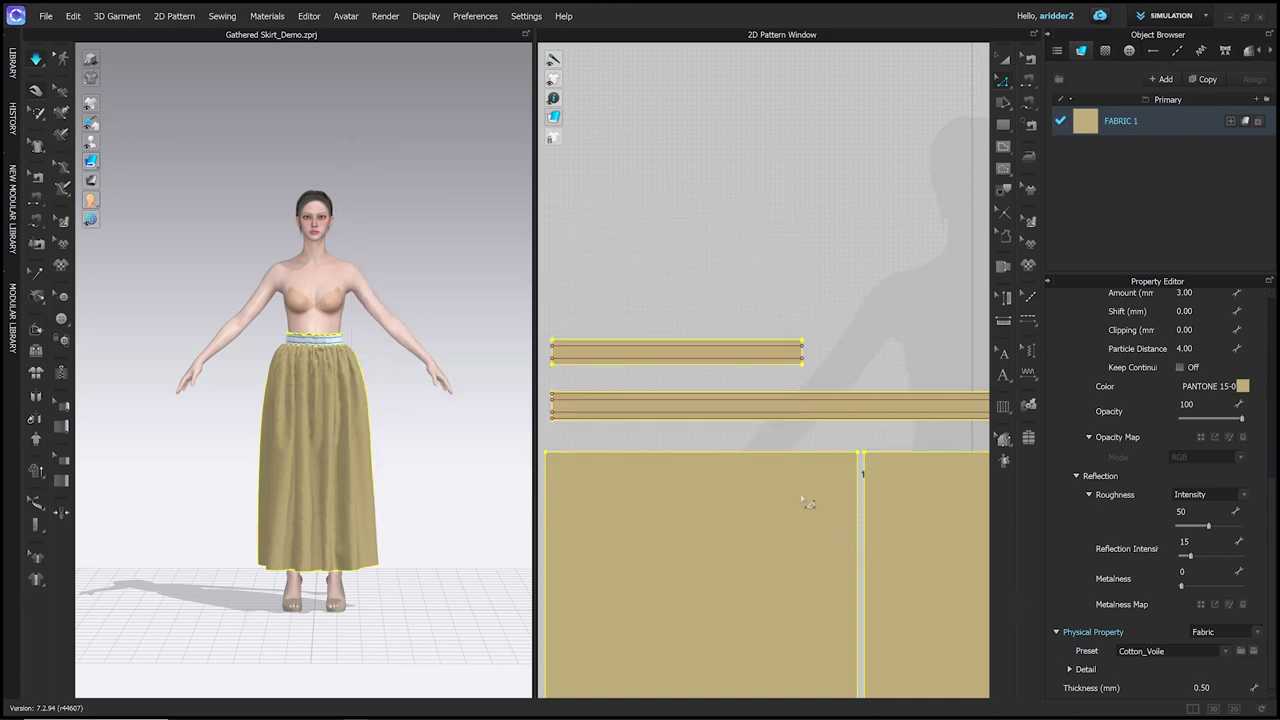
{"action": "left_click", "coordinate": [712, 304]}
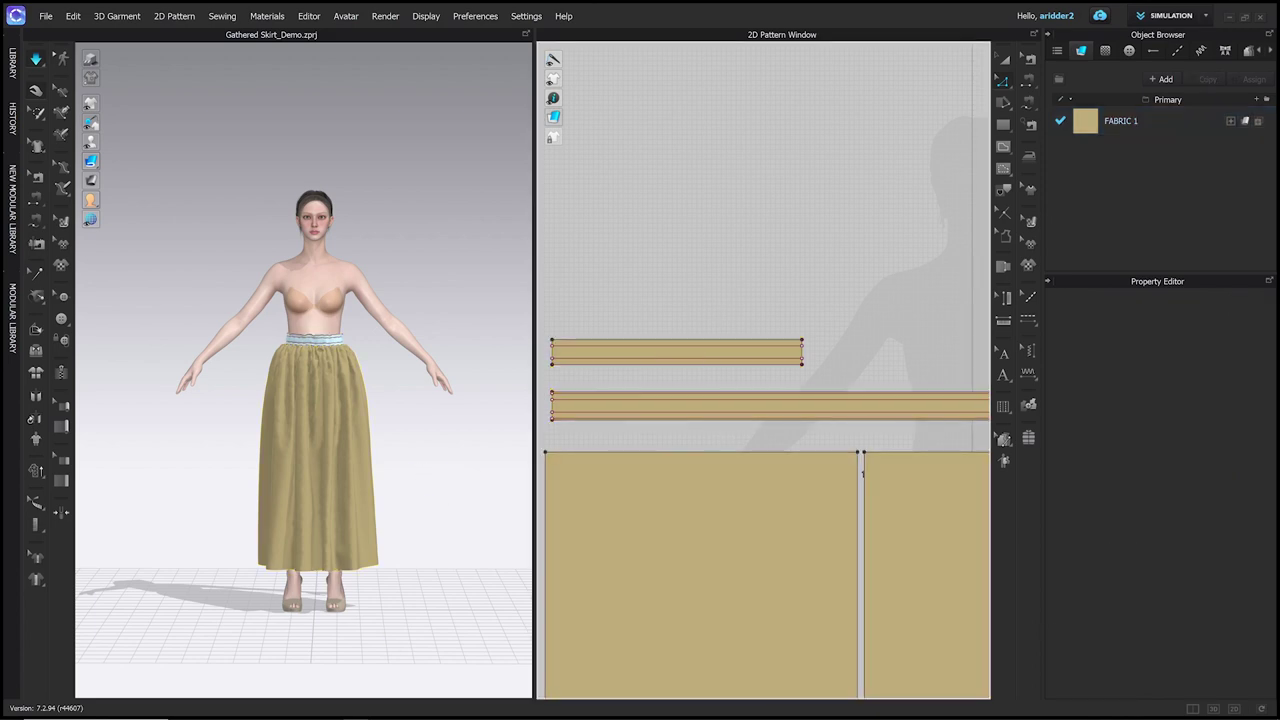
Load the medeival_trim image from the Dirndl Skirt - Gathered folder as a graphic and place it near the left skirt panel's hem.
{"action": "right_click_drag", "start_coordinate": [474, 549], "coordinate": [708, 523]}
{"action": "scroll", "coordinate": [782, 537], "scroll_direction": "down", "scroll_amount": 3}
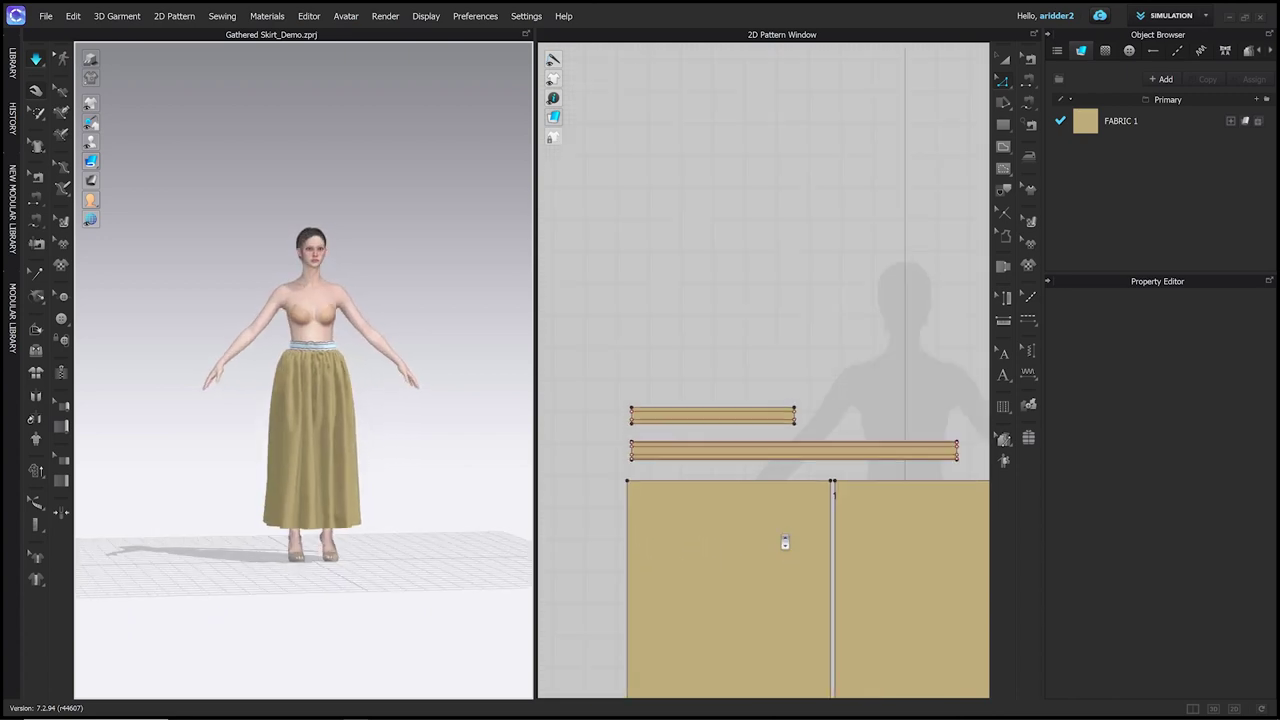
{"action": "right_click_drag", "start_coordinate": [782, 537], "coordinate": [666, 309]}
{"action": "scroll", "coordinate": [666, 309], "scroll_direction": "down", "scroll_amount": 3}
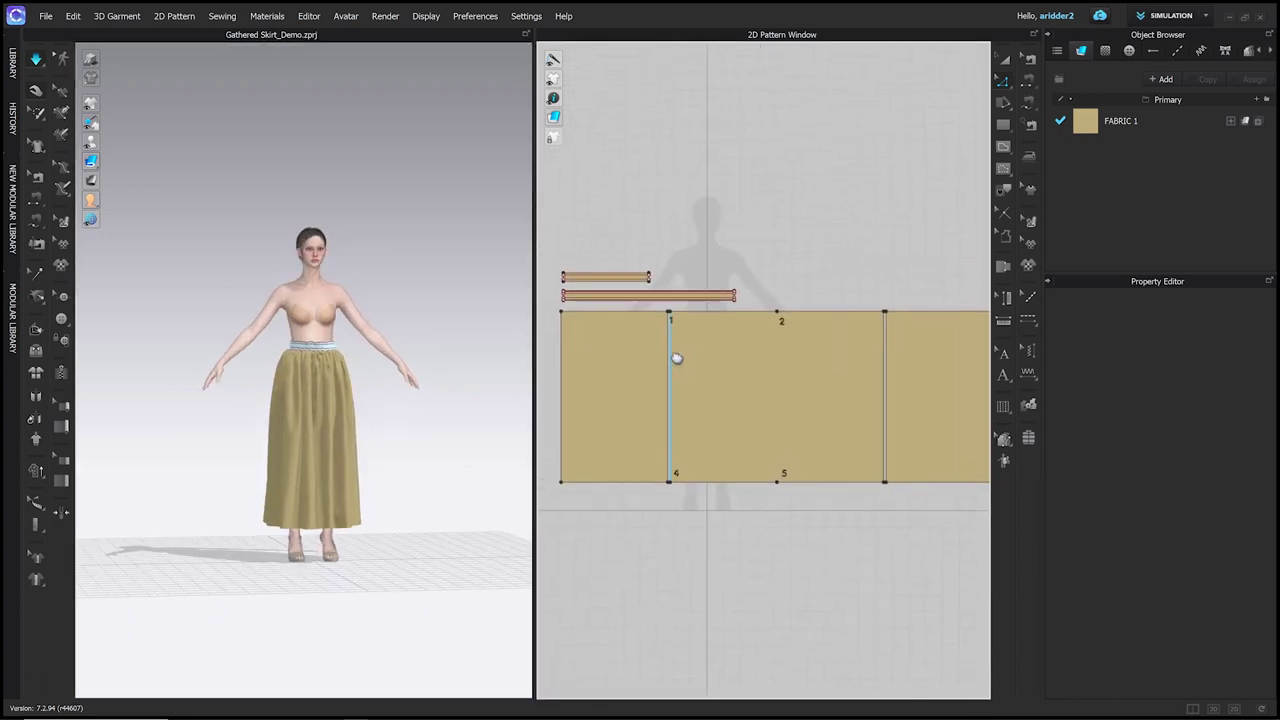
{"action": "right_click_drag", "start_coordinate": [661, 386], "coordinate": [699, 407]}
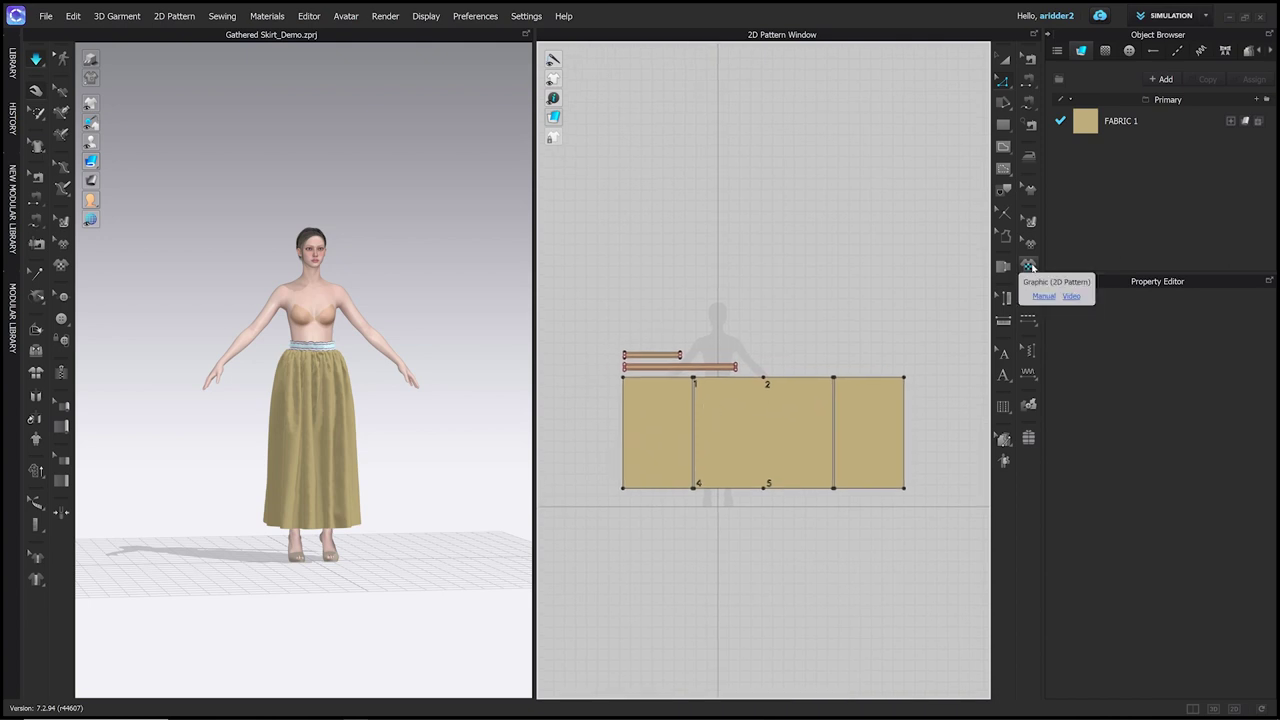
{"action": "left_click", "coordinate": [1030, 266]}
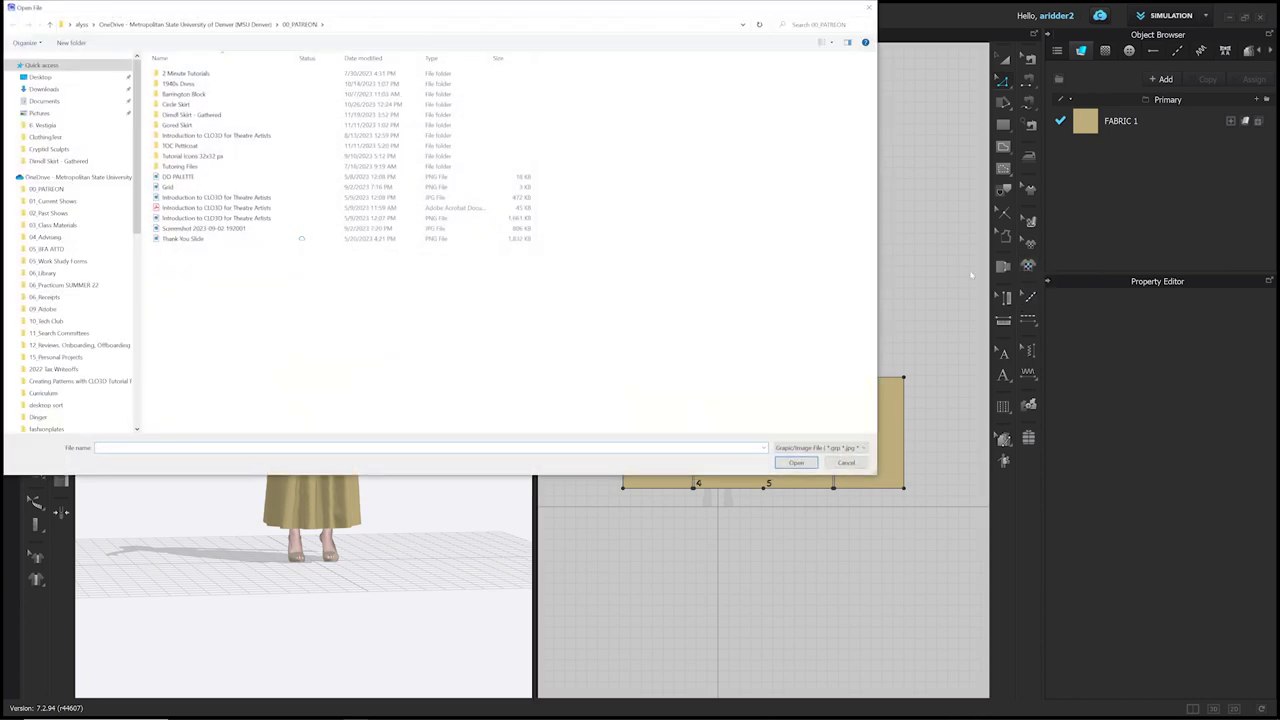
{"action": "double_click", "coordinate": [200, 114]}
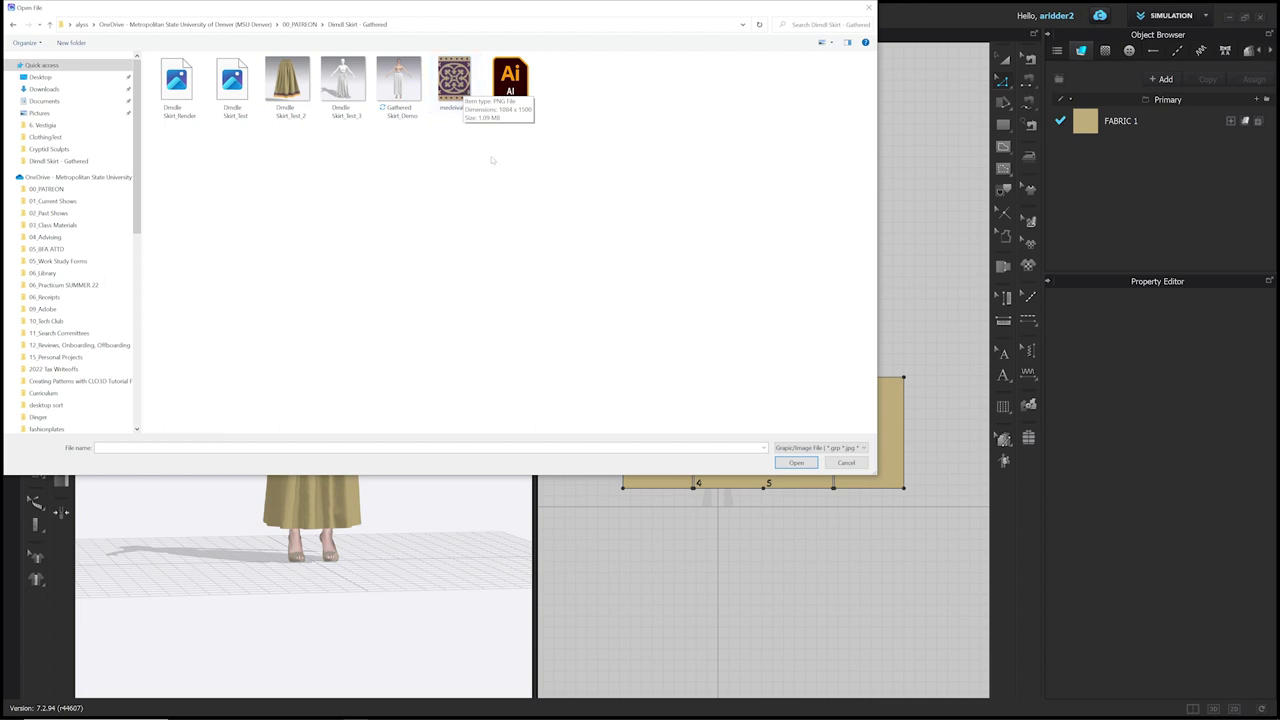
{"action": "double_click", "coordinate": [459, 90]}
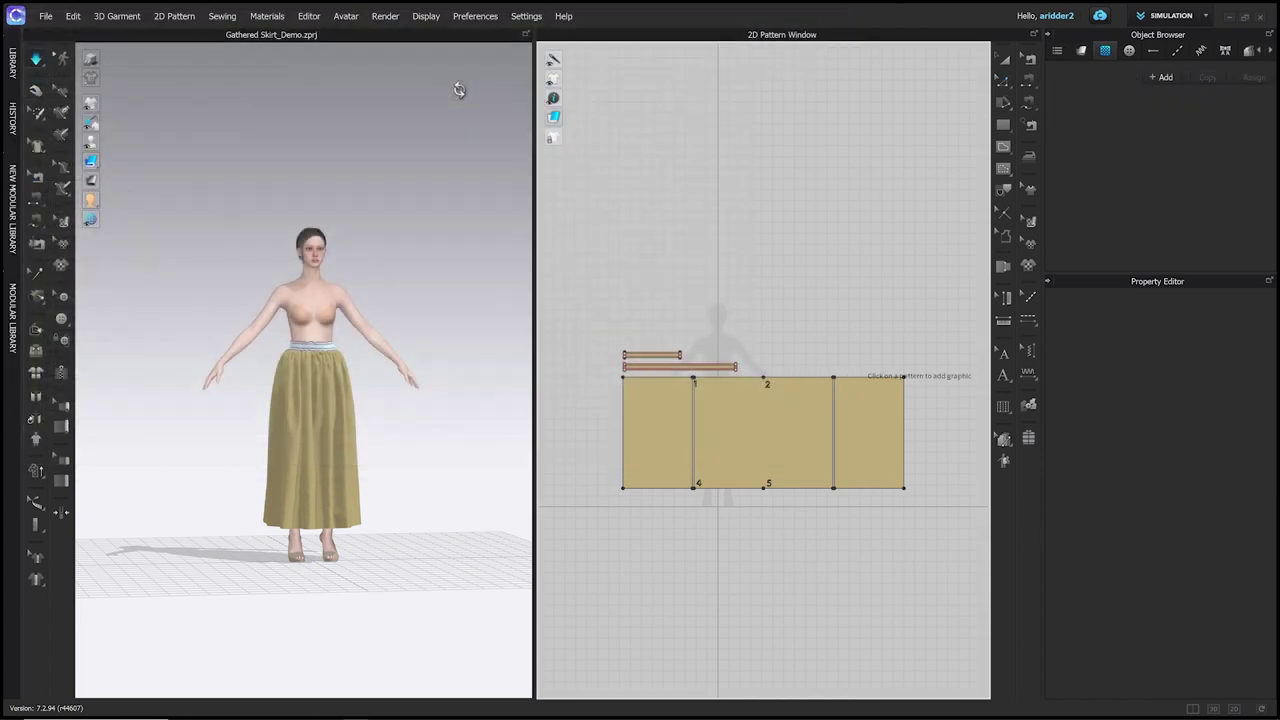
{"action": "left_click", "coordinate": [663, 481]}
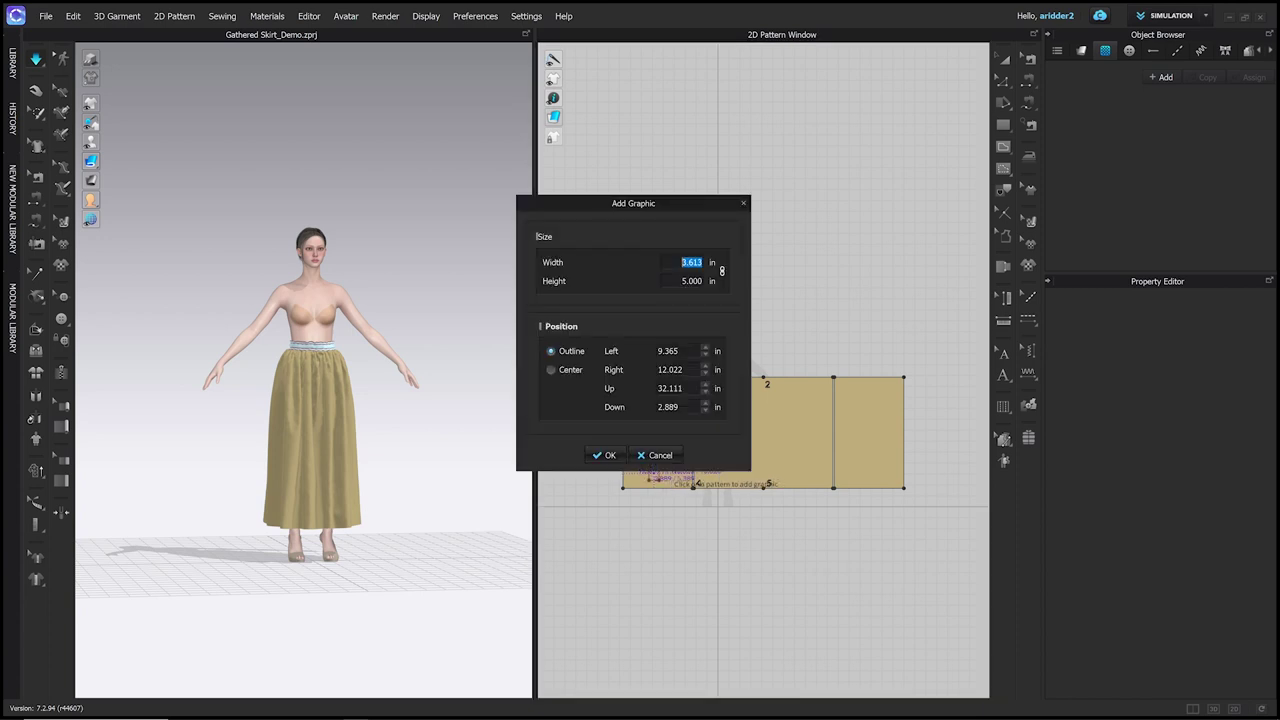
Offset the trim graphic 0.024 in from the left panel's bottom edge and add it at its default size.
{"action": "left_click_drag", "start_coordinate": [675, 224], "coordinate": [476, 206]}
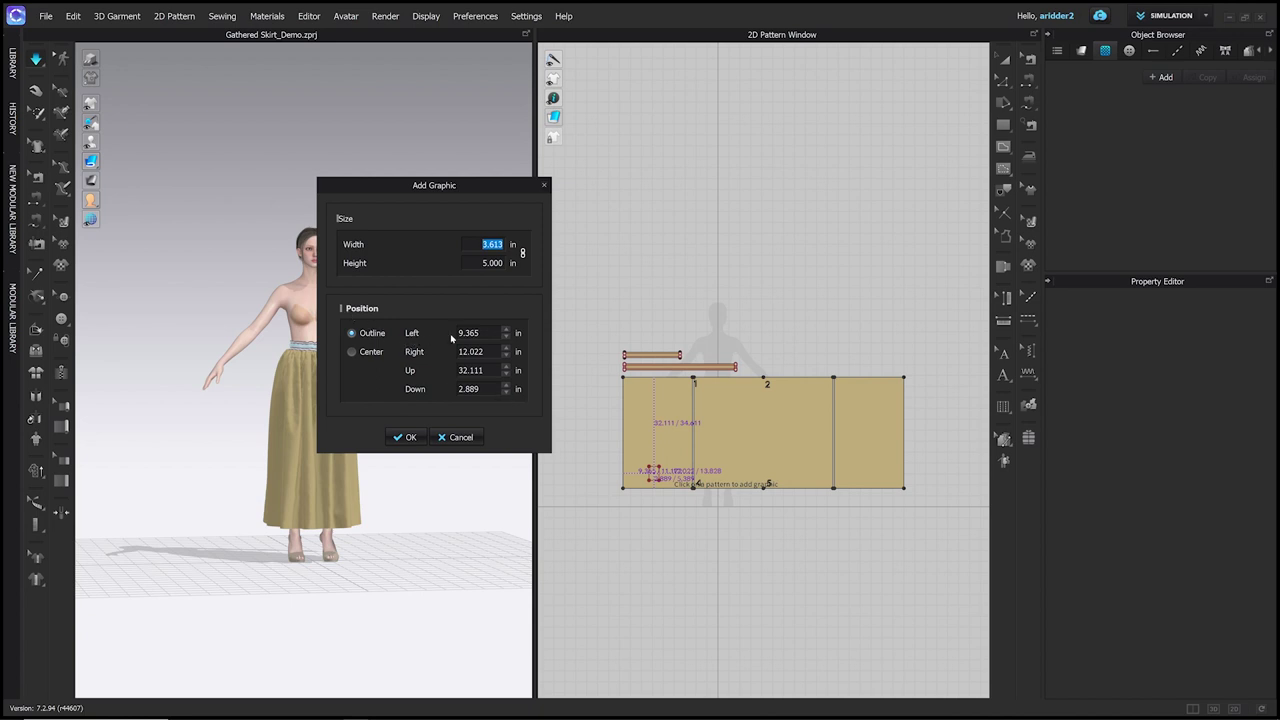
{"action": "left_click", "coordinate": [469, 389]}
{"action": "type", "text": "0"}
{"action": "key", "text": "Tab"}
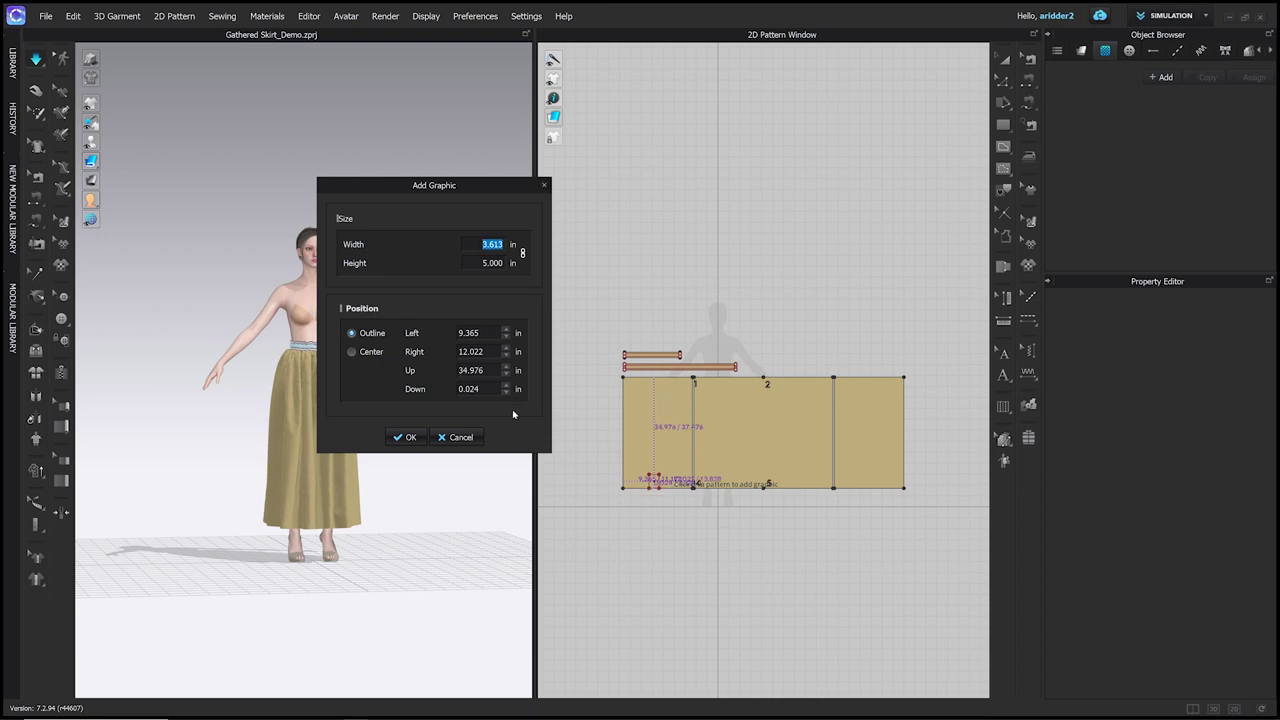
{"action": "left_click", "coordinate": [405, 438]}
Tile the medeival_trim graphic along the X-Axis across the left panel's hem.
{"action": "scroll", "coordinate": [680, 503], "scroll_direction": "up", "scroll_amount": 4}
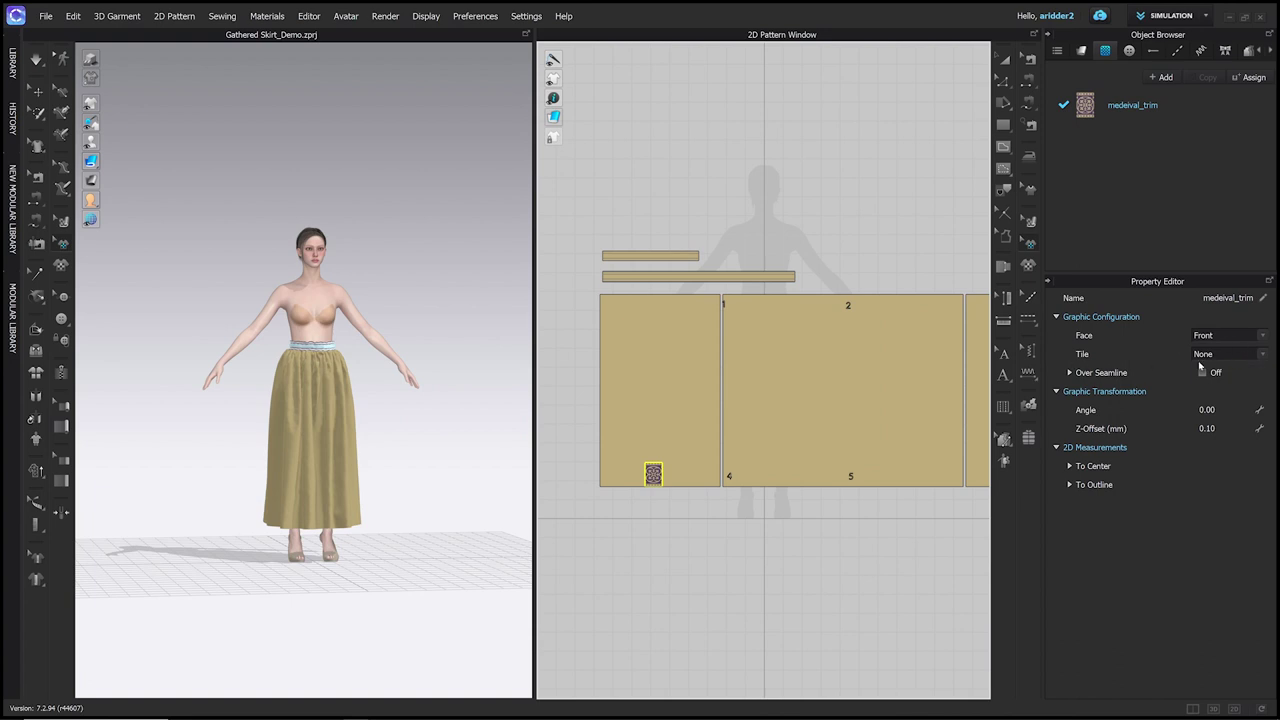
{"action": "left_click", "coordinate": [1262, 356]}
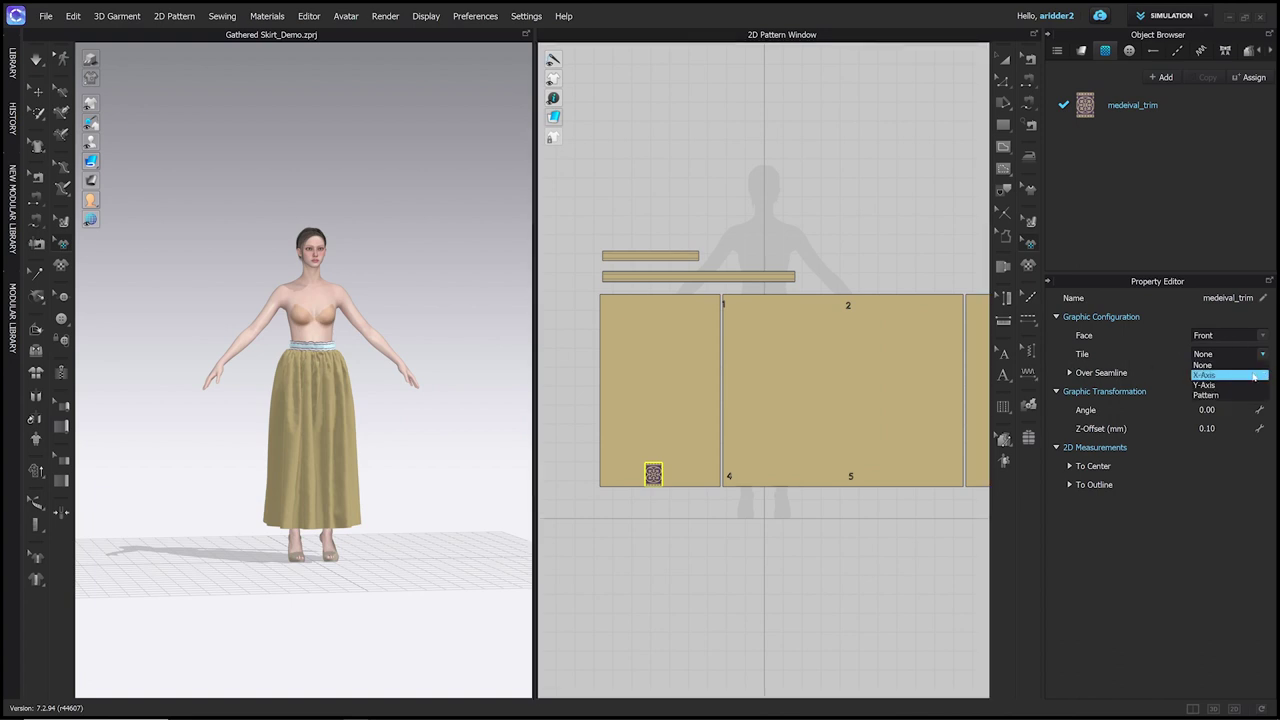
{"action": "left_click", "coordinate": [1254, 376]}
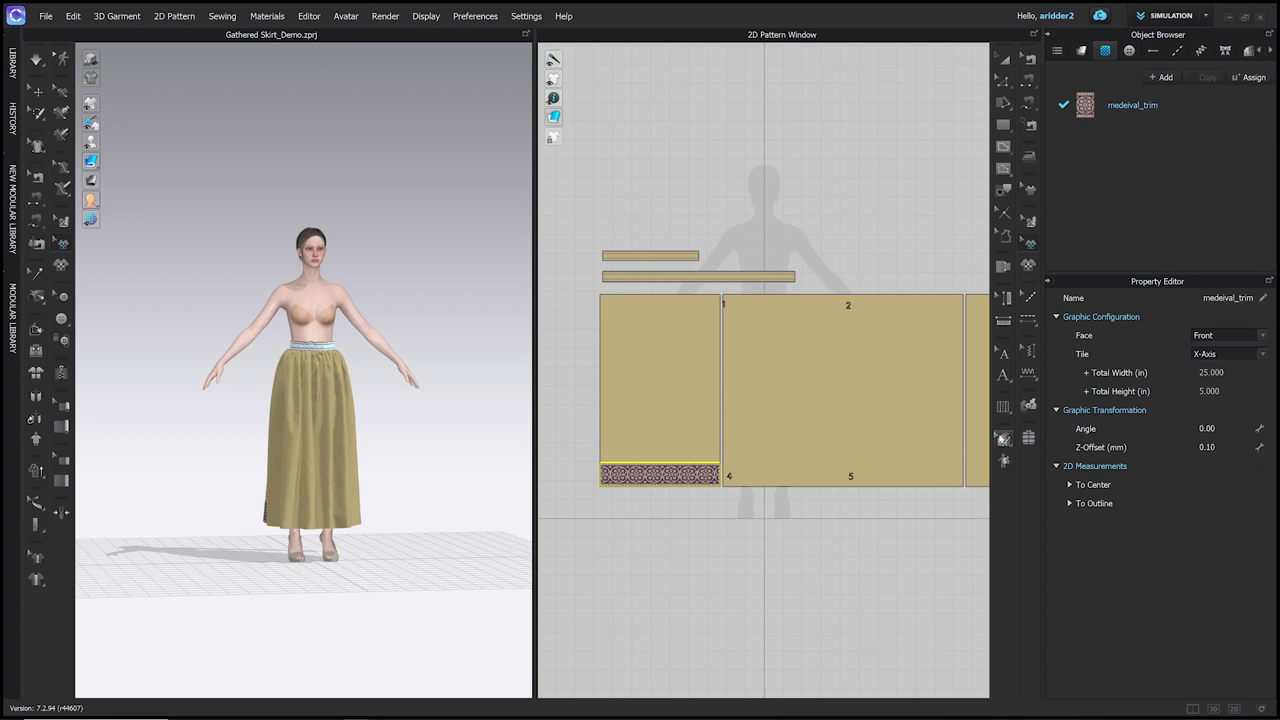
Add the same tiled medeival_trim band along the hems of the center and right skirt panels.
{"action": "right_click_drag", "start_coordinate": [835, 472], "coordinate": [786, 460]}
{"action": "scroll", "coordinate": [786, 460], "scroll_direction": "up", "scroll_amount": 2}
{"action": "scroll", "coordinate": [783, 462], "scroll_direction": "down", "scroll_amount": 5}
{"action": "scroll", "coordinate": [757, 465], "scroll_direction": "up", "scroll_amount": 3}
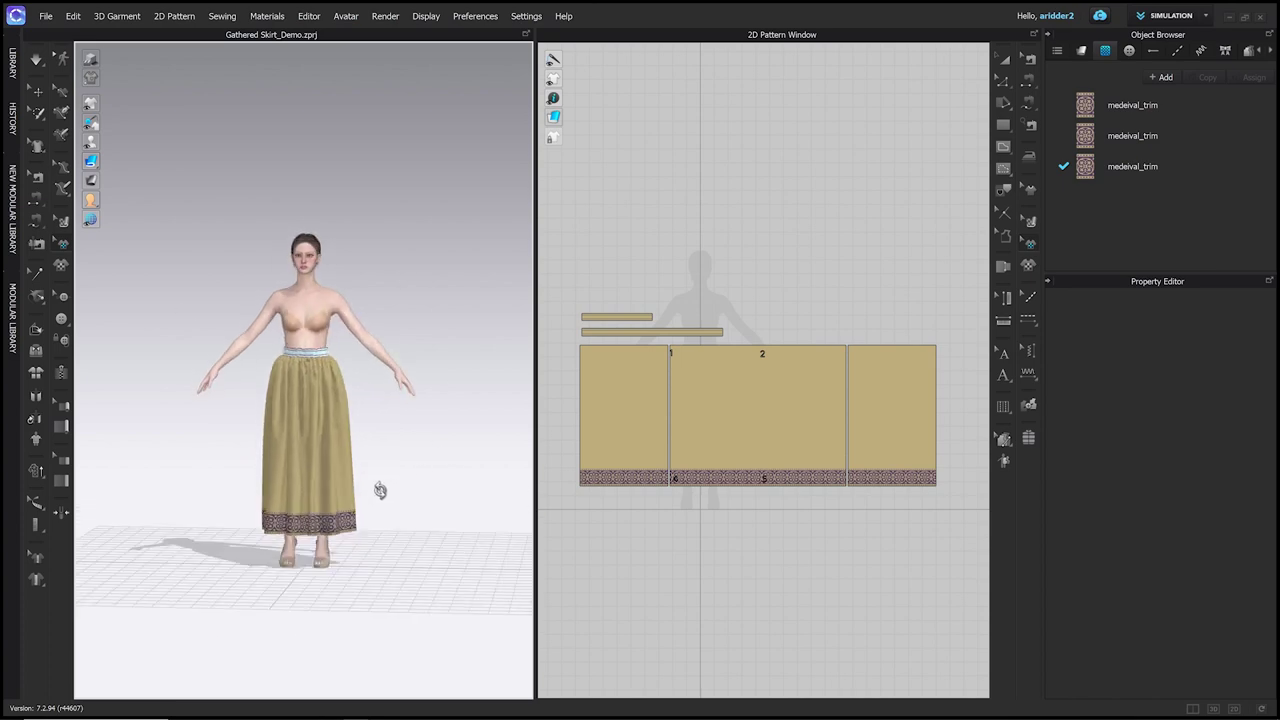
{"action": "key", "text": "Escape"}
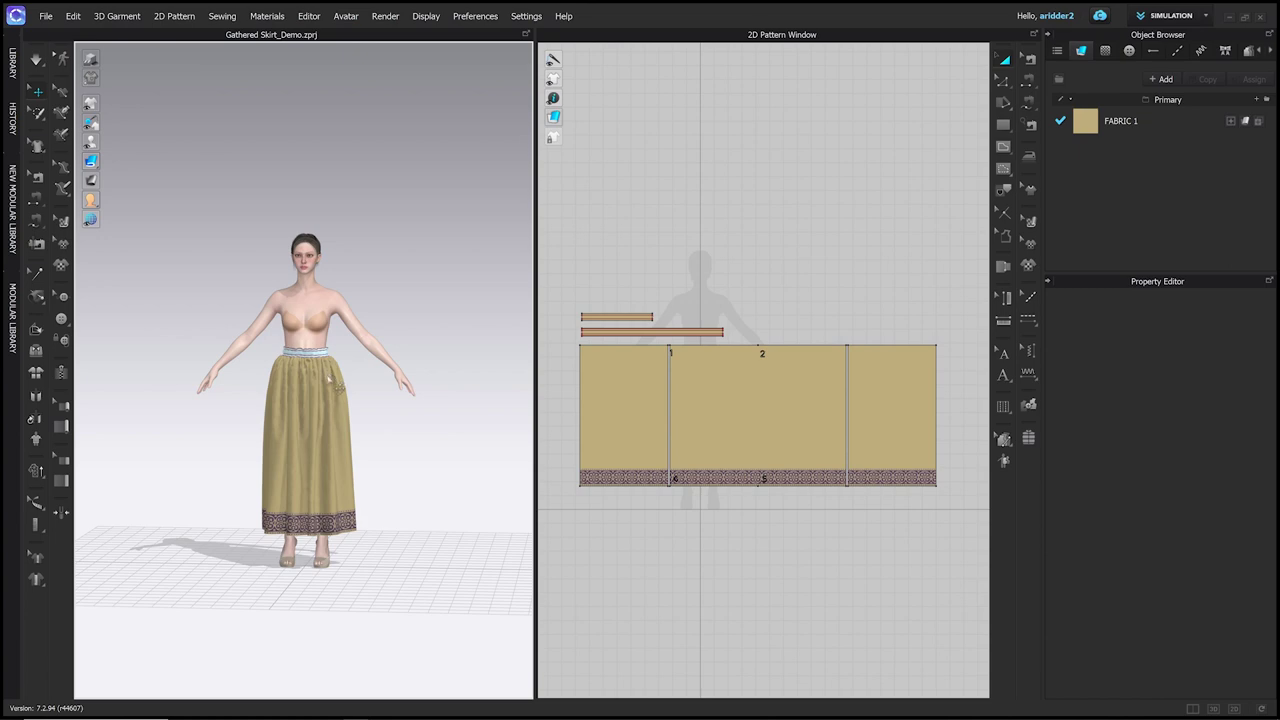
Select all skirt and waist band pieces, unfreeze them, and clear the selection.
{"action": "left_click", "coordinate": [338, 386]}
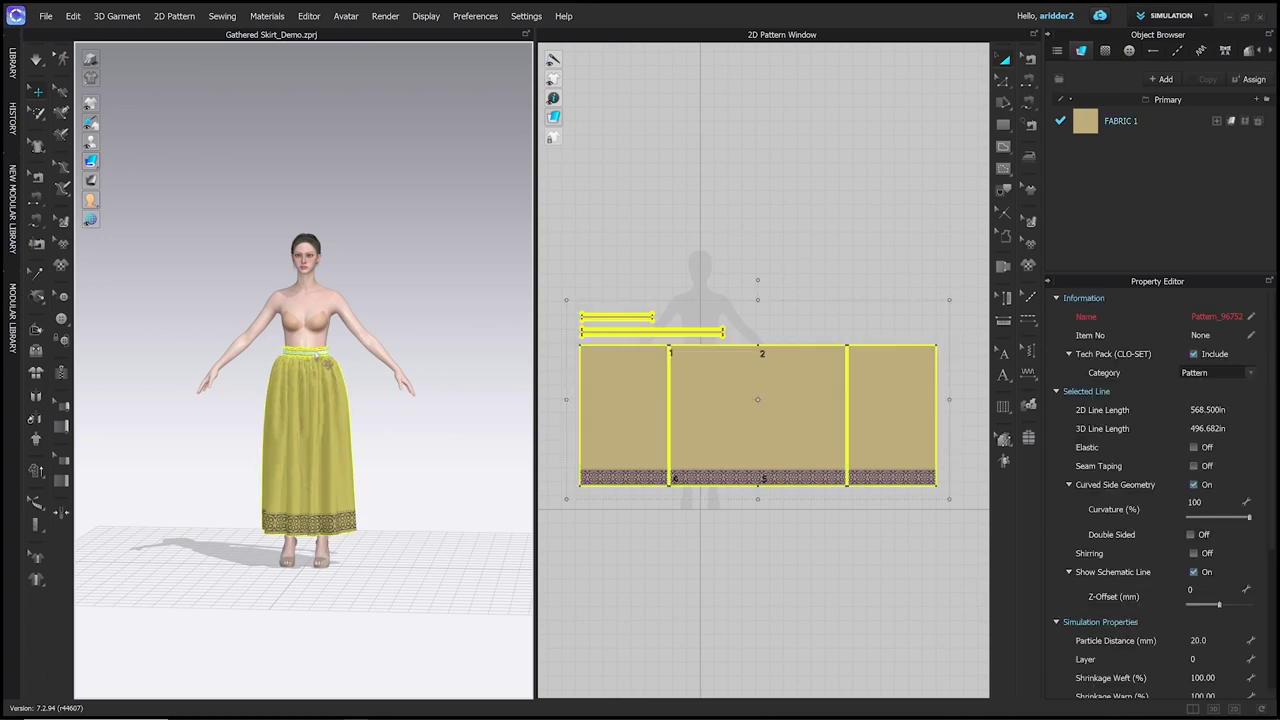
{"action": "right_click", "coordinate": [315, 352]}
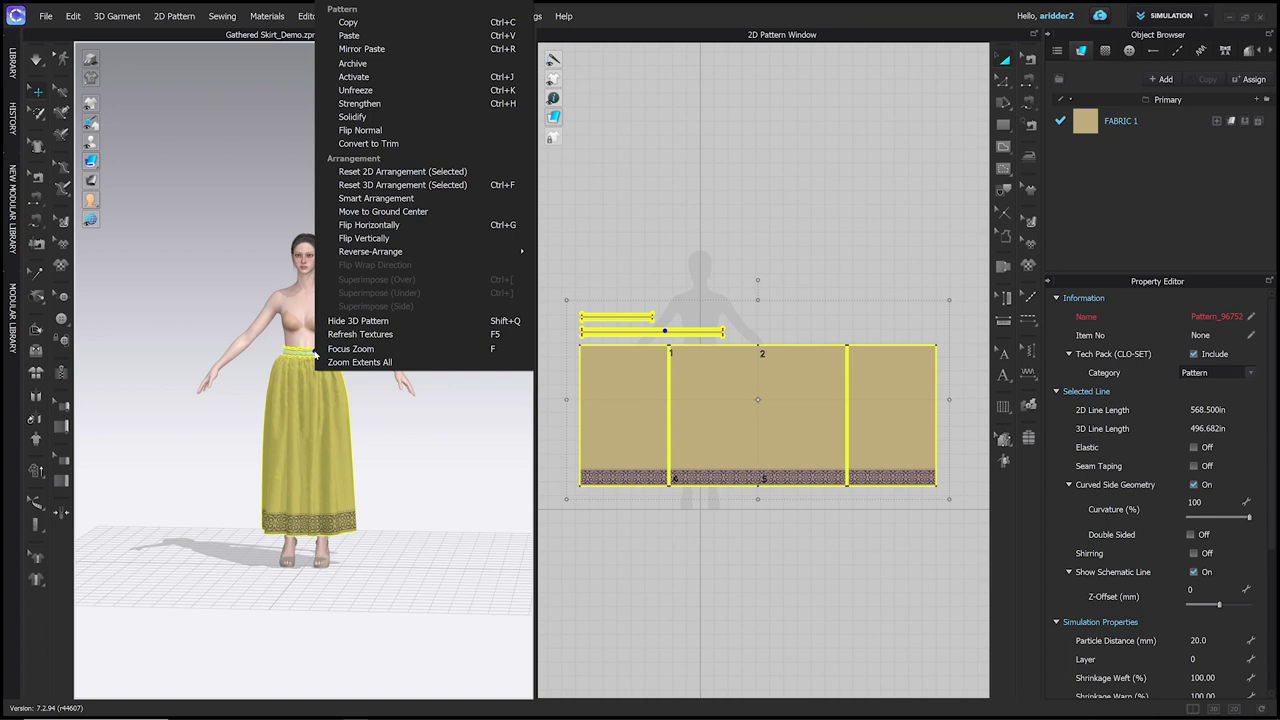
{"action": "left_click", "coordinate": [395, 94]}
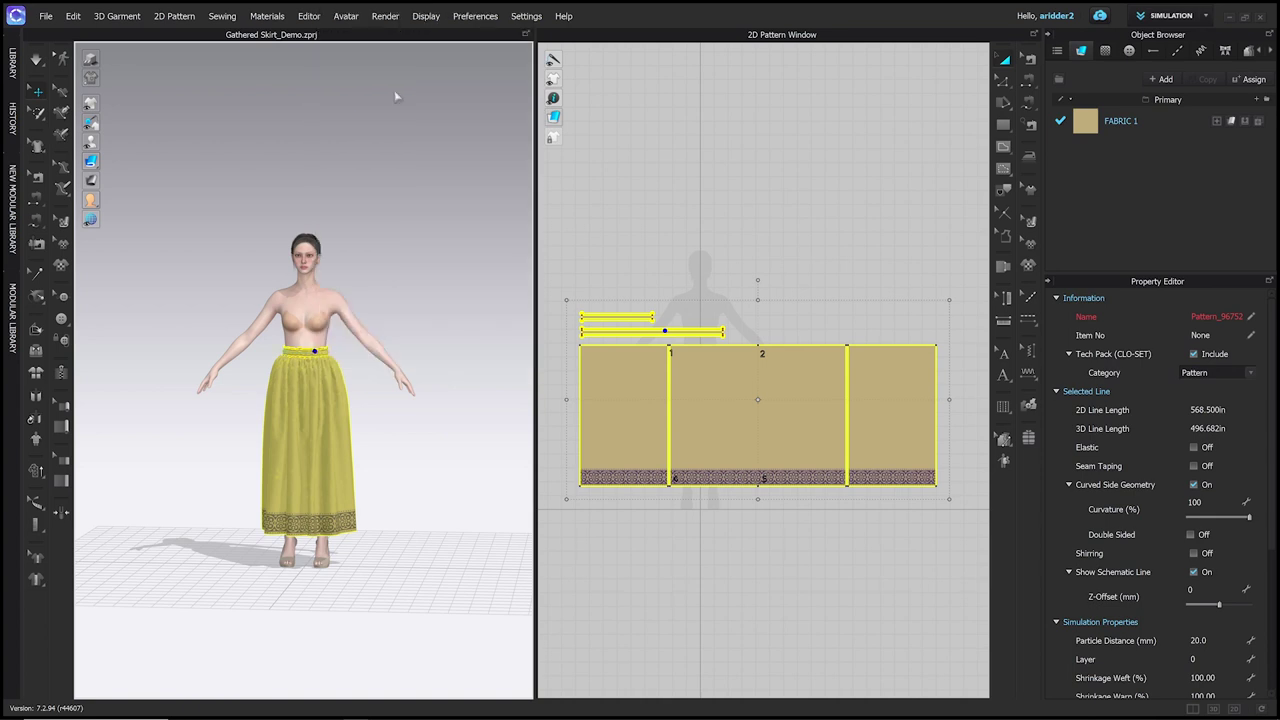
{"action": "left_click", "coordinate": [406, 448]}
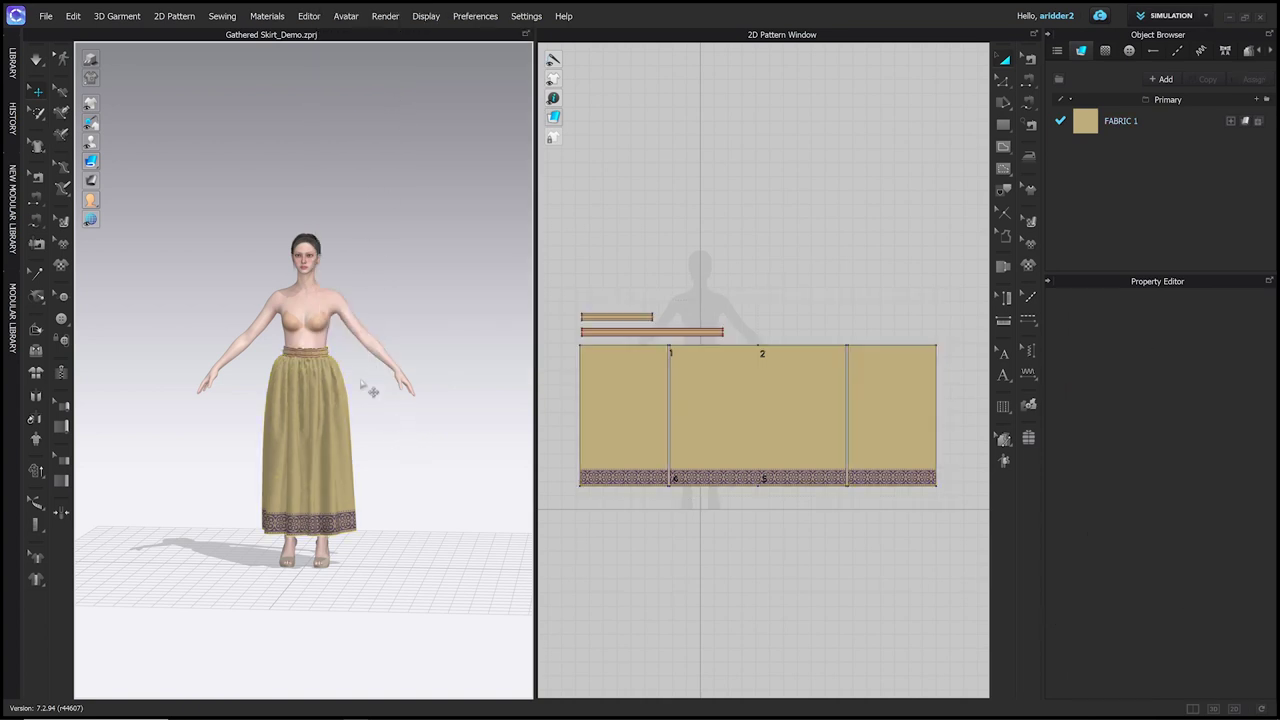
Examine the trimmed skirt and its gathered waist bands on the avatar from the front and up close.
{"action": "mouse_move", "coordinate": [364, 446]}
{"action": "right_mouse_down"}
{"action": "mouse_move", "coordinate": [492, 434]}
{"action": "mouse_move", "coordinate": [377, 437]}
{"action": "right_mouse_up"}
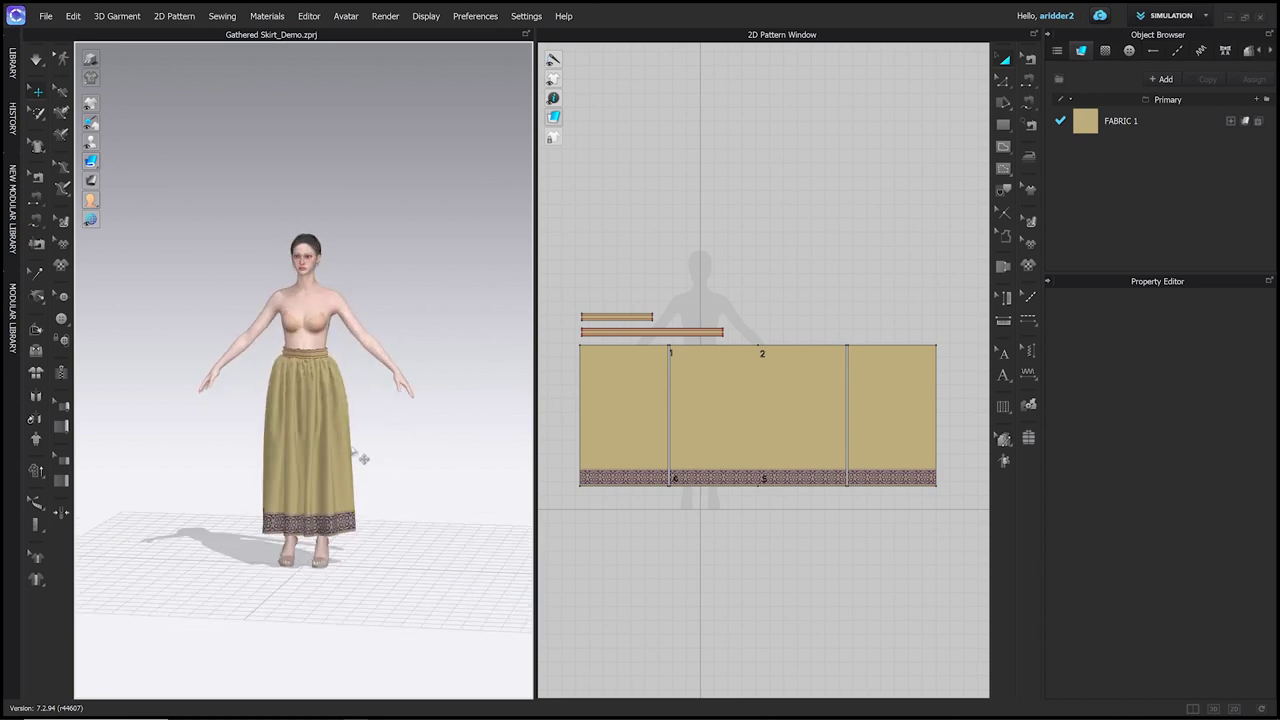
{"action": "right_click_drag", "start_coordinate": [397, 372], "coordinate": [406, 435]}
{"action": "scroll", "coordinate": [406, 435], "scroll_direction": "up", "scroll_amount": 5}
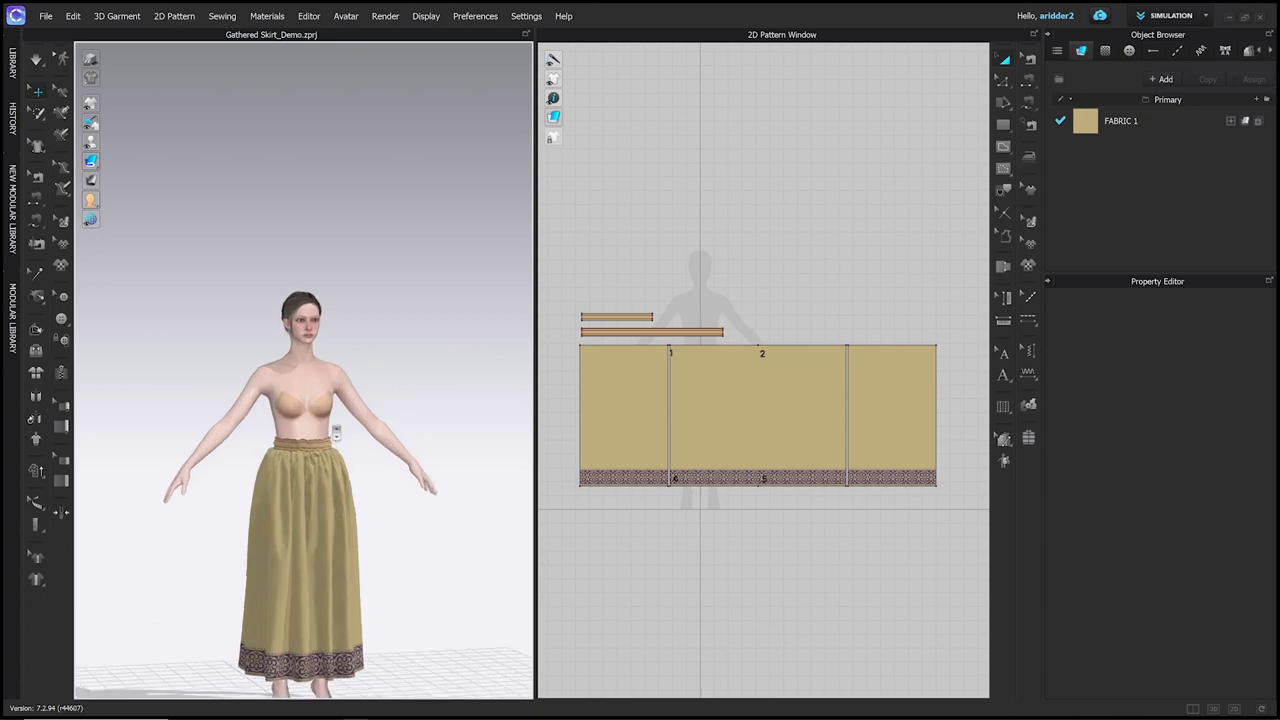
{"action": "scroll", "coordinate": [364, 383], "scroll_direction": "up", "scroll_amount": 5}
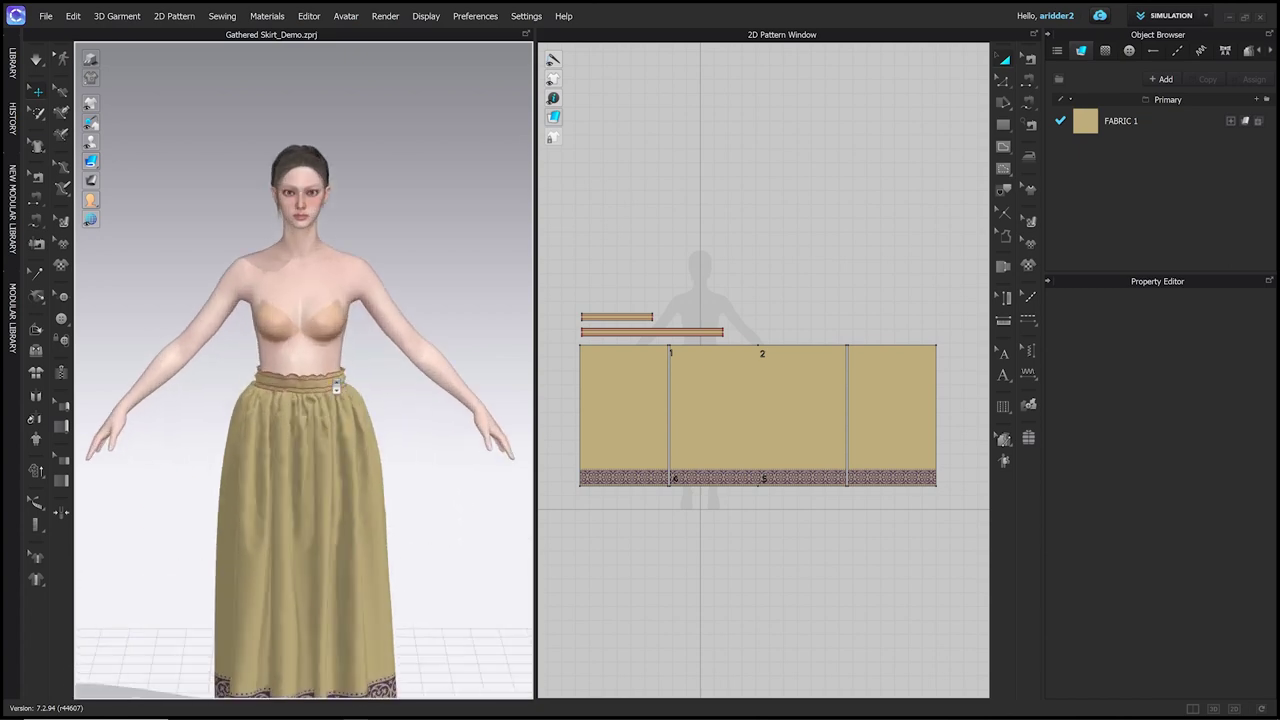
{"action": "middle_click_drag", "start_coordinate": [292, 440], "coordinate": [286, 310]}
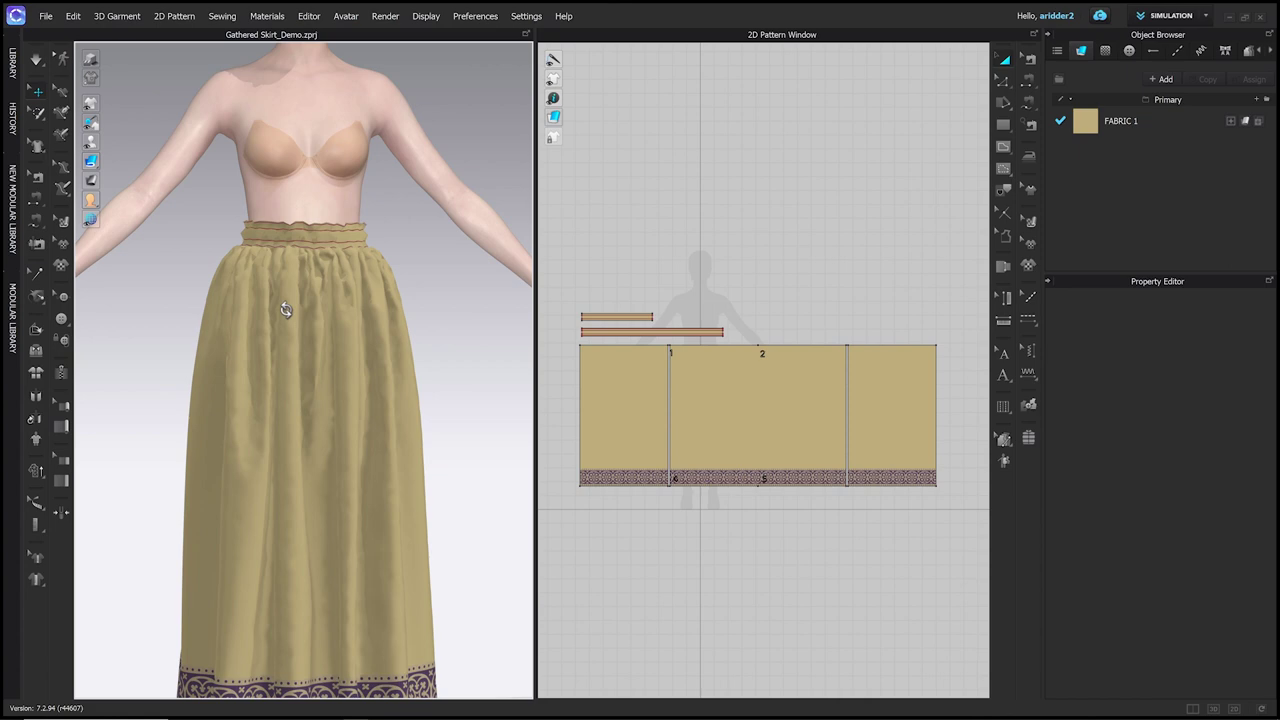
Display the garment as a mesh and examine the triangles of the waist bands and skirt from several angles.
{"action": "mouse_move", "coordinate": [95, 203]}
{"action": "mouse_move", "coordinate": [91, 180]}
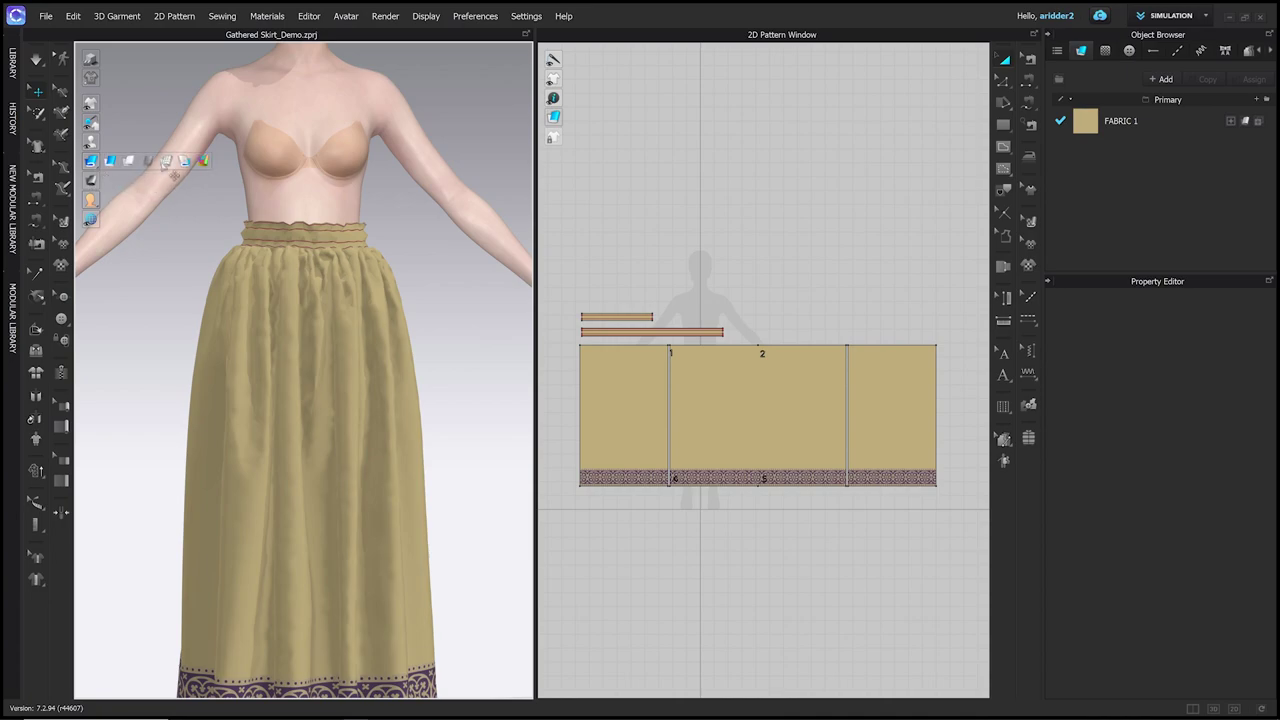
{"action": "left_click", "coordinate": [166, 161]}
{"action": "right_click_drag", "start_coordinate": [180, 271], "coordinate": [166, 297]}
{"action": "right_click_drag", "start_coordinate": [294, 505], "coordinate": [290, 222]}
{"action": "scroll", "coordinate": [320, 330], "scroll_direction": "up", "scroll_amount": 5}
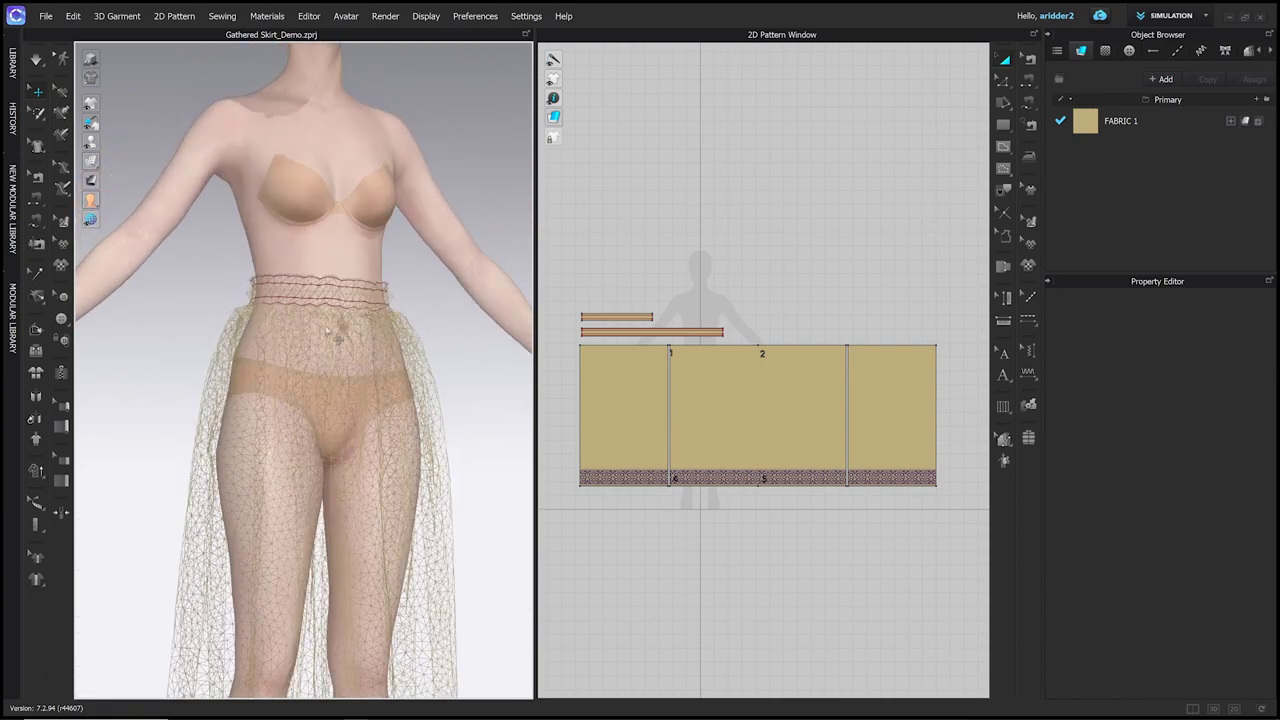
{"action": "scroll", "coordinate": [338, 344], "scroll_direction": "up", "scroll_amount": 2}
{"action": "scroll", "coordinate": [357, 486], "scroll_direction": "up", "scroll_amount": 3}
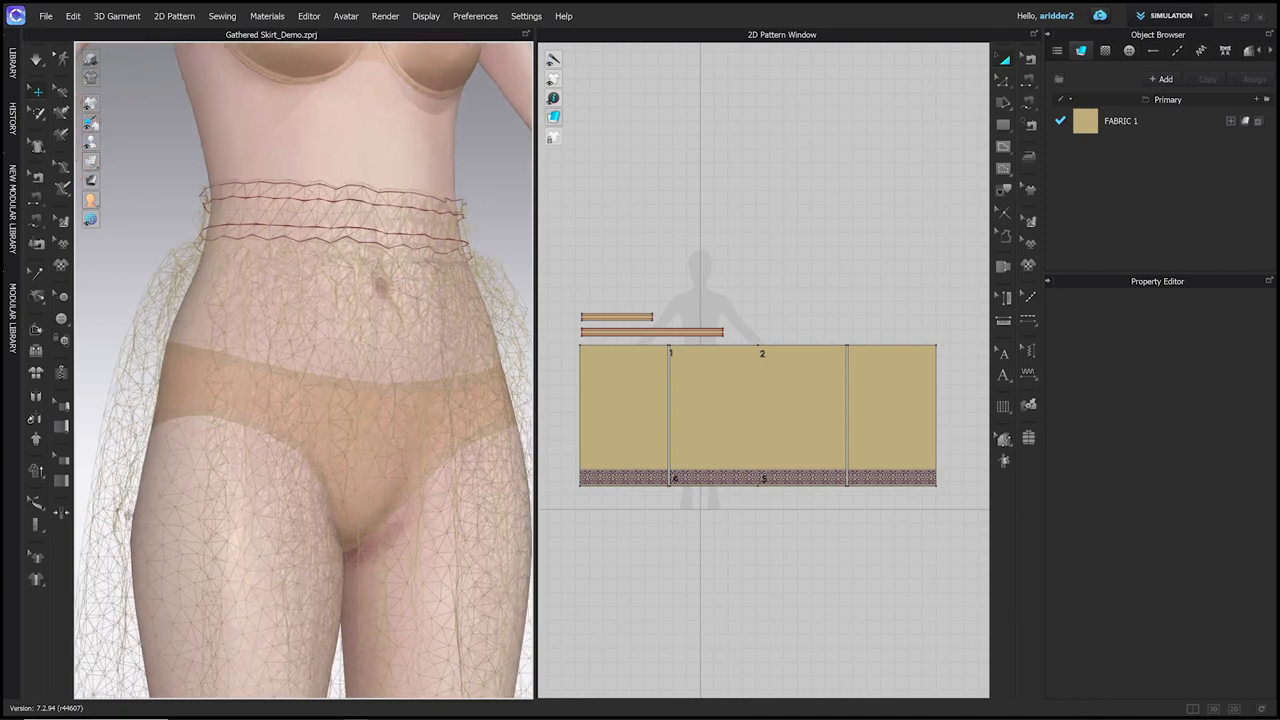
{"action": "scroll", "coordinate": [248, 530], "scroll_direction": "down", "scroll_amount": 5}
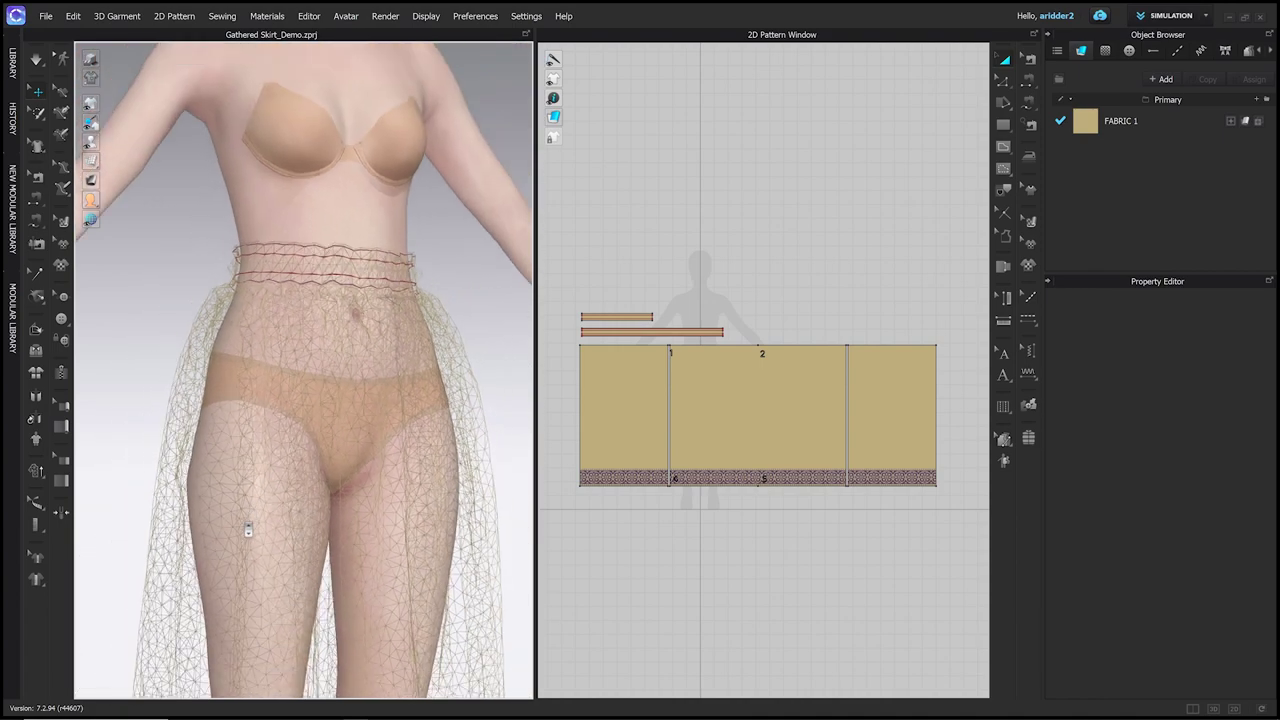
{"action": "mouse_move", "coordinate": [91, 161]}
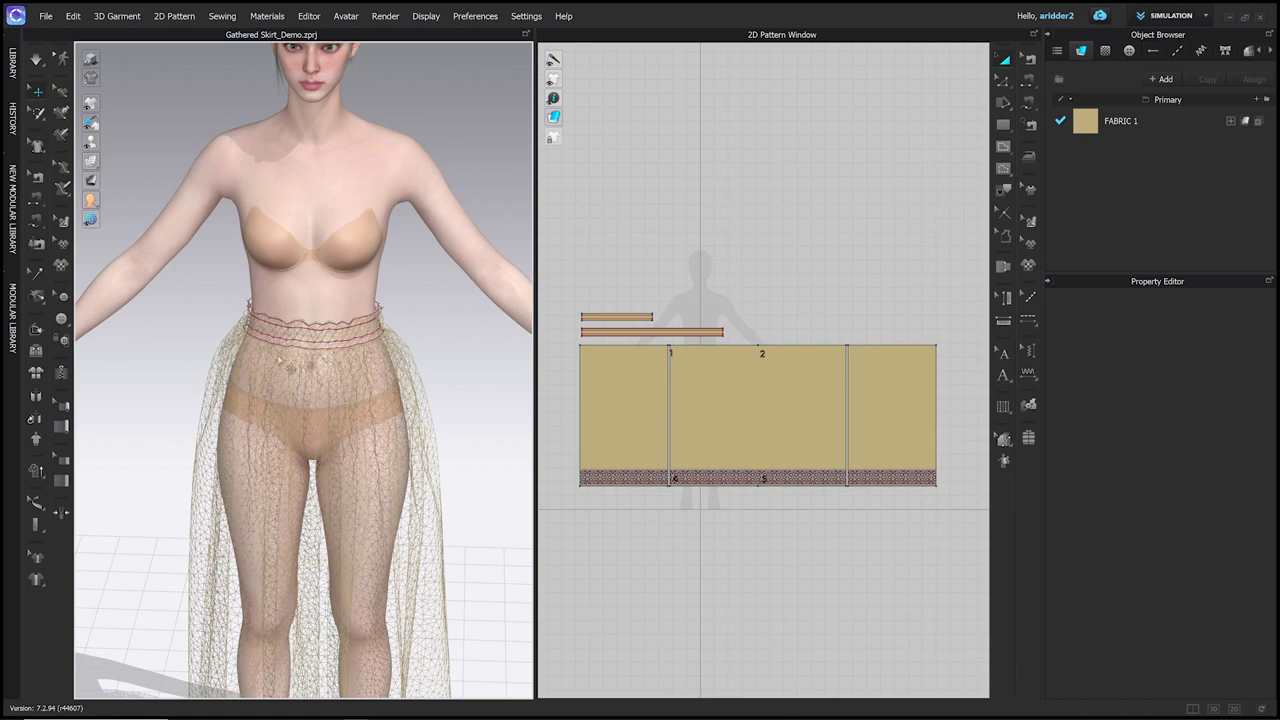
{"action": "right_click_drag", "start_coordinate": [396, 401], "coordinate": [666, 349]}
{"action": "scroll", "coordinate": [360, 318], "scroll_direction": "up", "scroll_amount": 2}
{"action": "scroll", "coordinate": [359, 316], "scroll_direction": "down", "scroll_amount": 4}
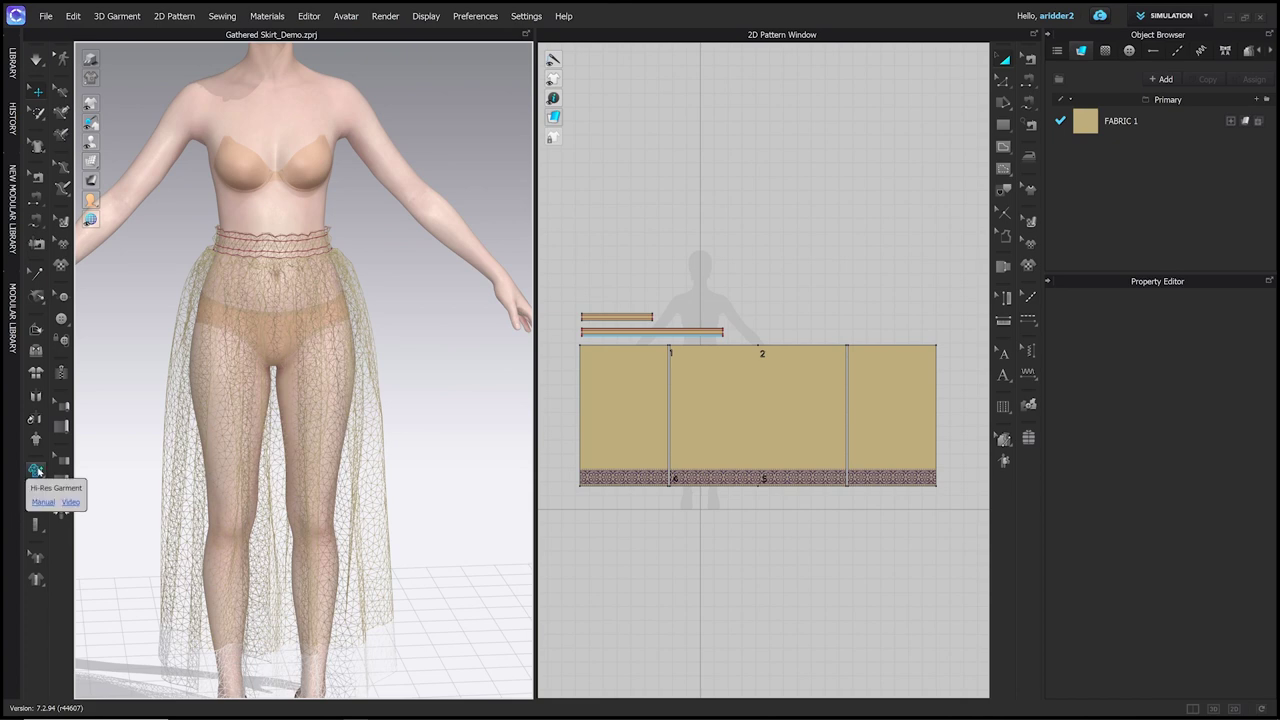
Apply Hi-Res Garment settings with a particle distance of 2 mm.
{"action": "left_click", "coordinate": [35, 470]}
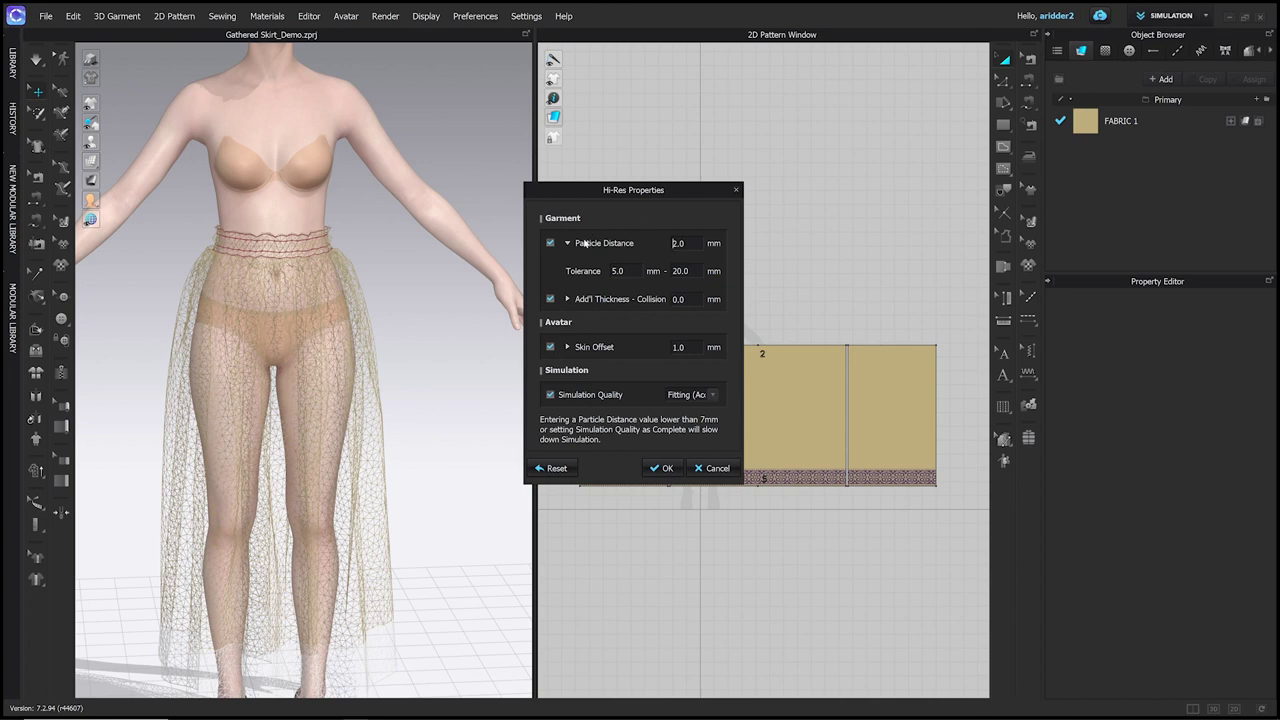
{"action": "double_click", "coordinate": [675, 243]}
{"action": "type", "text": "2"}
{"action": "left_click", "coordinate": [664, 468]}
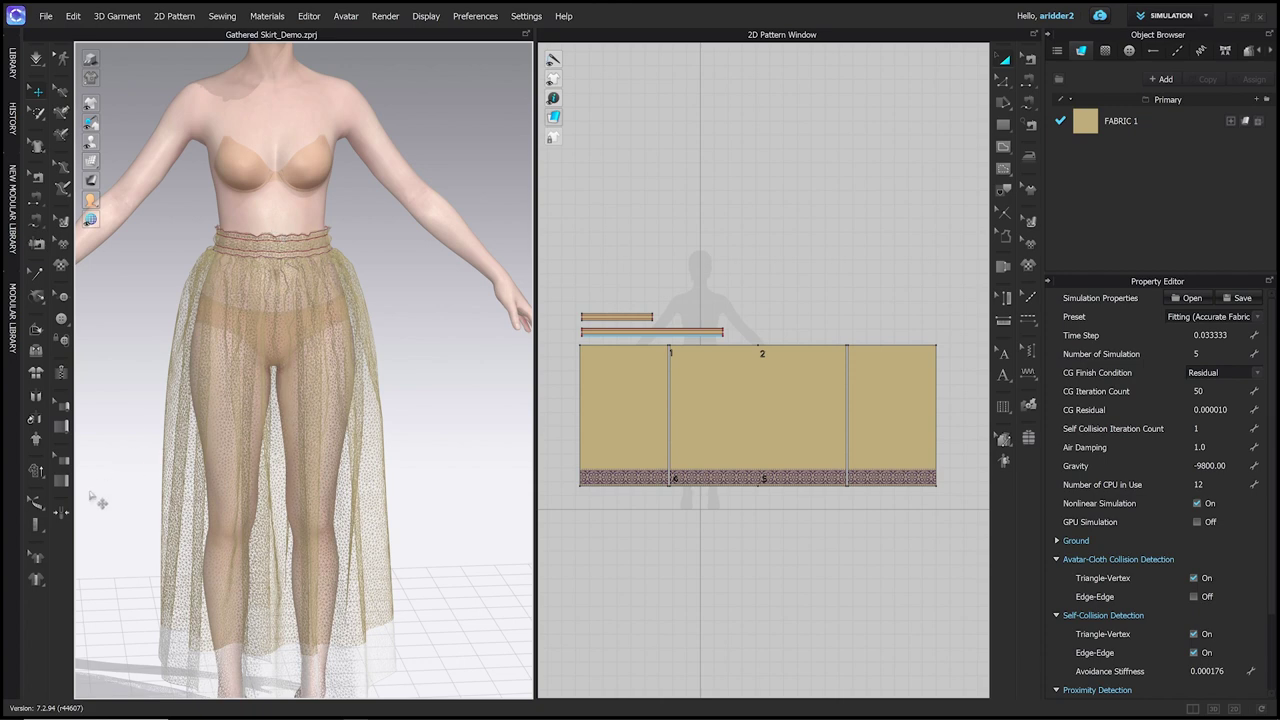
Return the garment display to Thick Textured Surface and simulate the skirt until it settles.
{"action": "left_click", "coordinate": [90, 160]}
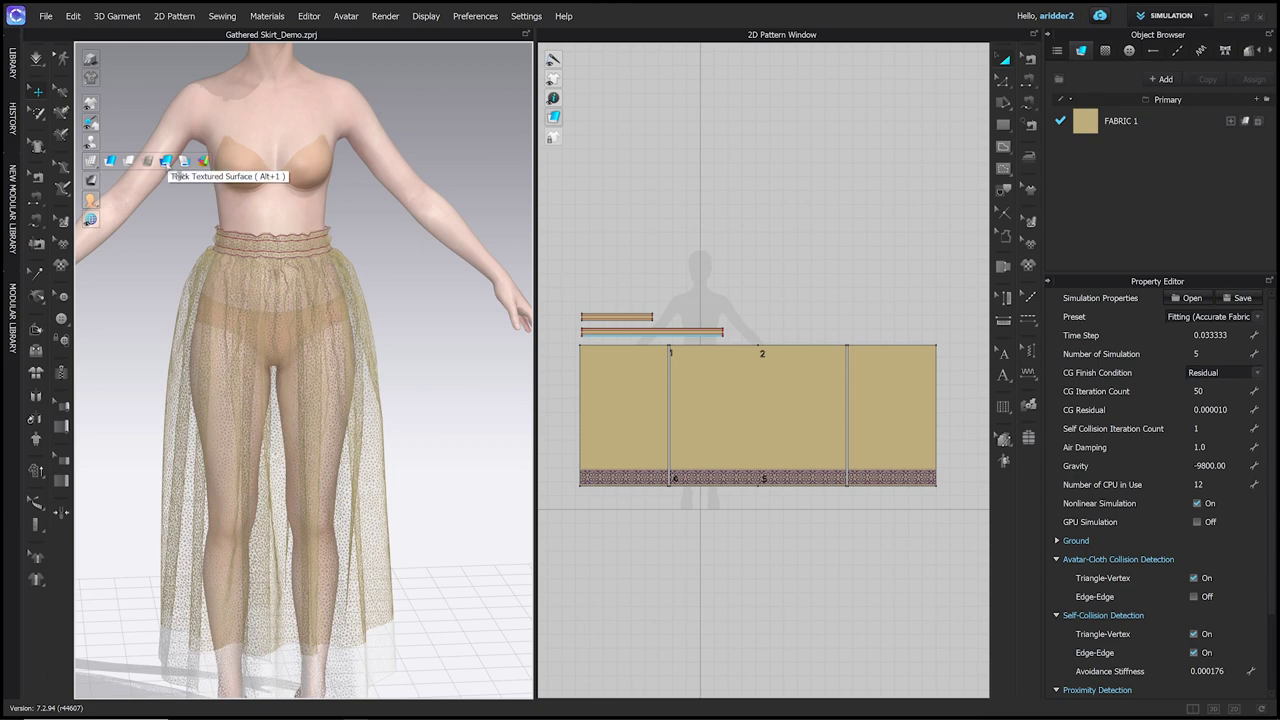
{"action": "left_click", "coordinate": [167, 162]}
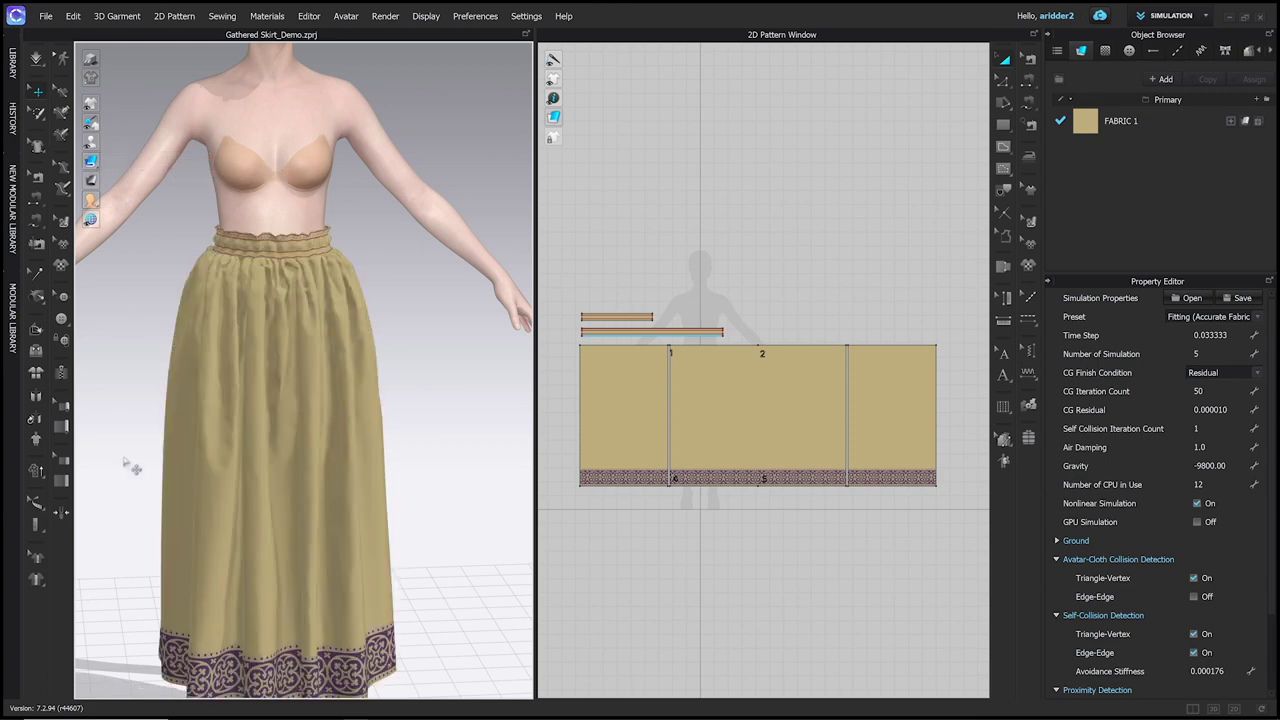
{"action": "key", "text": "space"}
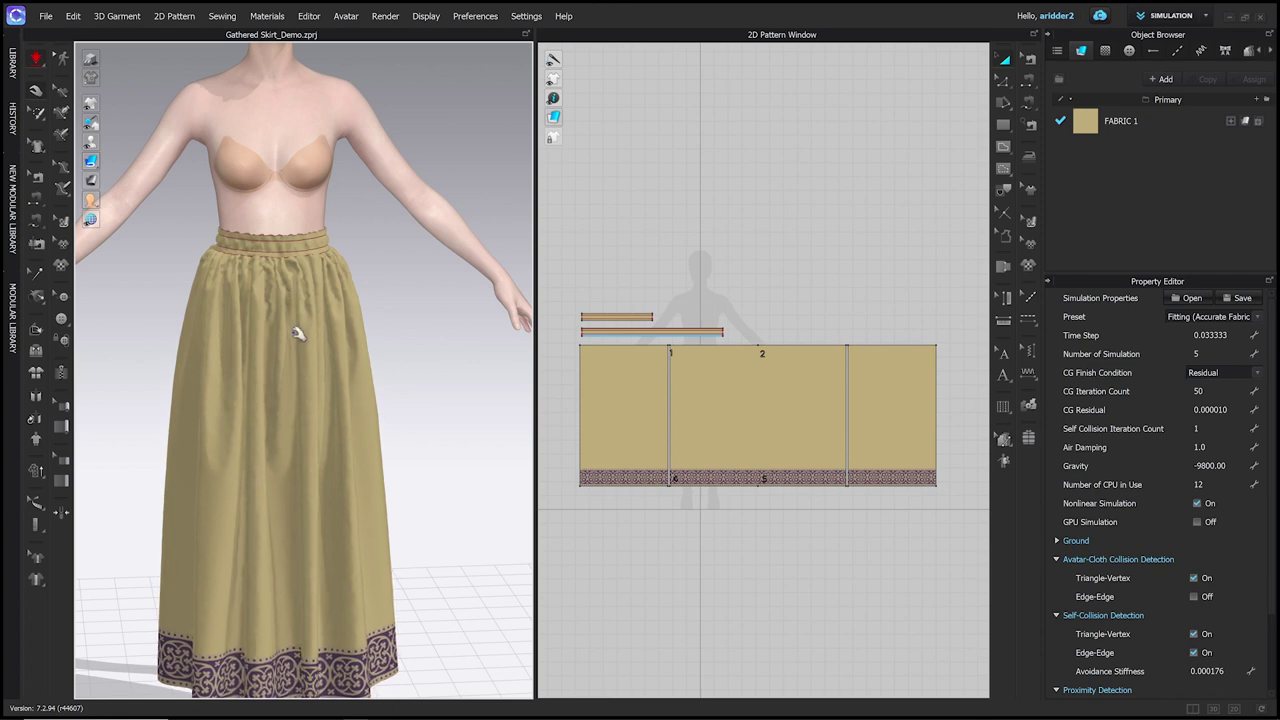
{"action": "key", "text": "space"}
Reapply the Hi-Res Garment properties with a 10 mm particle distance and briefly simulate the skirt.
{"action": "left_click", "coordinate": [36, 471]}
{"action": "left_click", "coordinate": [92, 471]}
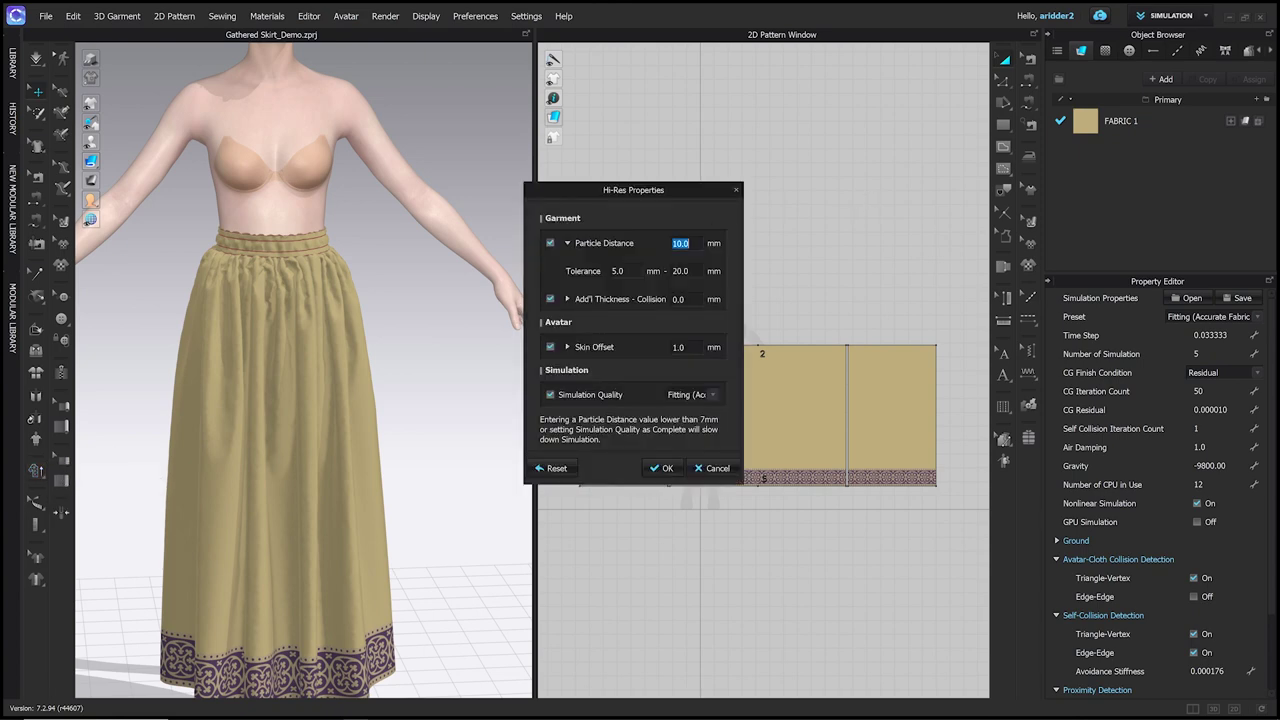
{"action": "left_click", "coordinate": [662, 468]}
{"action": "key", "text": "space"}
{"action": "key", "text": "space"}
Turn on Quality Render in the 3D window and view the full skirt on the avatar from the front.
{"action": "scroll", "coordinate": [460, 365], "scroll_direction": "up", "scroll_amount": 5}
{"action": "scroll", "coordinate": [460, 365], "scroll_direction": "down", "scroll_amount": 5}
{"action": "right_click_drag", "start_coordinate": [449, 351], "coordinate": [754, 350]}
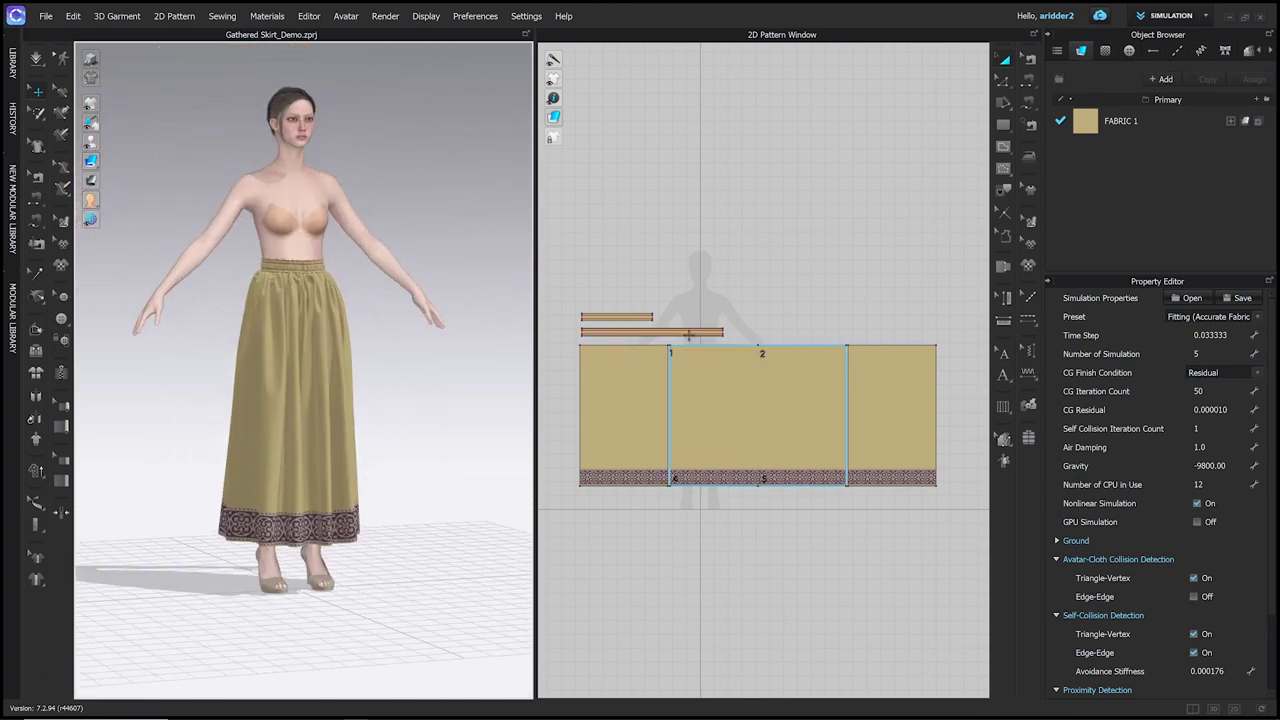
{"action": "key", "text": "2"}
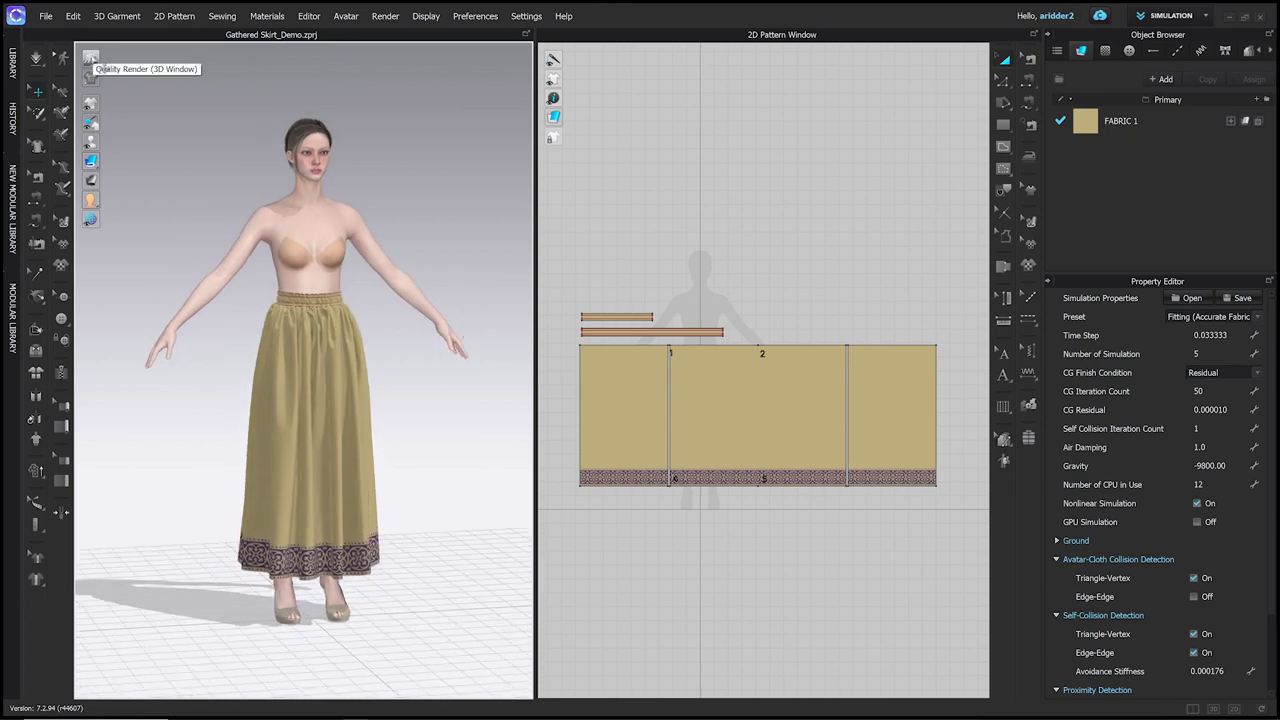
{"action": "right_click_drag", "start_coordinate": [232, 150], "coordinate": [385, 296]}
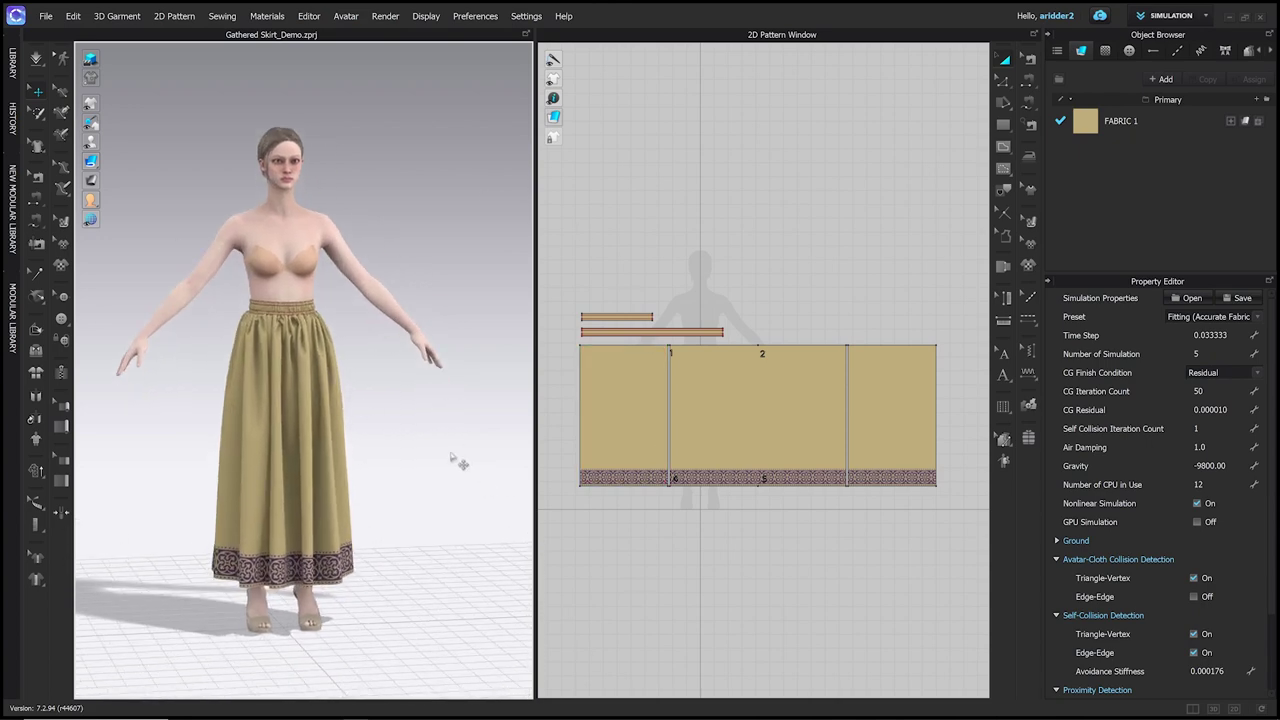
{"action": "middle_click_drag", "start_coordinate": [419, 457], "coordinate": [437, 471]}
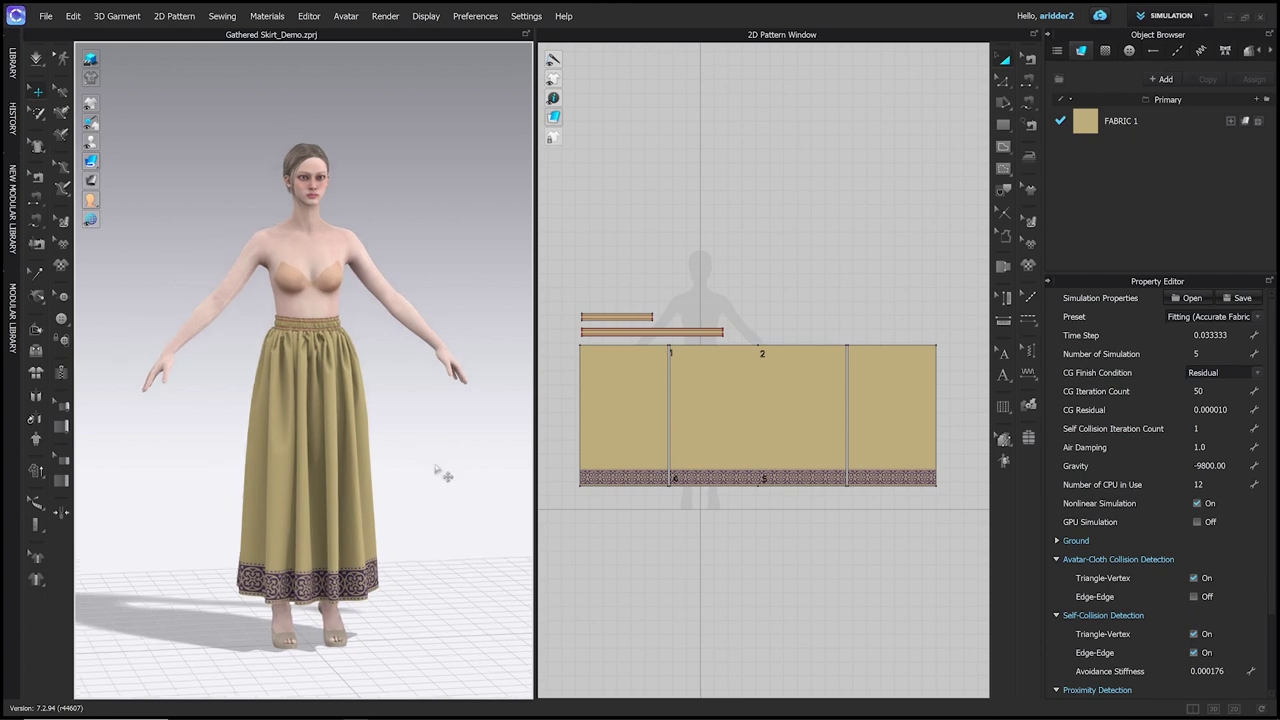